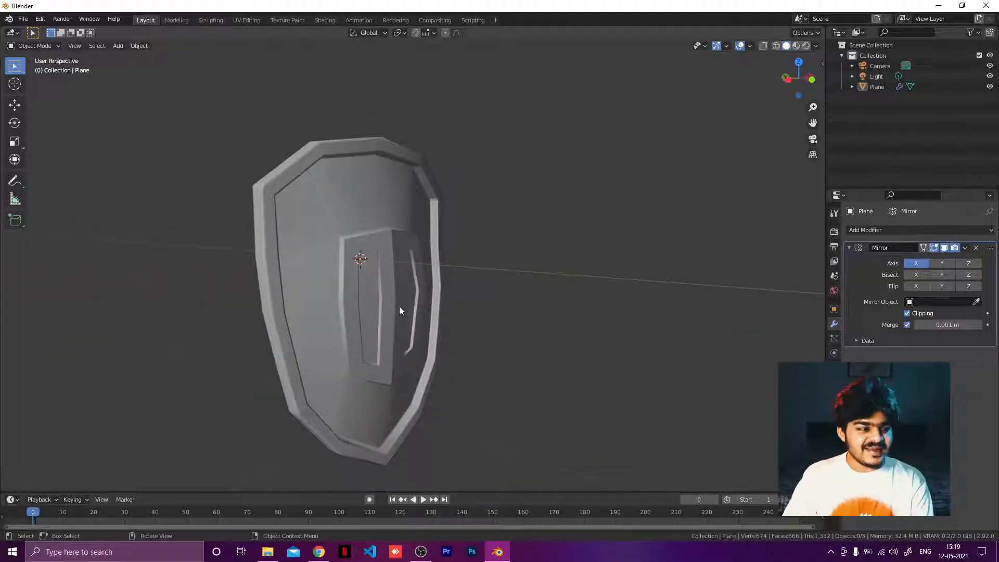
Step: Select the shield and, from the save dialog, create a new folder named Shield in MyProjects
middle_click_drag(411, 254, 354, 243)
left_click(377, 193)
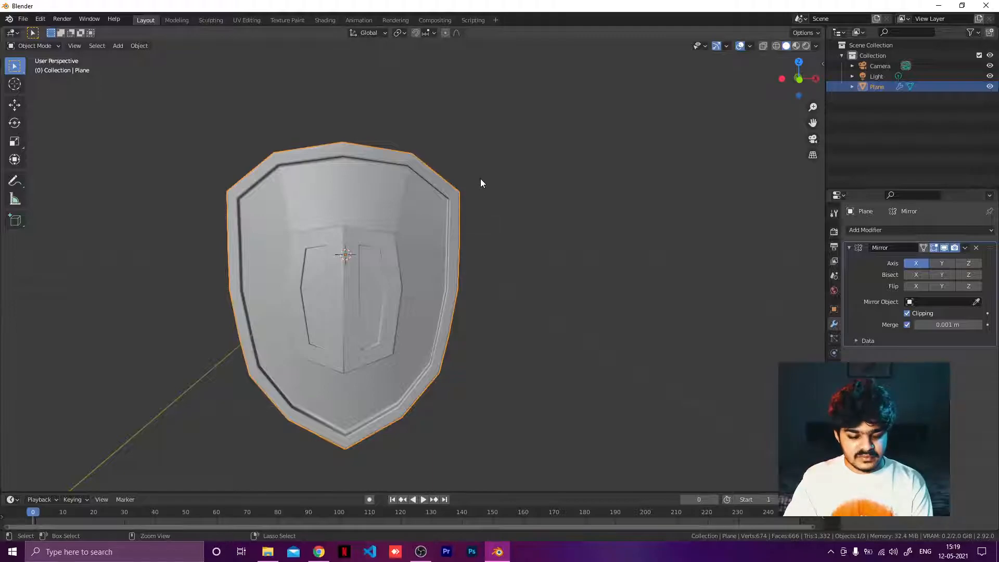
key("ctrl+s")
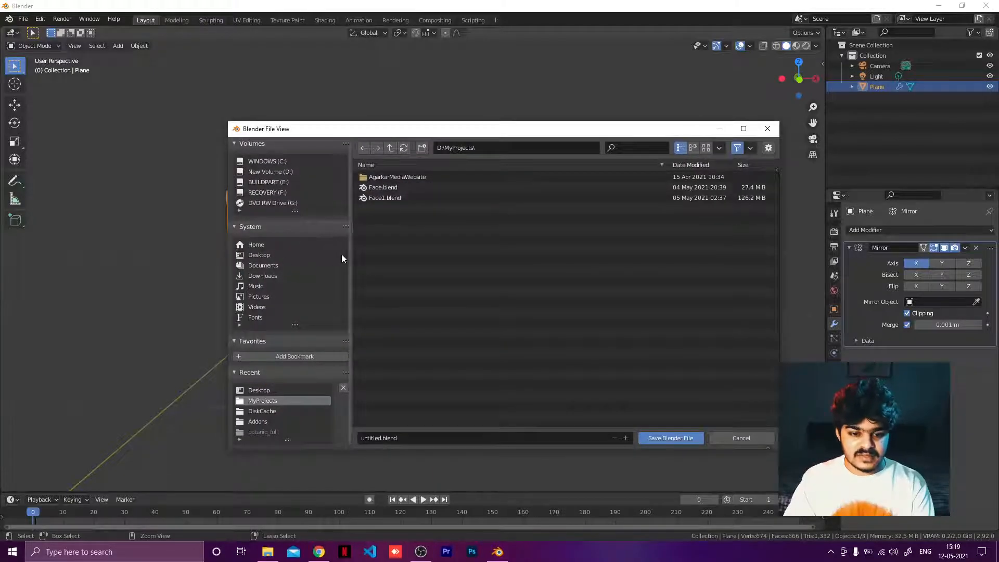
right_click(398, 245)
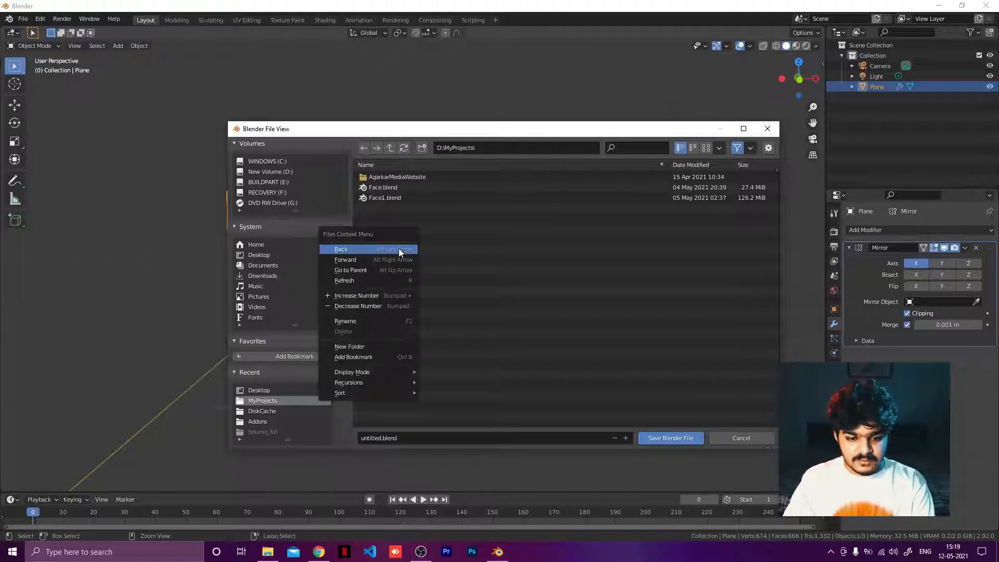
left_click(373, 346)
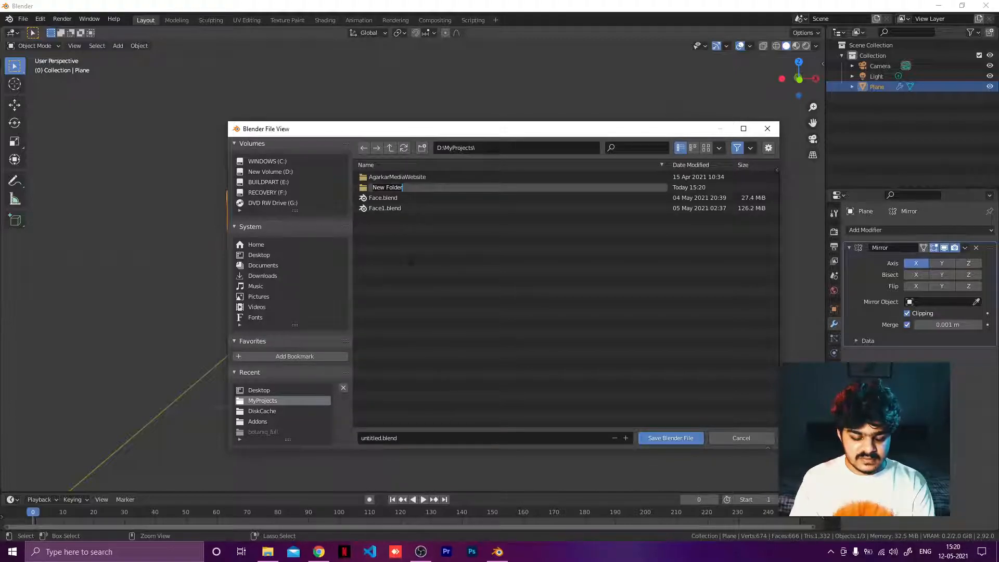
type("Sh")
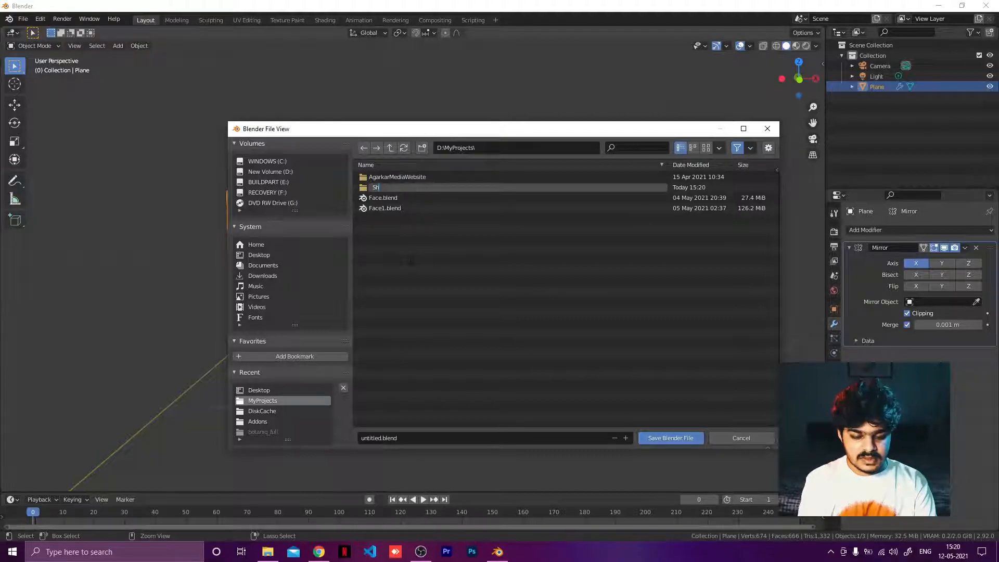
type("ield")
key("Return")
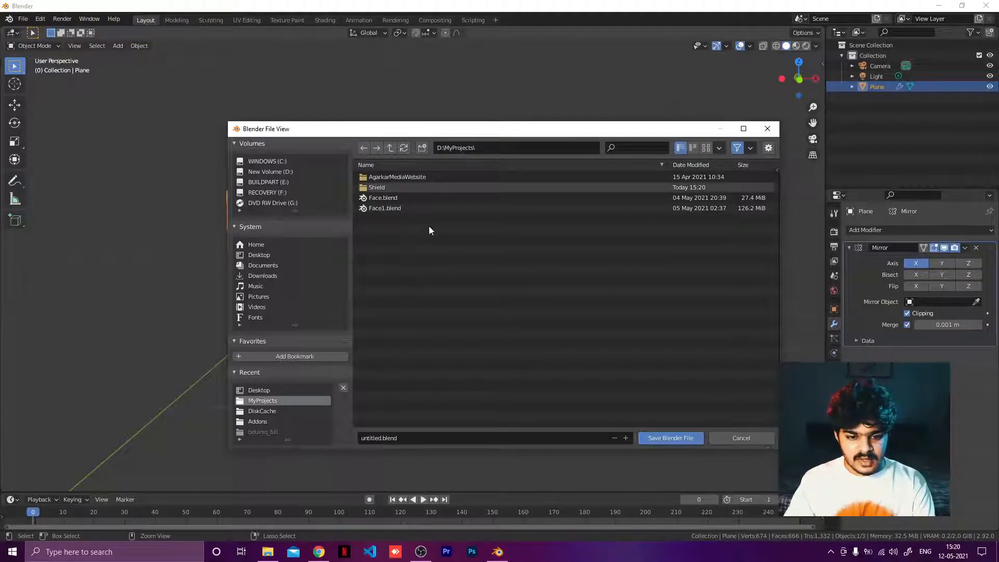
Step: Open the Shield folder and save the file as Shield.blend
left_click(388, 187)
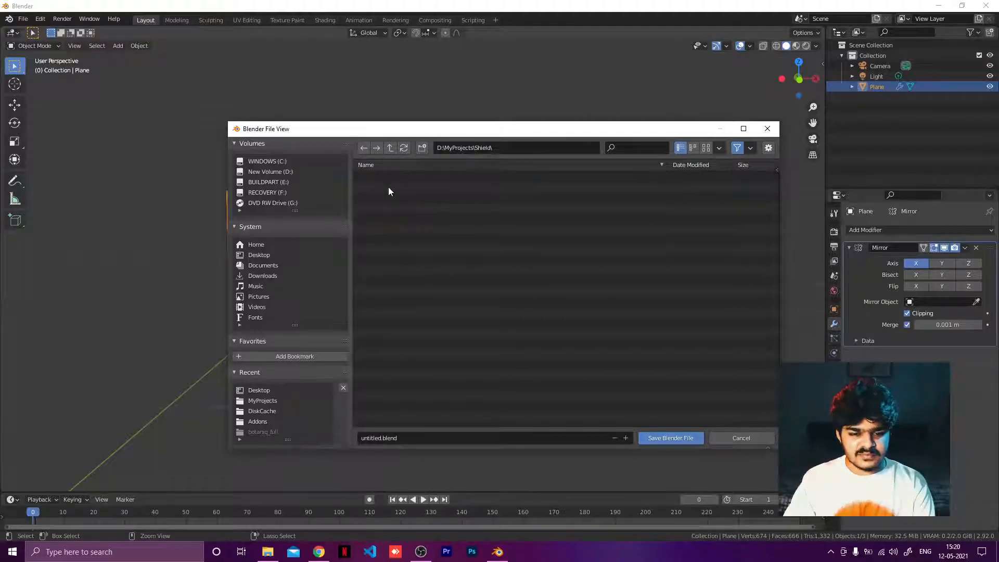
left_click(382, 439)
double_click(377, 438)
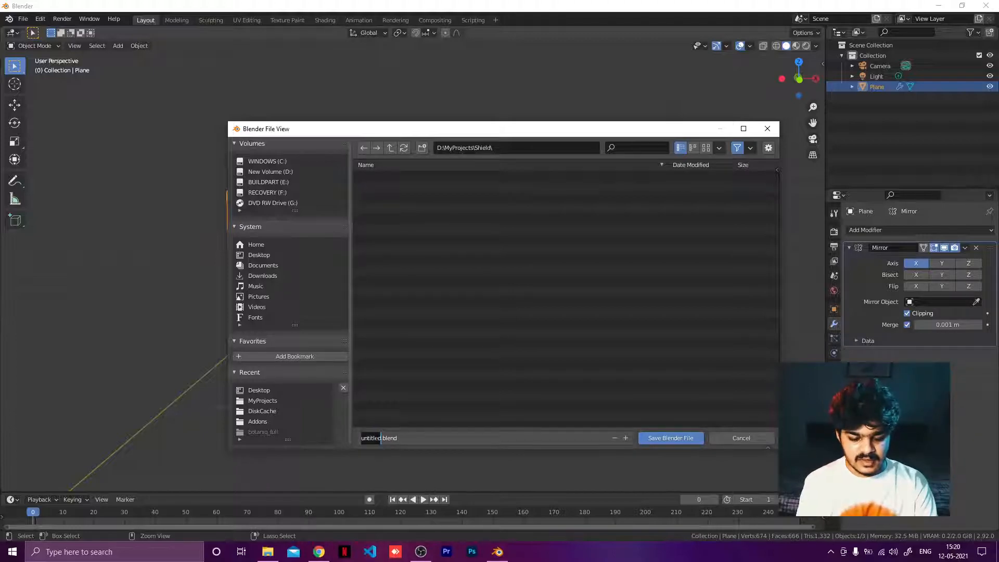
type("Shield")
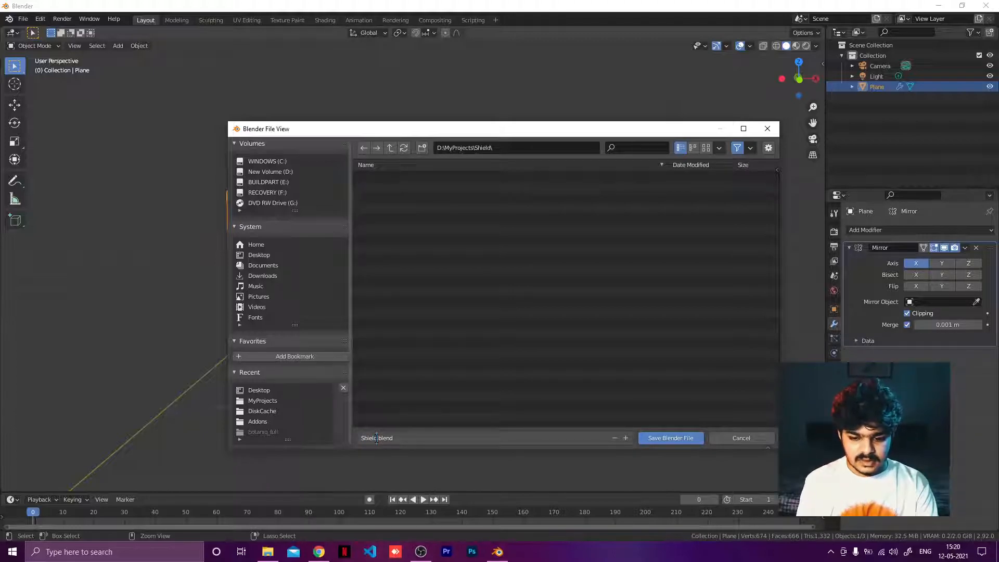
key("Return")
left_click(654, 437)
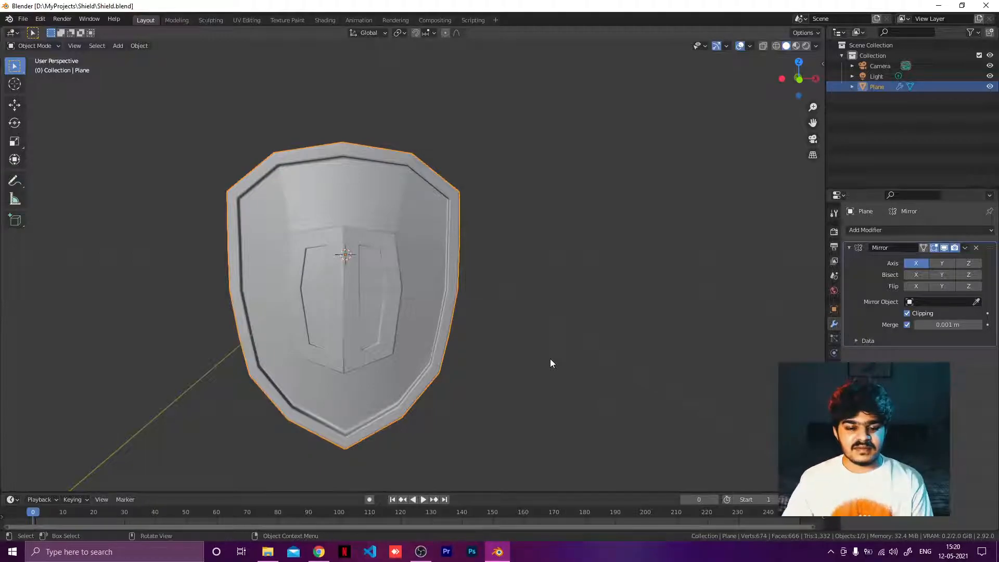
Step: Orbit and zoom around the shield to inspect the model from several angles
middle_click_drag(577, 312, 373, 348)
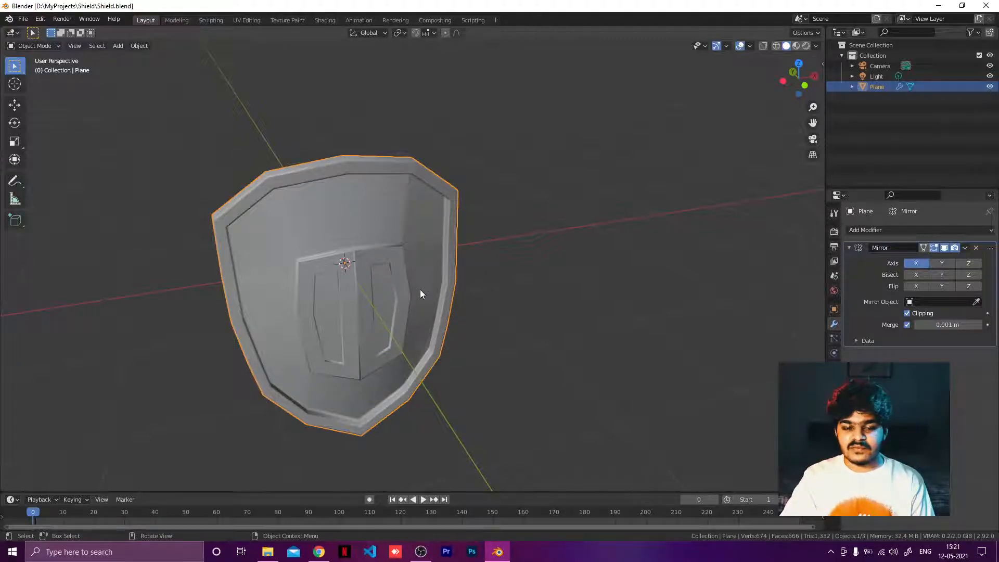
middle_click_drag(445, 322, 411, 320)
scroll(397, 333, "up", 6)
scroll(410, 322, "down", 3)
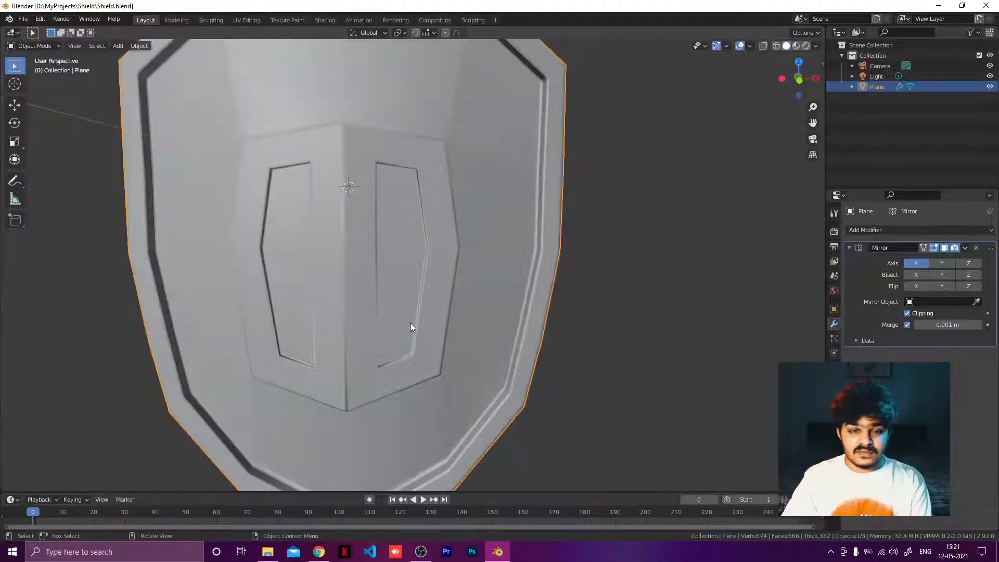
scroll(413, 337, "down", 4)
middle_click_drag(423, 297, 554, 311)
middle_click_drag(504, 277, 451, 292)
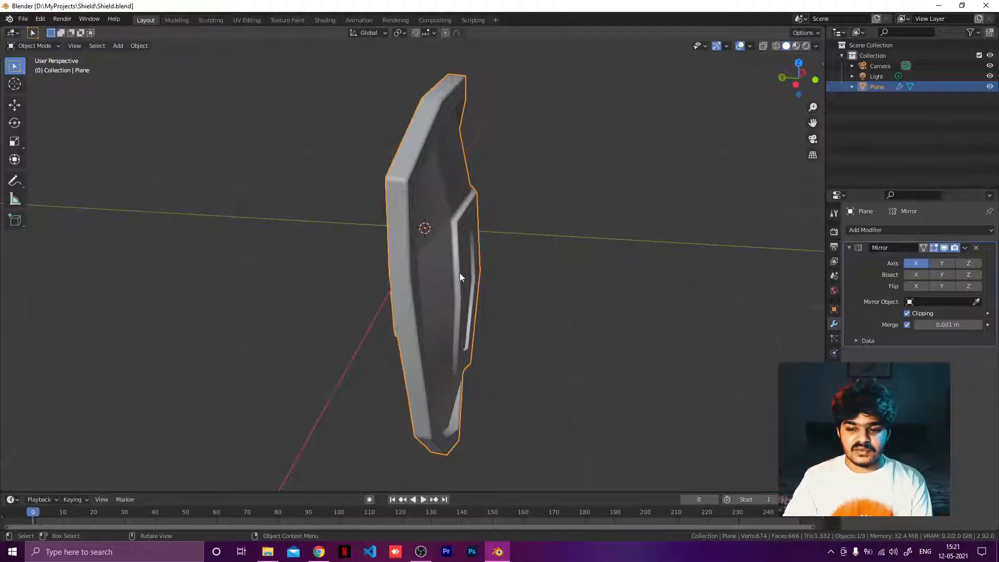
middle_click_drag(460, 272, 368, 279)
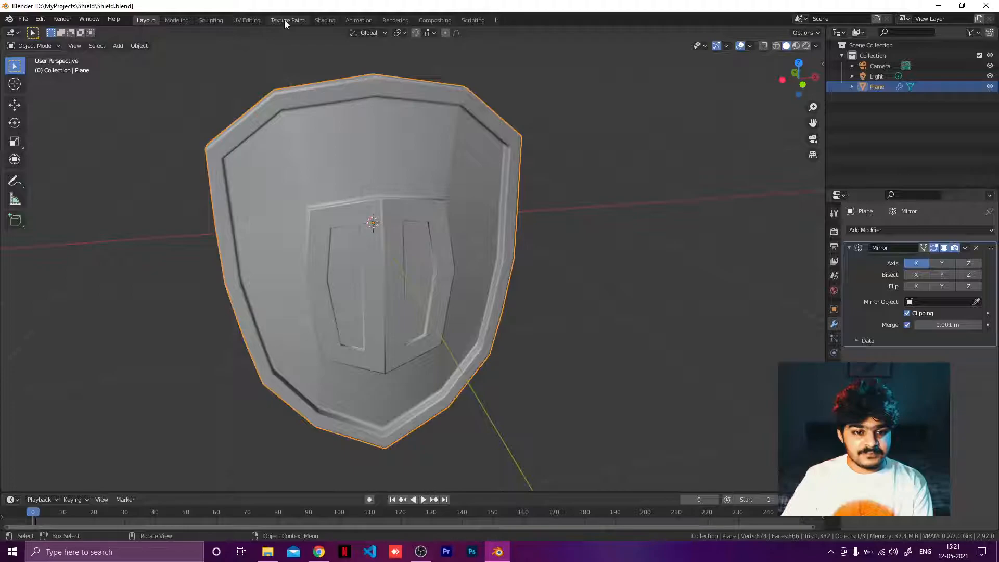
Step: Switch to the UV Editing workspace to examine the shield's UV layout, then return to Layout
left_click(248, 23)
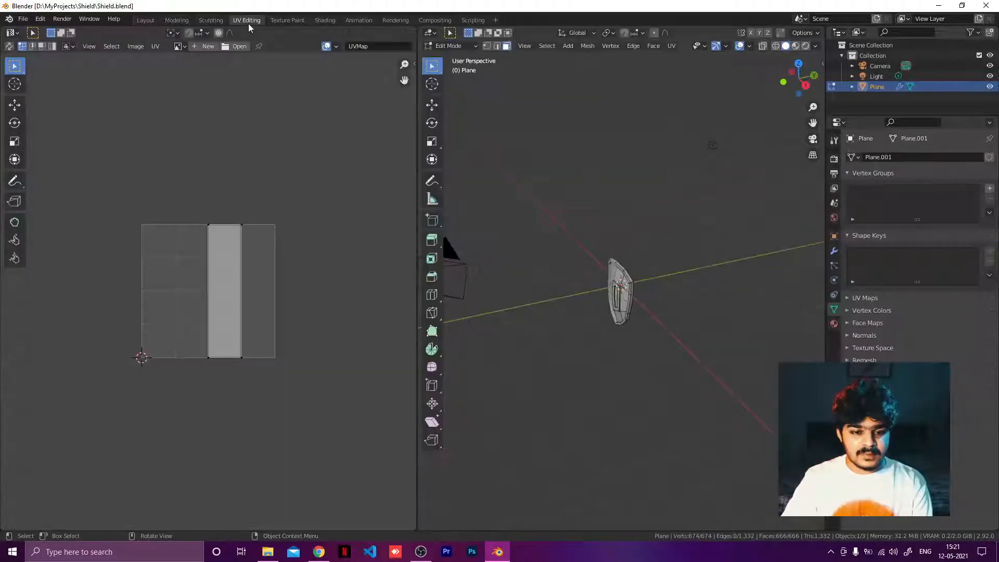
scroll(614, 286, "up", 6)
middle_click_drag(627, 233, 685, 212)
key("a")
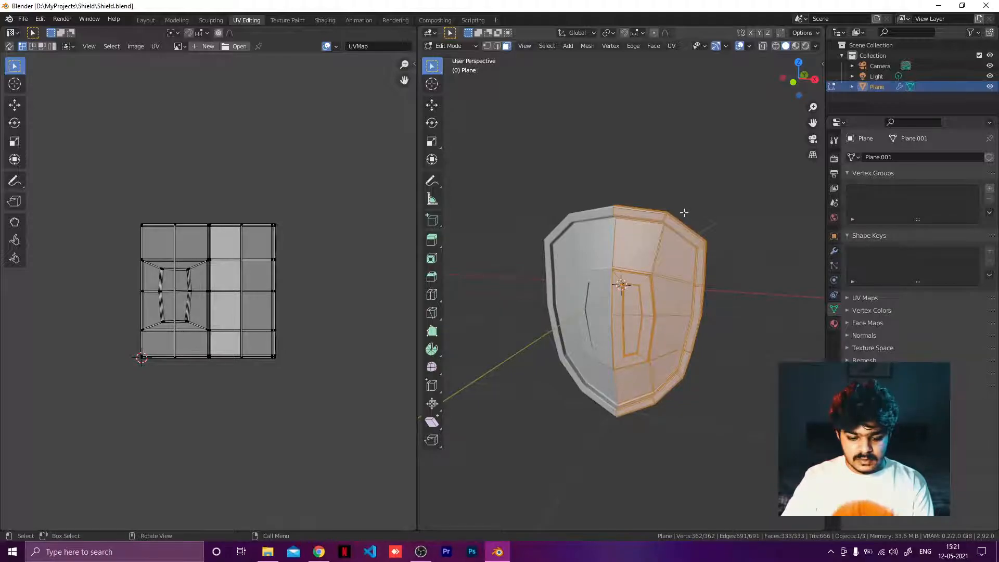
left_click(151, 19)
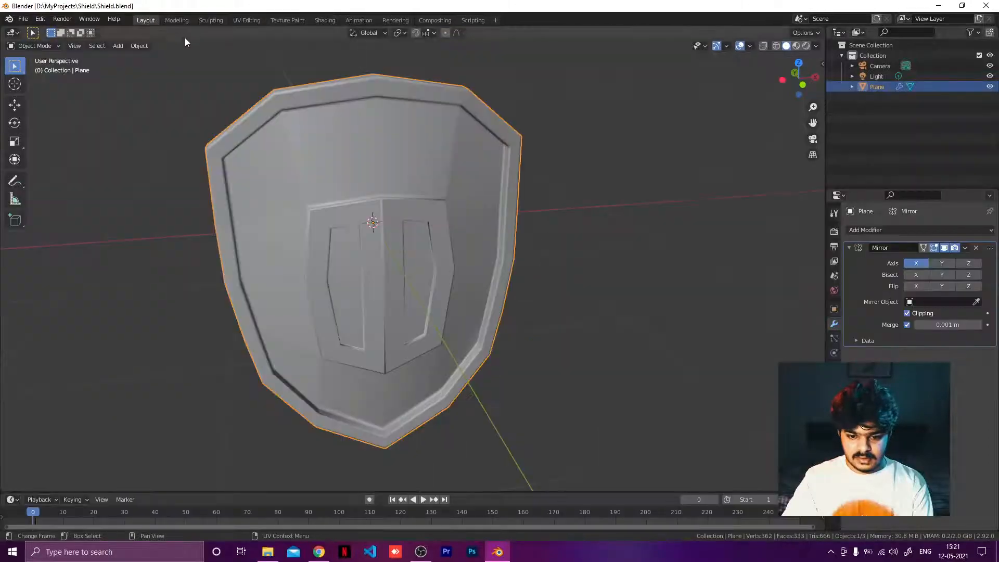
left_click(965, 247)
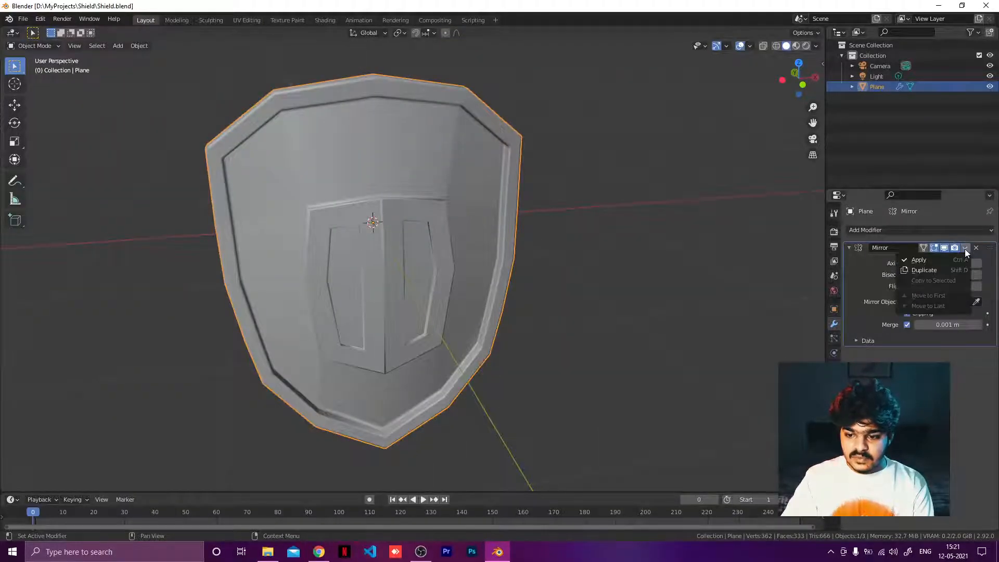
left_click(246, 20)
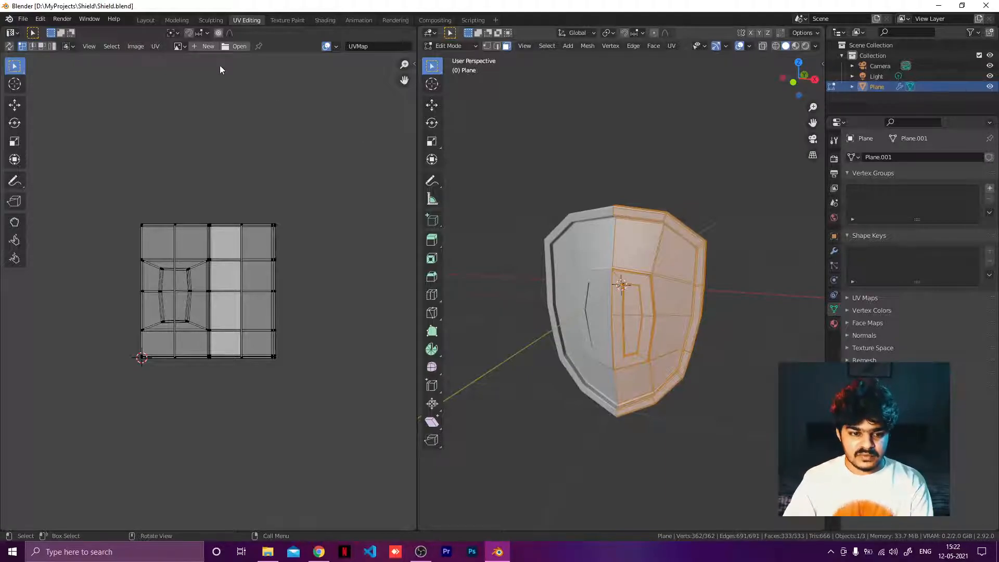
left_click(145, 20)
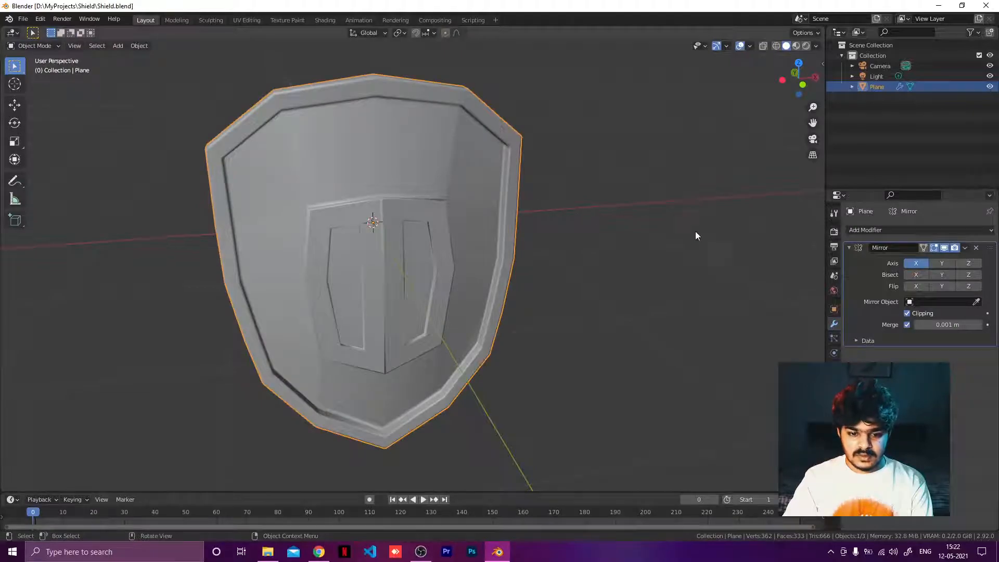
Step: Apply the Mirror modifier on the shield
left_click(965, 248)
left_click(919, 260)
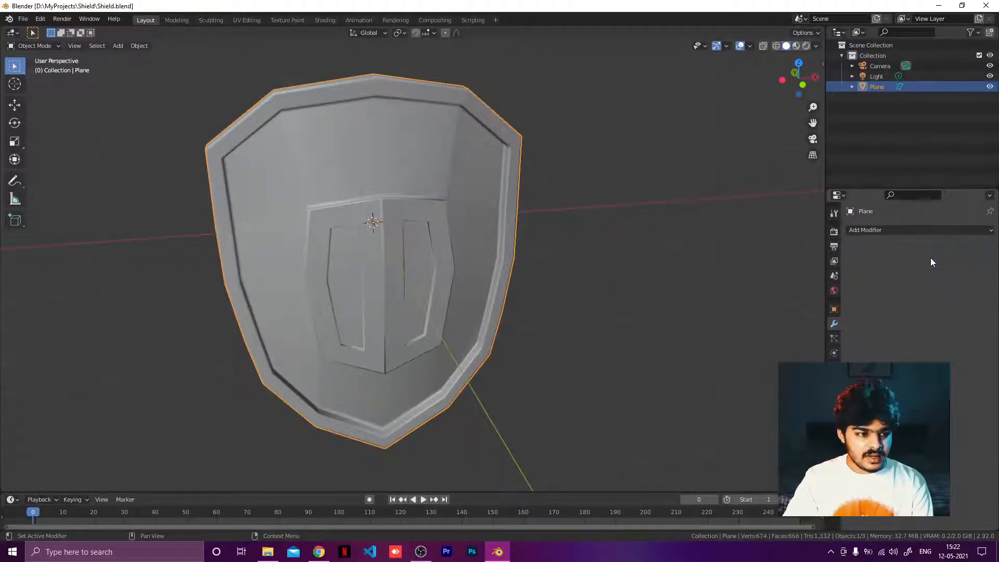
Step: Try to pull the vertices at the shield's upper-left edge inward in edit mode with X-ray on
key("Tab")
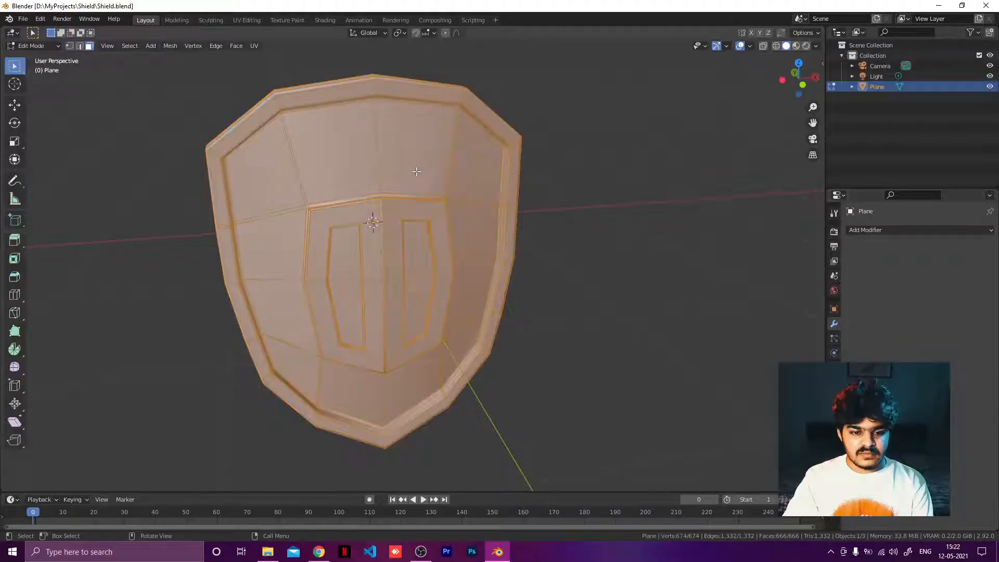
middle_click_drag(495, 270, 250, 208)
left_click(257, 215, "alt")
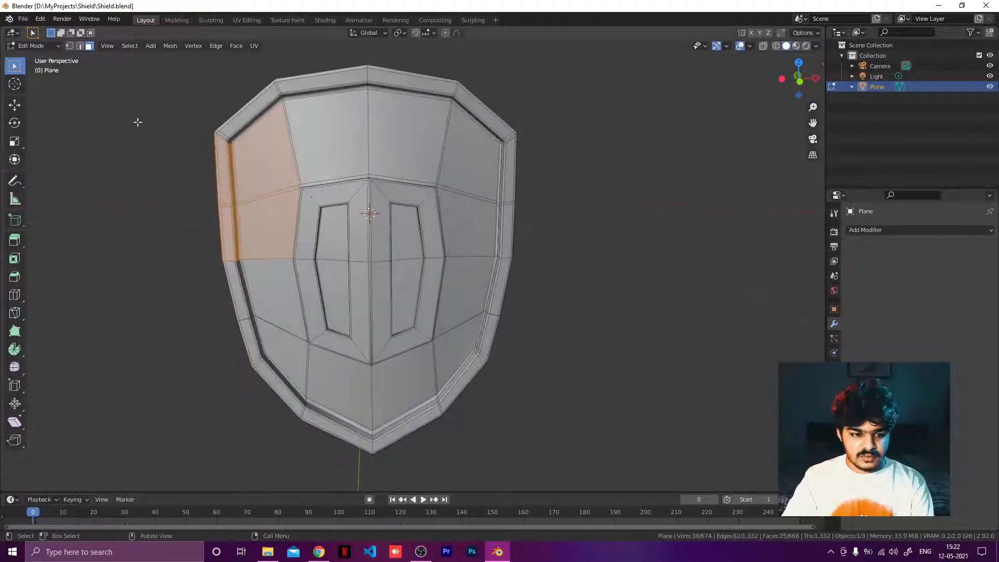
left_click(70, 45)
left_click_drag(177, 182, 231, 229)
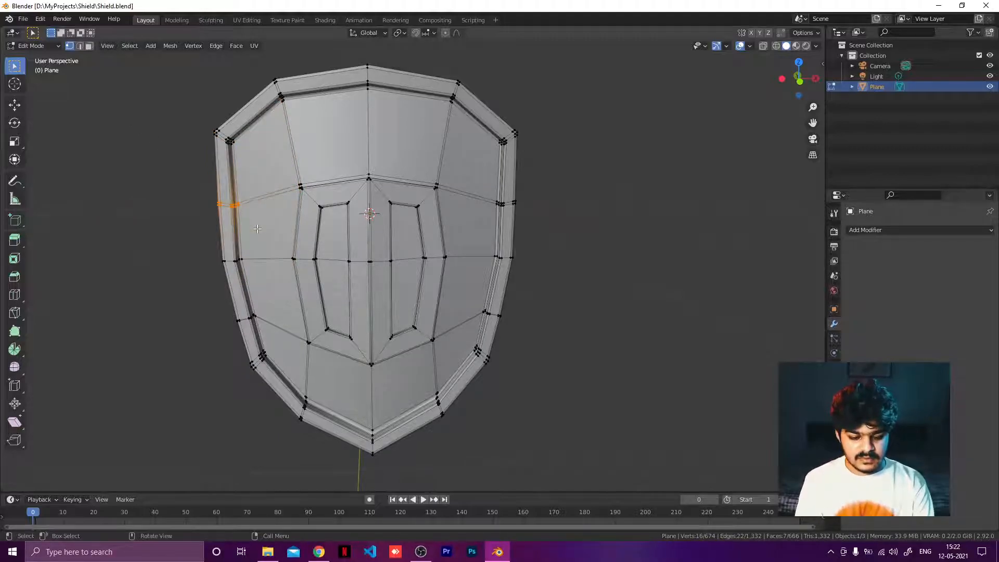
key("alt+z")
left_click_drag(200, 186, 250, 222, "shift")
key("g")
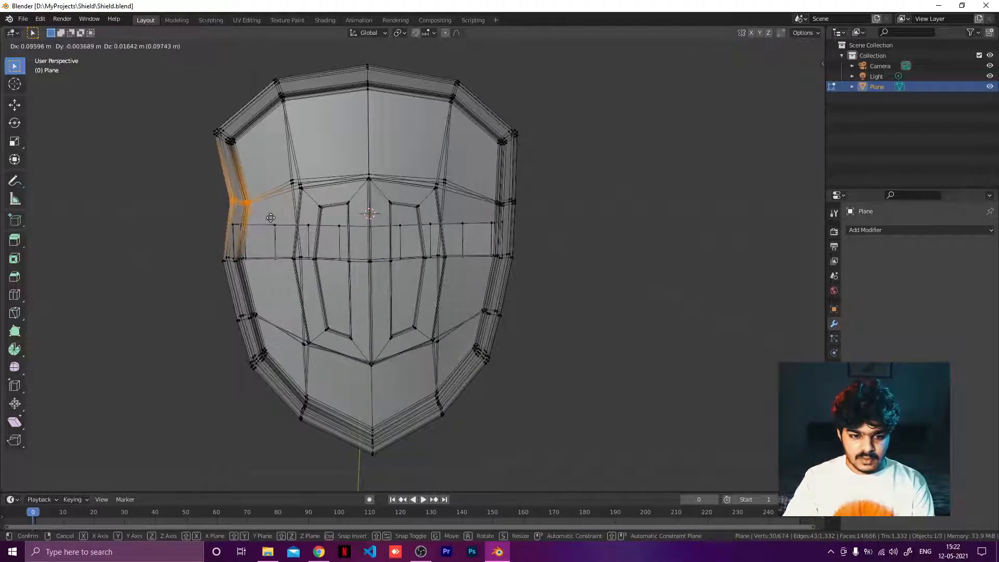
left_click(273, 217)
Step: Inspect the altered shield outline in object mode from a couple of angles
key("Tab")
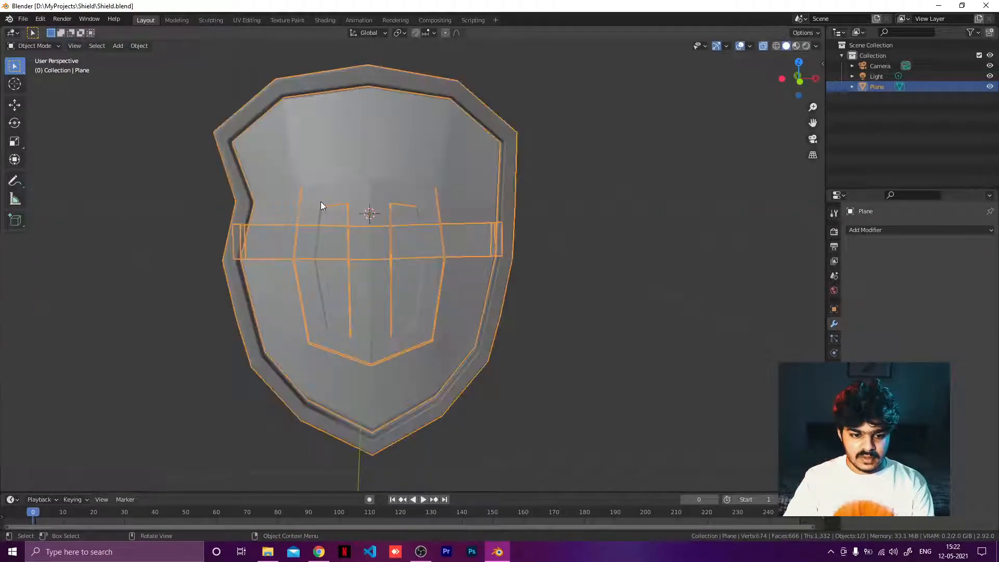
left_click(581, 192)
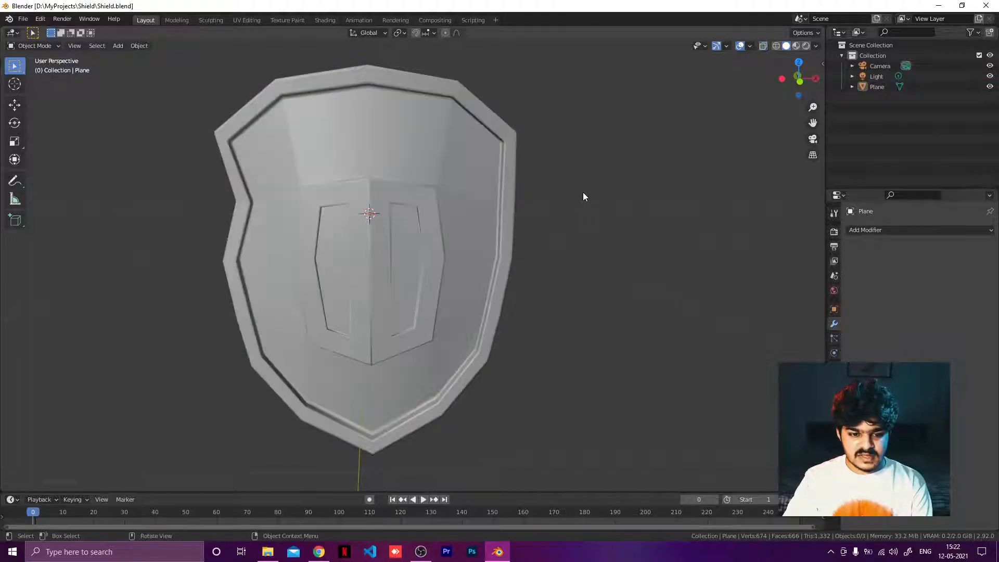
middle_click_drag(582, 192, 625, 200)
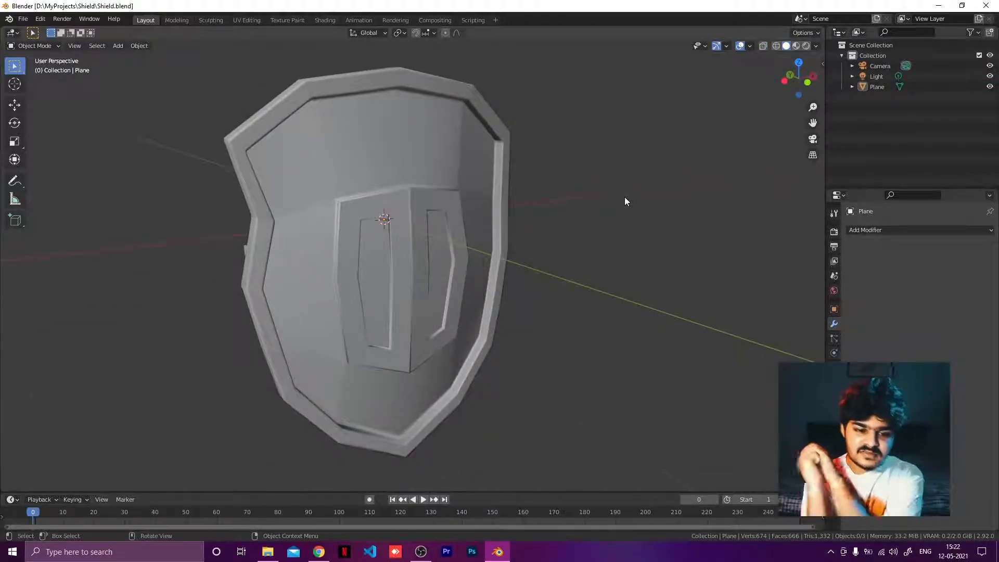
middle_click_drag(636, 187, 591, 179)
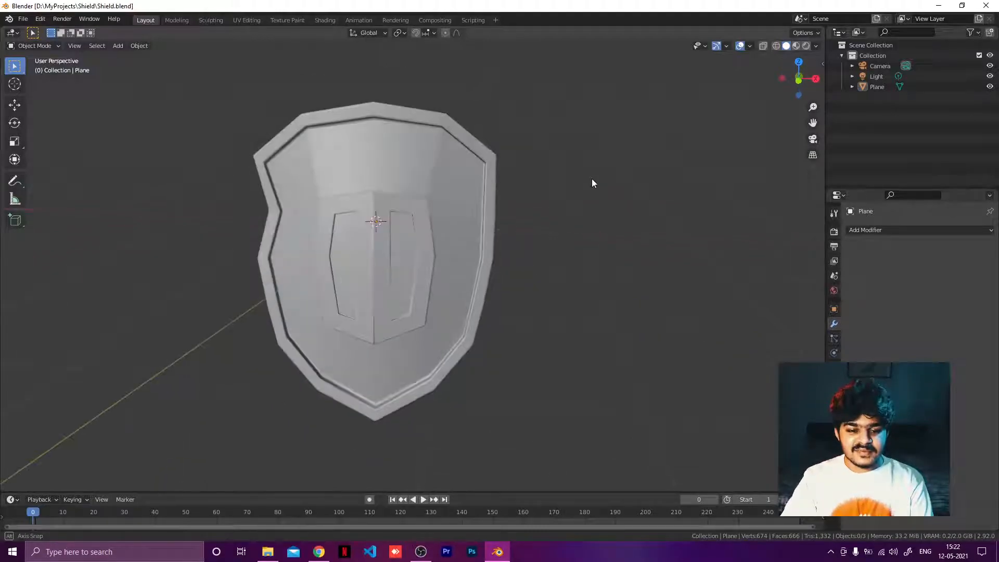
Step: Undo the edge vertex move on the shield
key("a")
key("Tab")
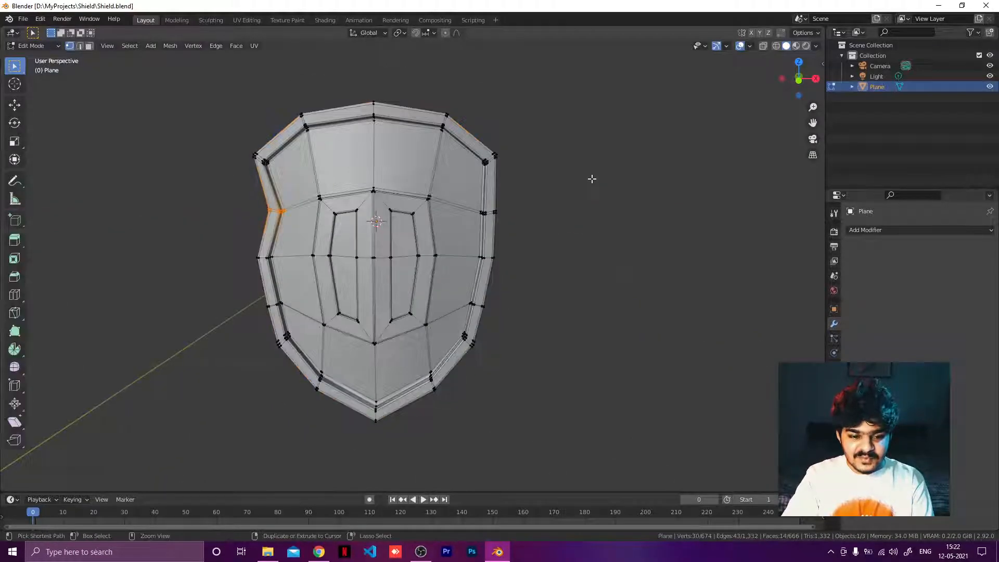
key("ctrl+z")
key("ctrl+z")
key("ctrl+z")
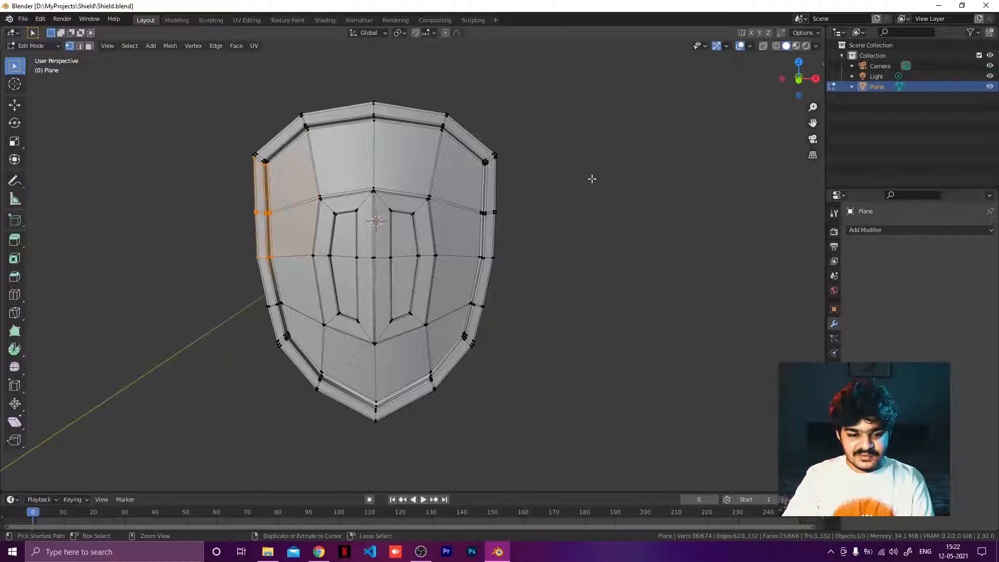
key("c")
key("Escape")
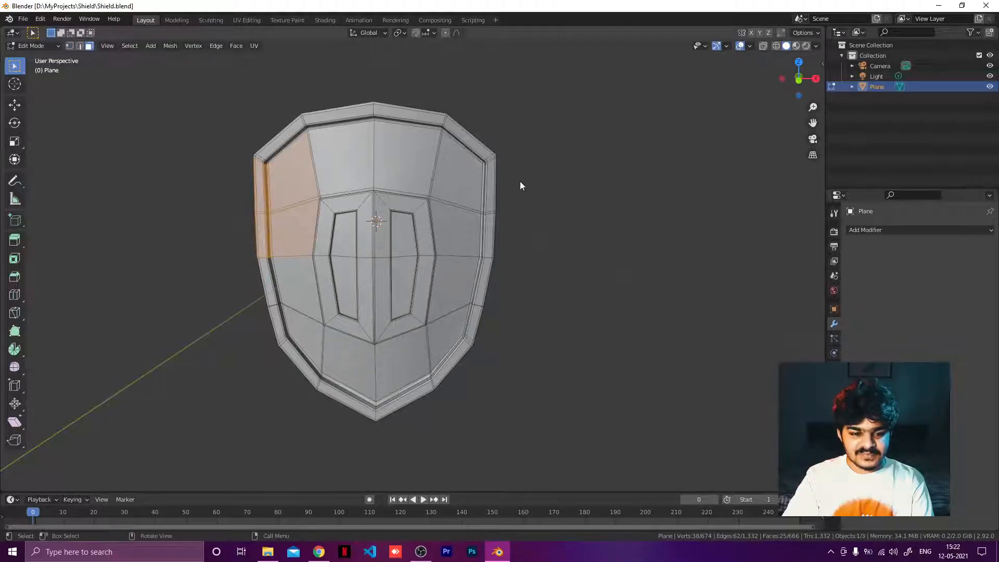
key("Tab")
middle_click_drag(519, 185, 639, 201)
key("Tab")
key("Tab")
key("Tab")
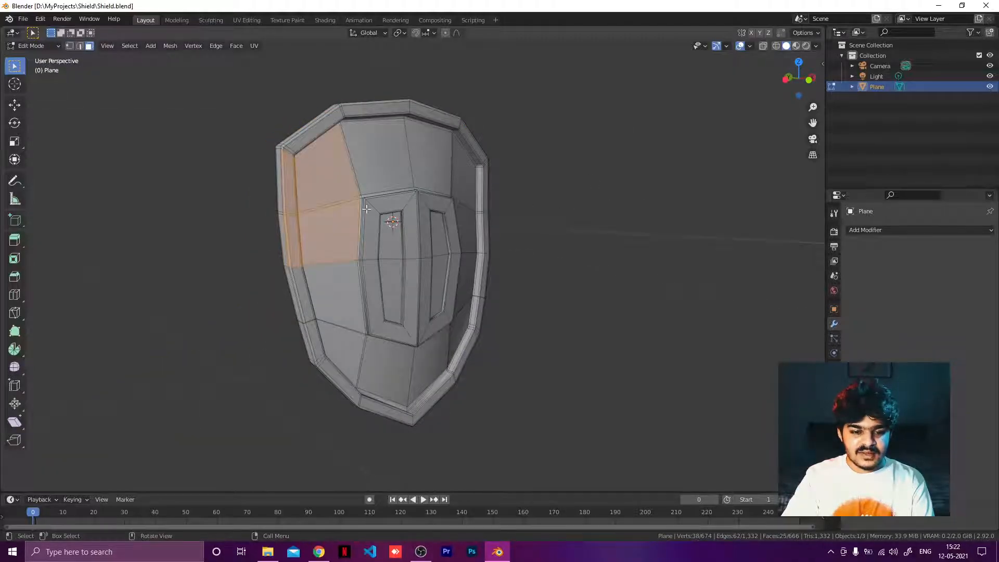
middle_click_drag(517, 172, 561, 232)
key("Tab")
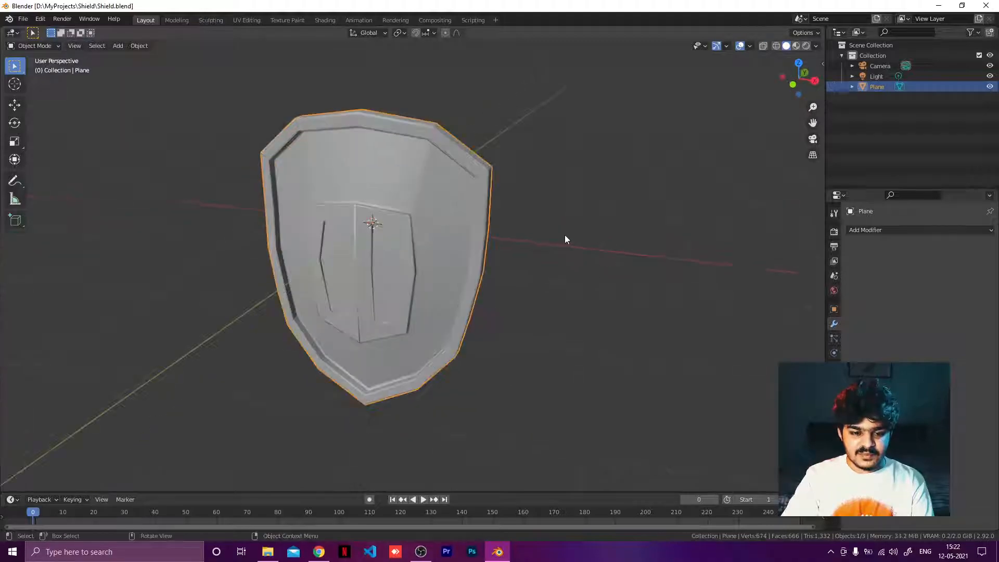
Step: Unwrap the entire shield mesh in the UV Editing workspace
left_click(241, 18)
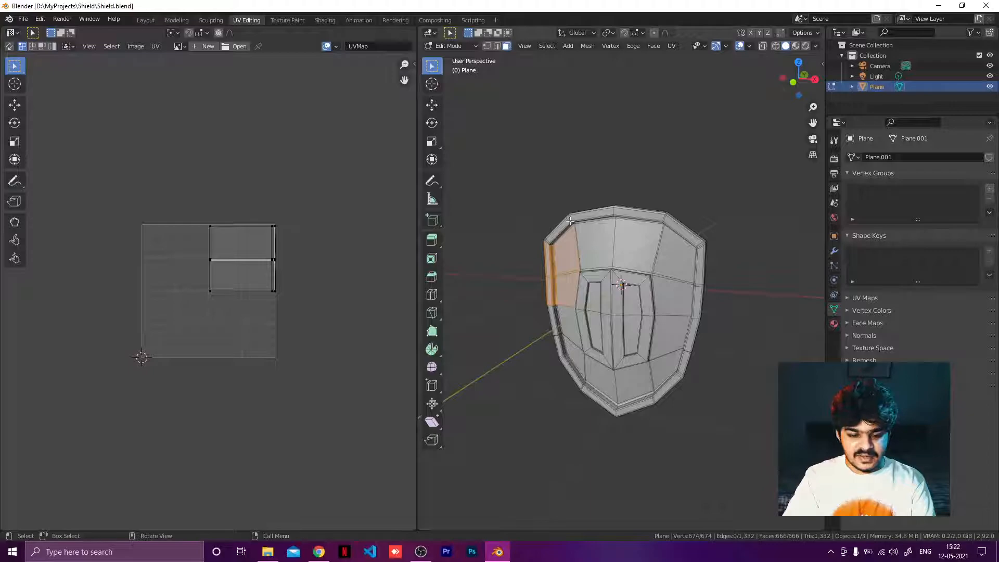
key("a")
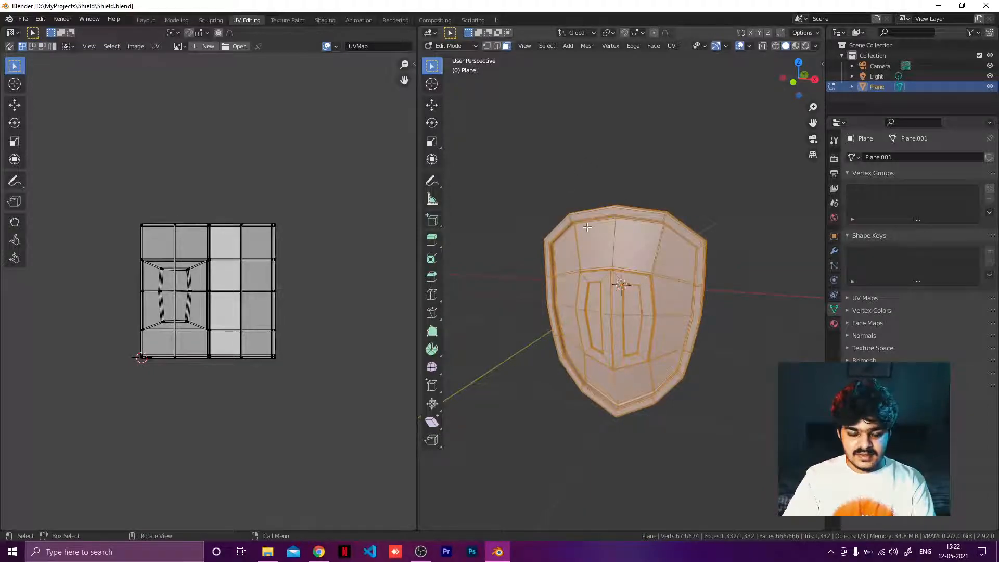
key("u")
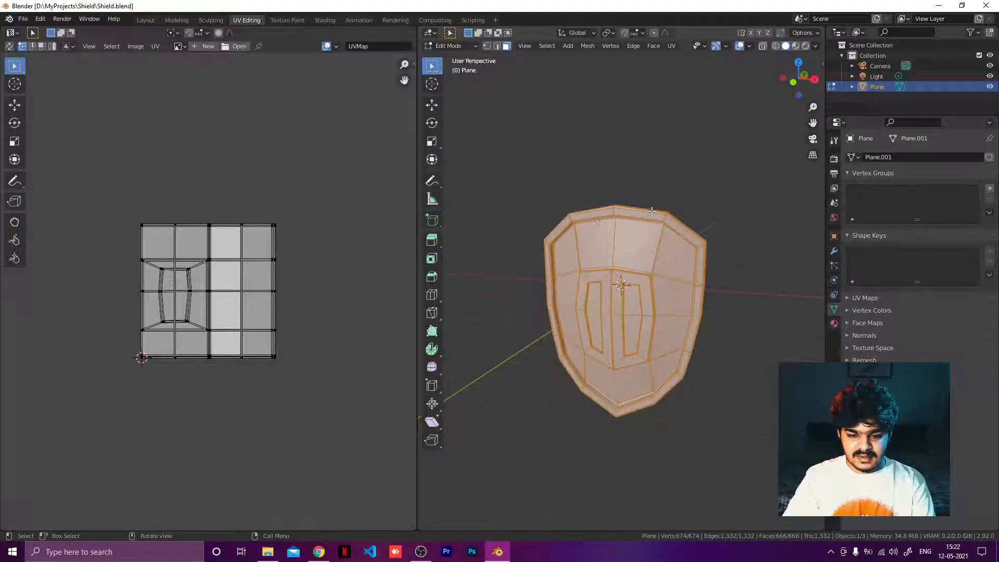
key("u")
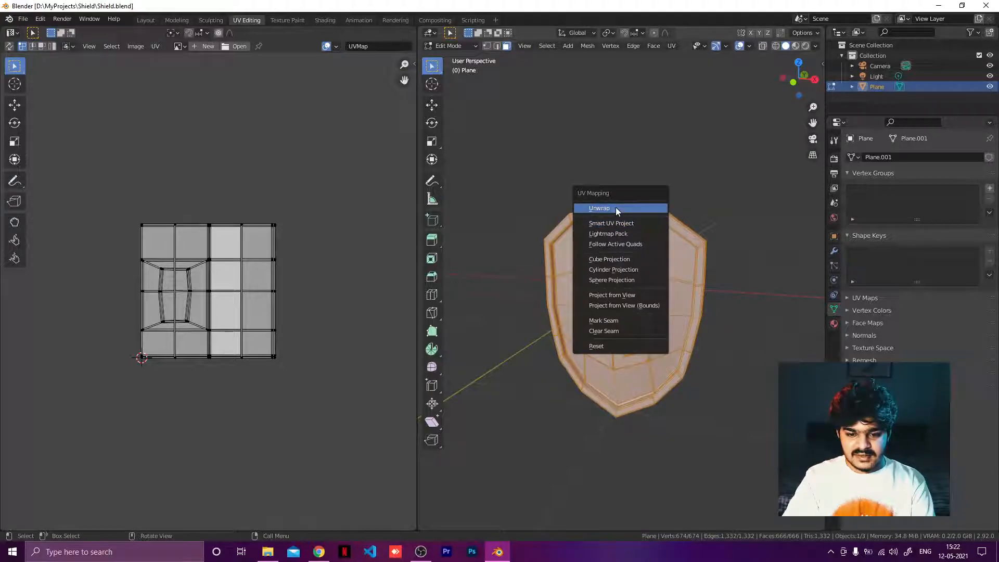
left_click(615, 207)
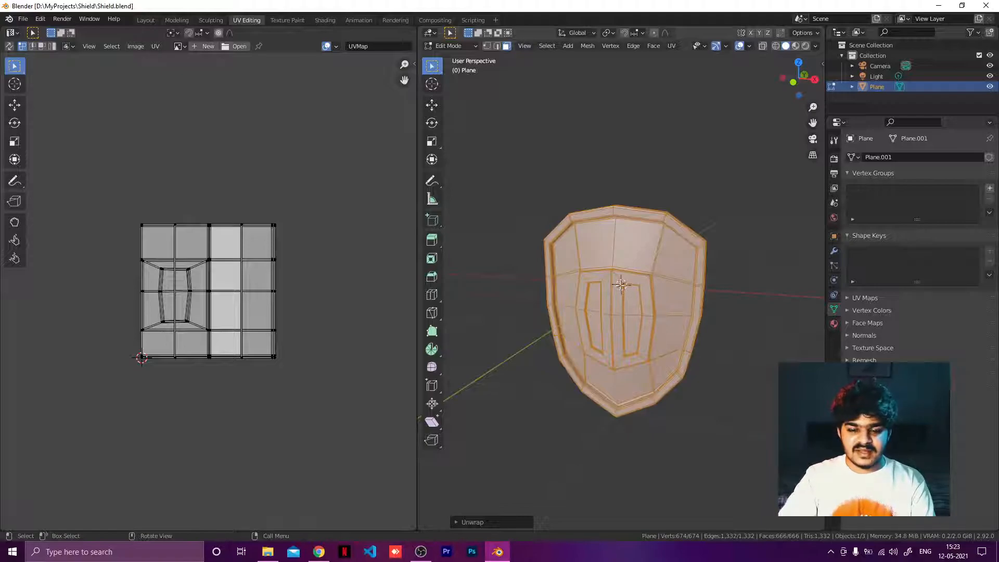
Step: Inspect the unwrapped shield from several angles
middle_click_drag(623, 290, 770, 286)
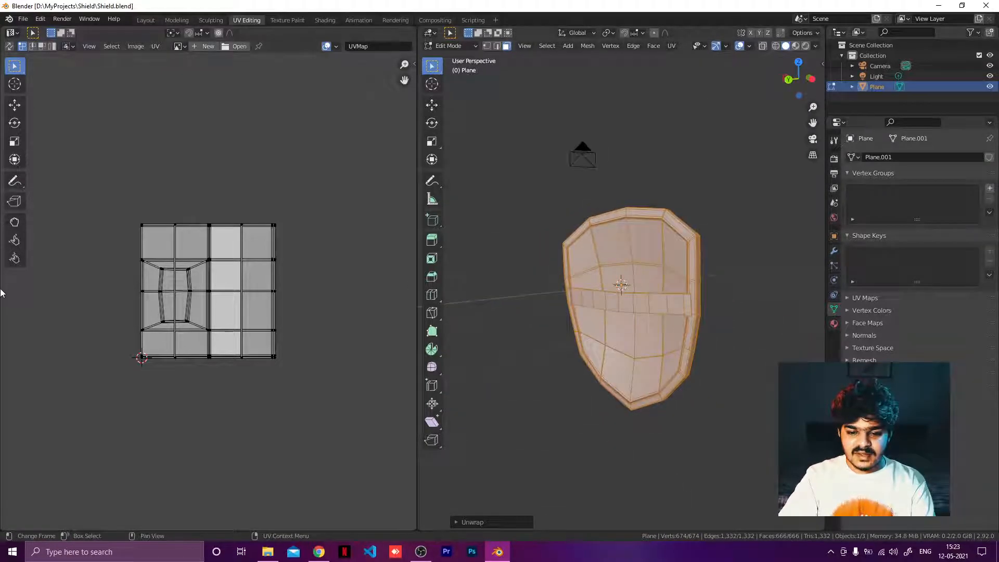
middle_click_drag(661, 264, 587, 224)
middle_click_drag(672, 300, 610, 285)
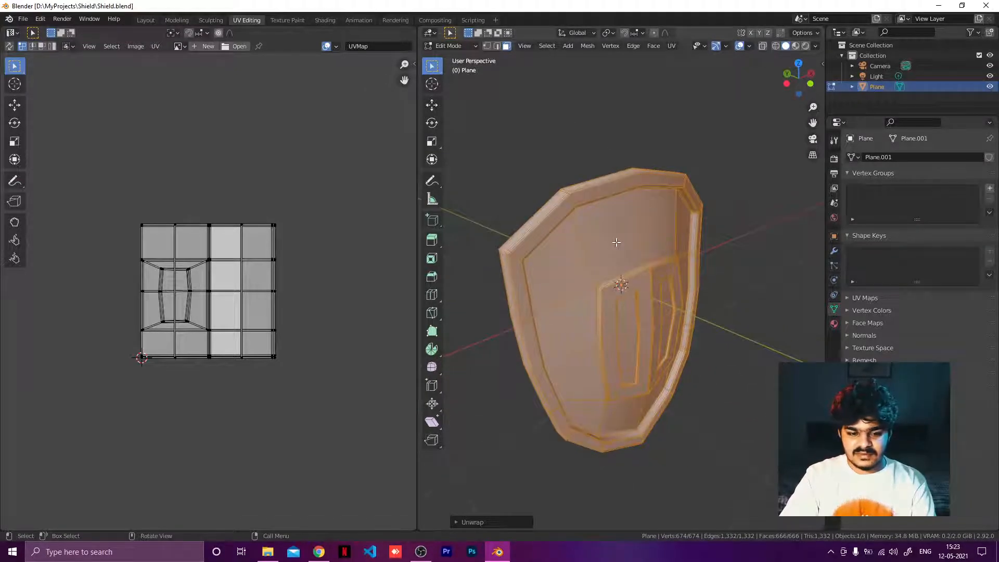
middle_click_drag(617, 242, 676, 234)
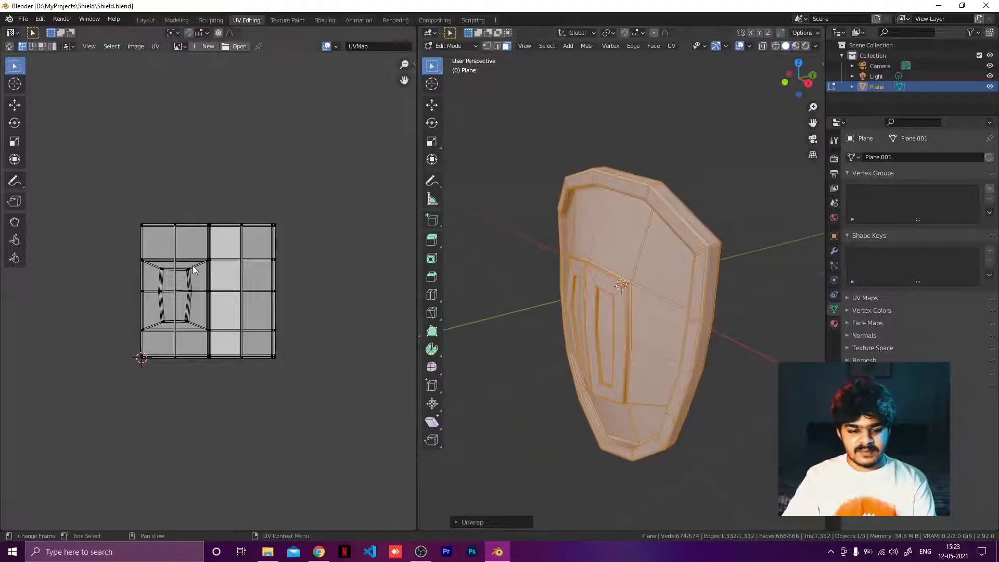
middle_click_drag(547, 386, 726, 288)
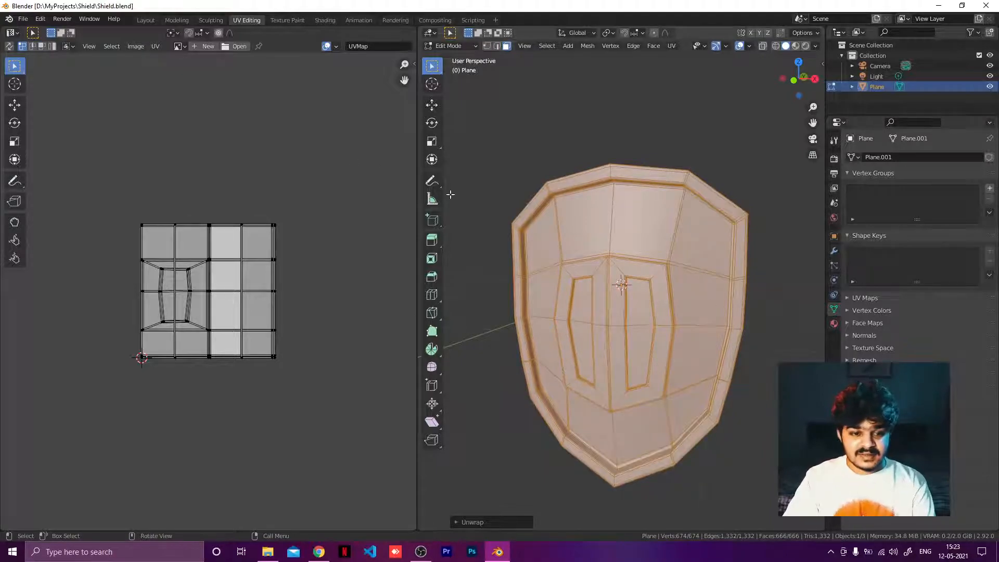
Step: Switch to the Shading workspace and add a new material to the shield
left_click(285, 20)
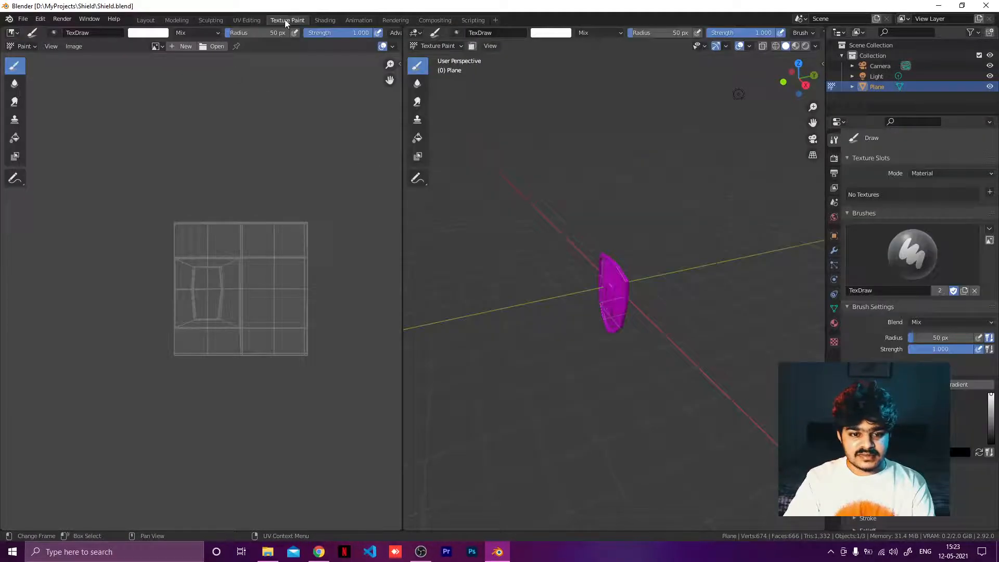
left_click(324, 20)
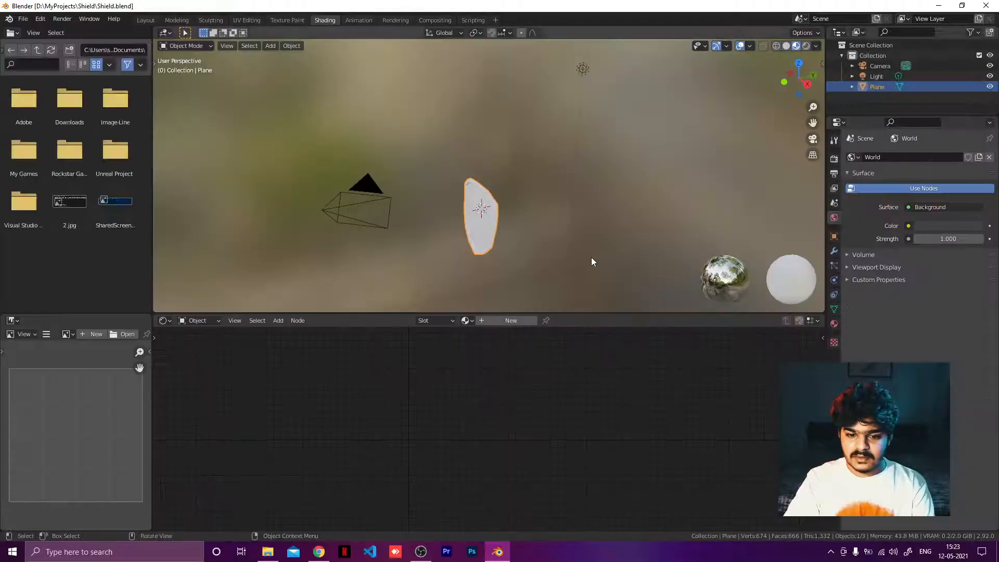
scroll(509, 252, "up", 5)
middle_click_drag(511, 247, 564, 167)
left_click(504, 320)
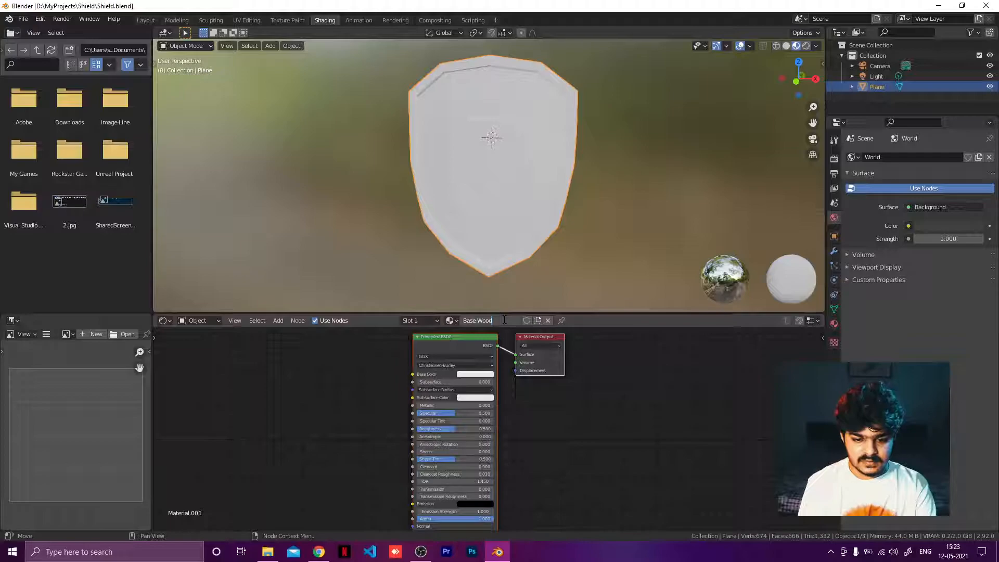
Step: Switch to the web browser, search for cc0textures in a new tab and open the CC0 Textures site
left_click(318, 552)
left_click(510, 14)
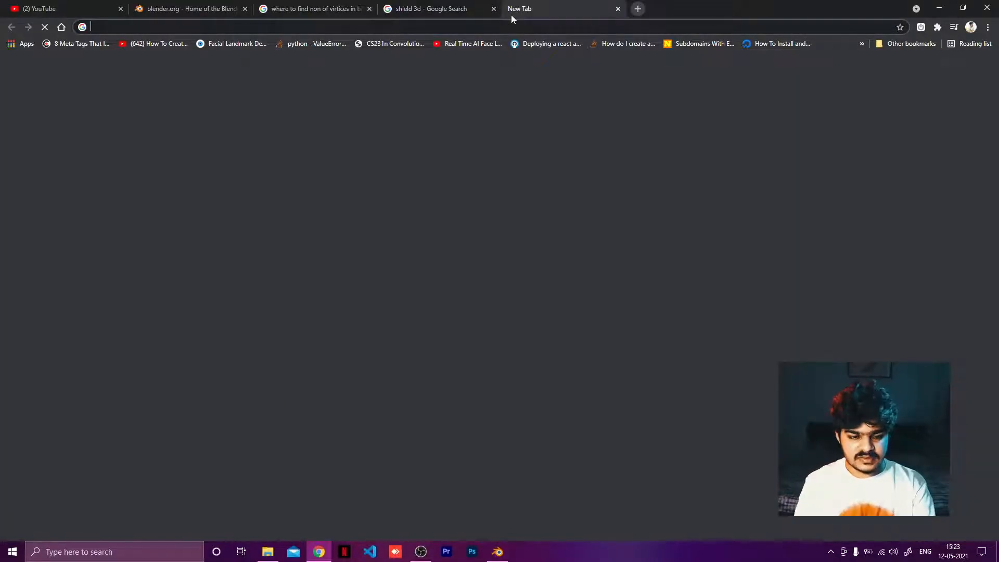
type("woo")
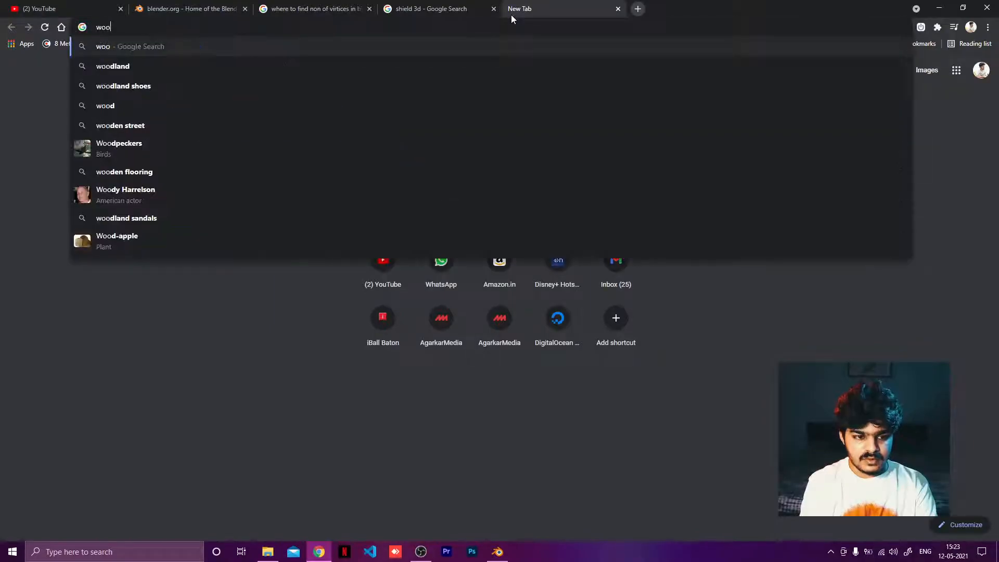
key("BackSpace")
key("BackSpace")
key("BackSpace")
type("c")
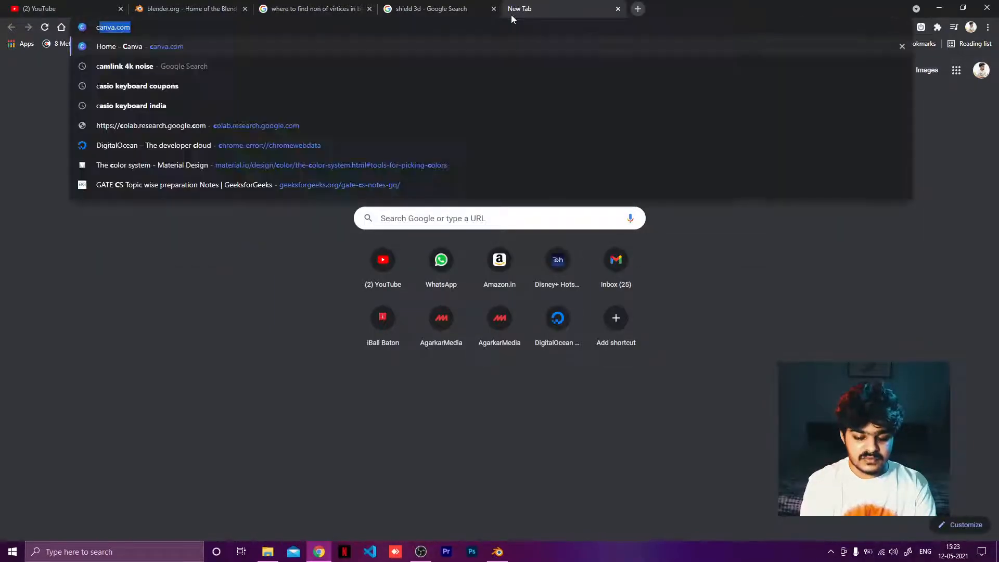
type("c0")
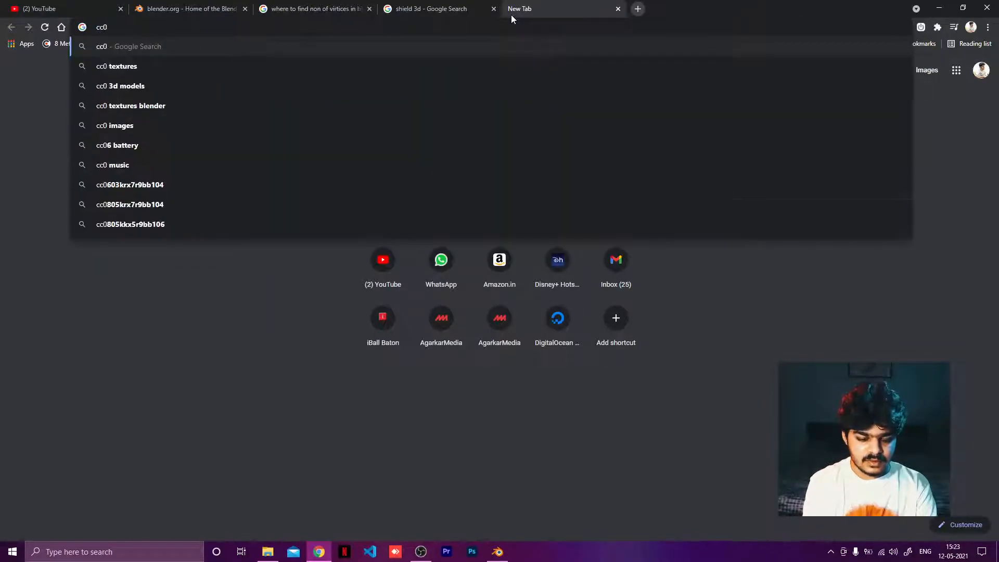
type("textures")
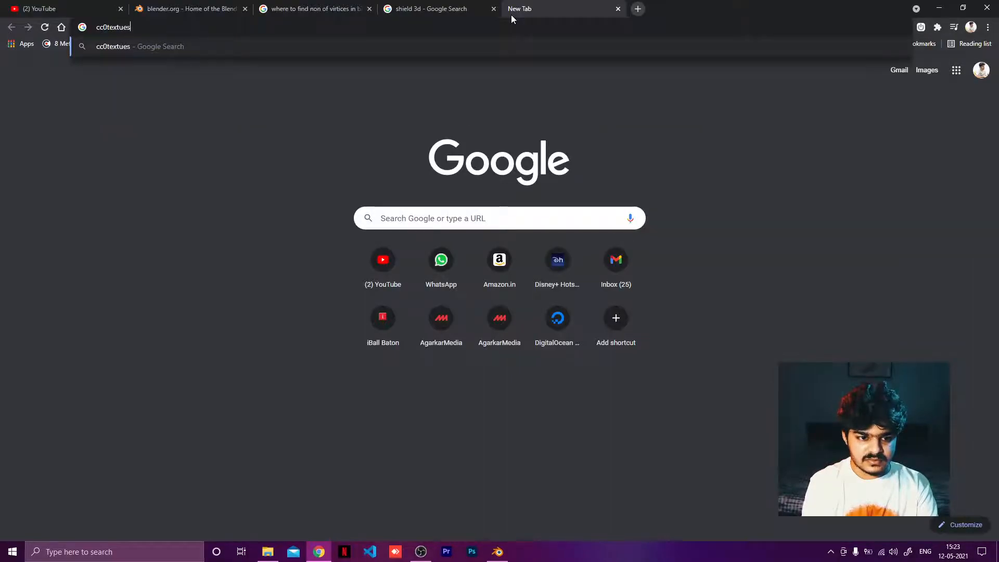
key("Return")
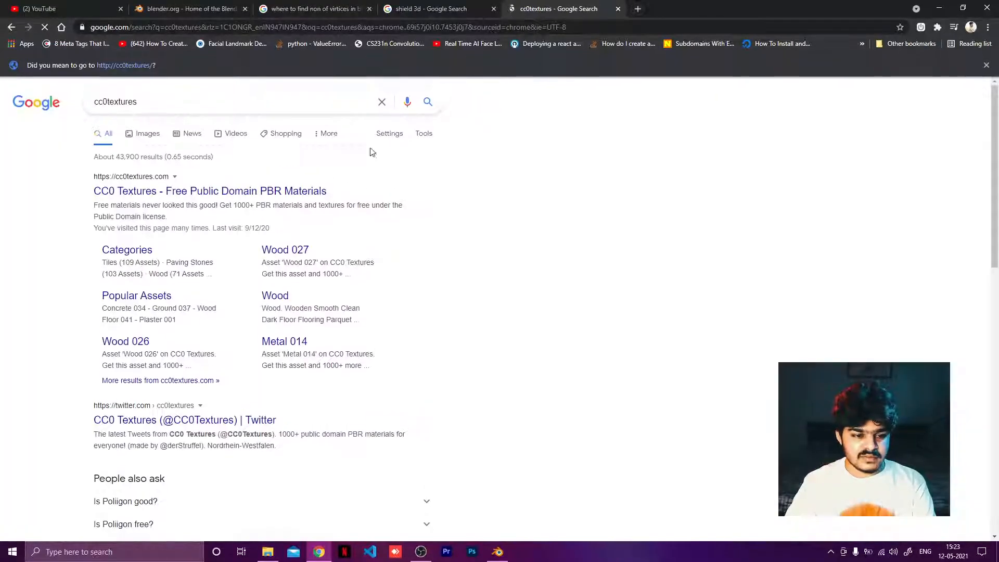
left_click(181, 193)
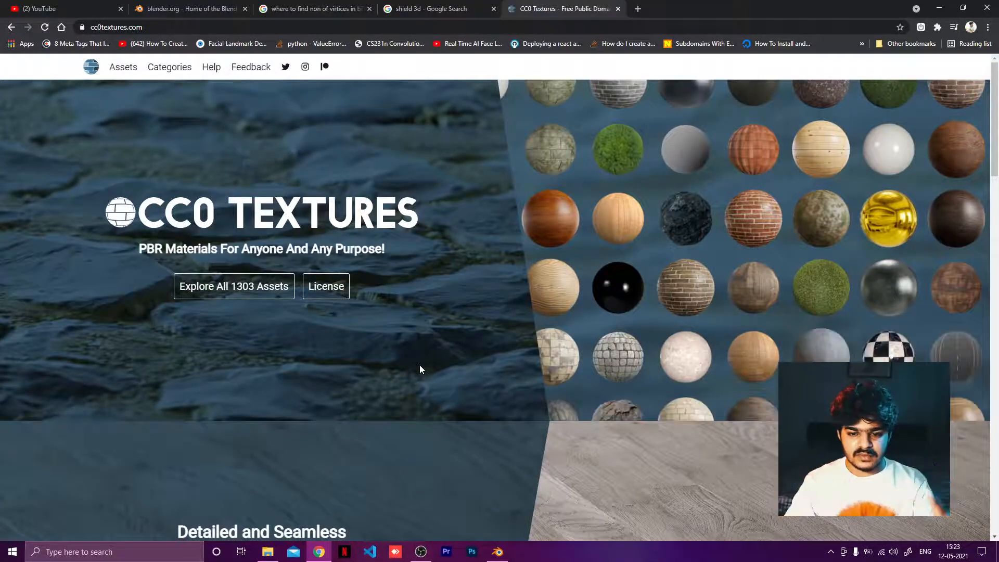
Step: Open the full asset library on the CC0 Textures site
scroll(364, 310, "down", 1)
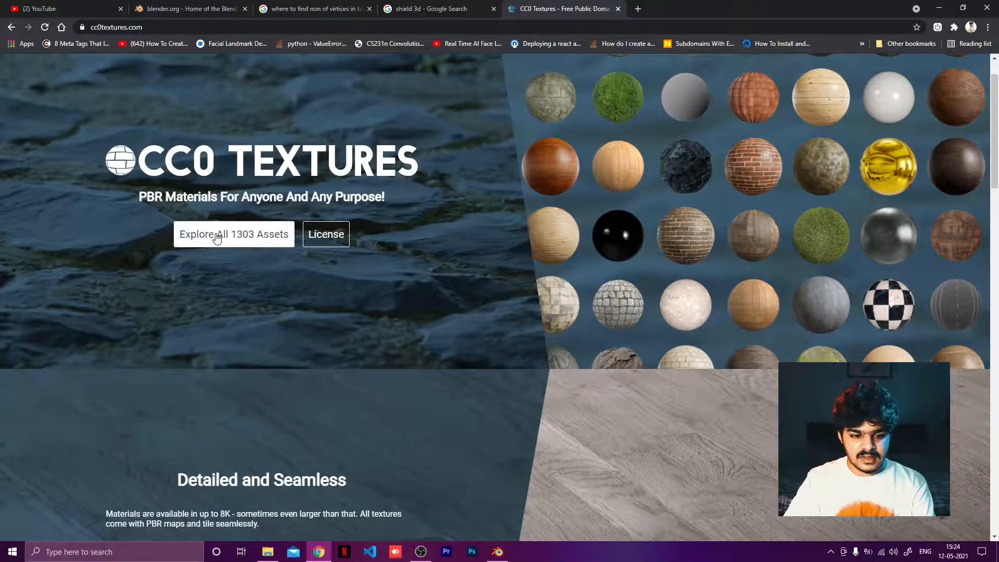
scroll(432, 260, "down", 3)
scroll(312, 273, "up", 3)
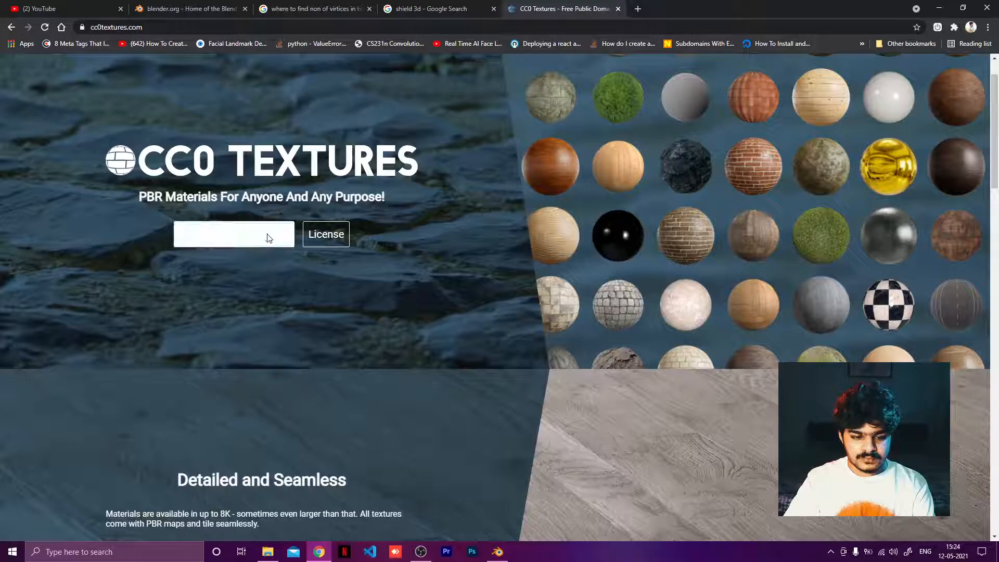
left_click(244, 235)
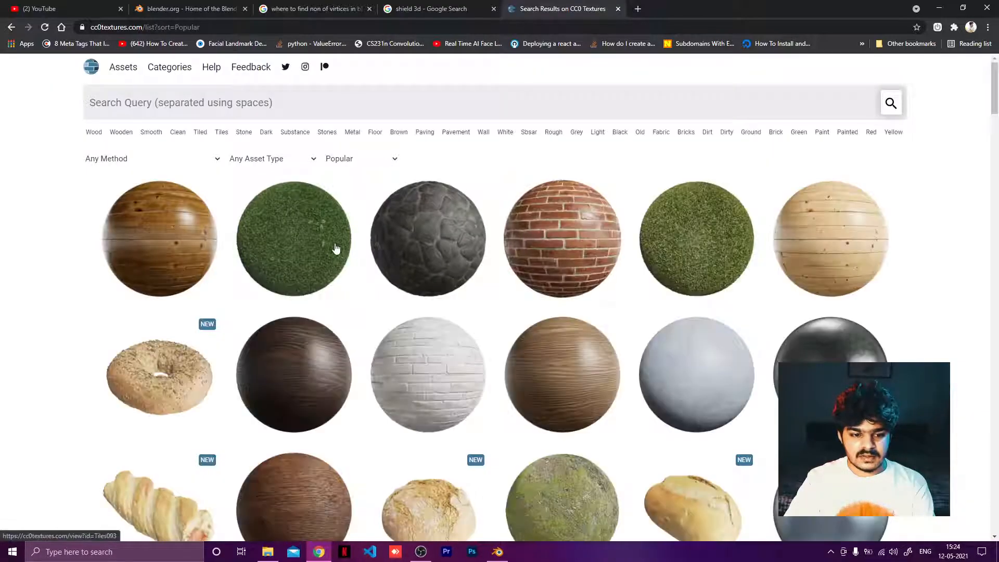
Step: Filter the asset library by the Wood tag
scroll(452, 361, "down", 1)
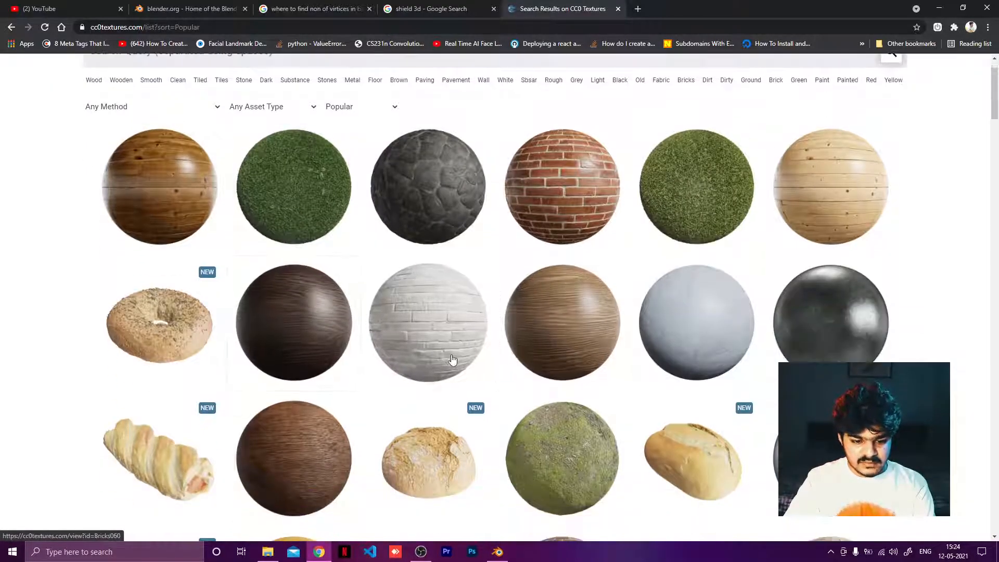
scroll(483, 377, "down", 4)
scroll(437, 385, "down", 2)
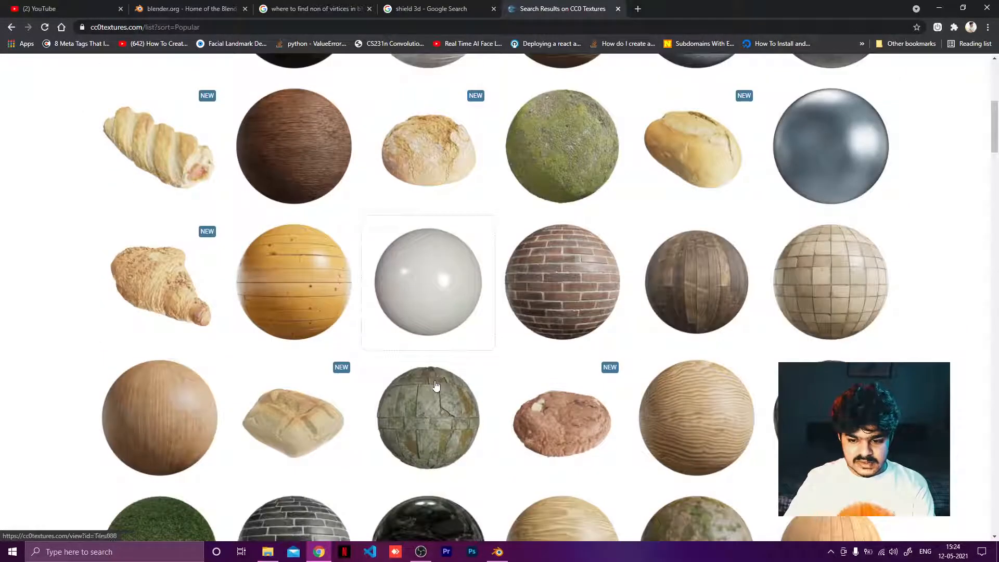
scroll(688, 379, "down", 2)
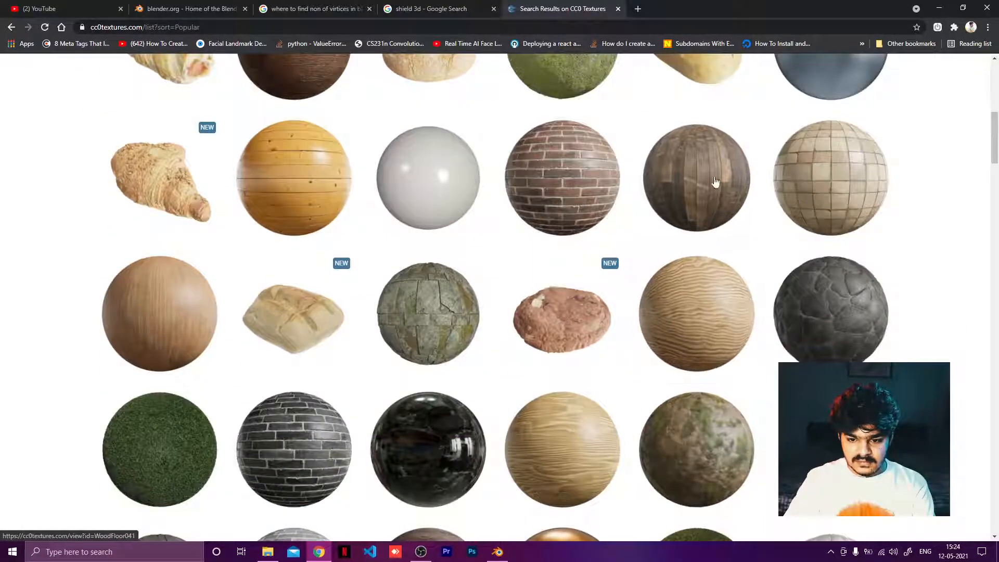
scroll(687, 191, "down", 2)
scroll(504, 230, "up", 10)
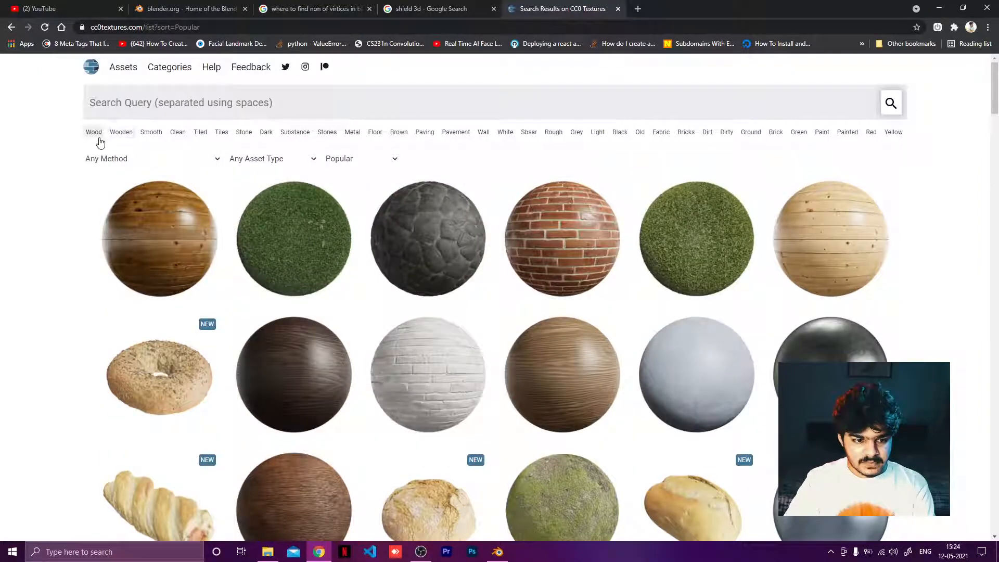
left_click(97, 136)
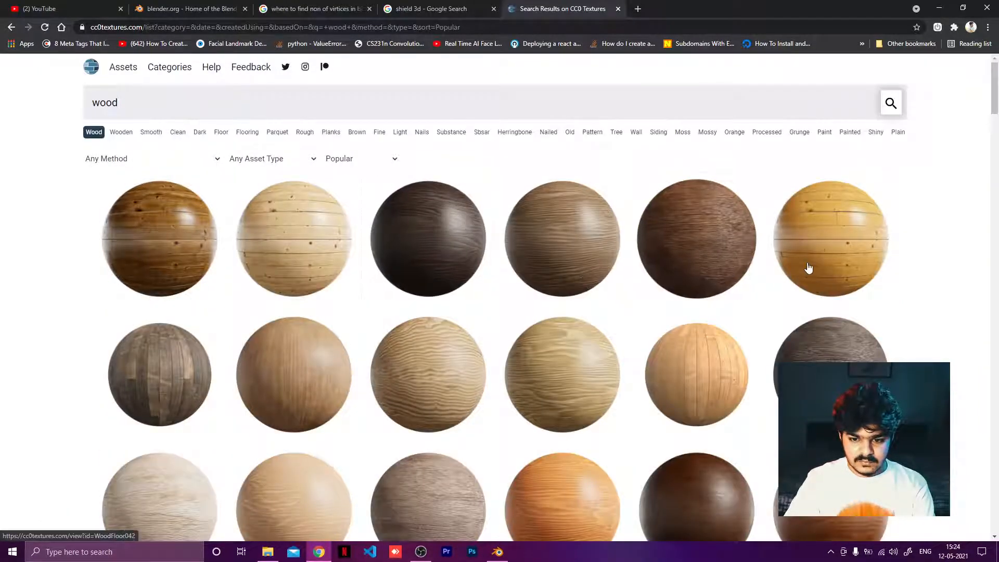
Step: Browse through the wood-tagged texture results to choose a suitable wood material
scroll(864, 304, "down", 3)
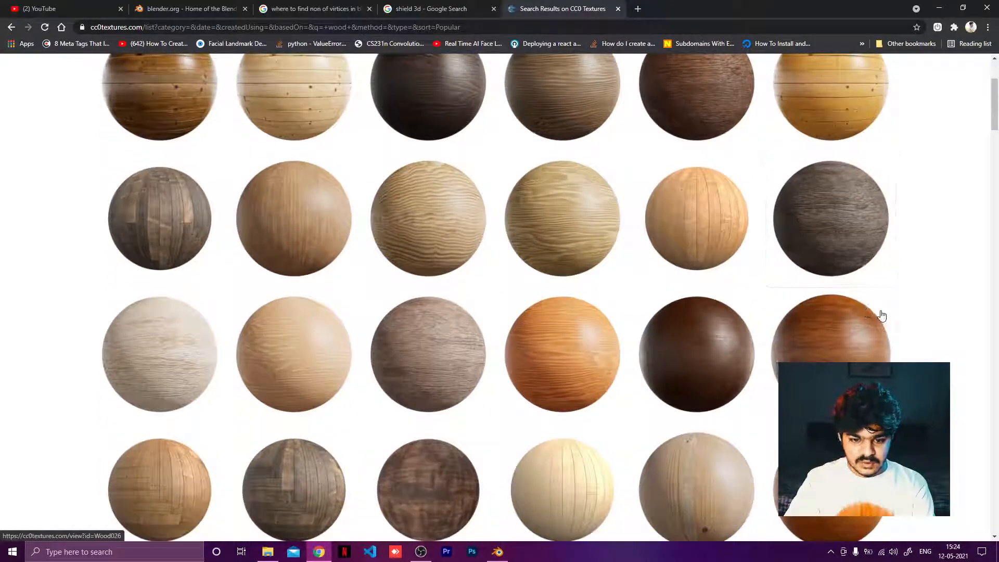
scroll(881, 315, "down", 4)
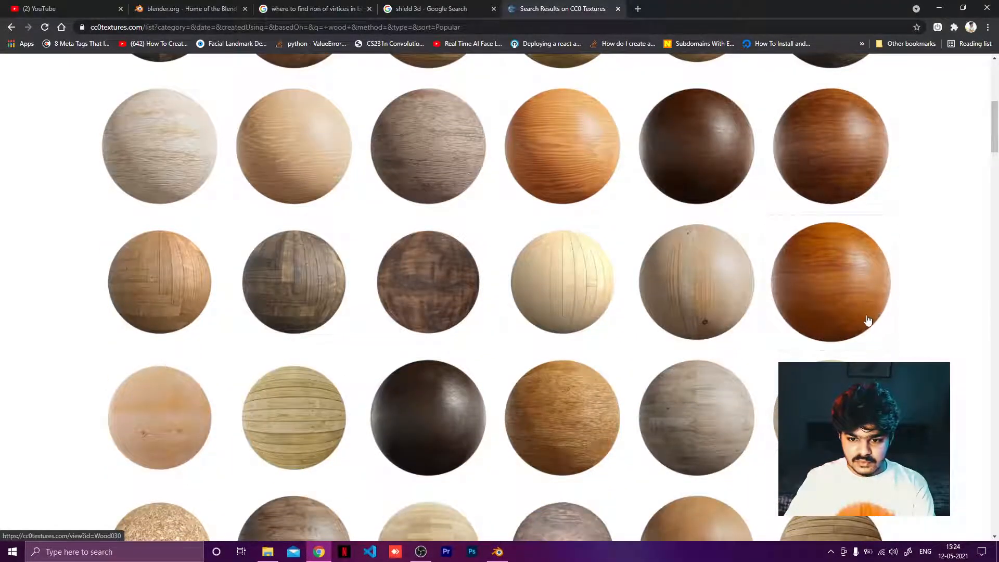
scroll(867, 320, "down", 4)
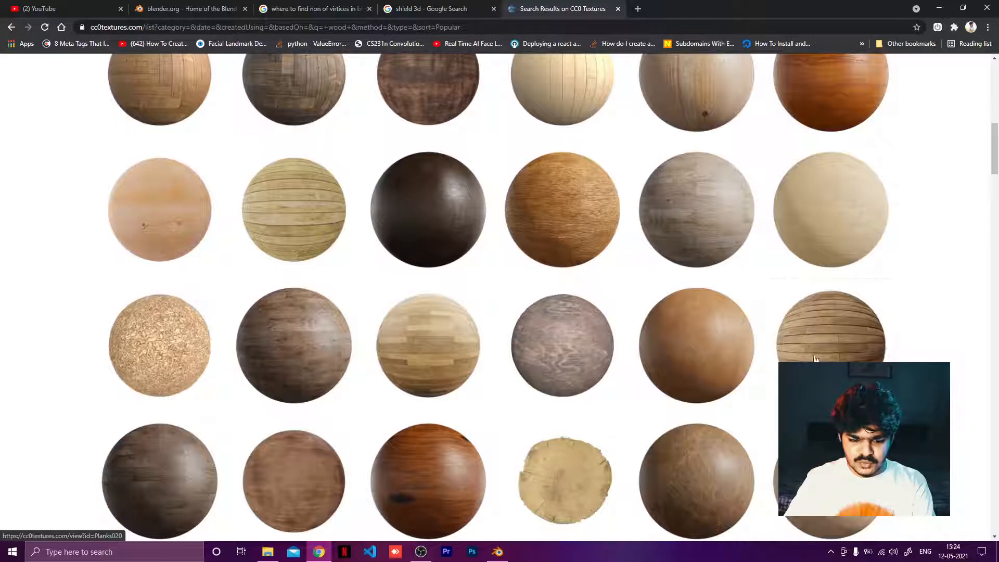
scroll(815, 358, "down", 8)
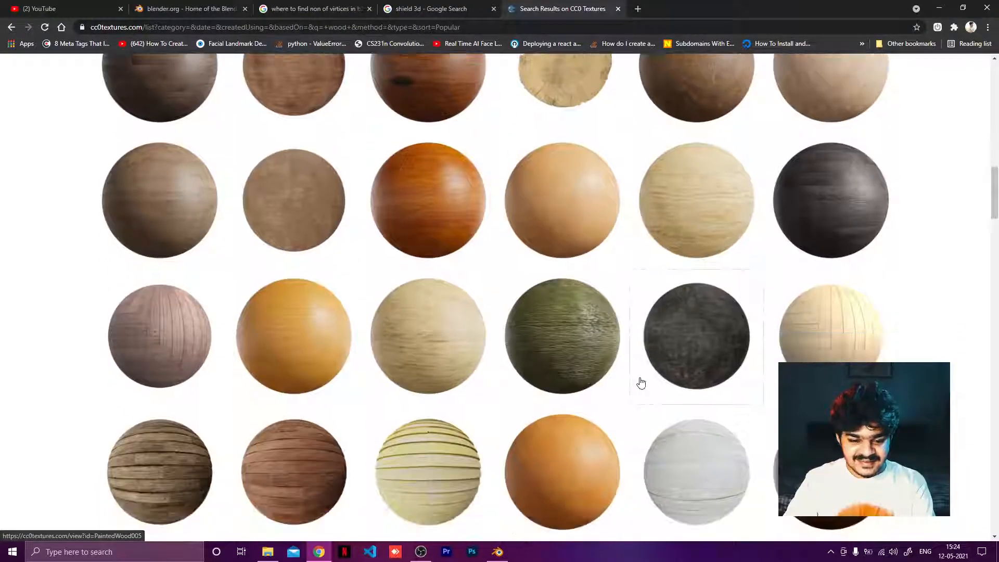
scroll(640, 383, "down", 5)
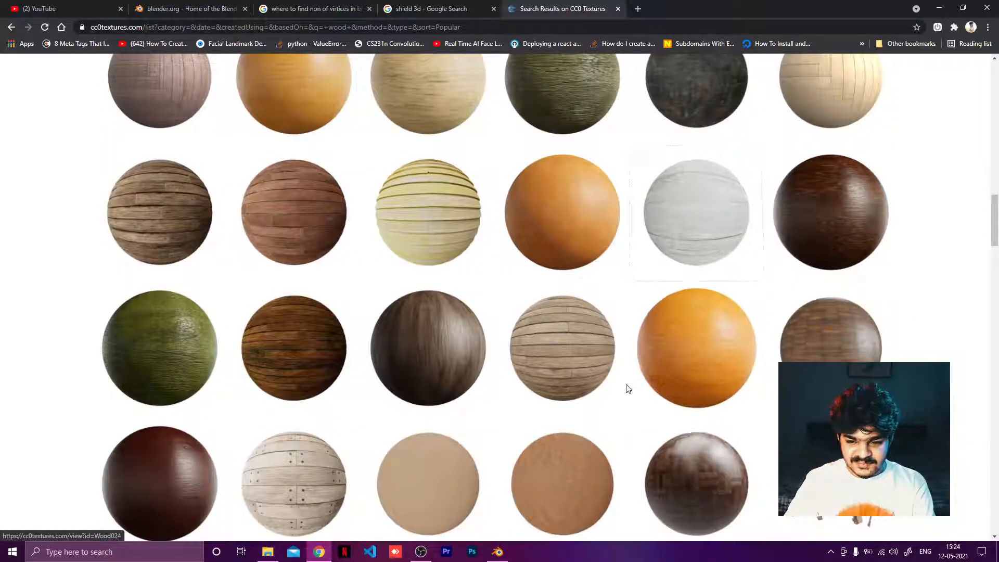
scroll(617, 393, "down", 6)
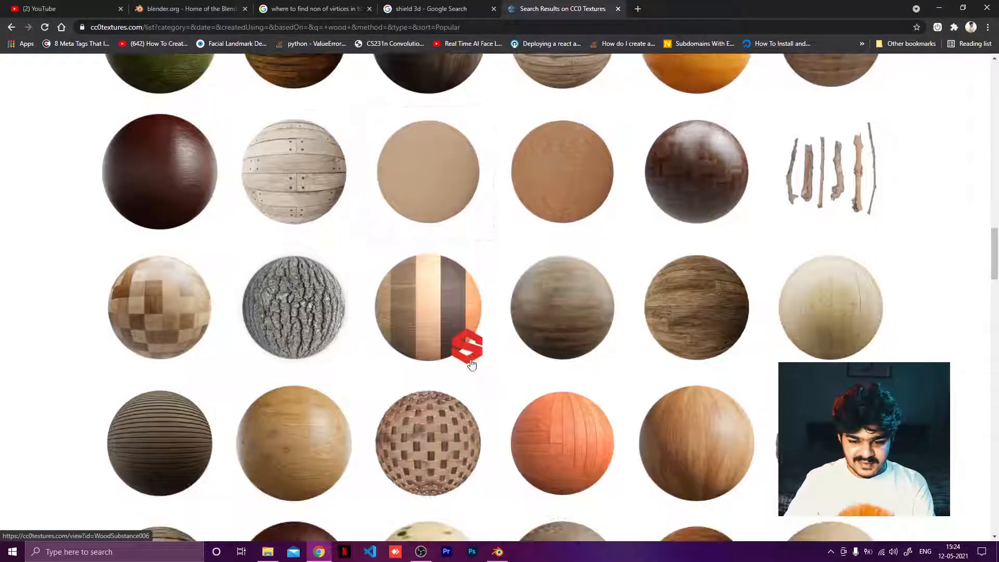
scroll(573, 350, "down", 4)
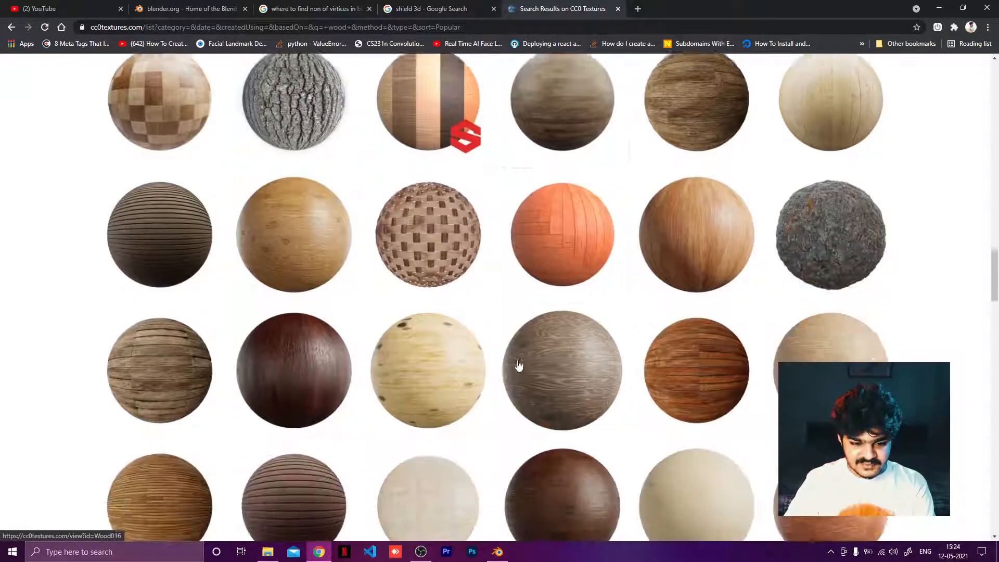
scroll(519, 366, "down", 4)
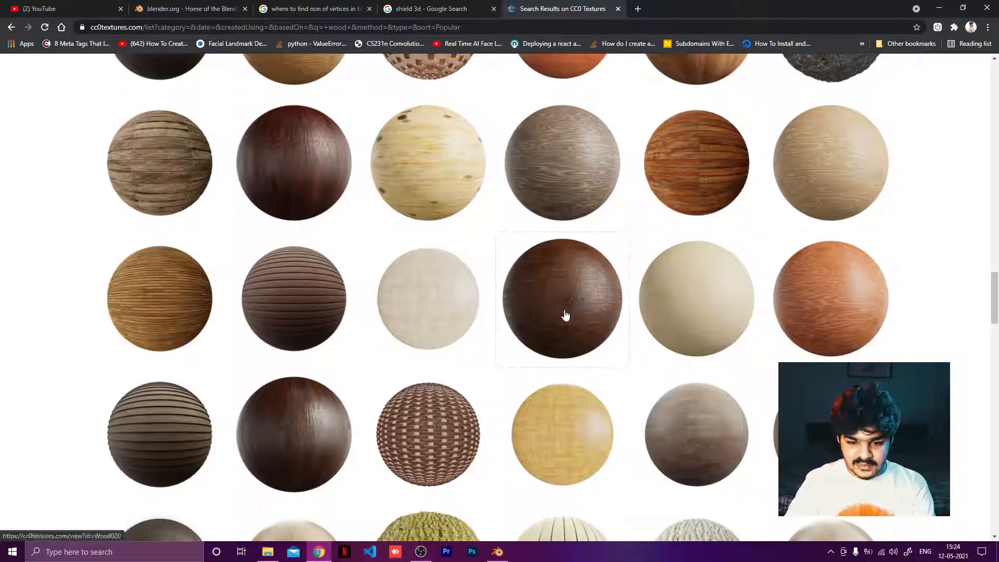
mouse_move(578, 312)
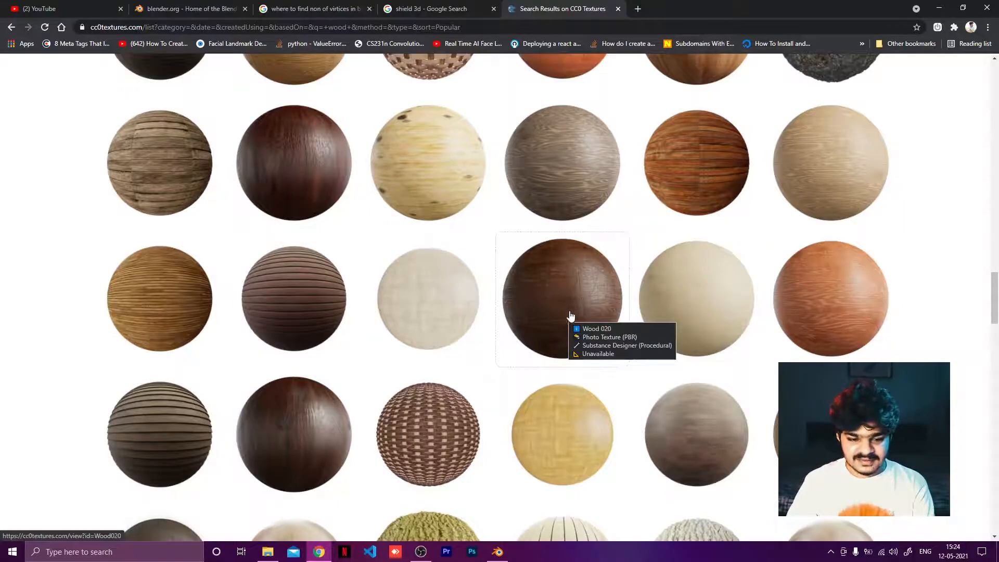
scroll(559, 345, "down", 3)
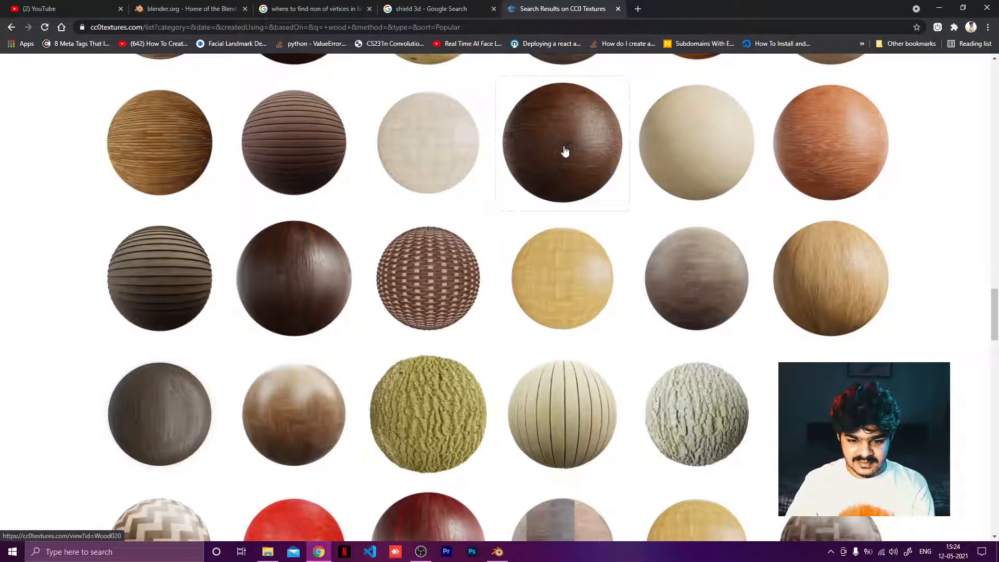
scroll(566, 151, "down", 4)
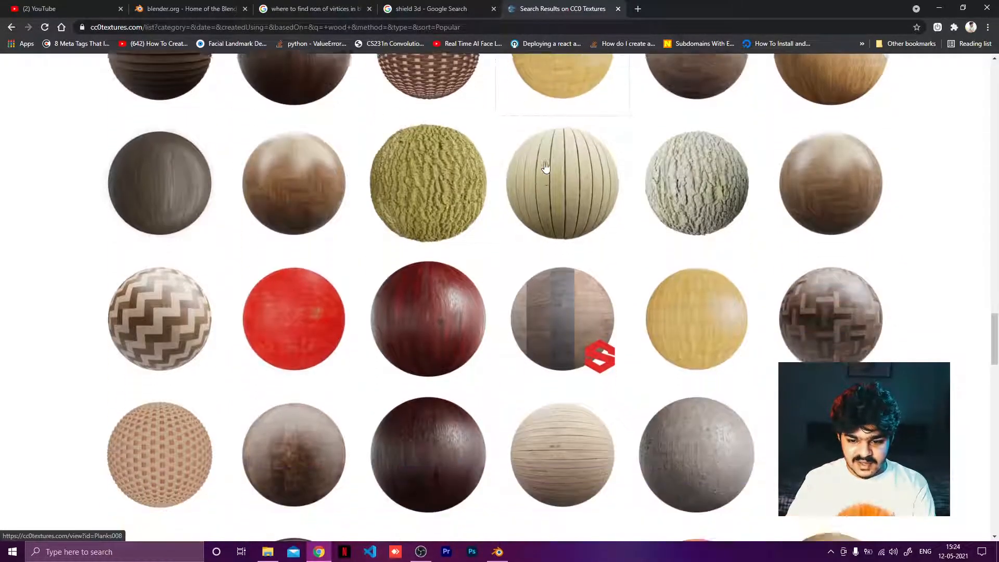
scroll(545, 166, "down", 5)
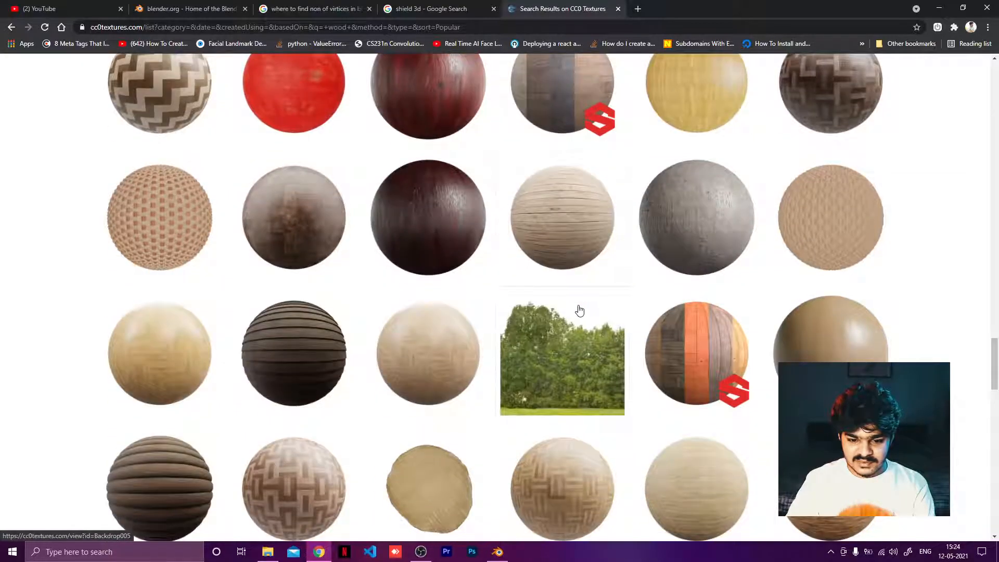
scroll(579, 310, "down", 6)
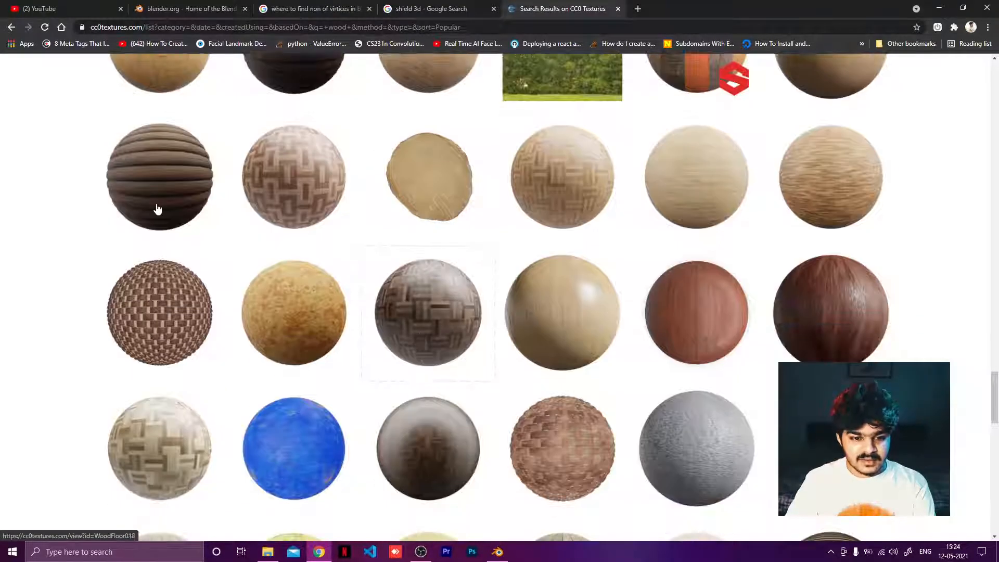
scroll(175, 186, "up", 3)
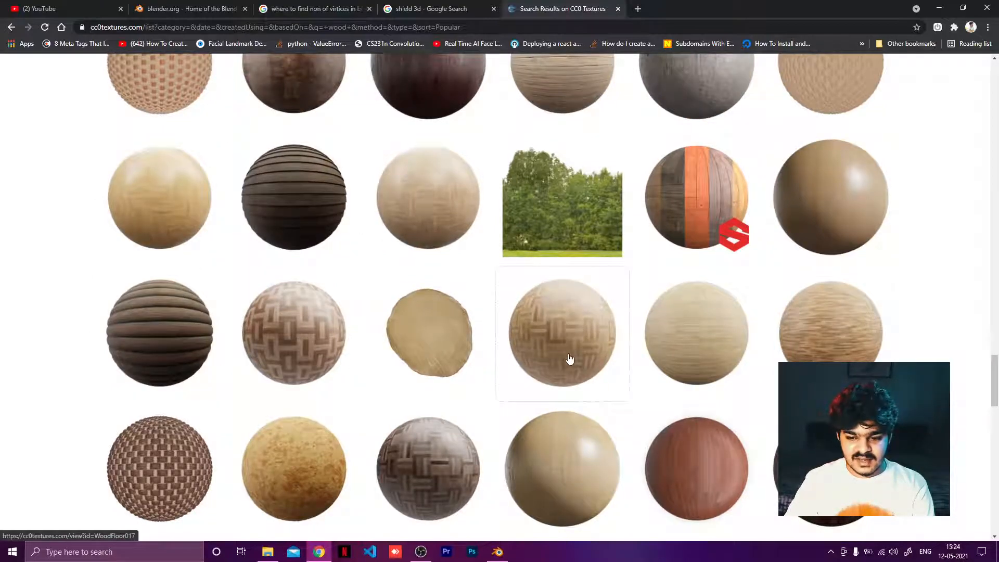
scroll(570, 359, "down", 5)
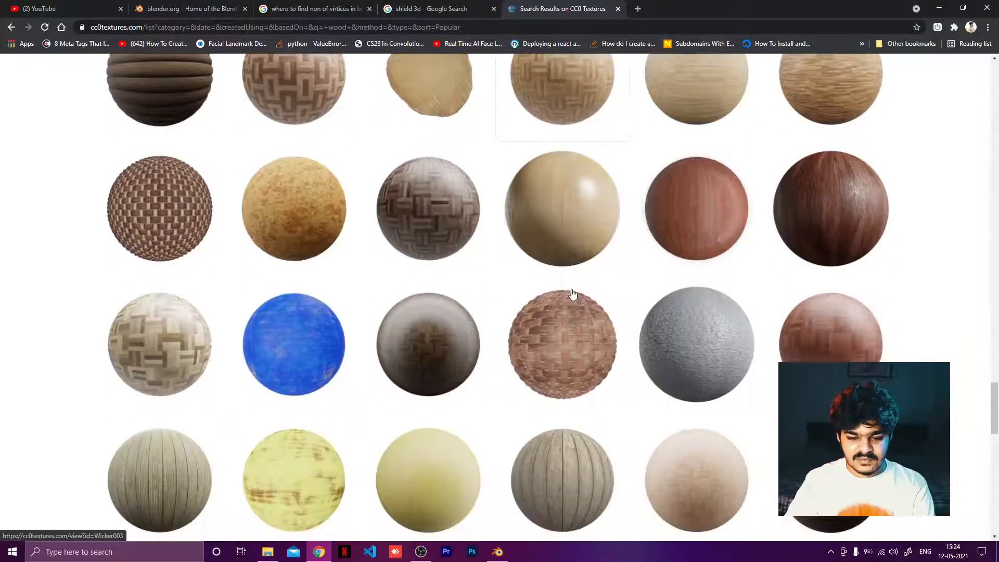
scroll(572, 294, "down", 2)
scroll(680, 368, "down", 6)
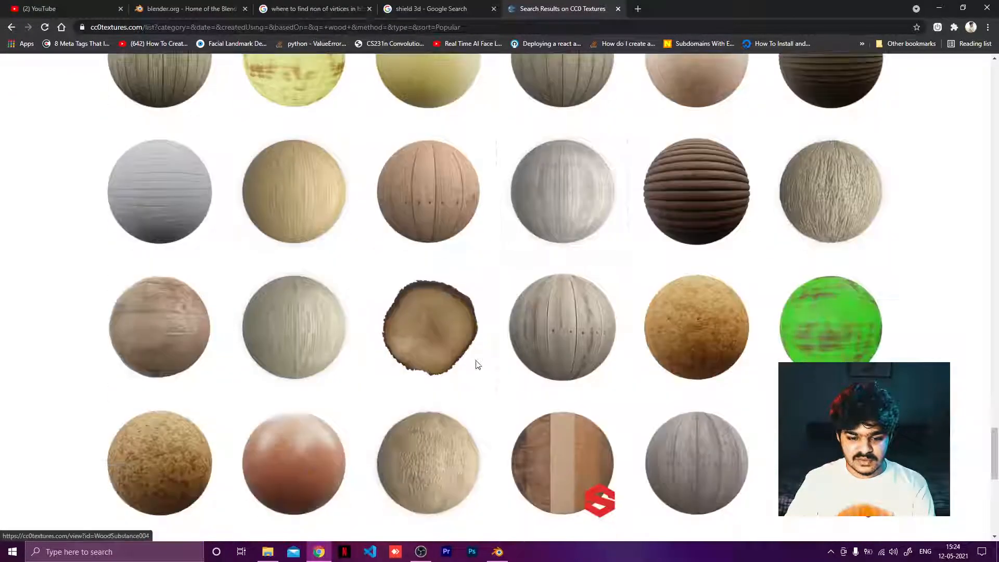
scroll(501, 396, "down", 9)
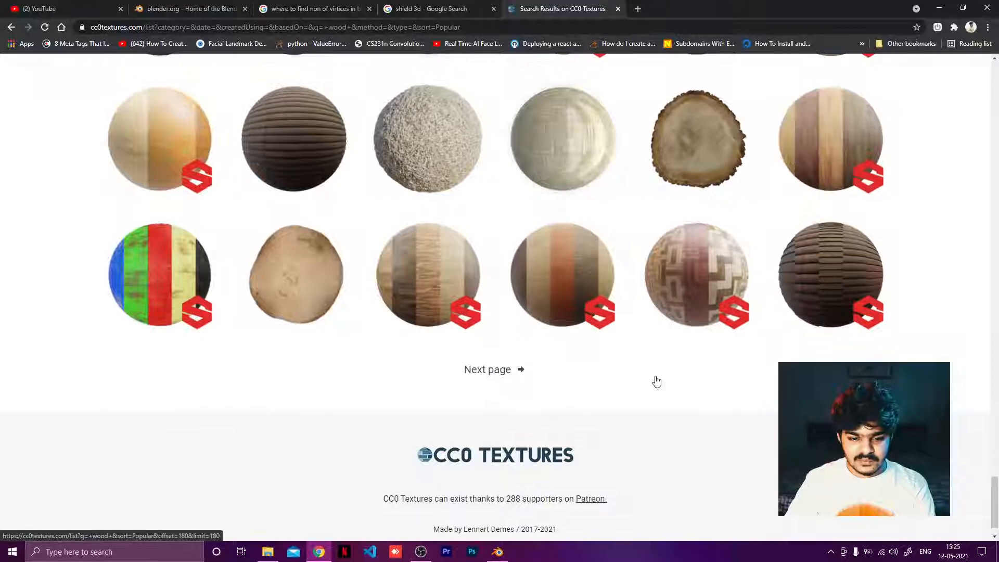
scroll(656, 382, "up", 15)
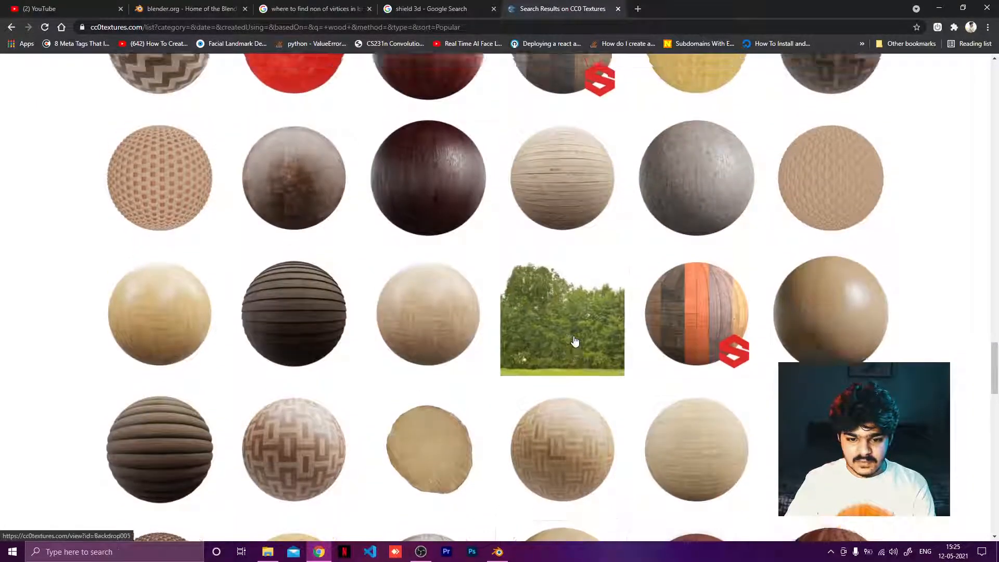
scroll(575, 342, "up", 13)
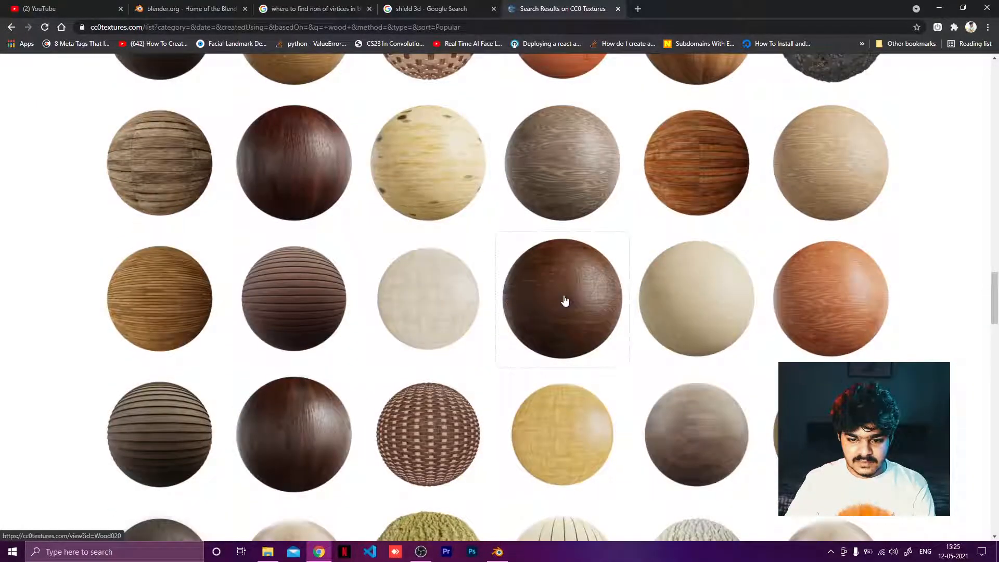
Step: Open the Wood 020 texture, download its 1K-JPG zip and open the downloaded archive
left_click(566, 299)
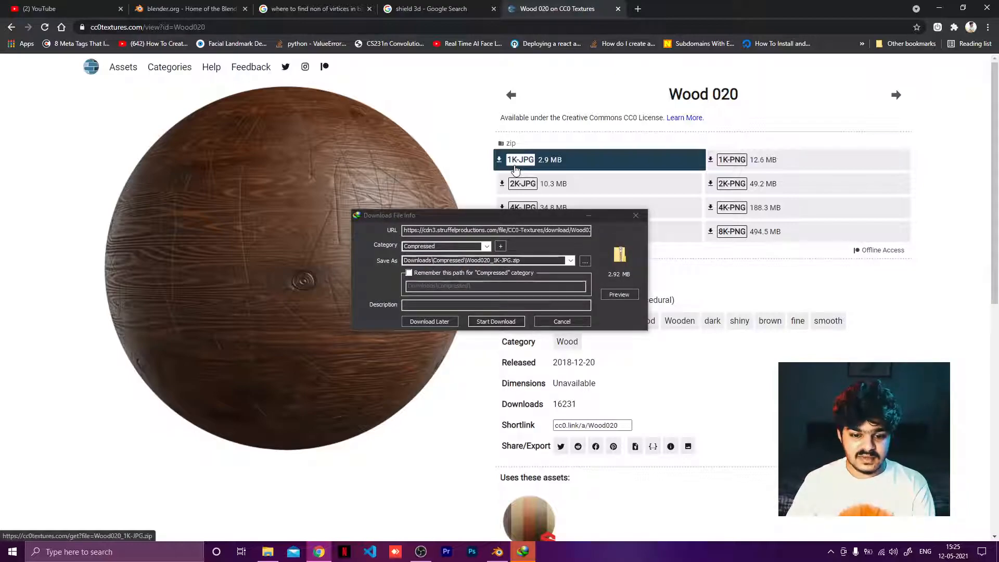
left_click(507, 322)
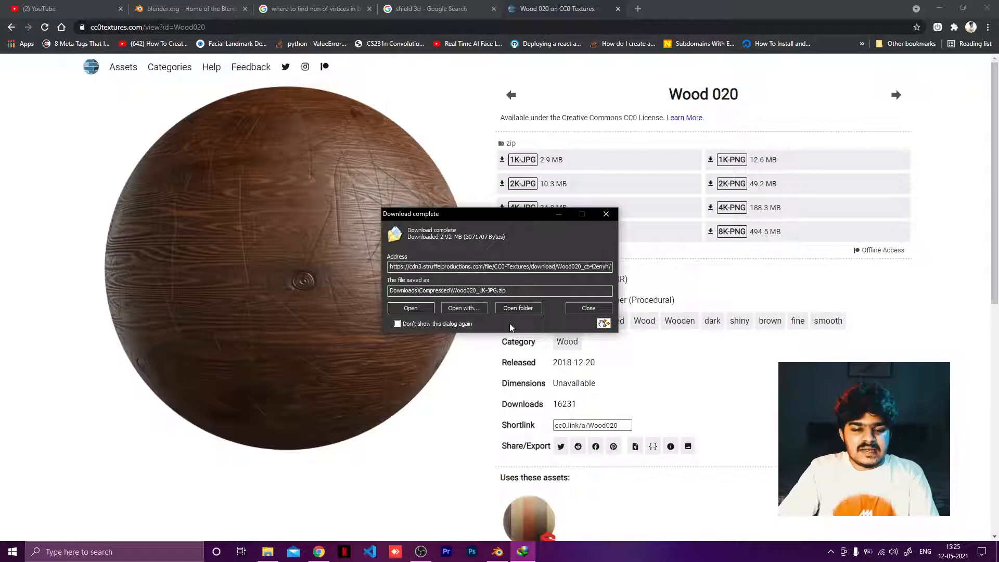
left_click(421, 307)
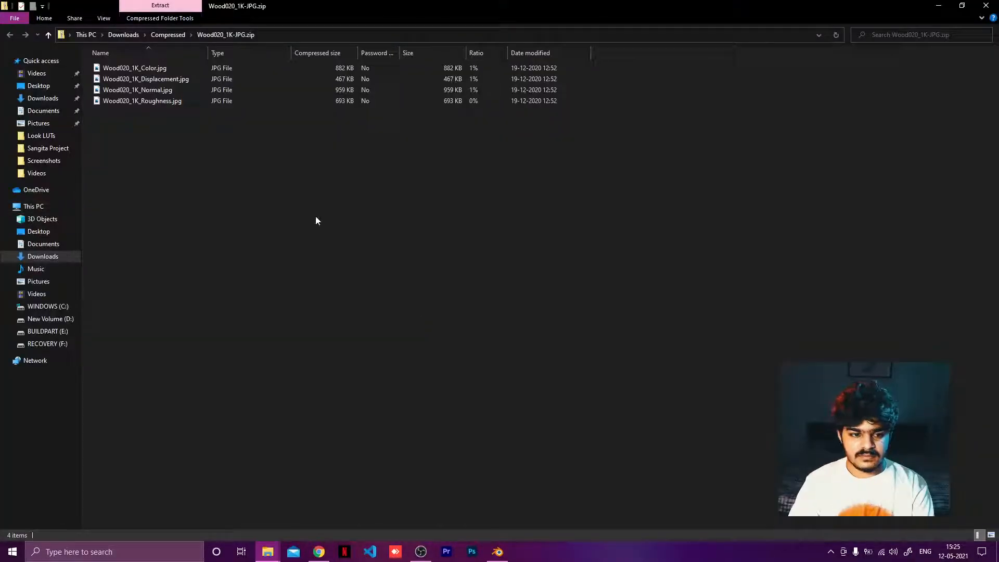
Step: Move the four Wood020 1K texture maps from the archive into the D:\MyProjects\Shield project folder
left_click_drag(152, 108, 151, 73)
left_click_drag(154, 179, 120, 68)
key("ctrl+x")
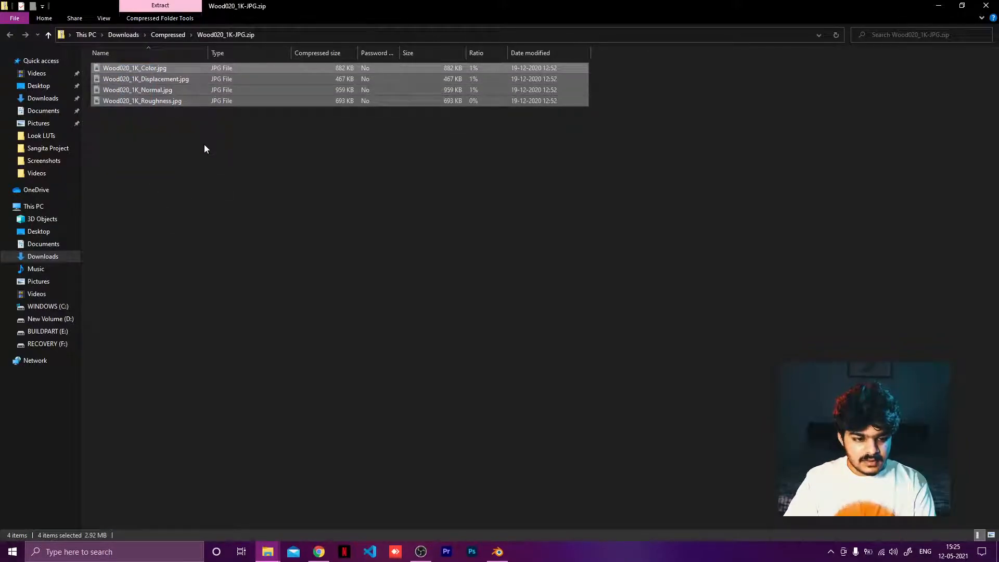
left_click(50, 318)
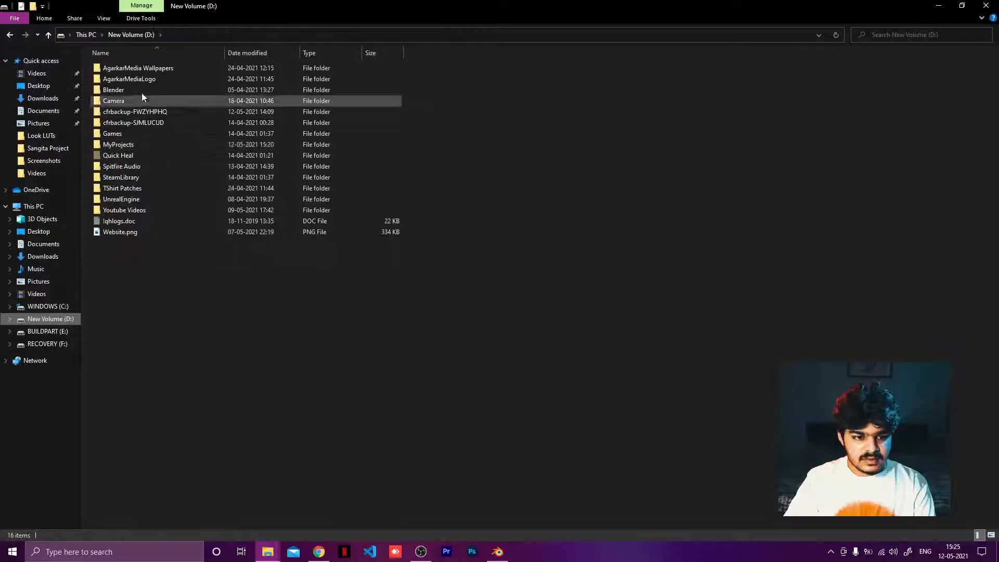
double_click(131, 145)
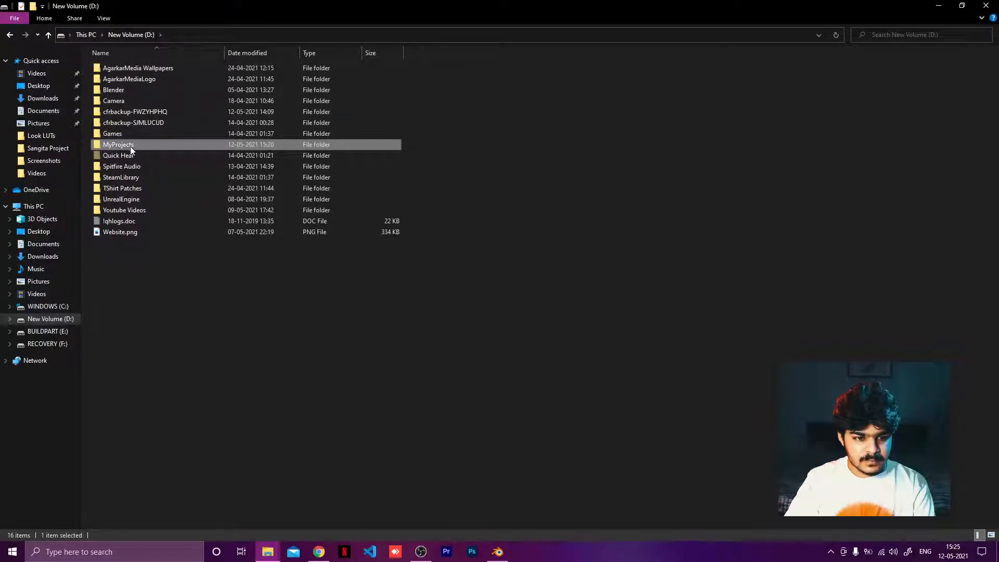
double_click(123, 79)
right_click(191, 135)
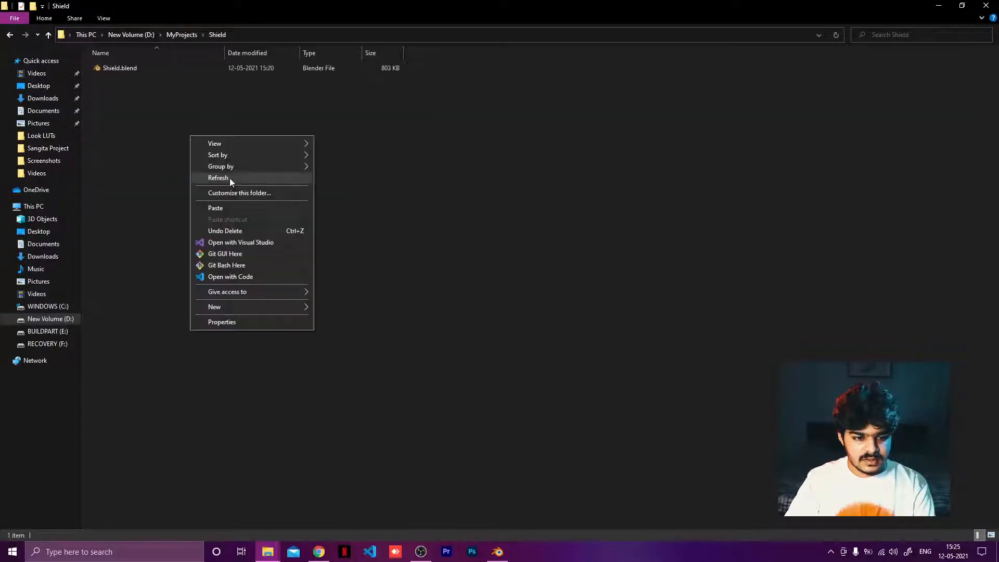
left_click(139, 170)
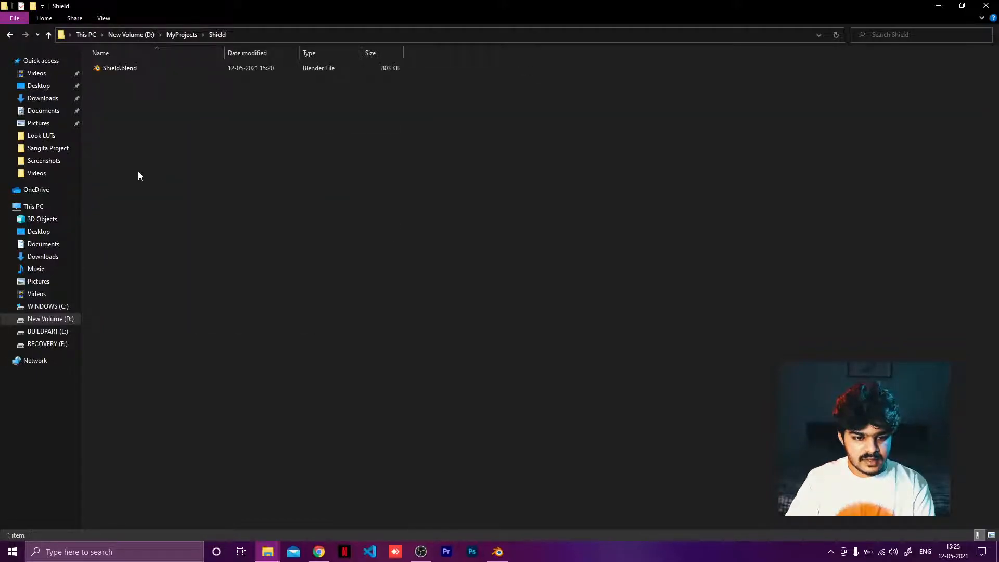
left_click(321, 199)
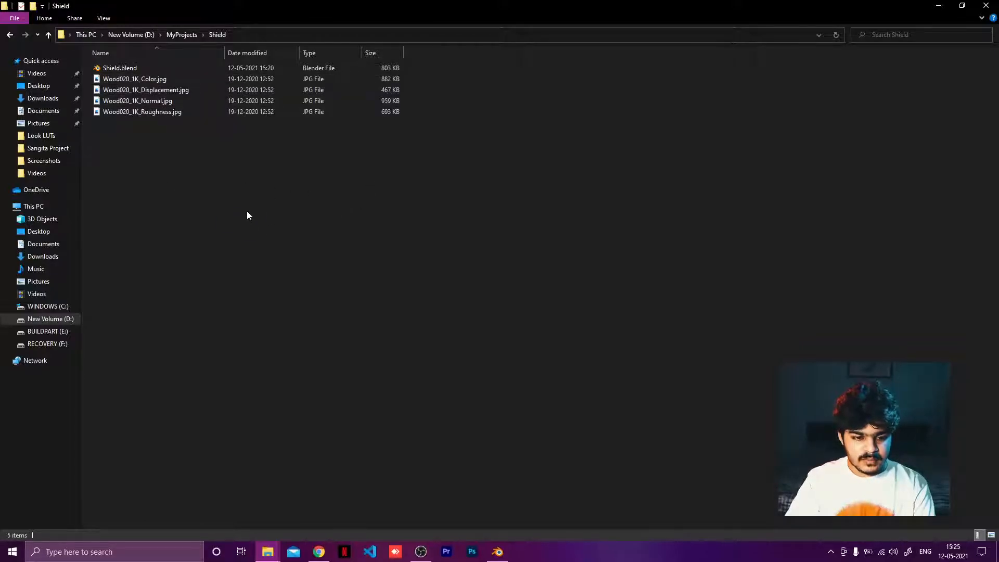
Step: Create a new folder named wood in the Shield folder and move the texture maps into it
right_click(196, 207)
mouse_move(265, 361)
left_click(347, 362)
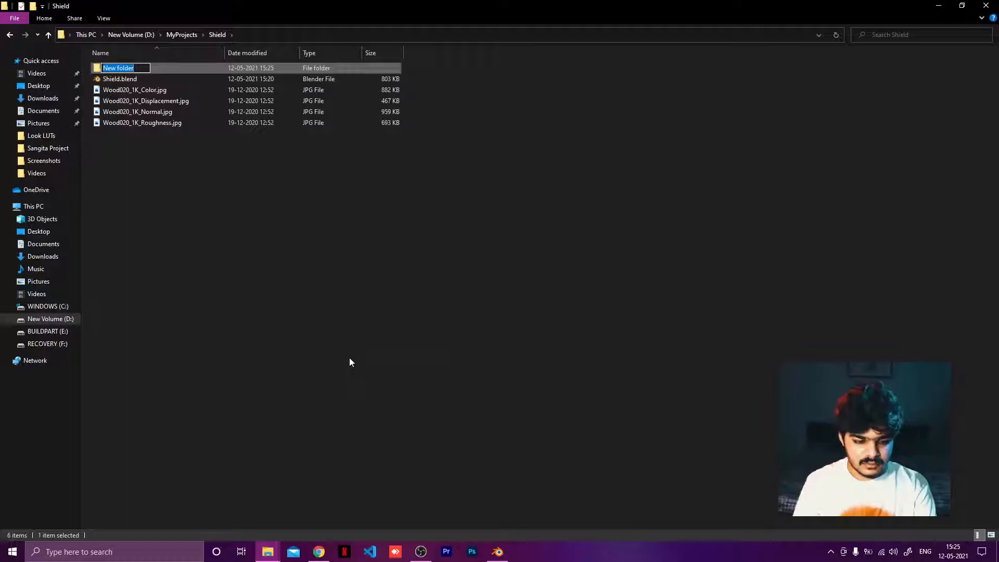
key("Return")
left_click_drag(152, 219, 126, 70)
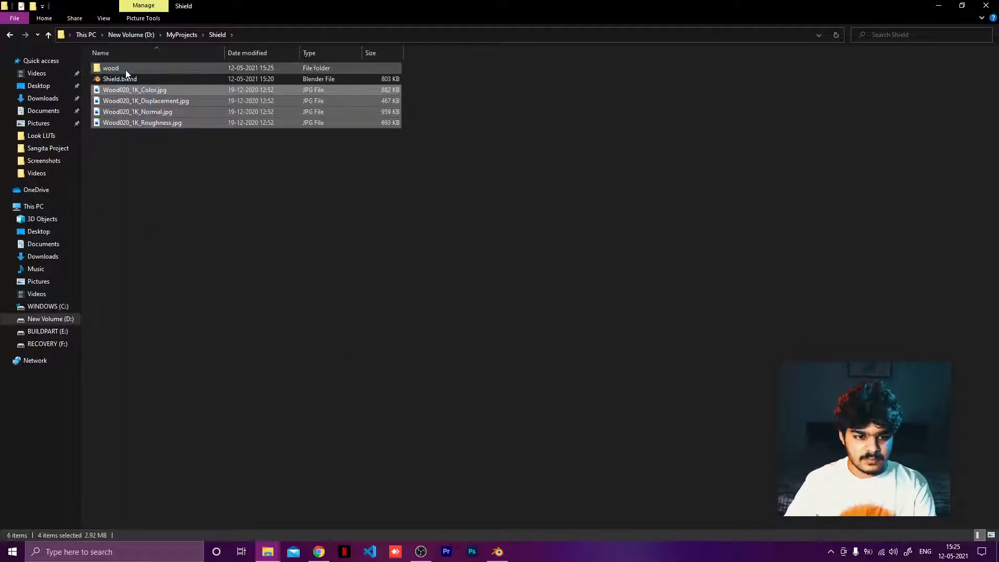
Step: Return to the CC0 Textures site and search its library for rusty metal
left_click(320, 553)
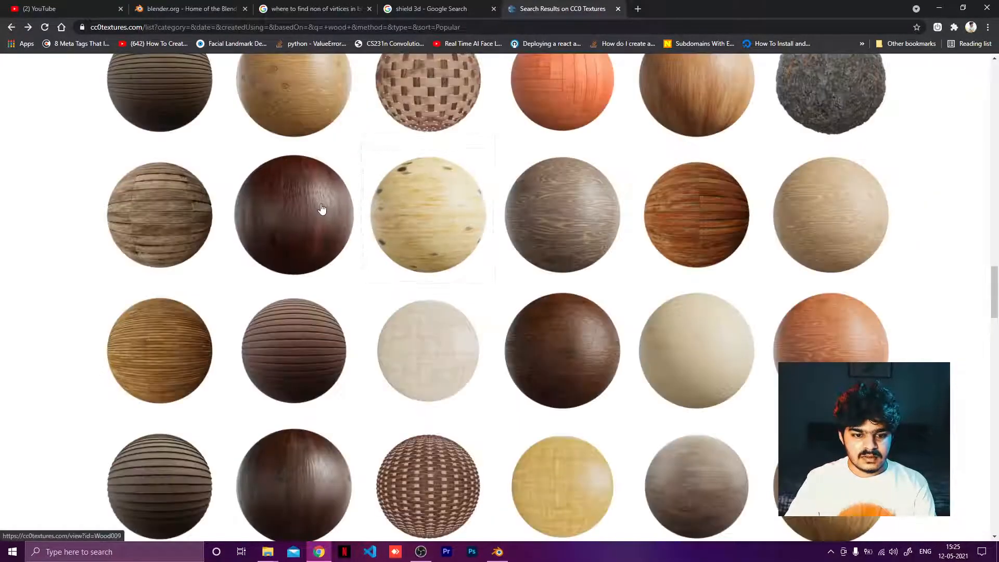
scroll(316, 212, "up", 20)
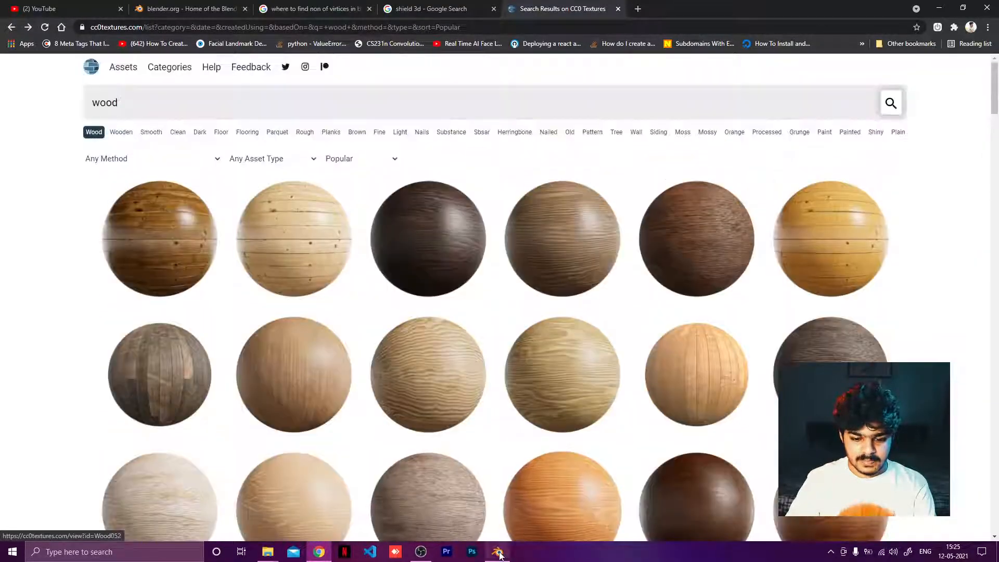
left_click(498, 553)
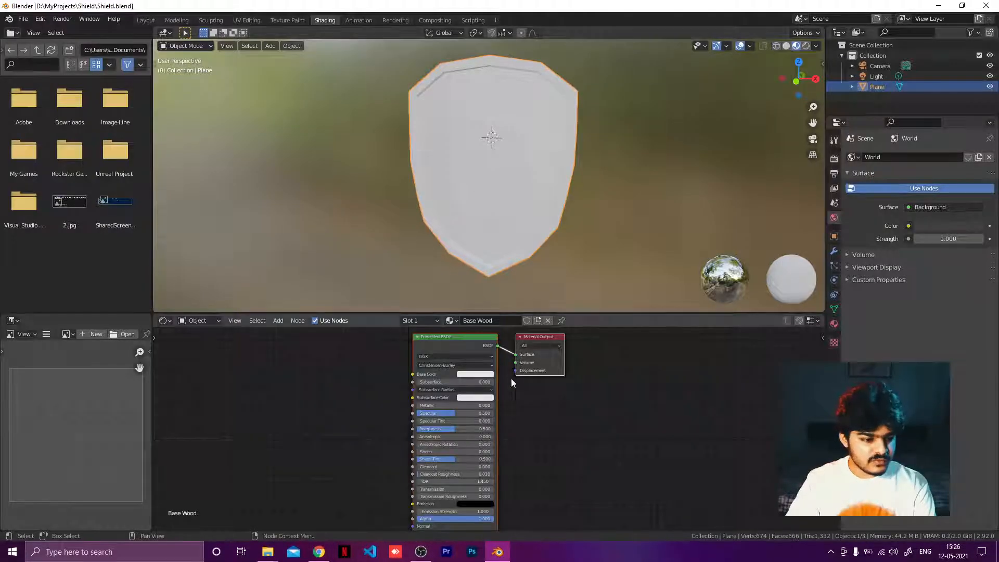
left_click(318, 551)
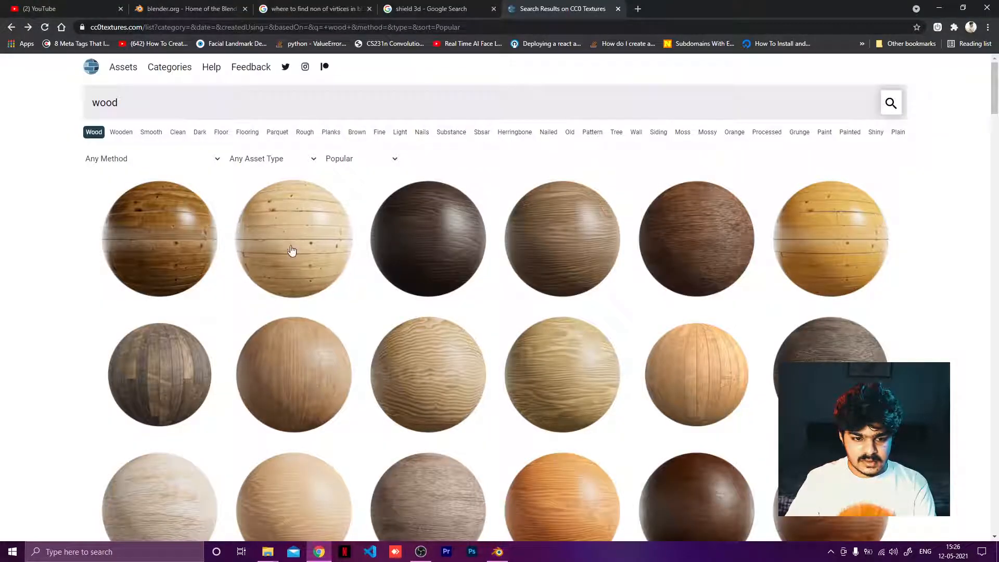
double_click(188, 105)
type("rus")
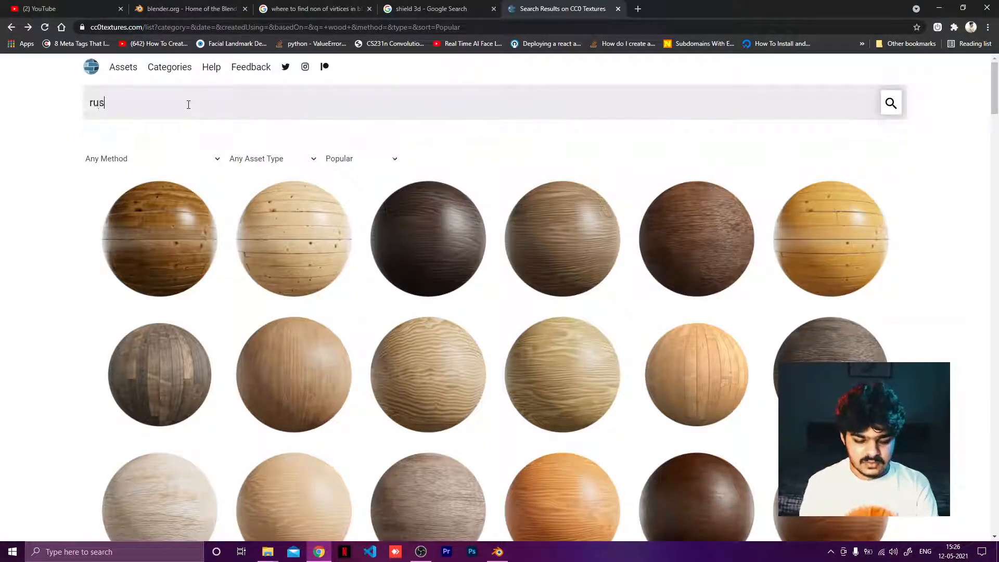
type("ty metal")
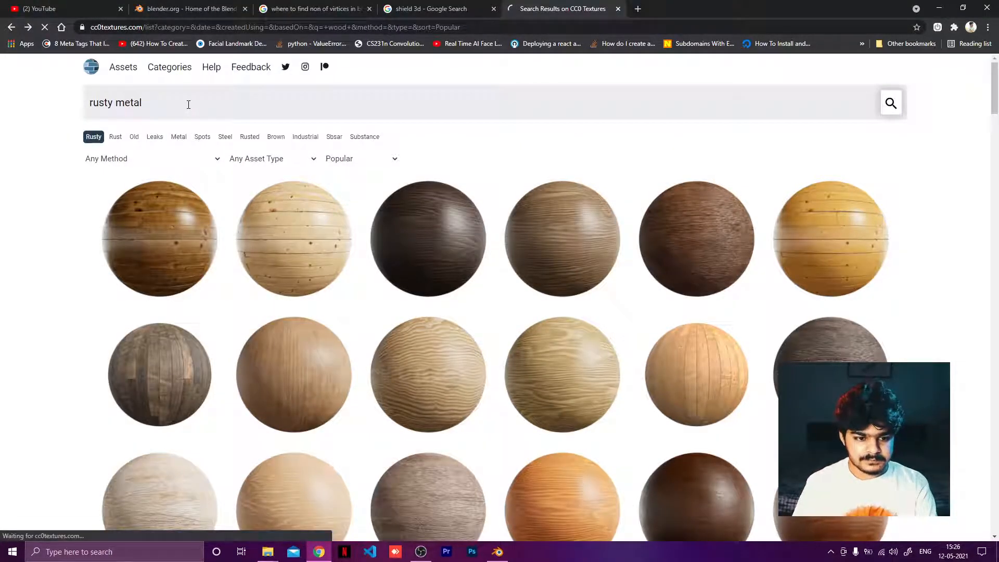
Step: Run the rusty metal search, open Metal 025, download its 1K-JPG zip and open the downloaded archive
key("Return")
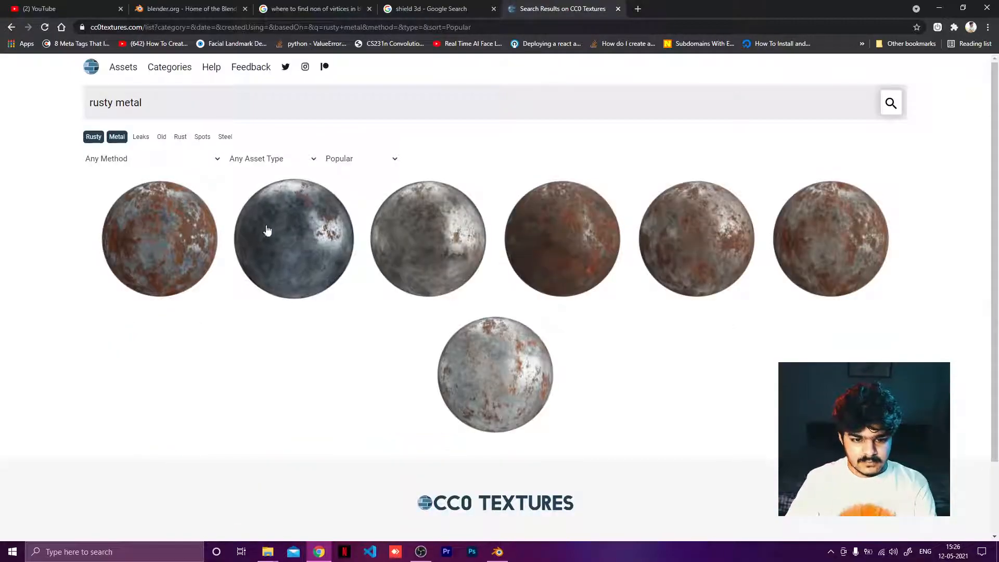
left_click(563, 257)
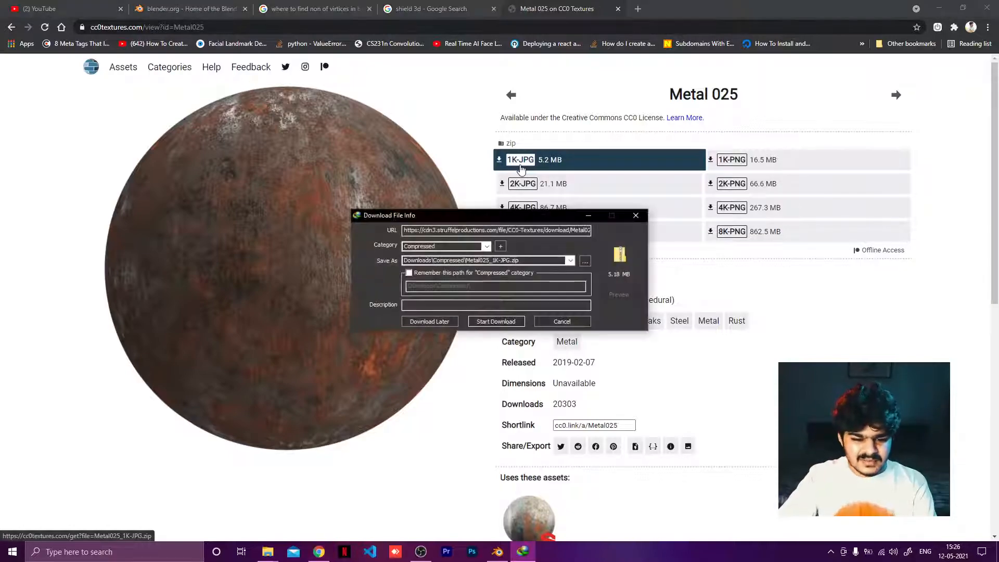
left_click(492, 323)
left_click(413, 308)
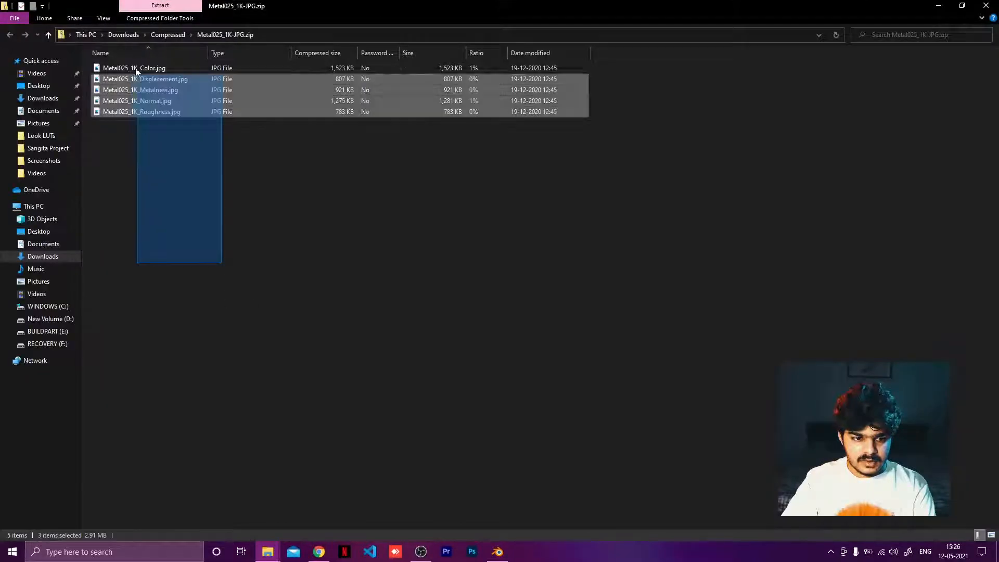
Step: Create a folder named rusty iron in the Shield project folder and paste the five Metal025 1K maps into it
left_click_drag(135, 68, 136, 66)
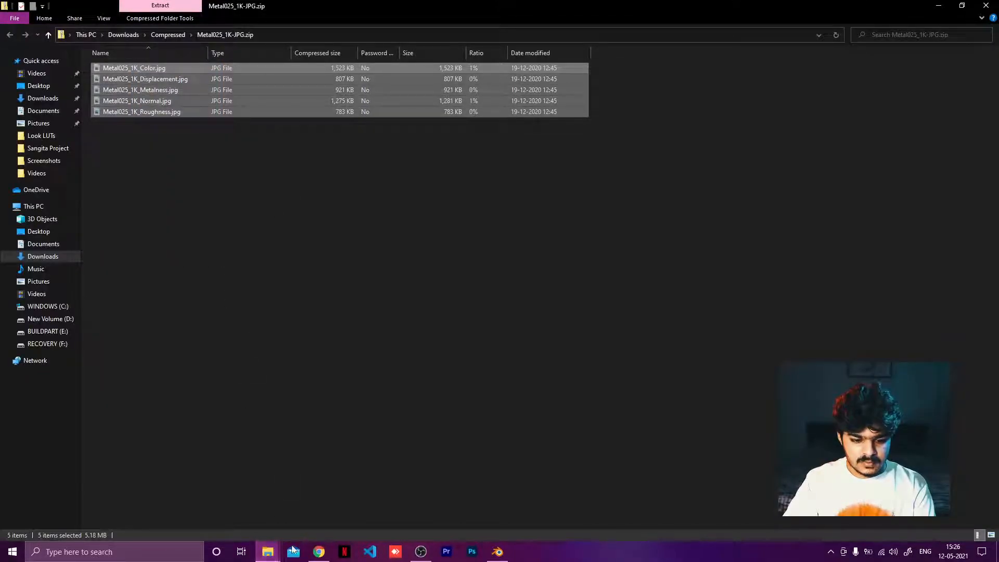
left_click(268, 552)
left_click(245, 499)
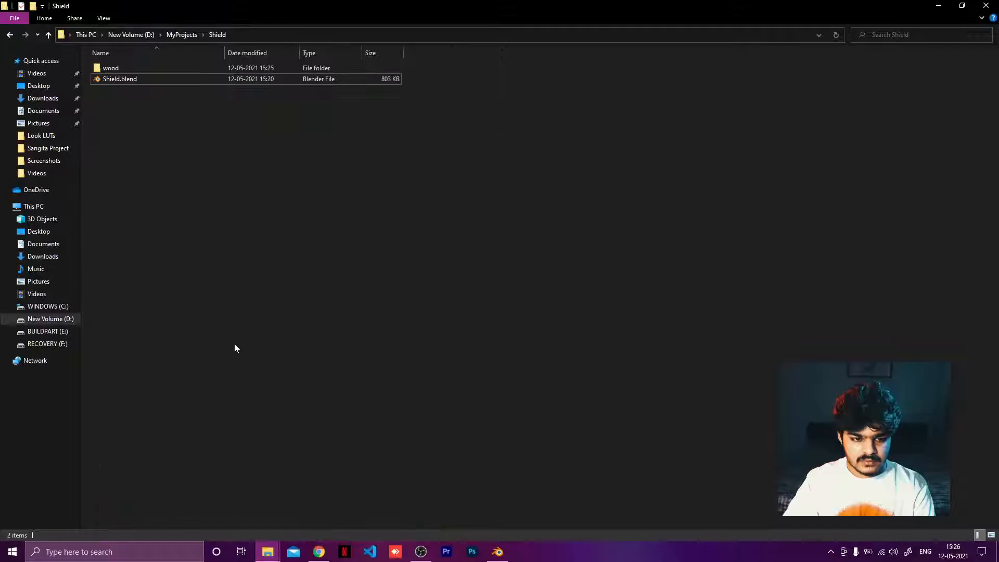
right_click(154, 146)
mouse_move(199, 319)
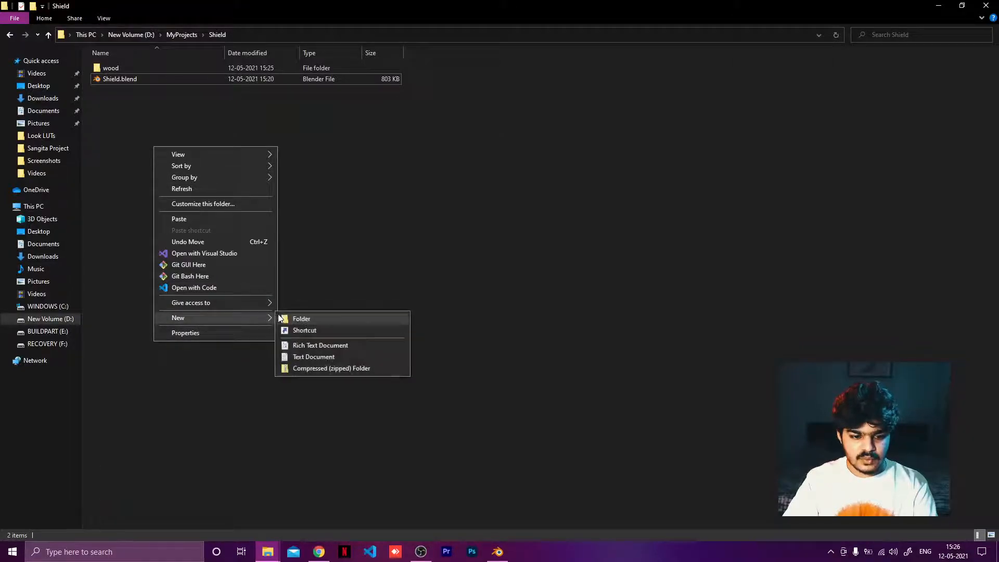
left_click(284, 318)
type("ru")
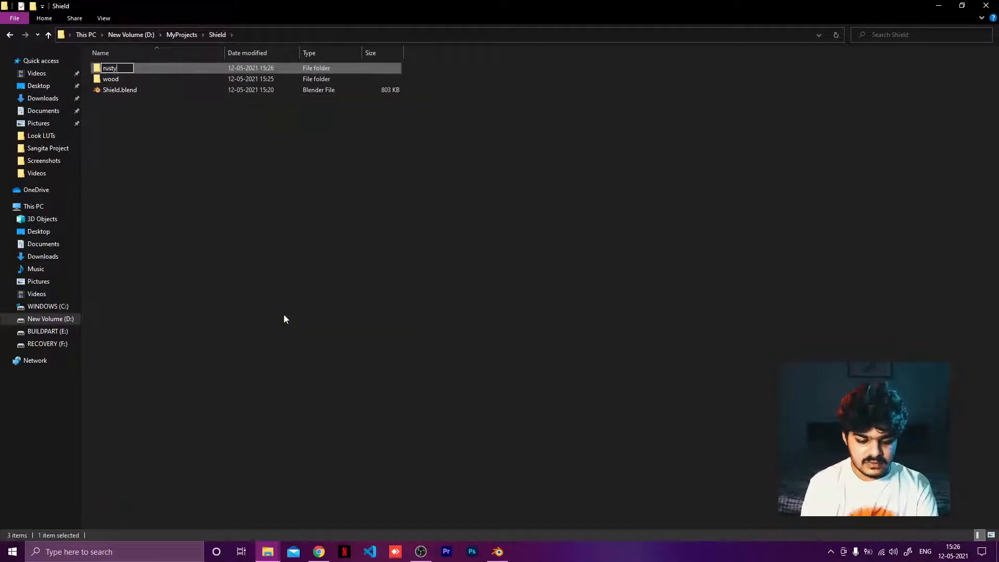
type("sty")
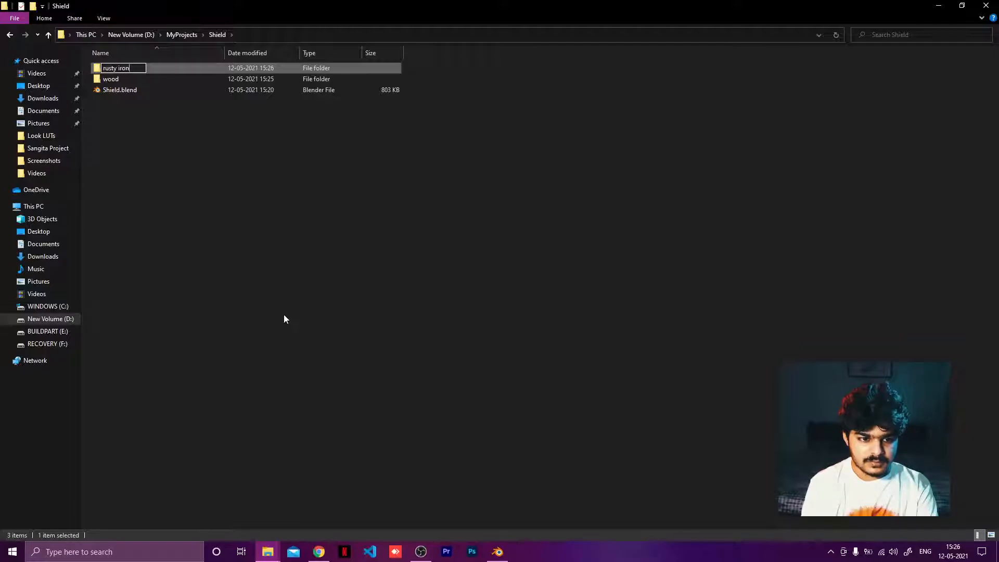
key("Return")
double_click(122, 70)
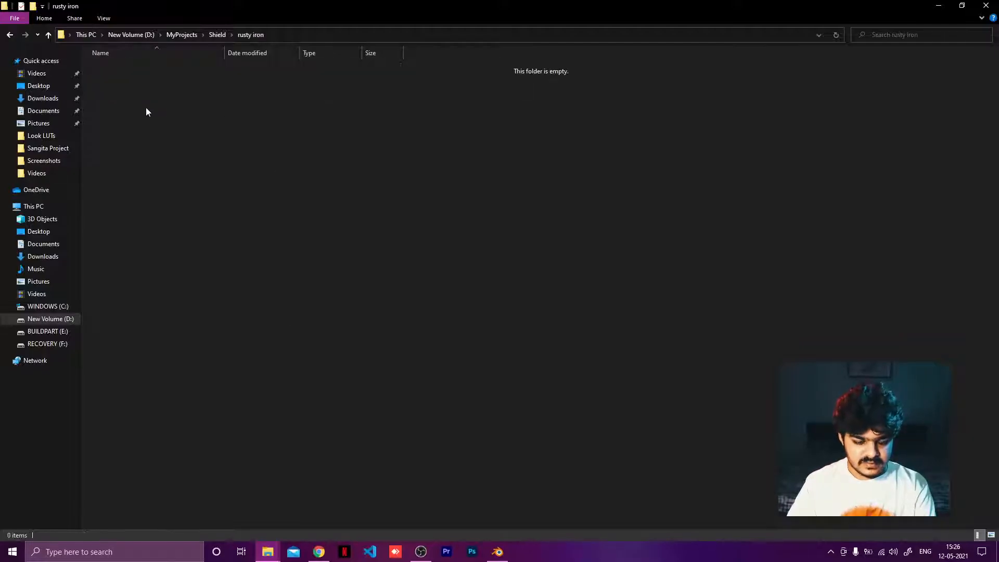
key("ctrl+v")
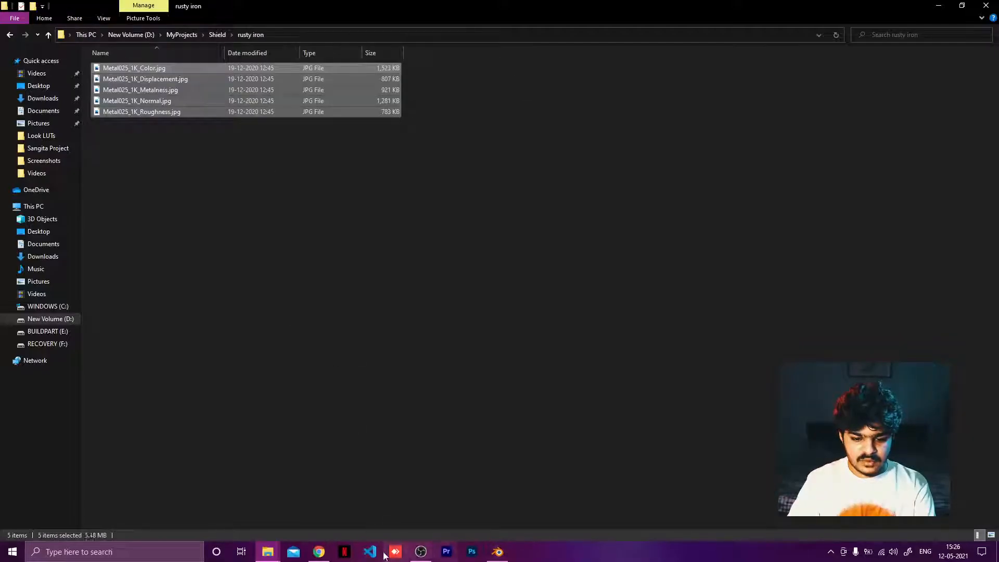
Step: Return to the CC0 Textures search results and search the library for leather
left_click(318, 551)
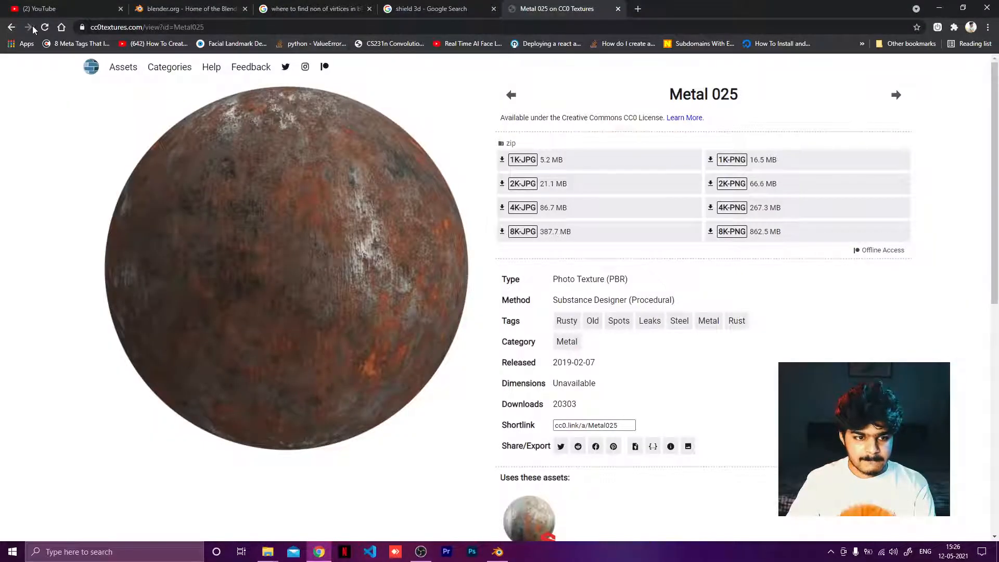
left_click(11, 26)
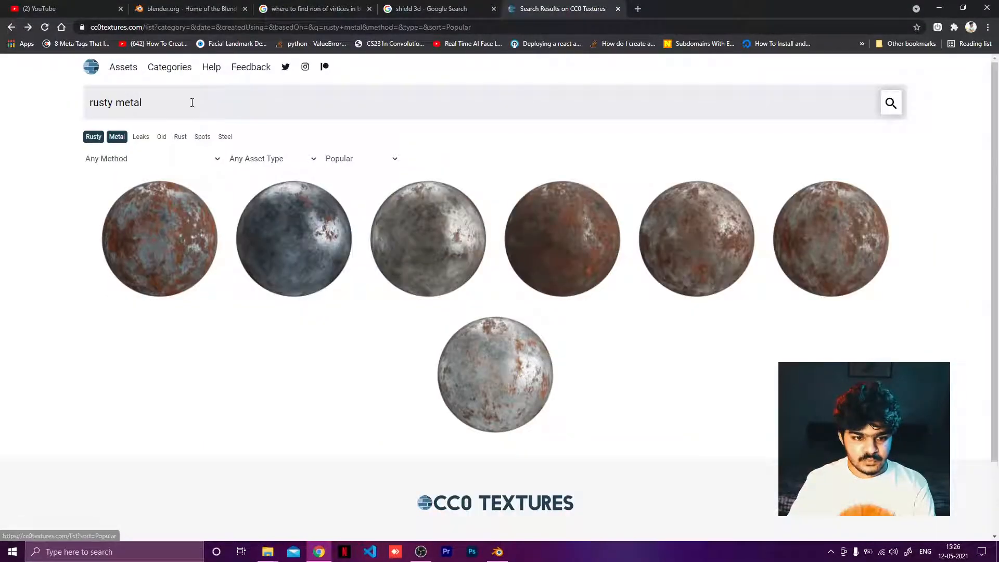
triple_click(191, 103)
type("leather")
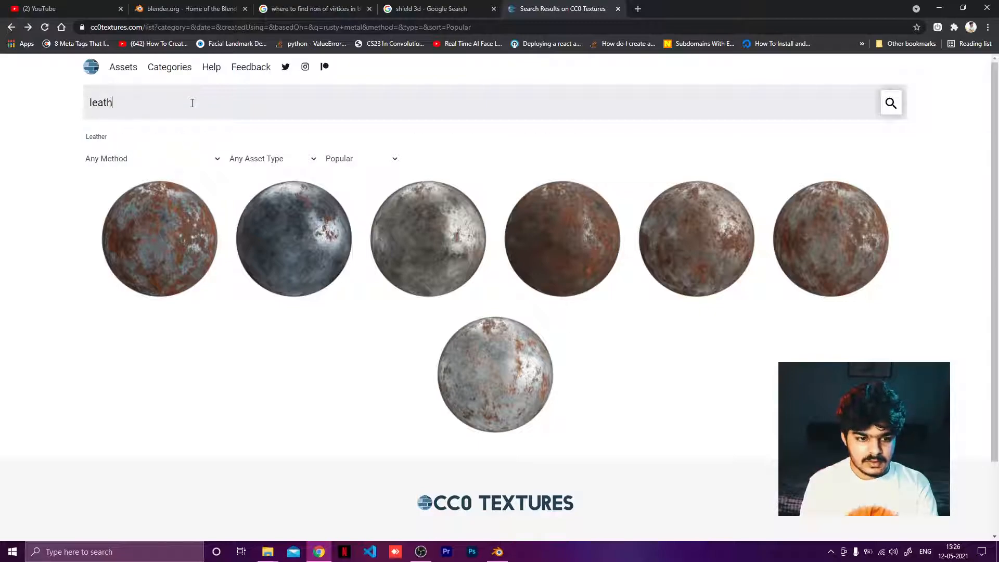
key("Return")
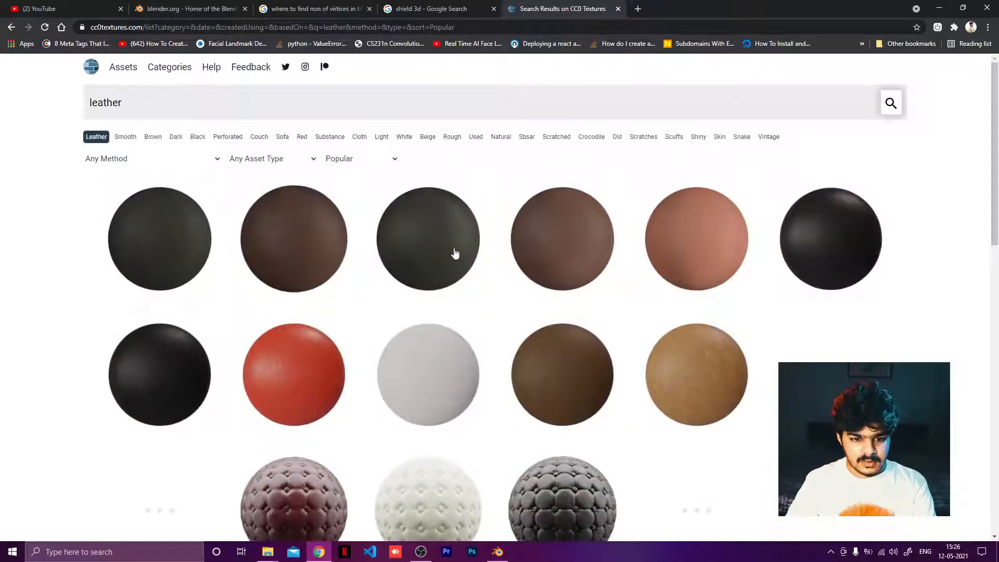
Step: Open Leather 001 from the leather results, download its 1K-JPG zip and open the downloaded archive
scroll(747, 390, "down", 5)
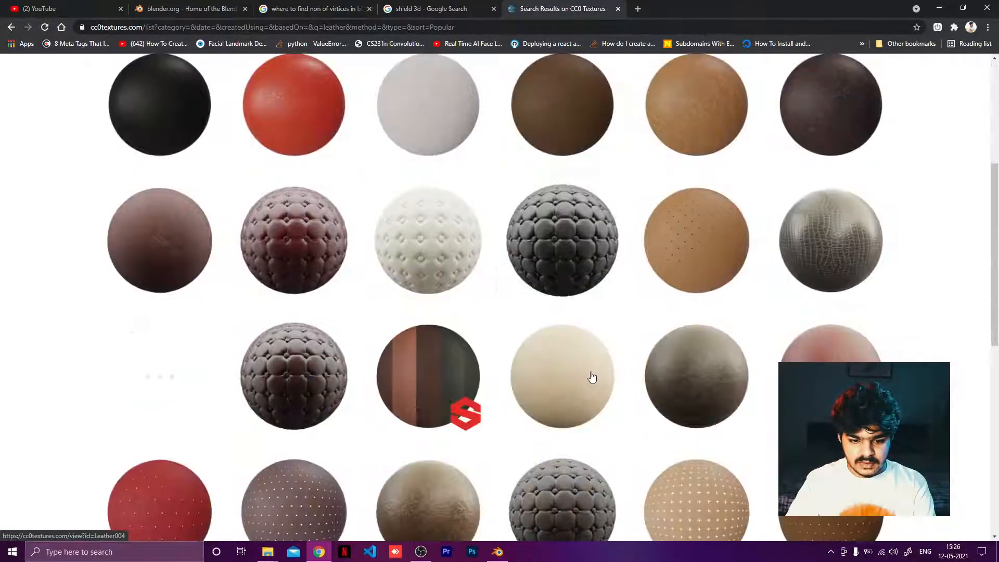
scroll(464, 383, "down", 3)
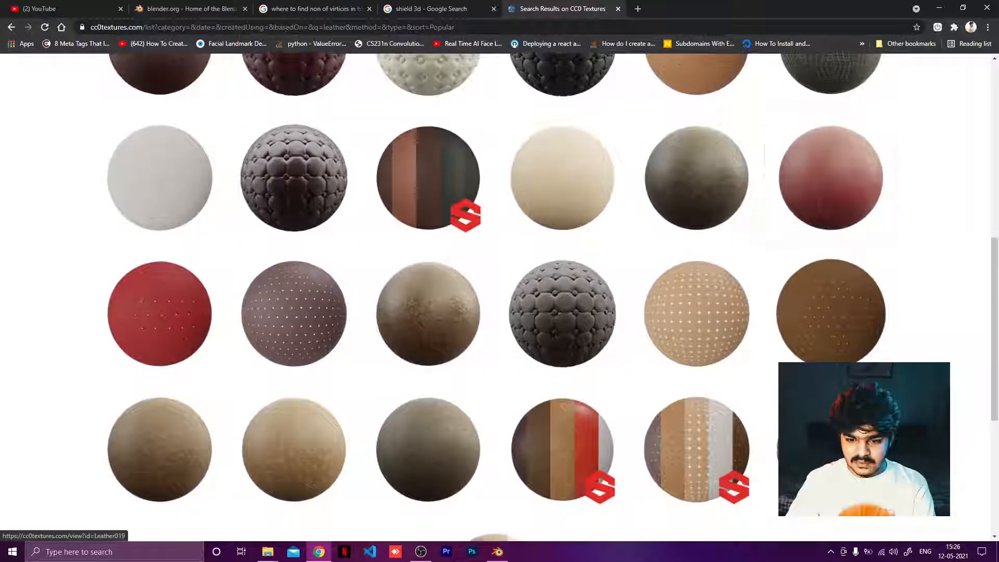
scroll(831, 312, "down", 3)
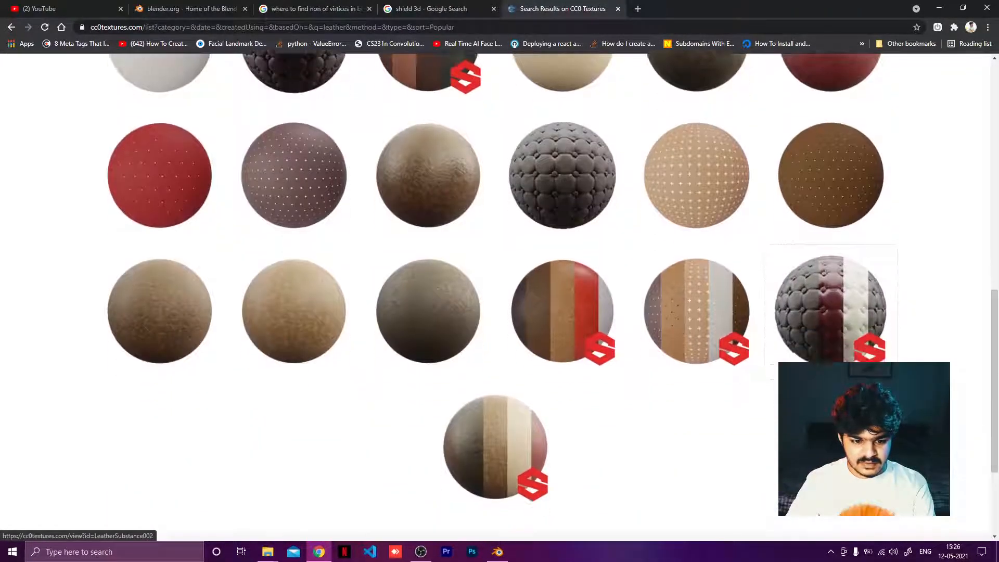
scroll(411, 306, "up", 10)
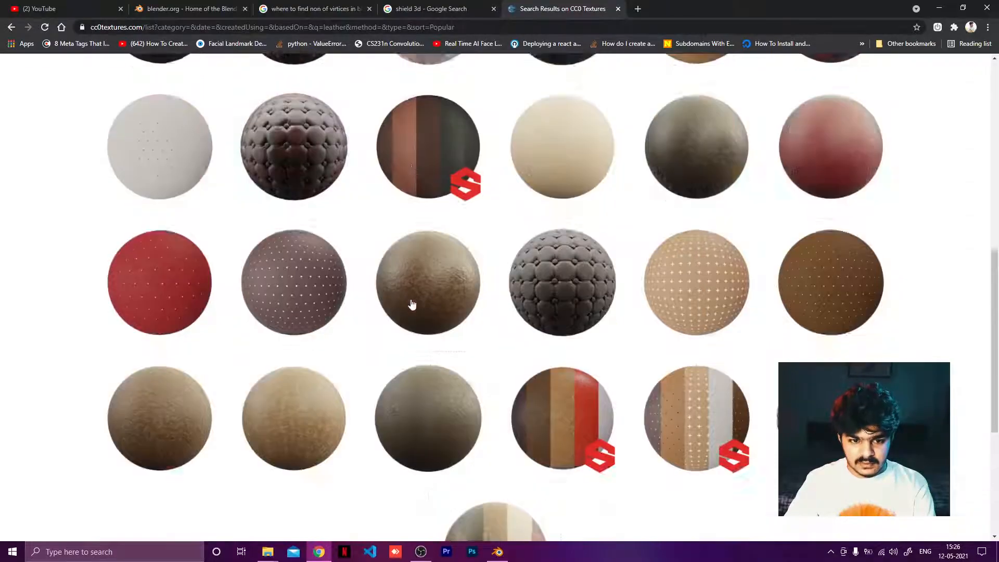
scroll(262, 278, "up", 1)
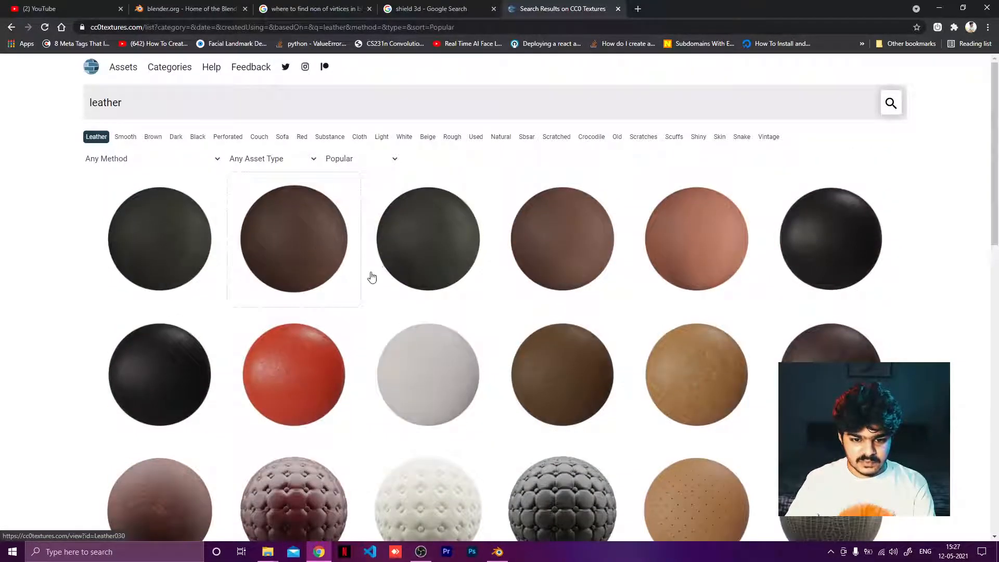
scroll(372, 277, "down", 5)
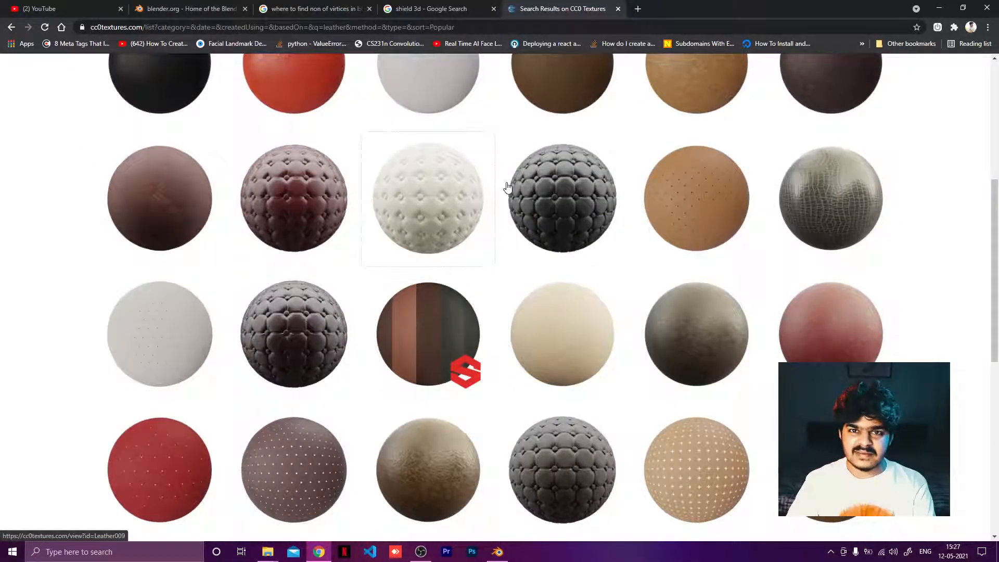
scroll(434, 289, "down", 2)
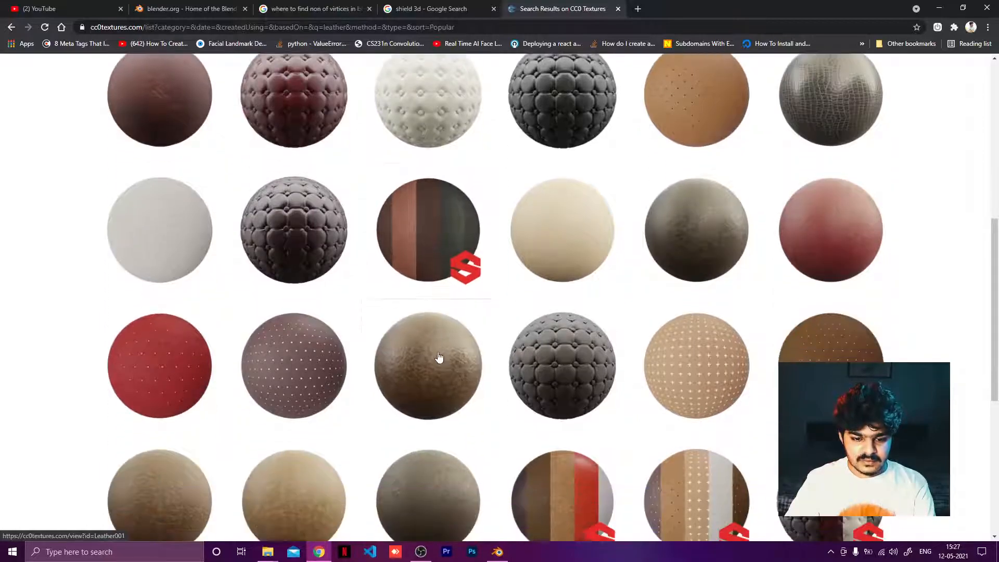
scroll(434, 343, "down", 1)
left_click(426, 315)
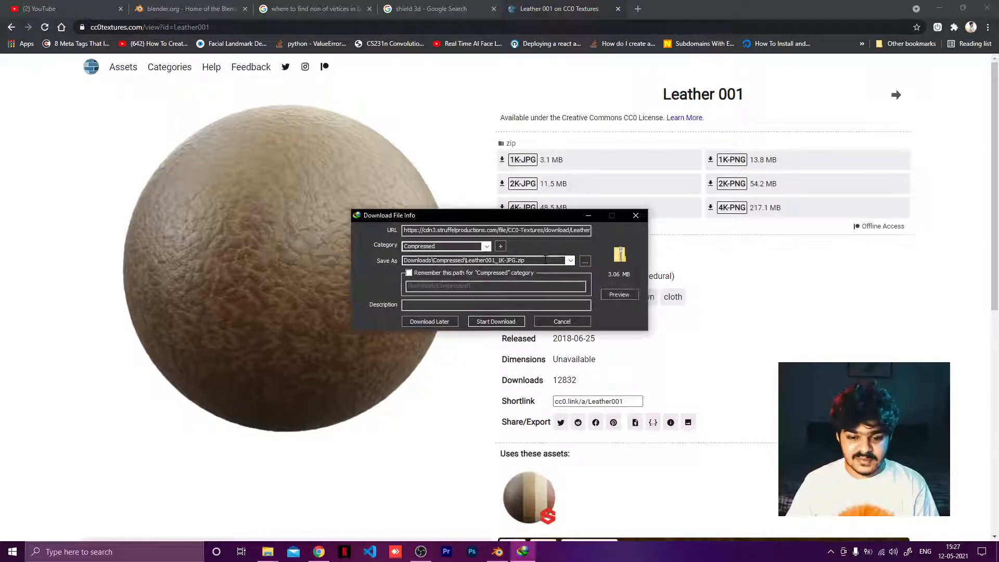
left_click(495, 321)
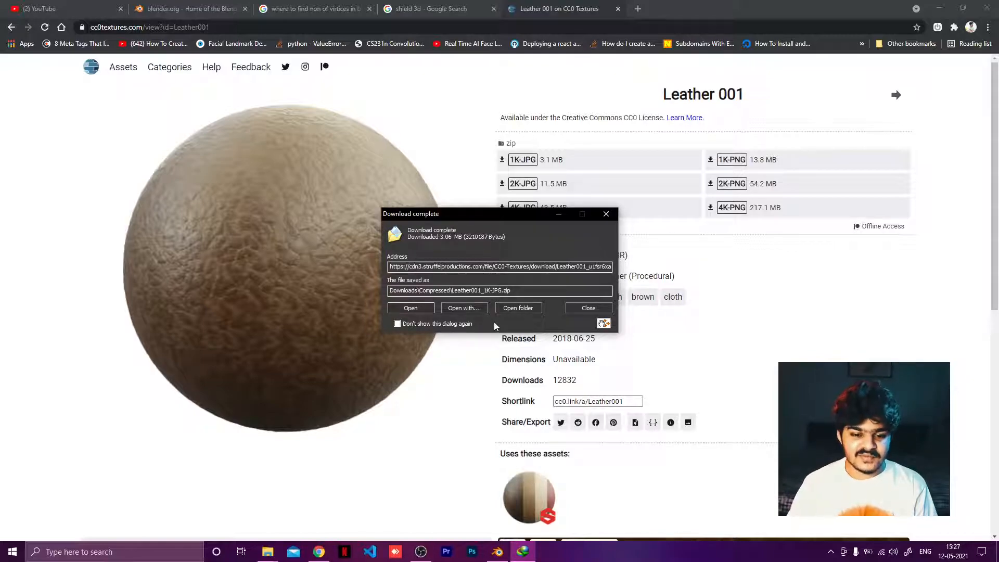
left_click(410, 305)
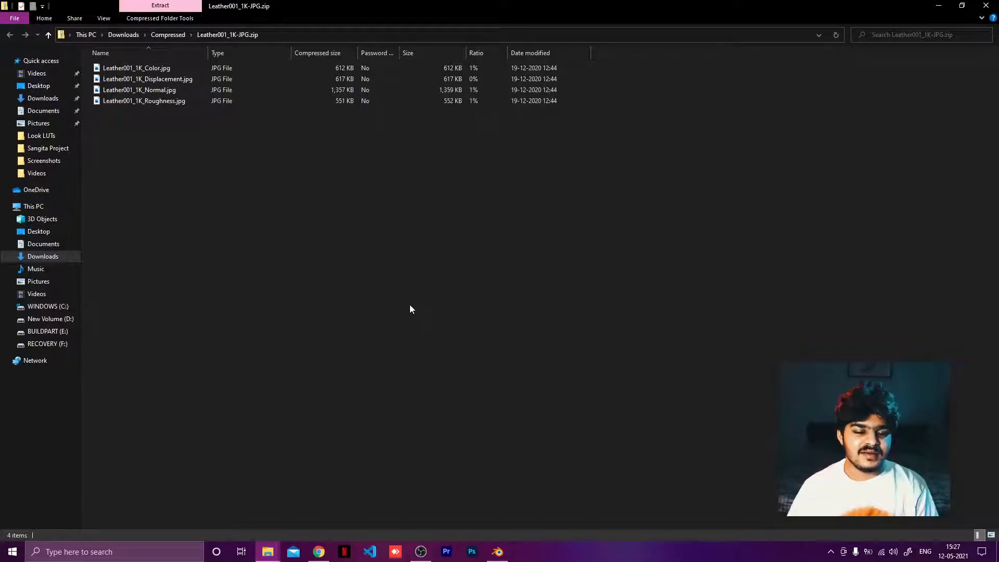
Step: Copy the four Leather001 1K maps into a new folder named leather inside the Shield project folder
left_click_drag(286, 223, 191, 68)
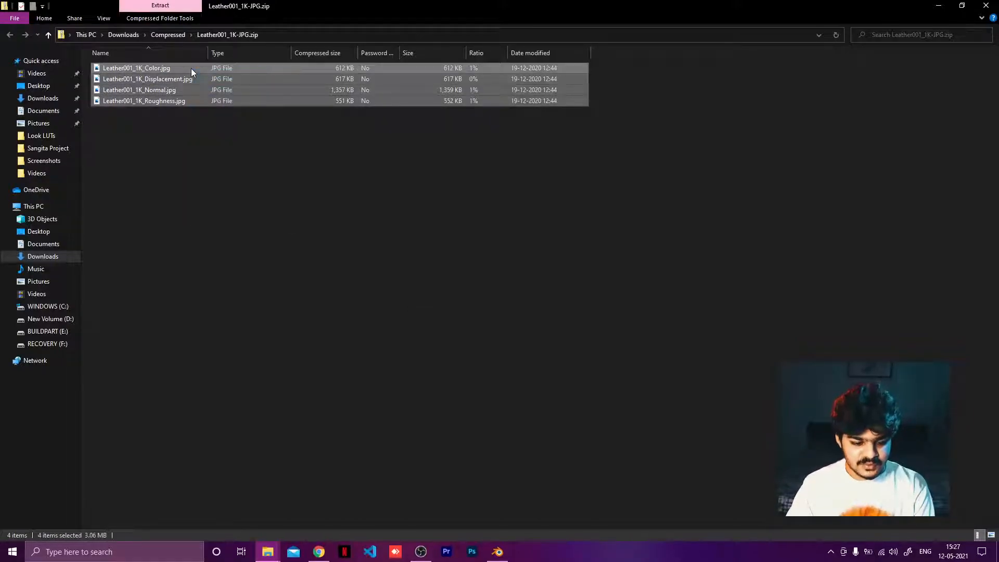
mouse_move(268, 552)
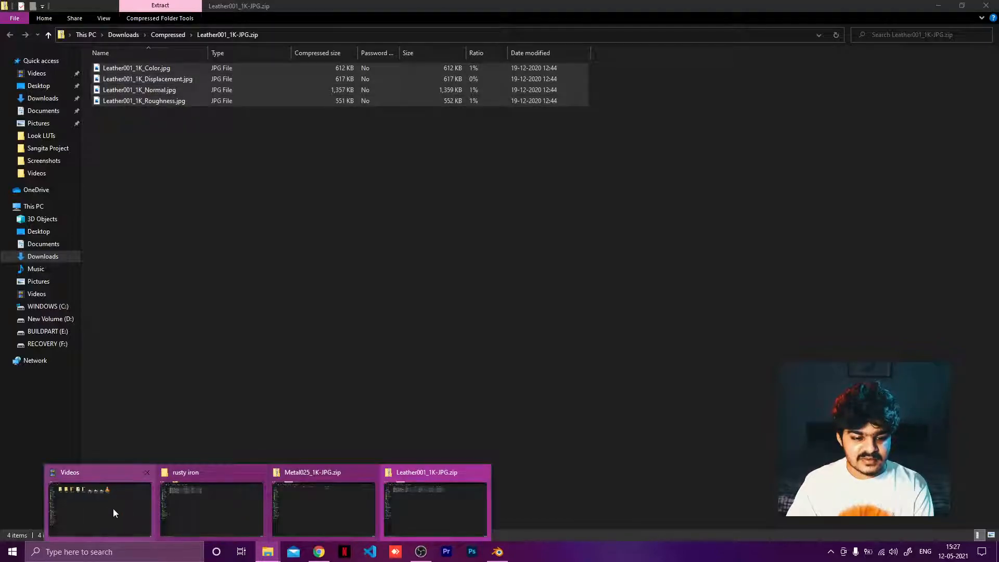
mouse_move(106, 513)
left_click(213, 506)
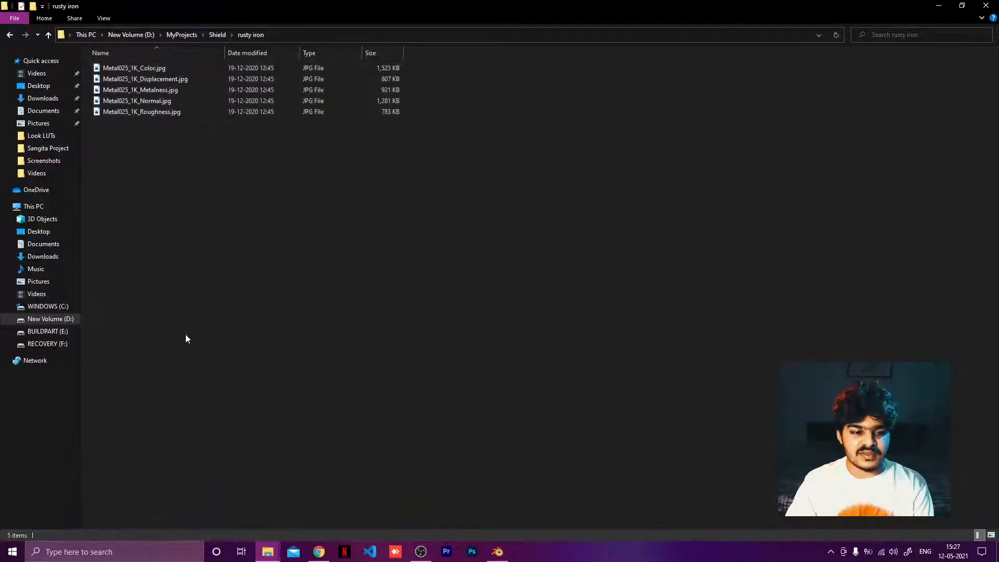
left_click(217, 34)
right_click(125, 161)
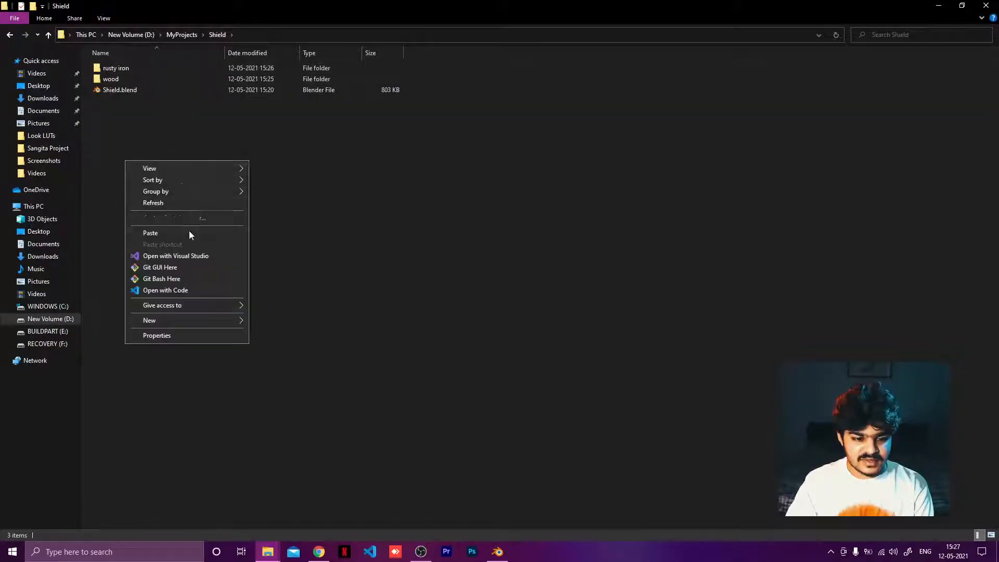
mouse_move(192, 323)
left_click(260, 322)
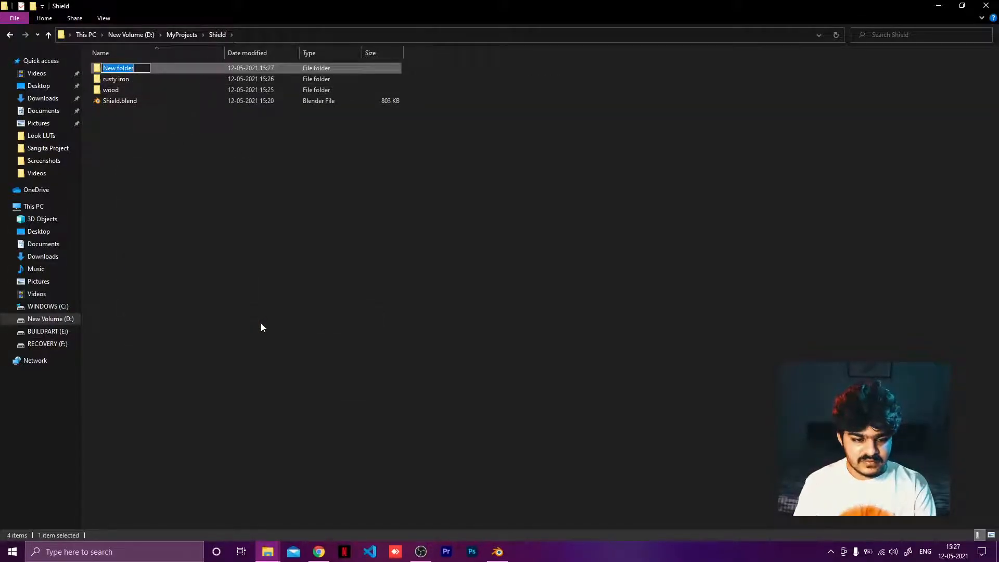
type("leath")
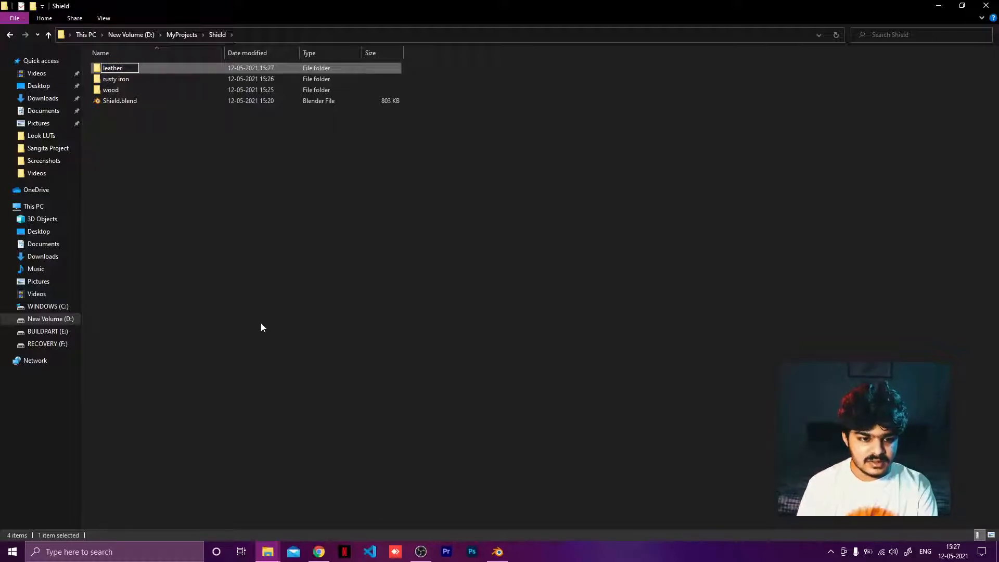
key("Return")
double_click(127, 74)
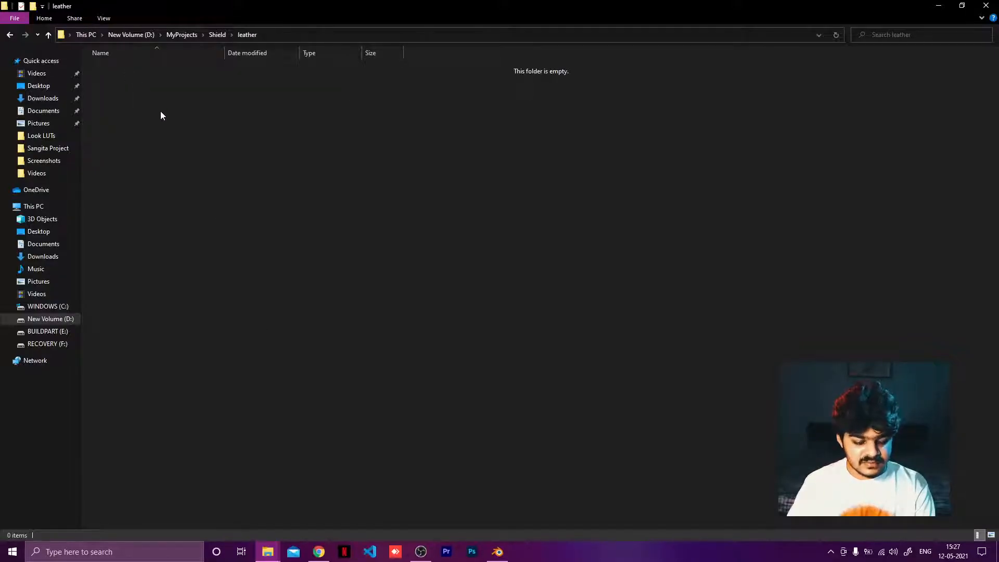
key("ctrl+v")
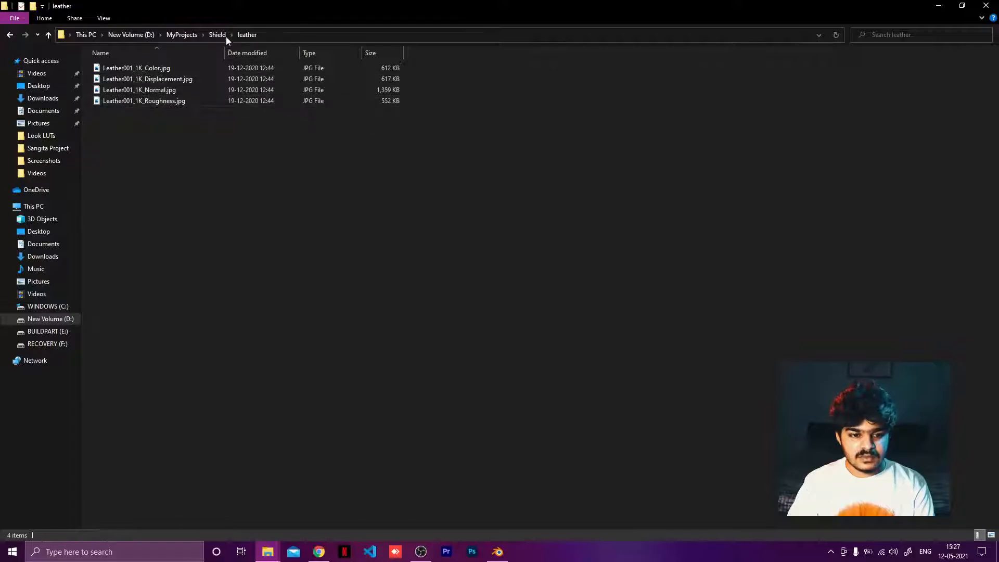
Step: Open the combined properties of the leather, rusty iron and wood folders in the Shield folder
left_click(215, 35)
left_click(125, 89)
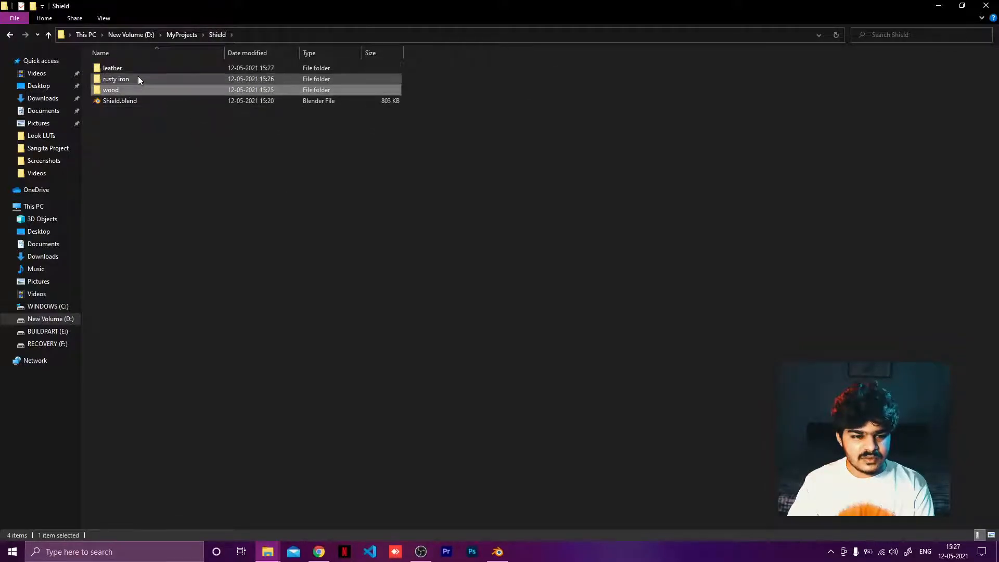
left_click(142, 66, "shift")
right_click(120, 71)
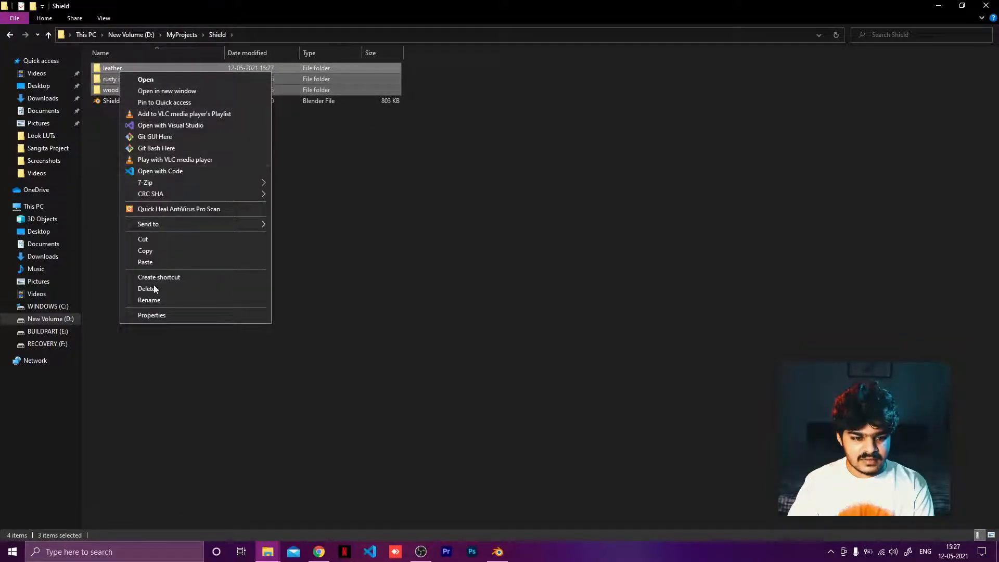
left_click(142, 314)
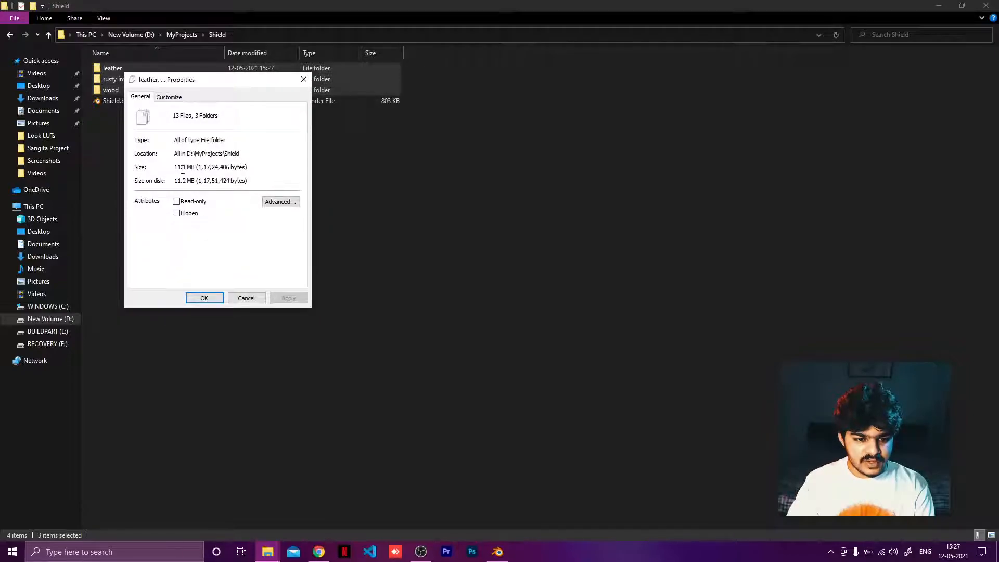
left_click(189, 297)
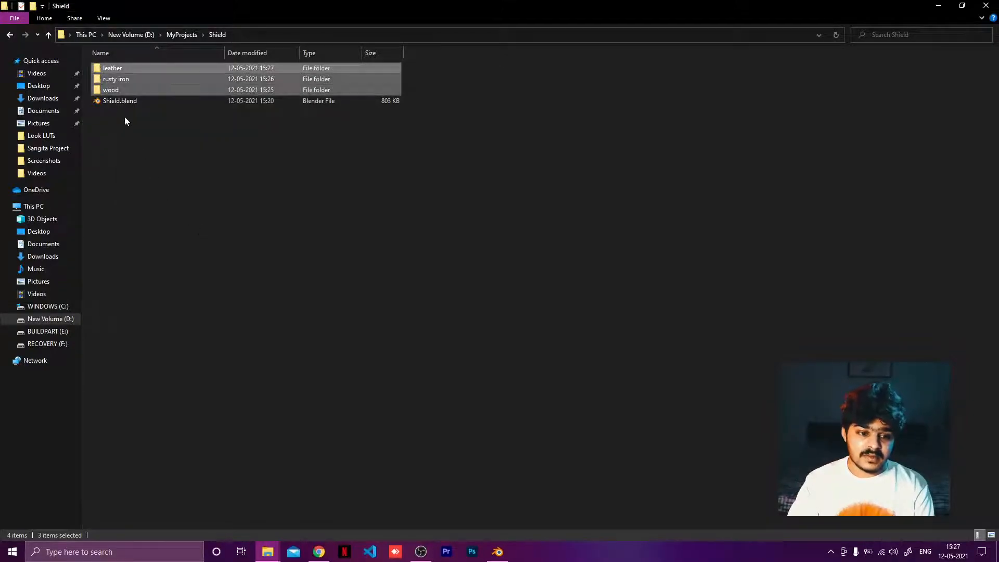
left_click(124, 100)
right_click(123, 99)
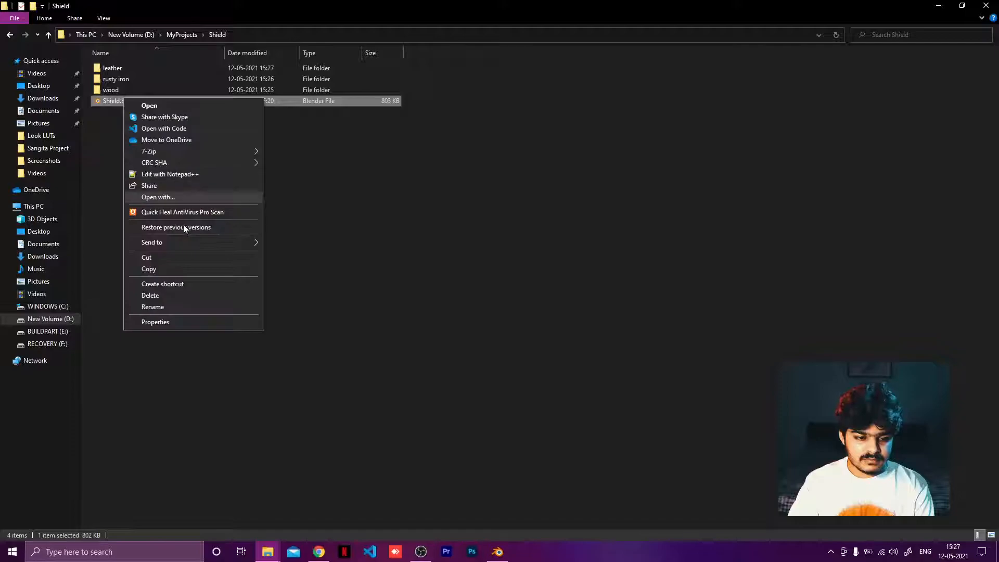
left_click(378, 275)
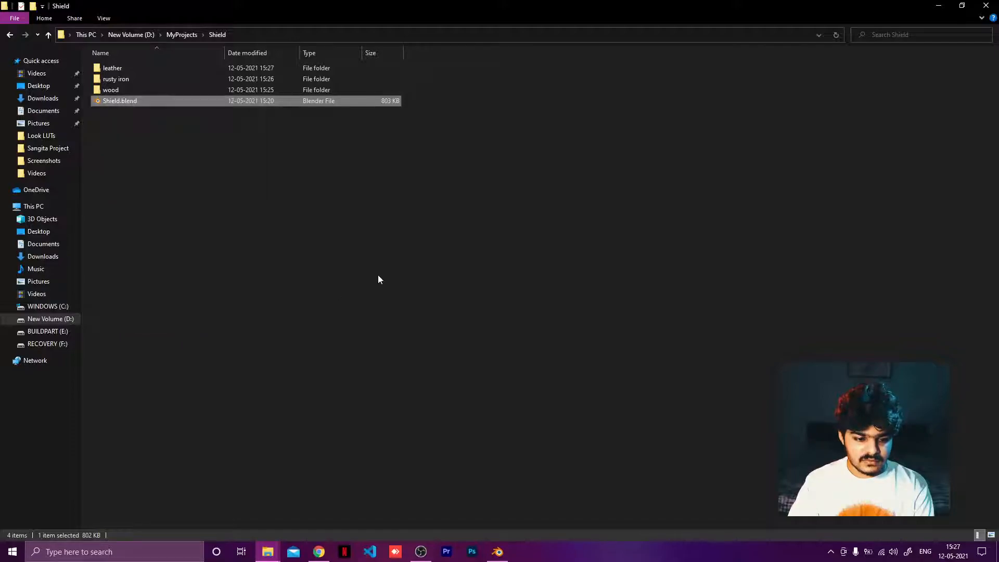
left_click(142, 102)
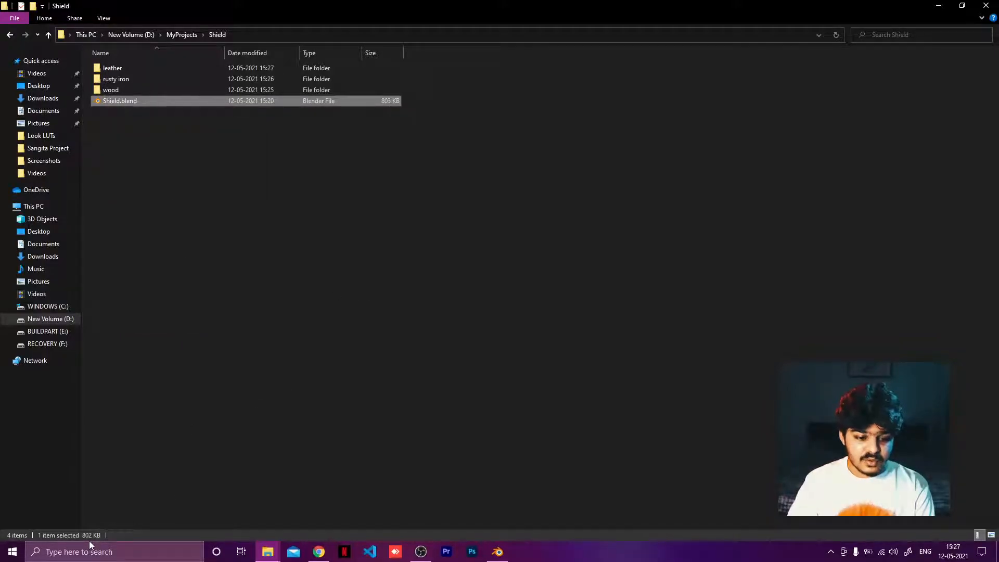
left_click(136, 160)
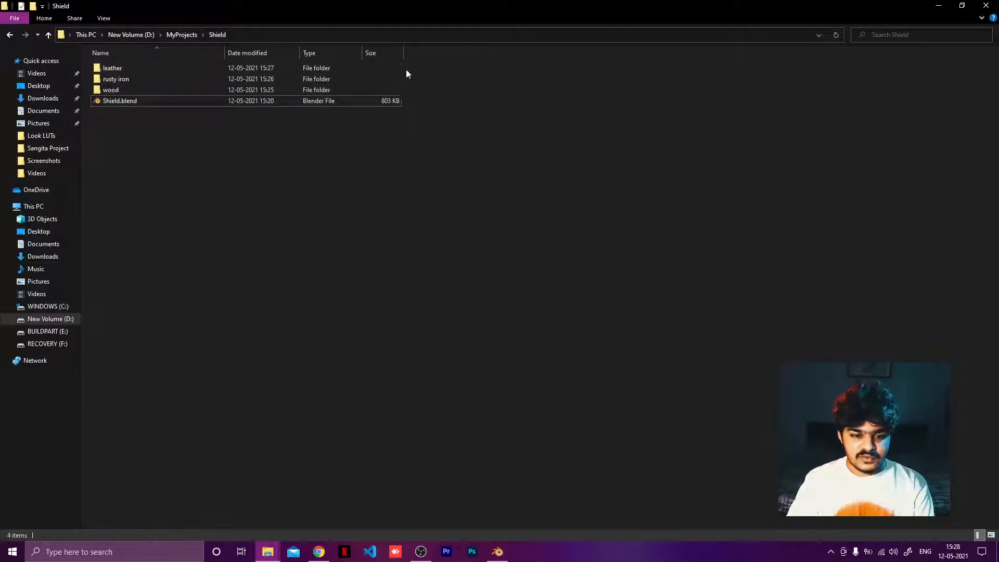
left_click_drag(414, 75, 391, 88)
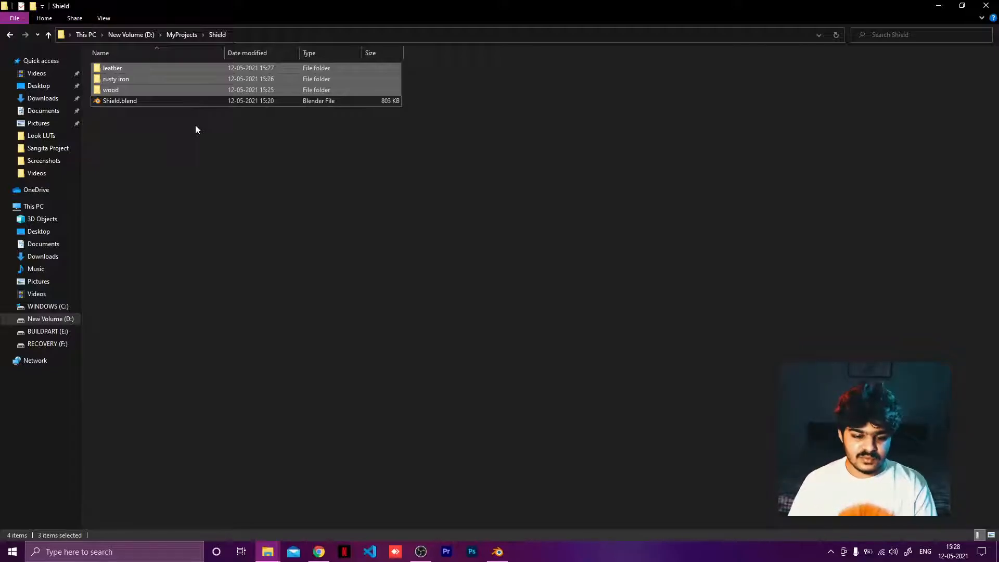
left_click(497, 552)
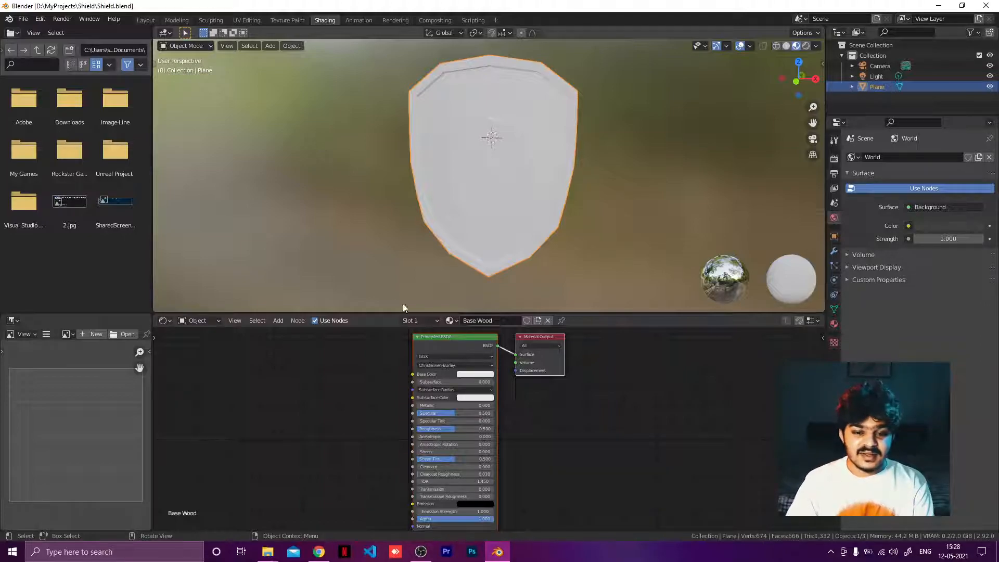
scroll(546, 406, "up", 2)
scroll(547, 405, "up", 1)
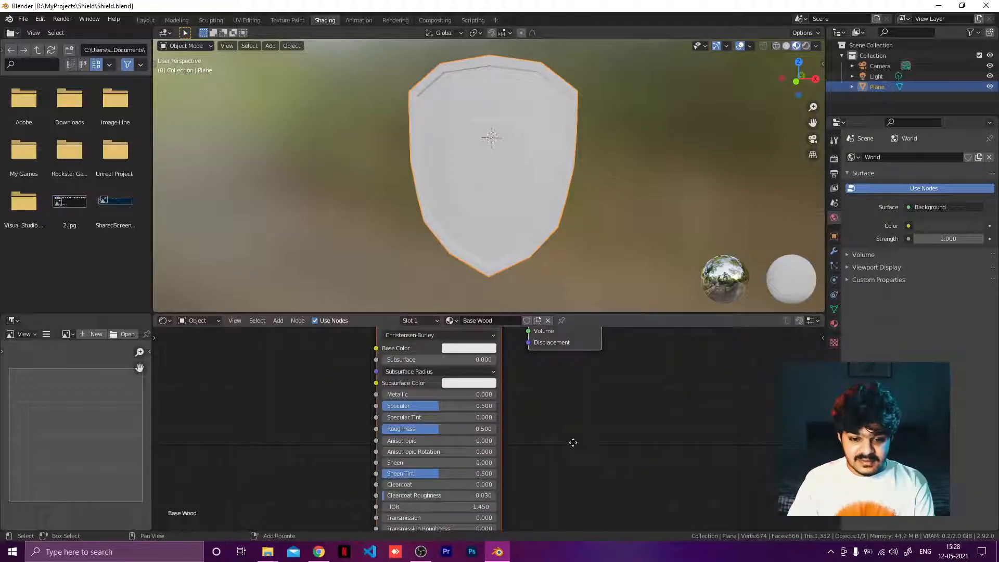
middle_click_drag(573, 441, 662, 517)
mouse_move(267, 551)
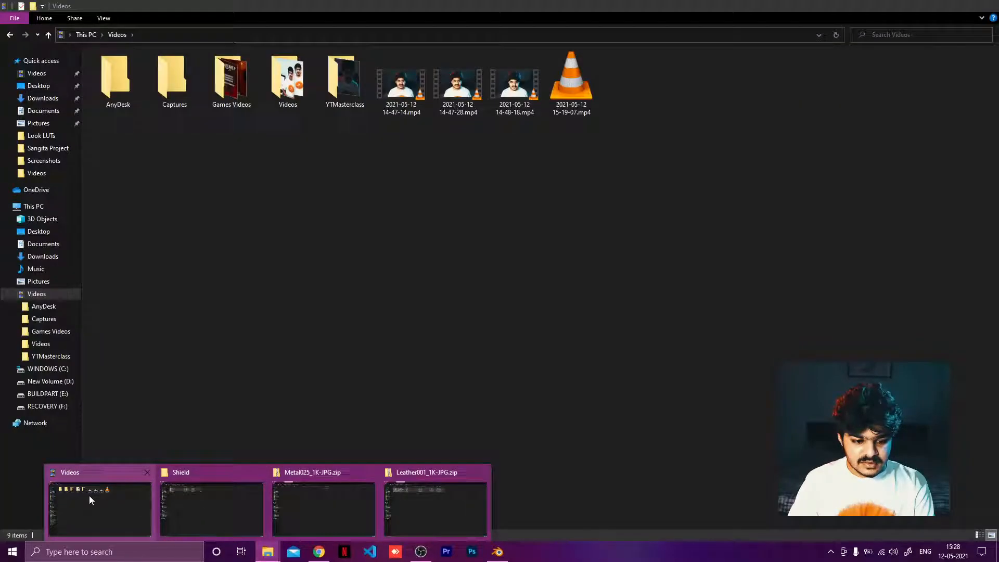
left_click(89, 495)
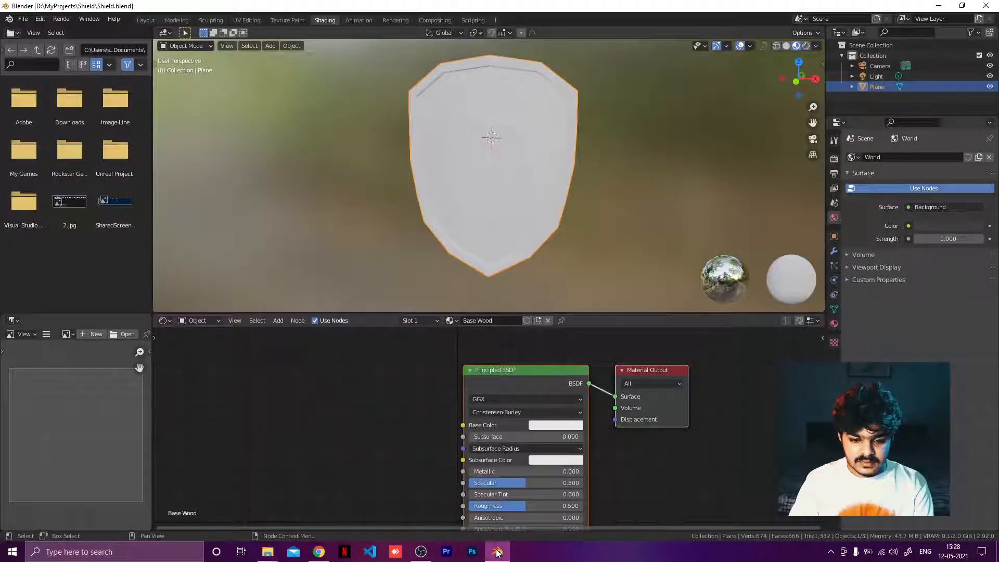
Step: Switch back to Blender and run Principled Texture Setup on Base Wood with the four Wood020 1K maps from the Shield wood folder
left_click(497, 552)
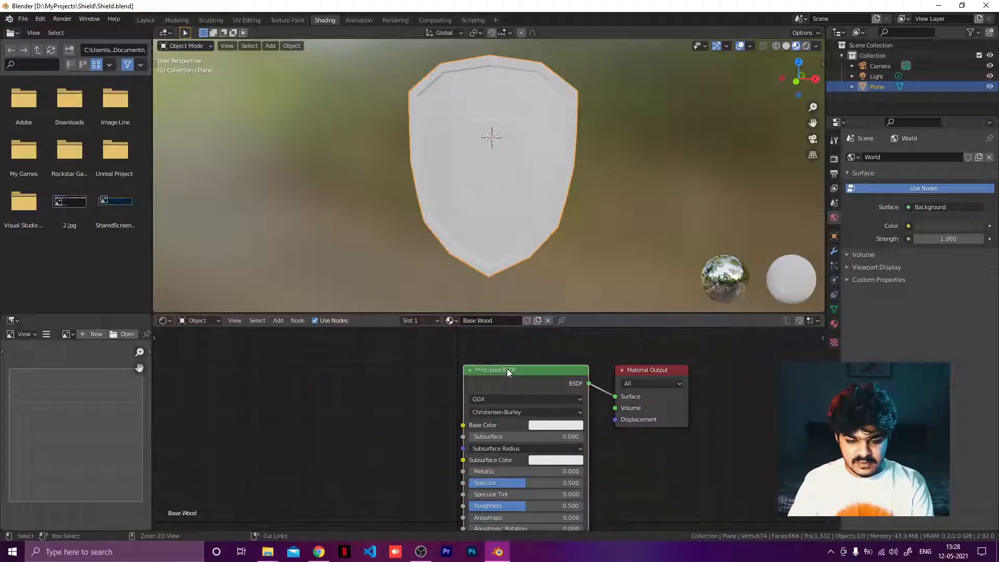
key("ctrl+shift+t")
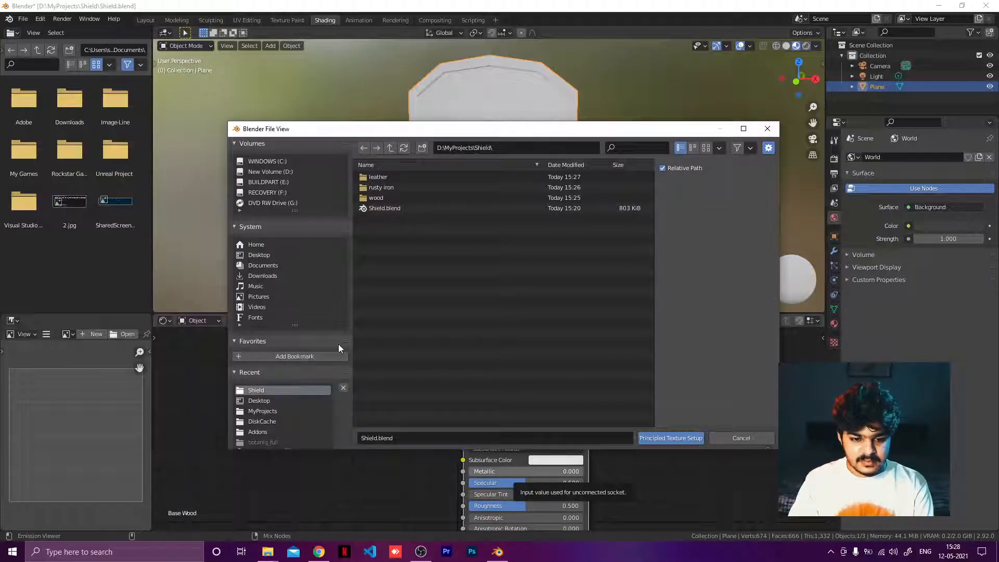
left_click(390, 148)
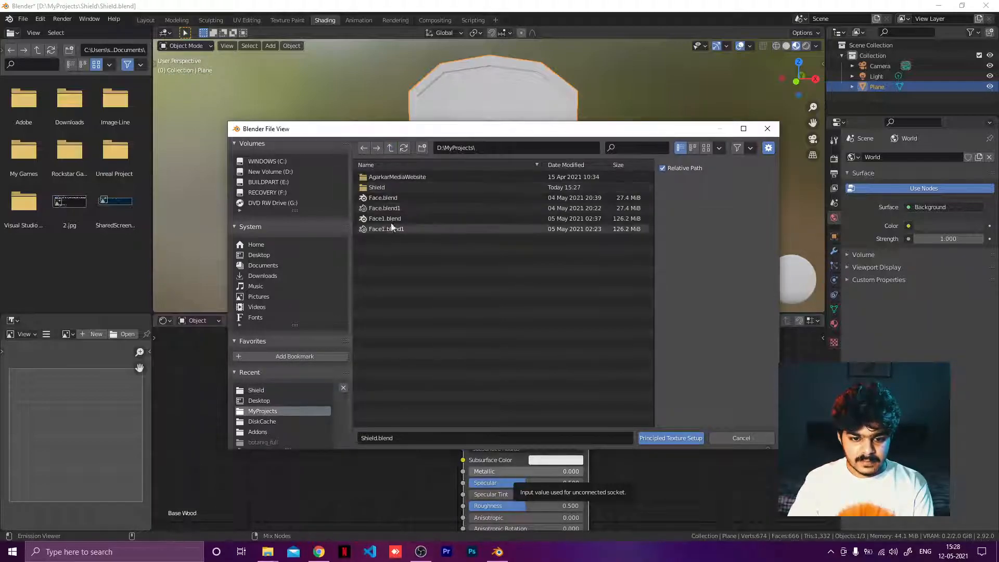
double_click(383, 188)
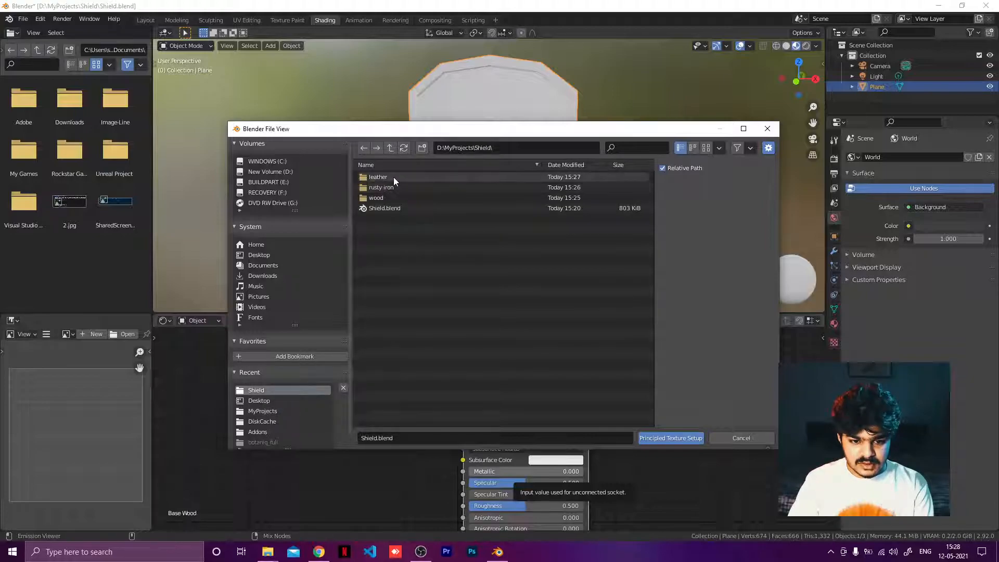
double_click(382, 197)
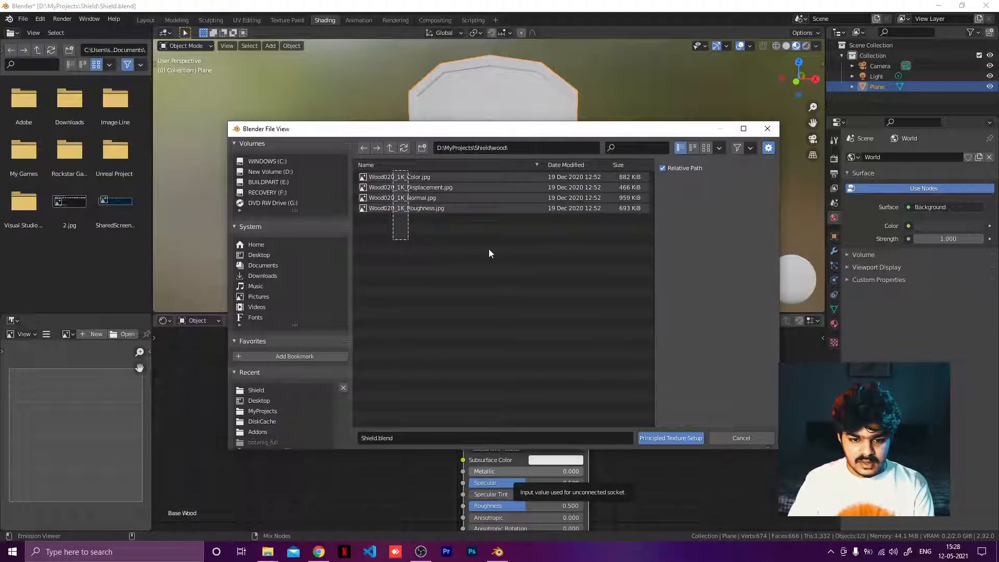
left_click_drag(488, 254, 491, 255)
left_click(652, 440)
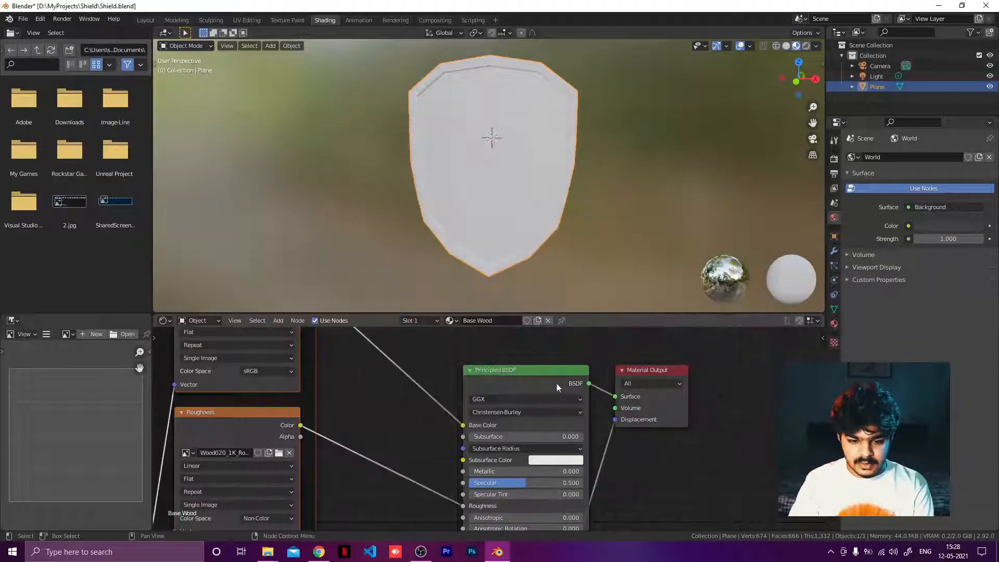
Step: Check the Node Wrangler add-on by searching the add-ons list in Preferences for nod
scroll(457, 404, "down", 5)
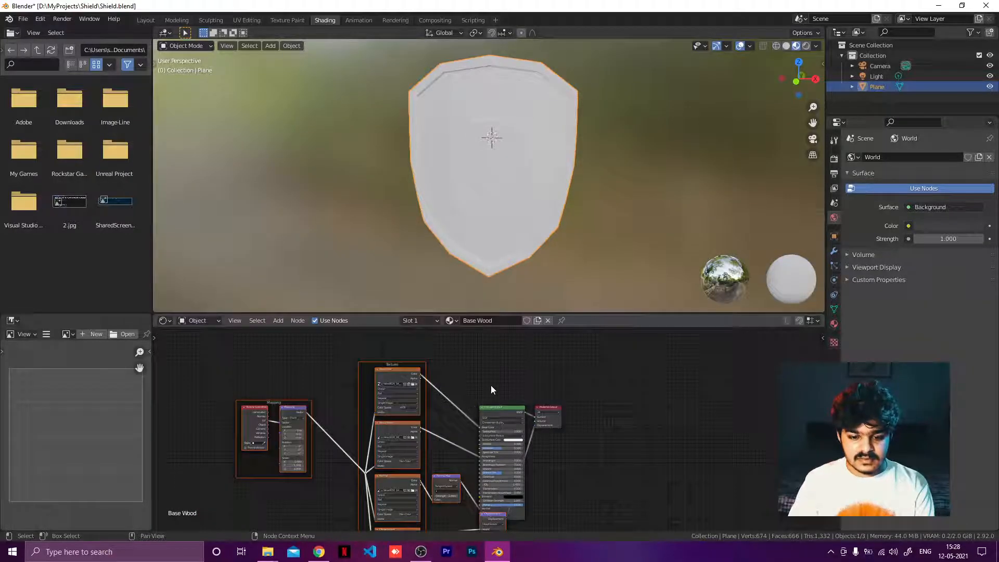
middle_click_drag(502, 381, 518, 348)
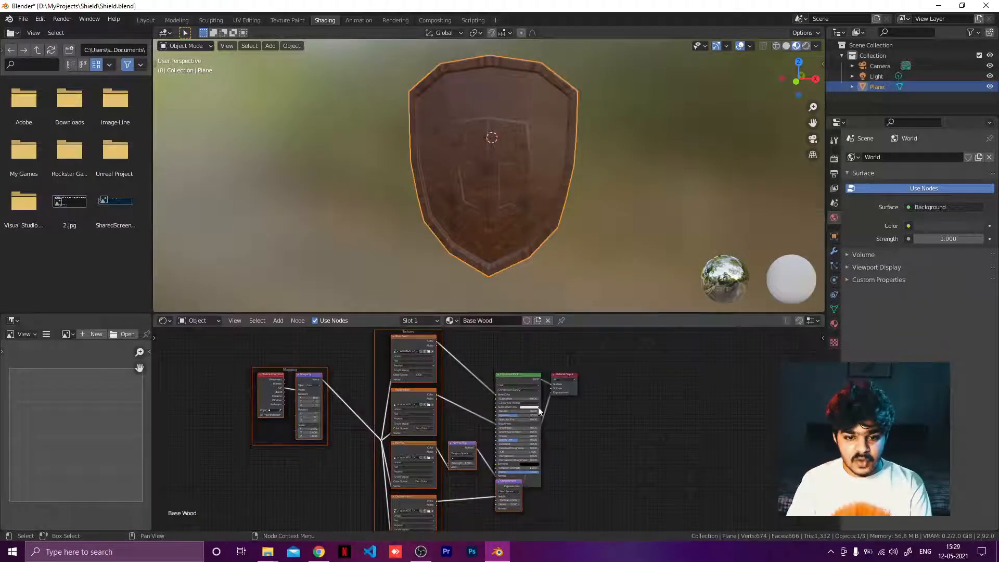
left_click(27, 21)
mouse_move(41, 19)
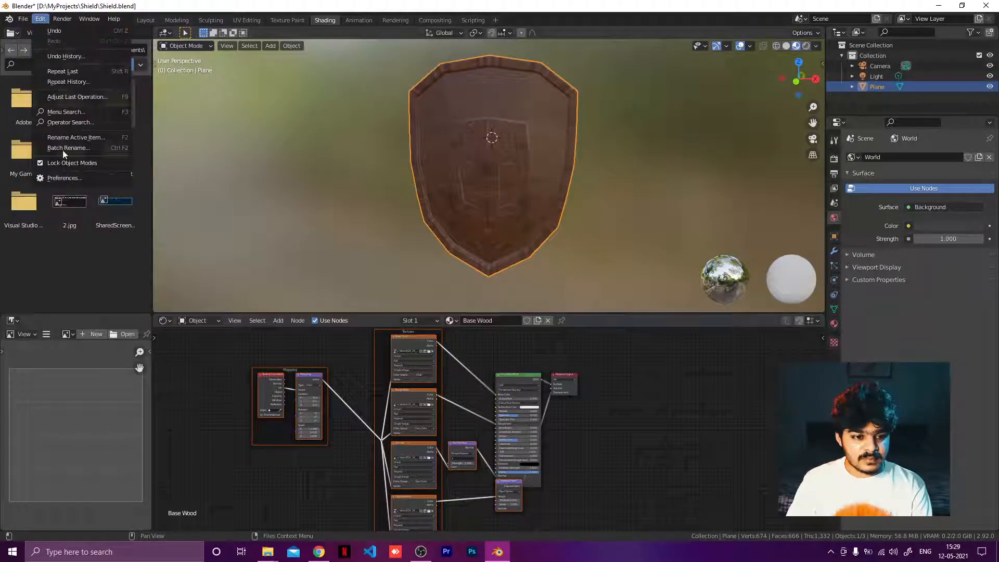
left_click(66, 179)
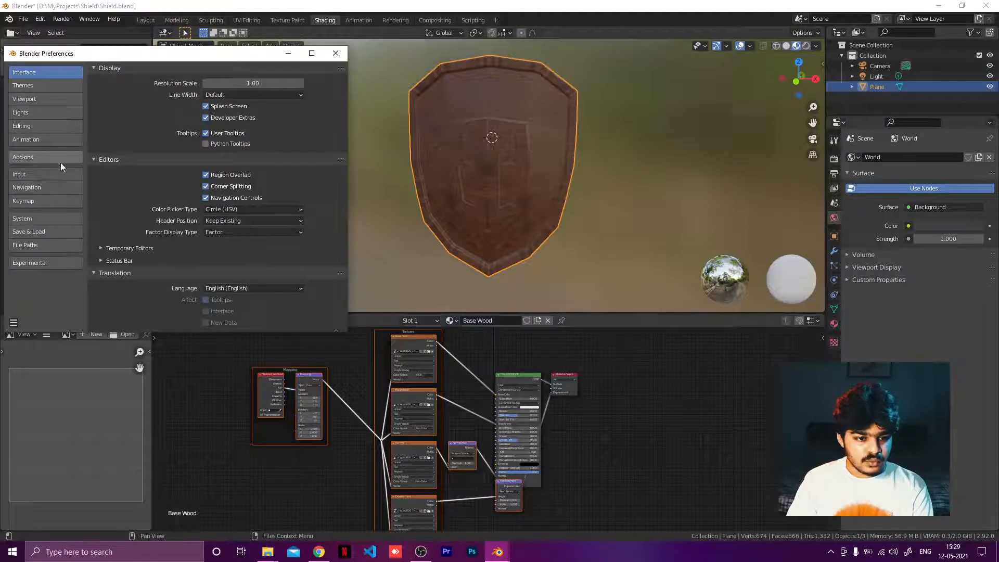
left_click(36, 159)
left_click(283, 84)
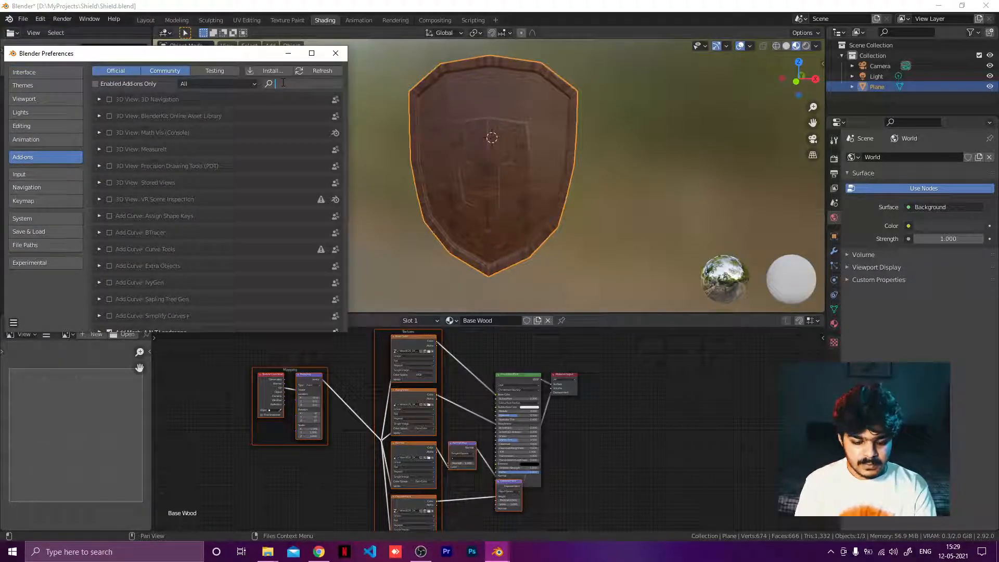
type("node")
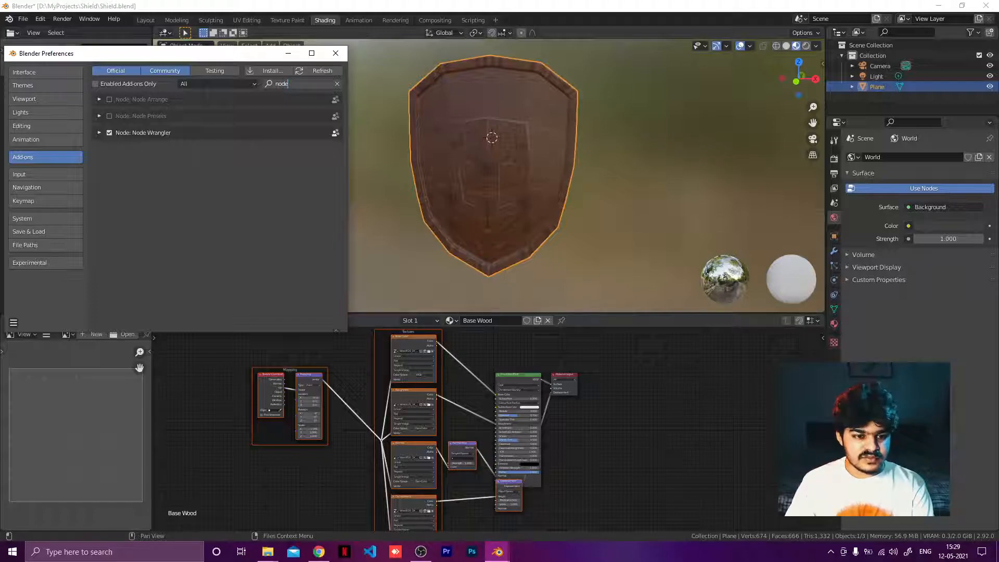
left_click(335, 54)
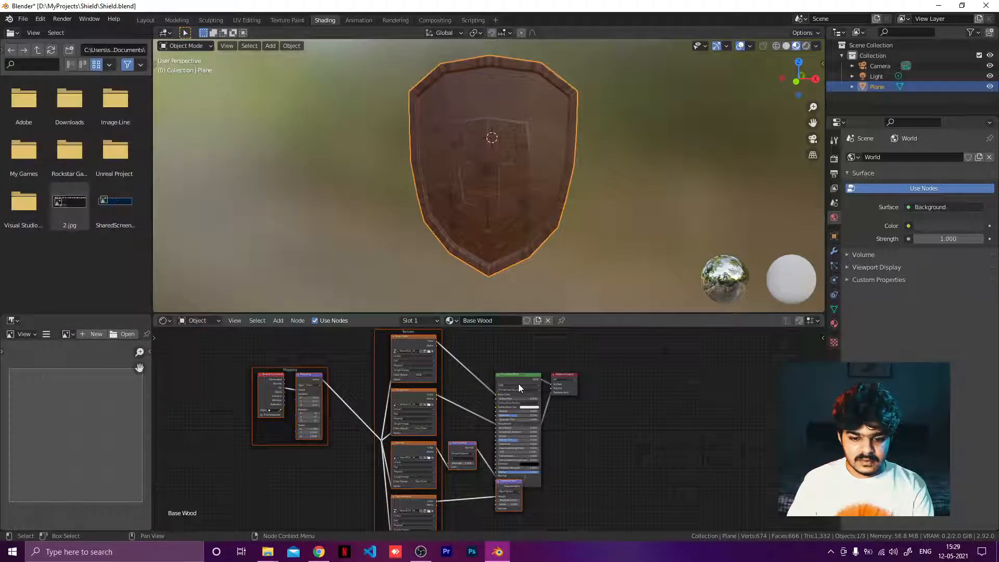
Step: Inspect the generated texture, mapping, normal and displacement nodes and their links to the Principled BSDF
scroll(518, 383, "up", 2)
scroll(518, 383, "up", 5)
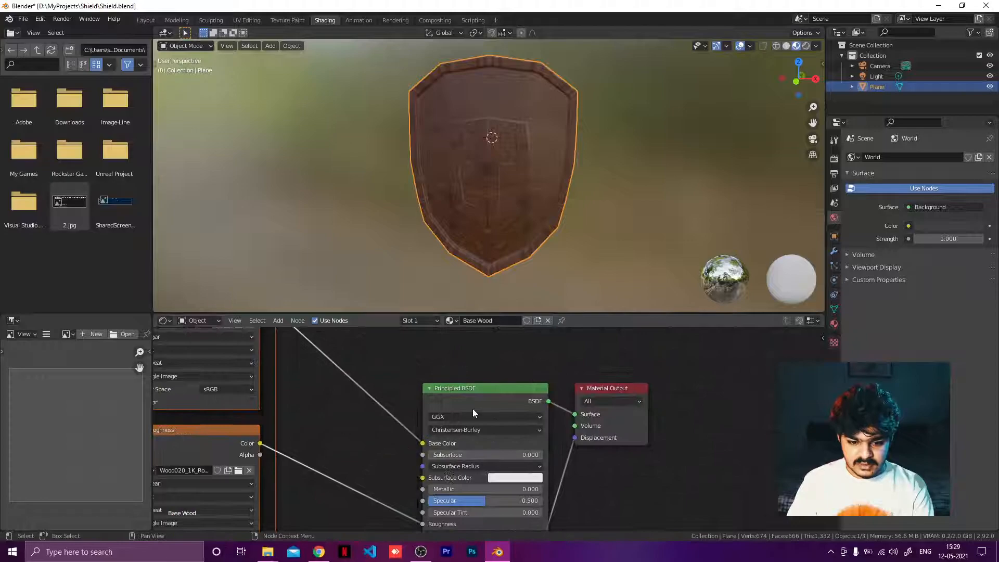
scroll(450, 384, "up", 1)
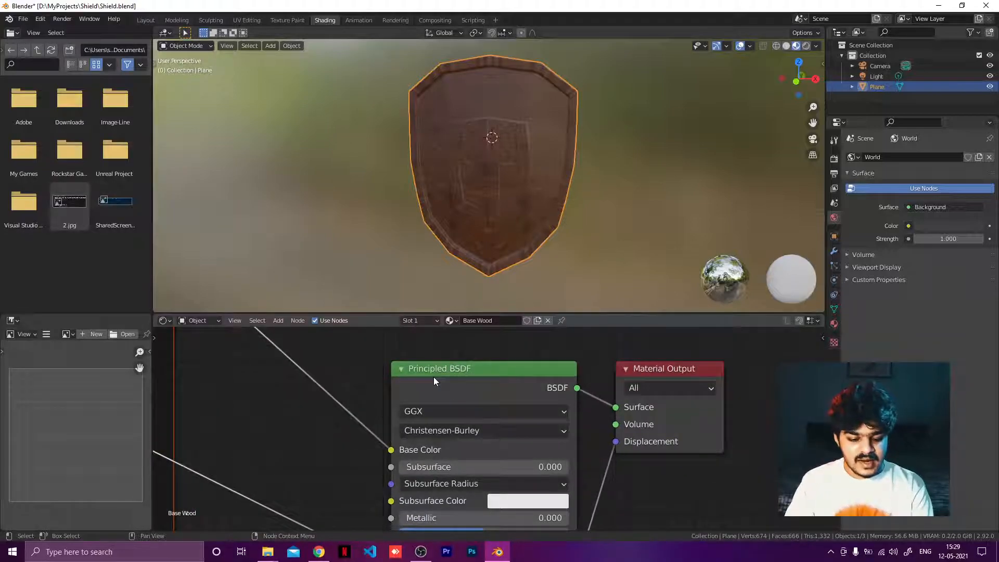
scroll(354, 414, "down", 4)
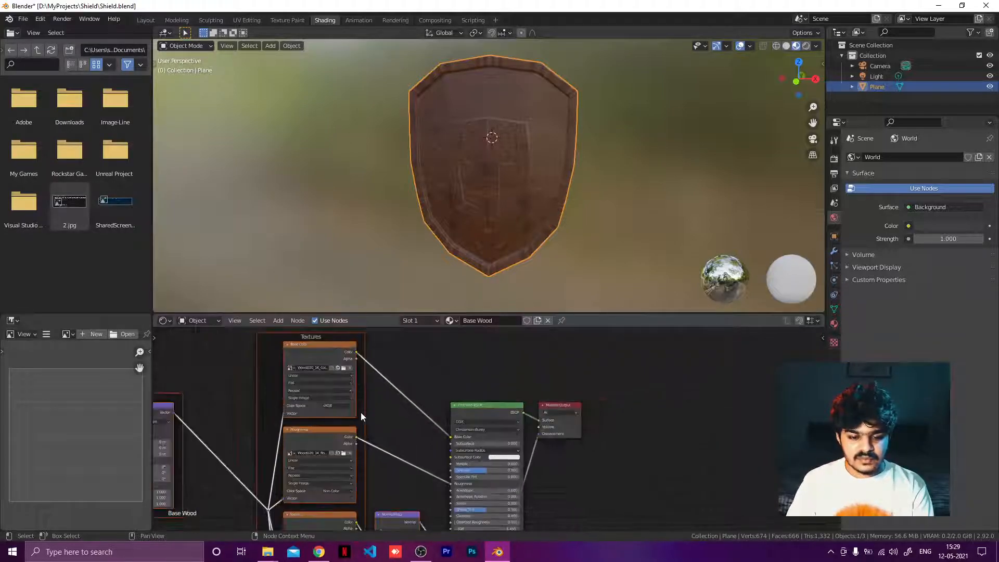
scroll(361, 413, "down", 2)
middle_click_drag(415, 398, 456, 368)
scroll(413, 414, "down", 1)
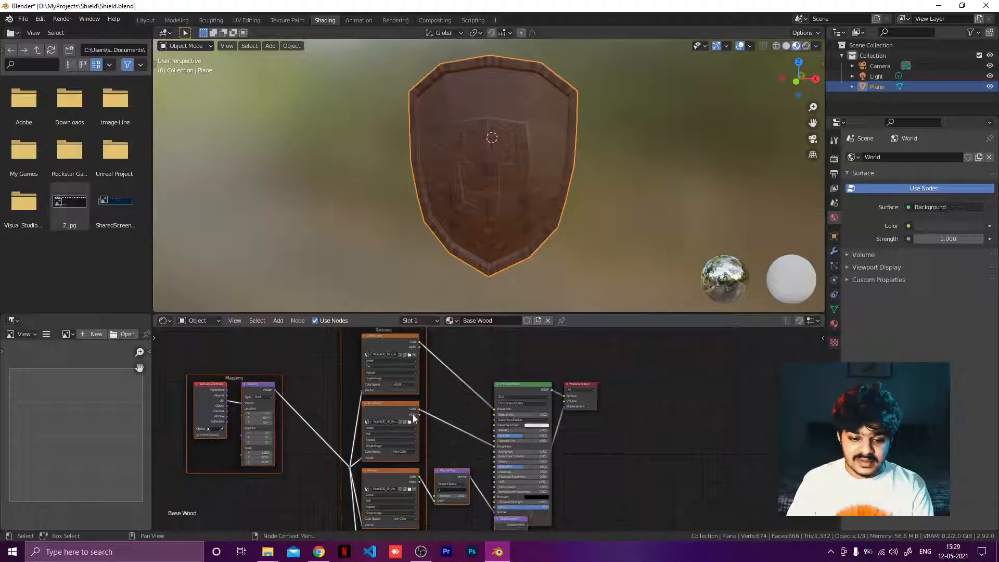
scroll(415, 419, "down", 2)
scroll(443, 406, "down", 1)
mouse_move(448, 424)
middle_mouse_down()
mouse_move(452, 374)
mouse_move(453, 417)
middle_mouse_up()
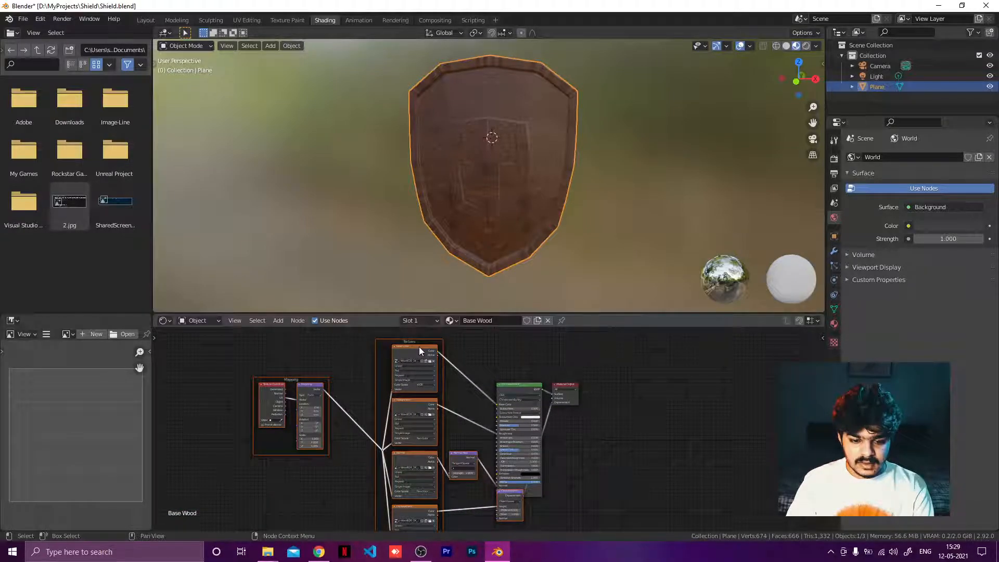
left_click_drag(420, 350, 356, 362)
left_click(427, 411)
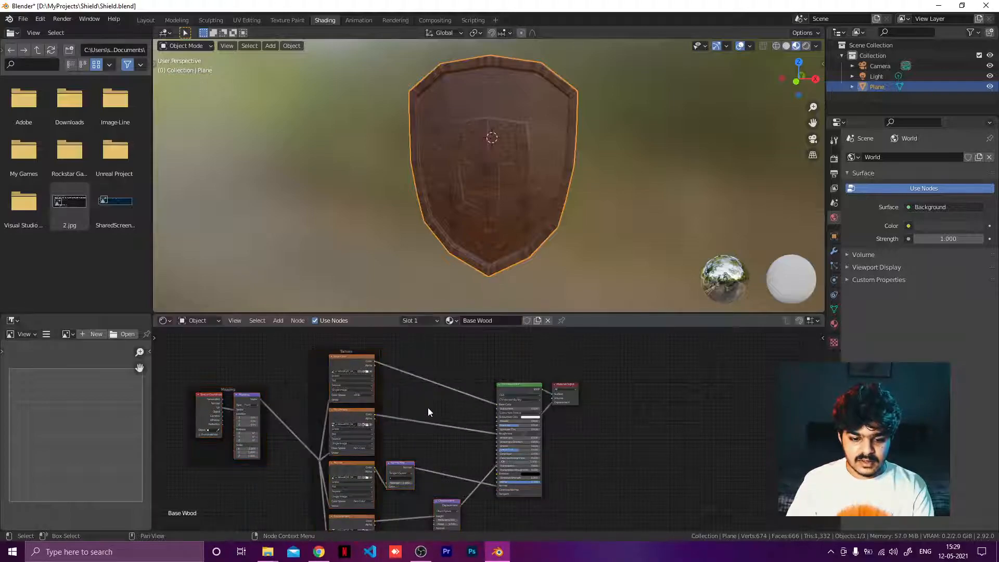
scroll(444, 430, "up", 3)
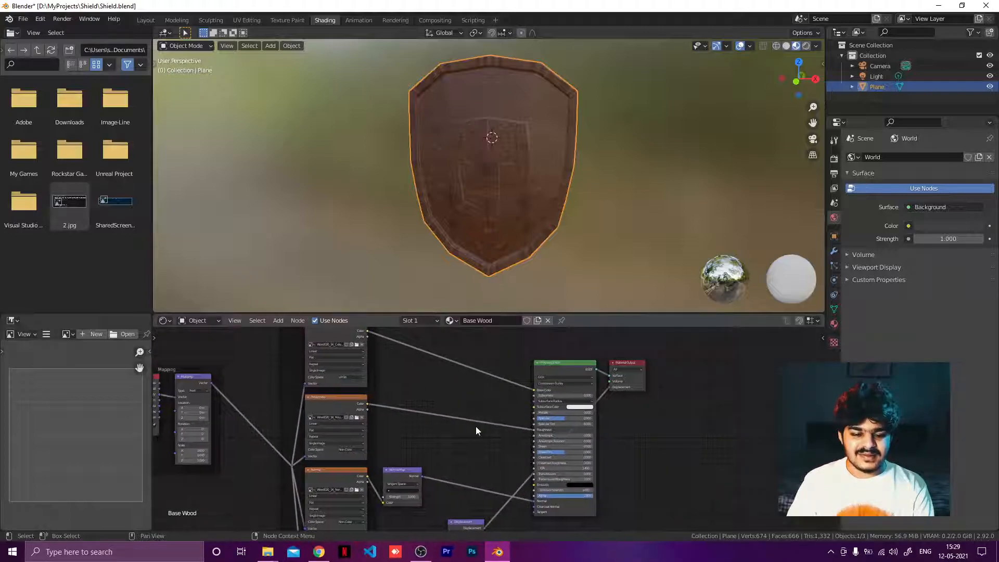
scroll(471, 428, "down", 3)
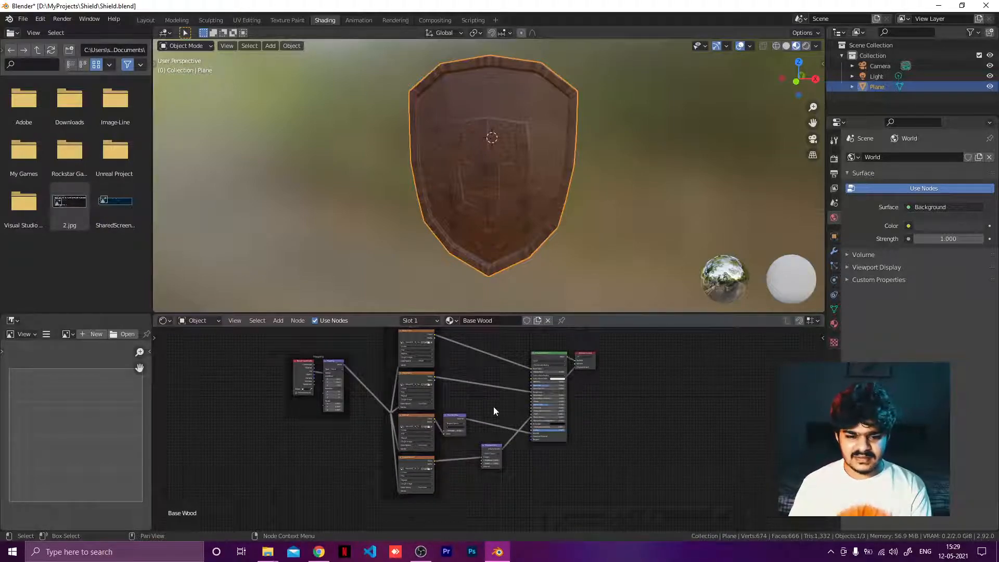
scroll(483, 414, "up", 5)
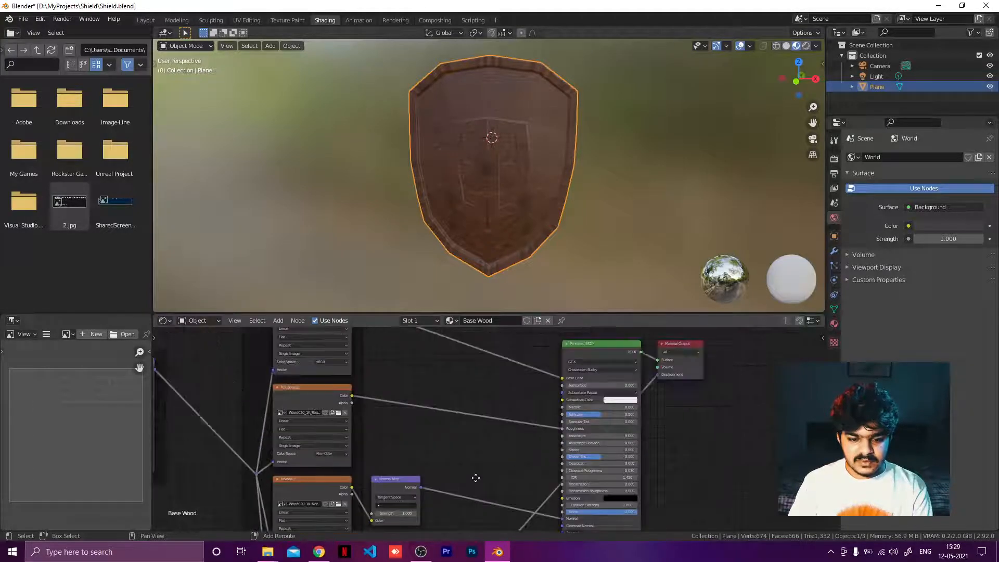
middle_click_drag(475, 477, 466, 479, "shift")
middle_click_drag(417, 408, 462, 471, "shift")
middle_click_drag(449, 388, 546, 333, "shift")
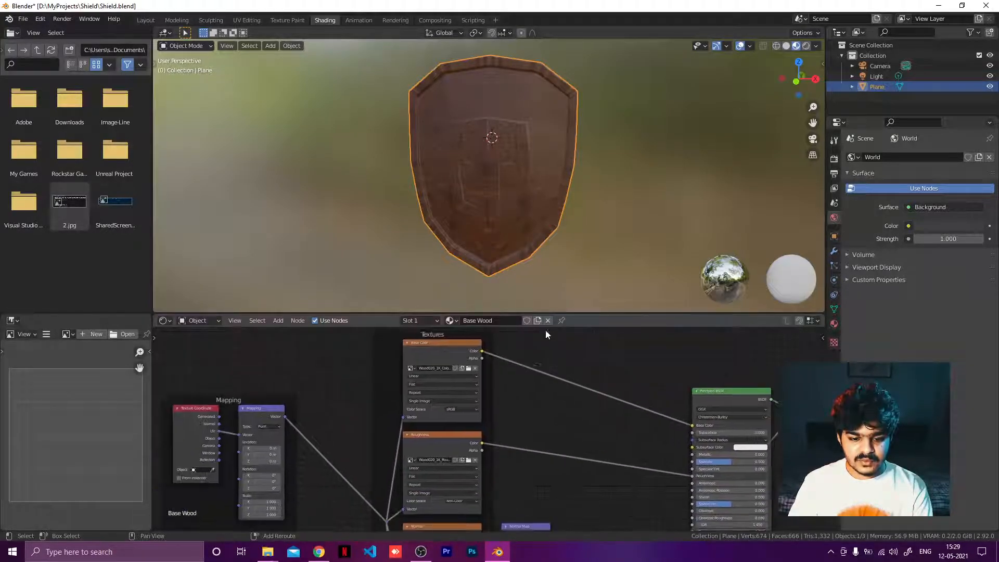
middle_click_drag(514, 391, 547, 338, "shift")
middle_click_drag(559, 412, 552, 352, "shift")
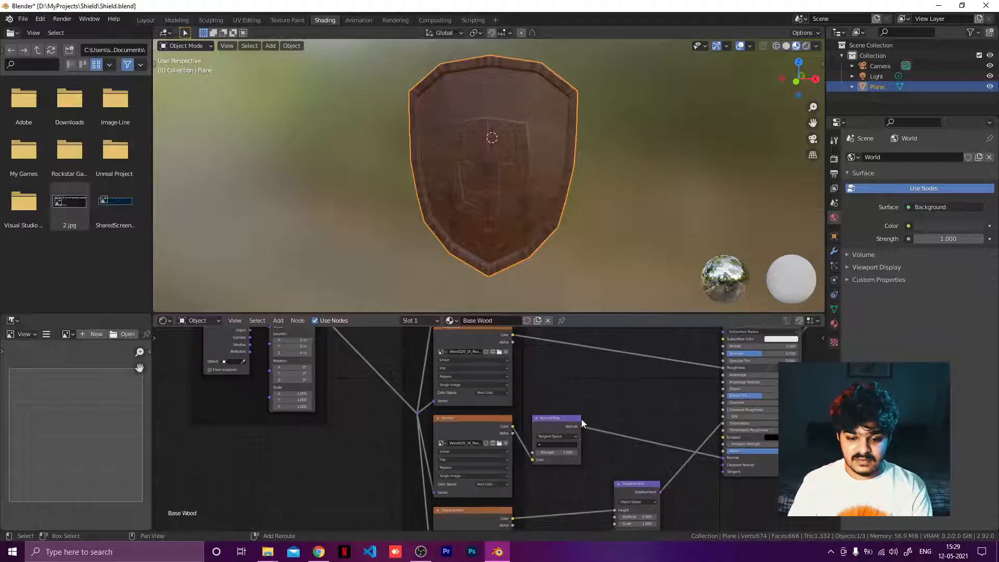
middle_click_drag(613, 405, 566, 360)
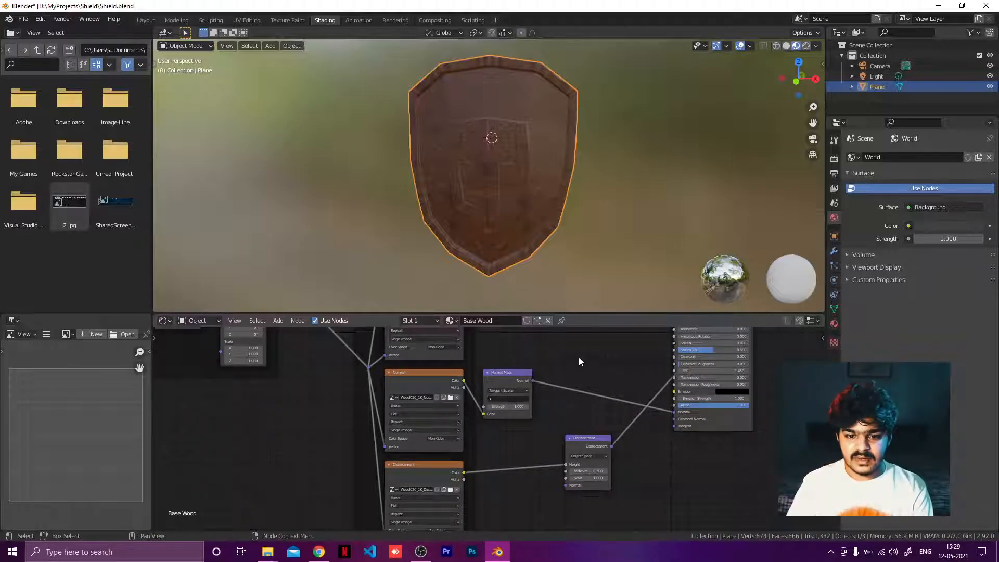
Step: Inspect the wood texture on the shield up close in the viewport from several angles
middle_click_drag(493, 214, 566, 177)
scroll(567, 170, "up", 4)
middle_click_drag(574, 173, 407, 161)
scroll(385, 180, "down", 6)
scroll(445, 158, "up", 1)
scroll(445, 158, "up", 4)
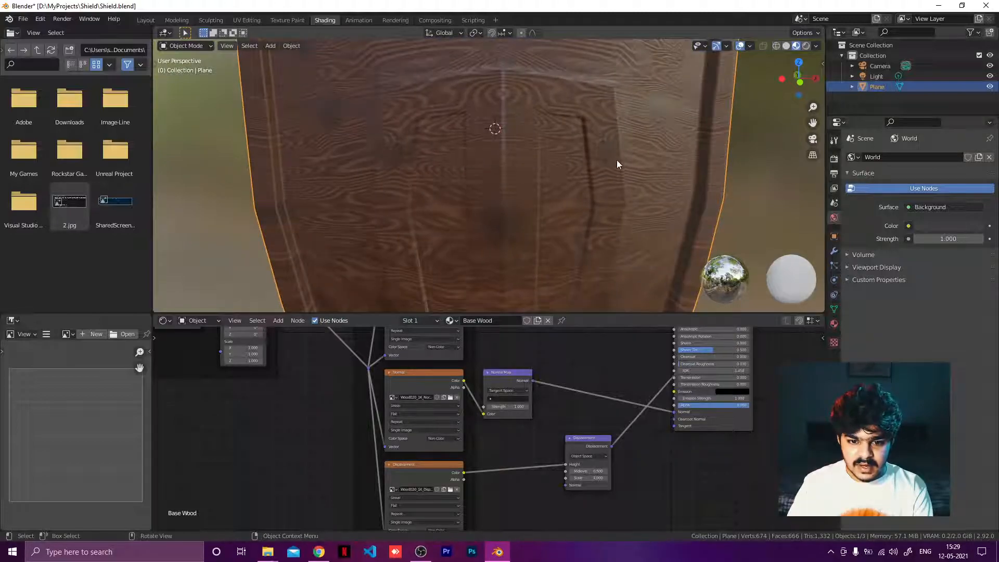
scroll(574, 247, "down", 2)
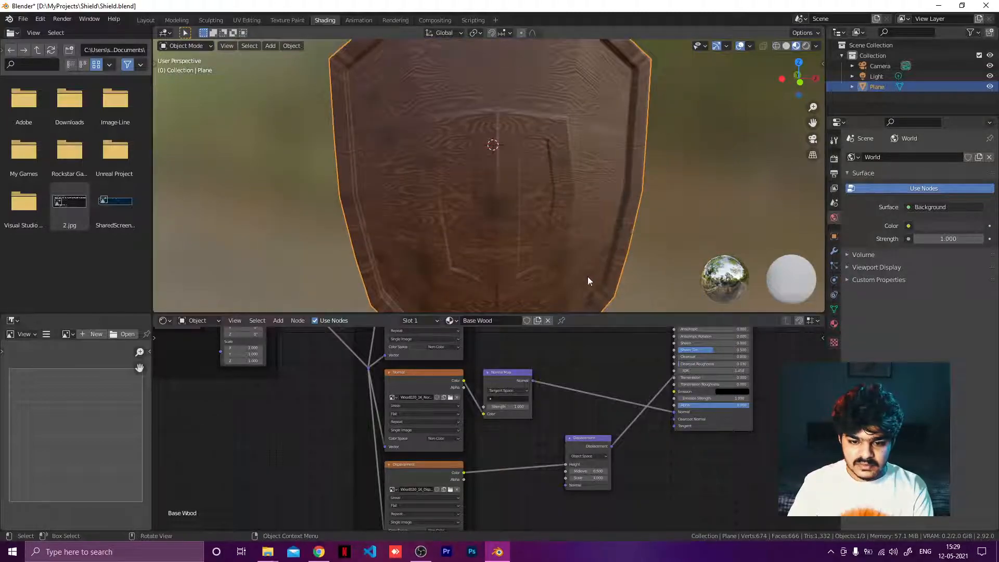
scroll(588, 280, "down", 3)
middle_click_drag(614, 260, 550, 211)
scroll(530, 216, "up", 4)
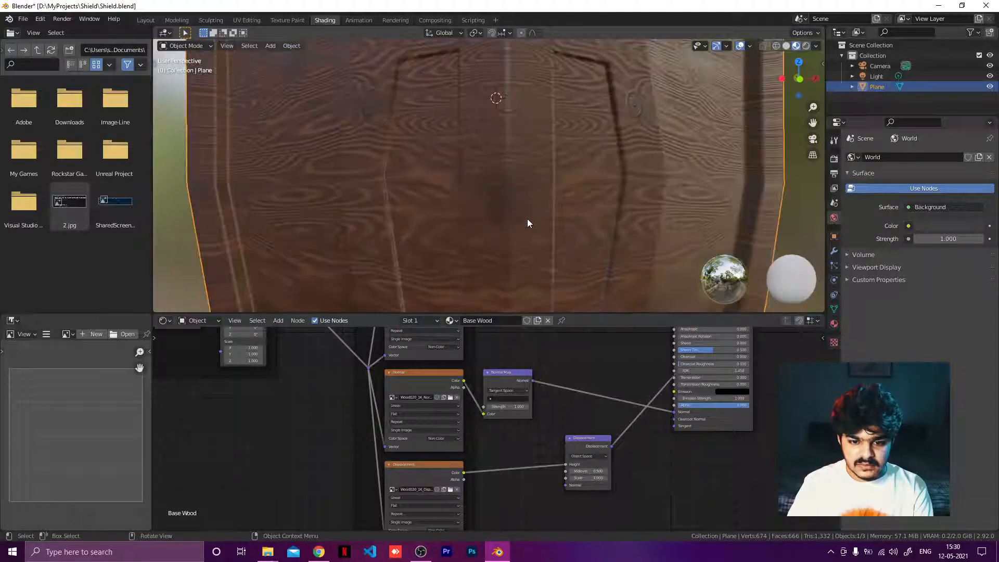
scroll(527, 222, "down", 3)
scroll(517, 205, "down", 2)
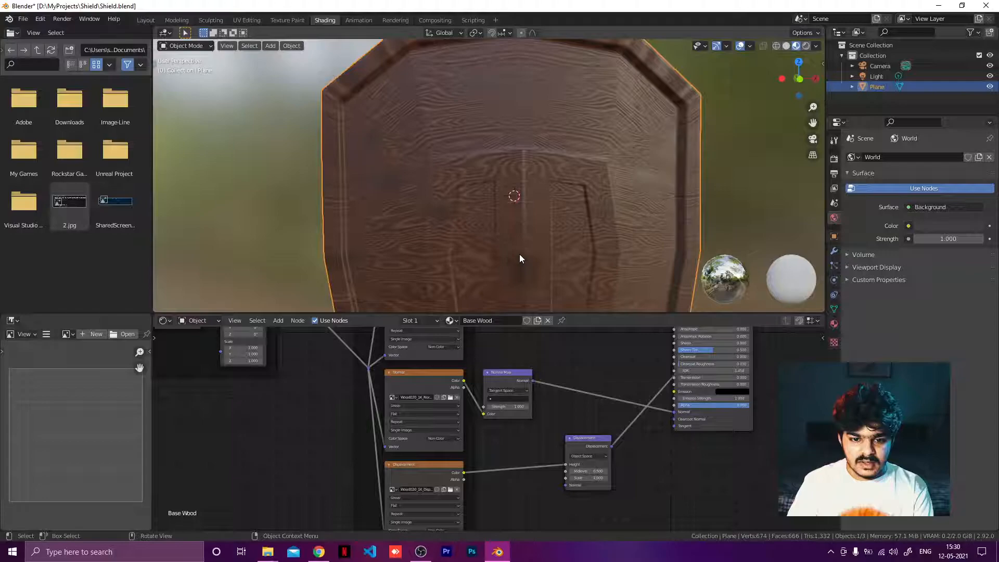
scroll(497, 429, "down", 3)
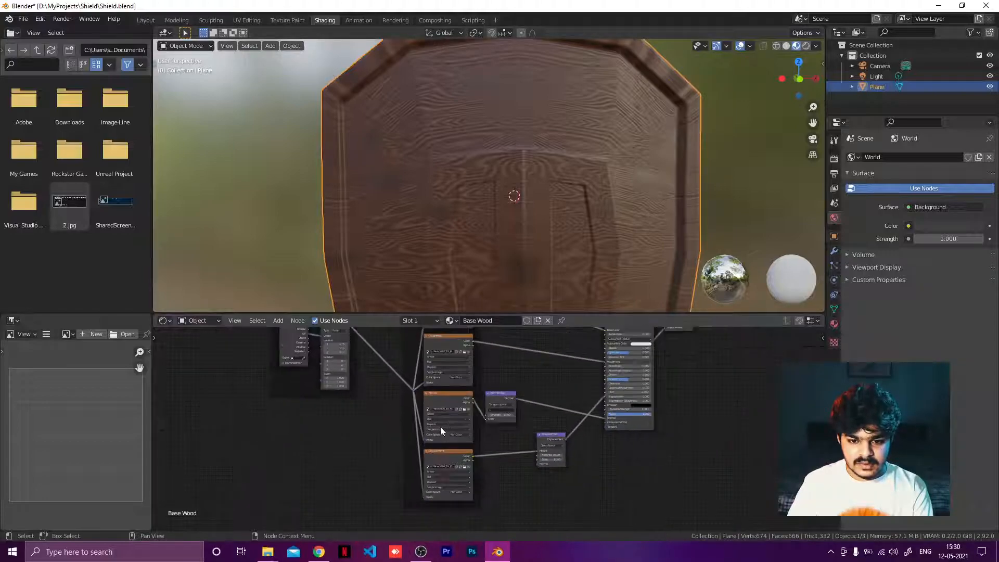
Step: Switch to the UV Editing workspace and deselect all faces of the shield mesh
left_click(246, 21)
left_click(582, 132)
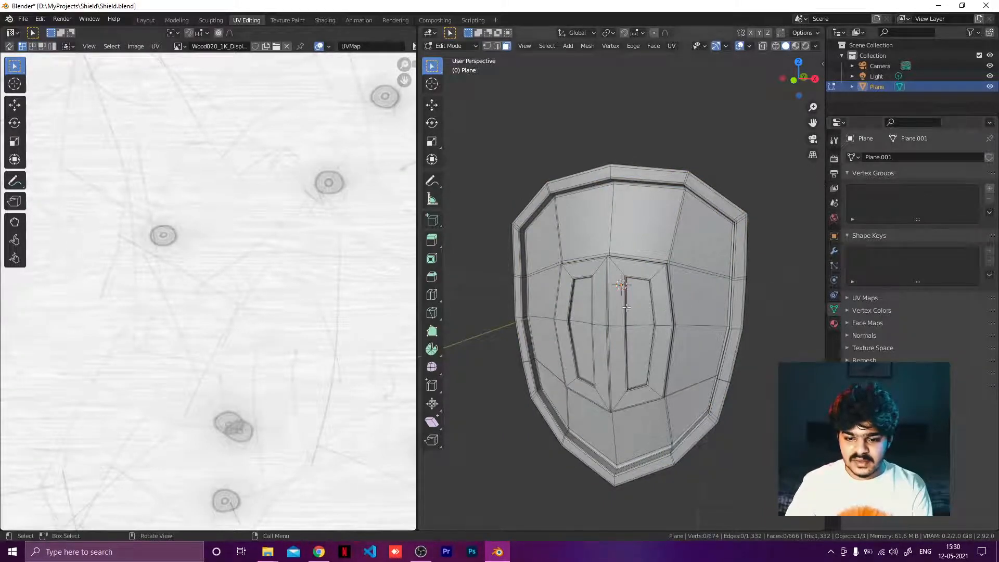
scroll(626, 308, "down", 2)
scroll(630, 291, "up", 6)
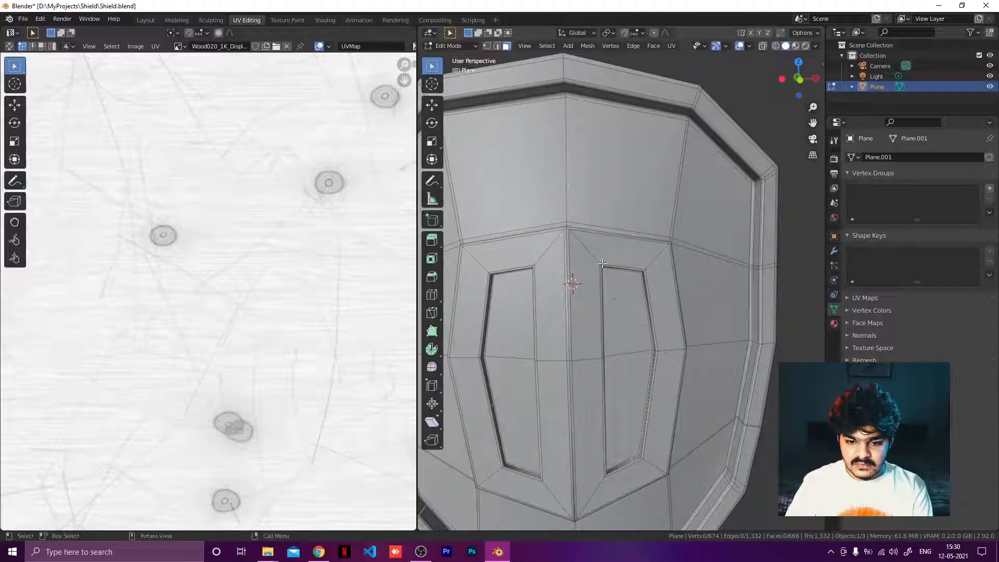
scroll(602, 264, "up", 5)
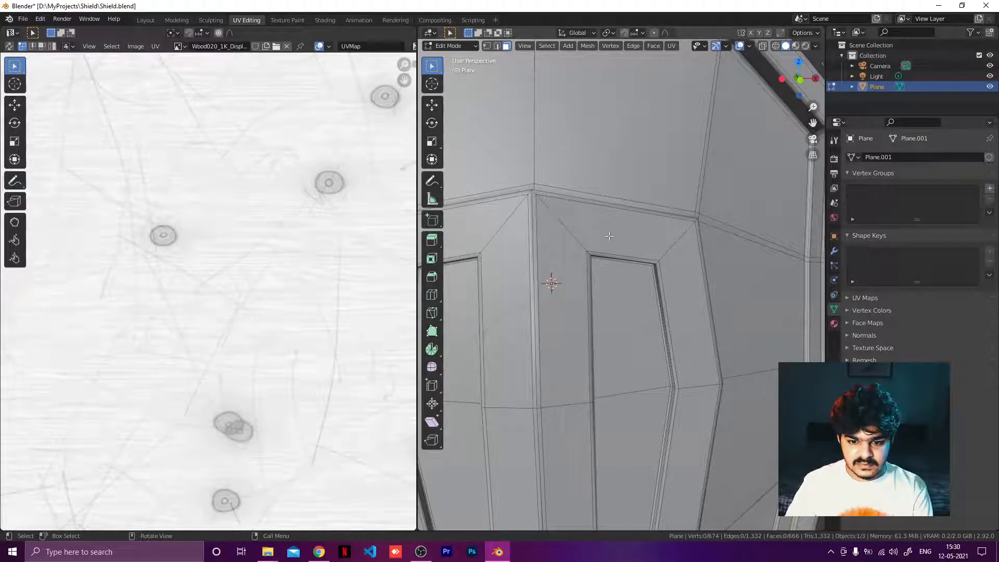
left_click(592, 237)
left_click(571, 291, "shift")
left_click(566, 452, "shift")
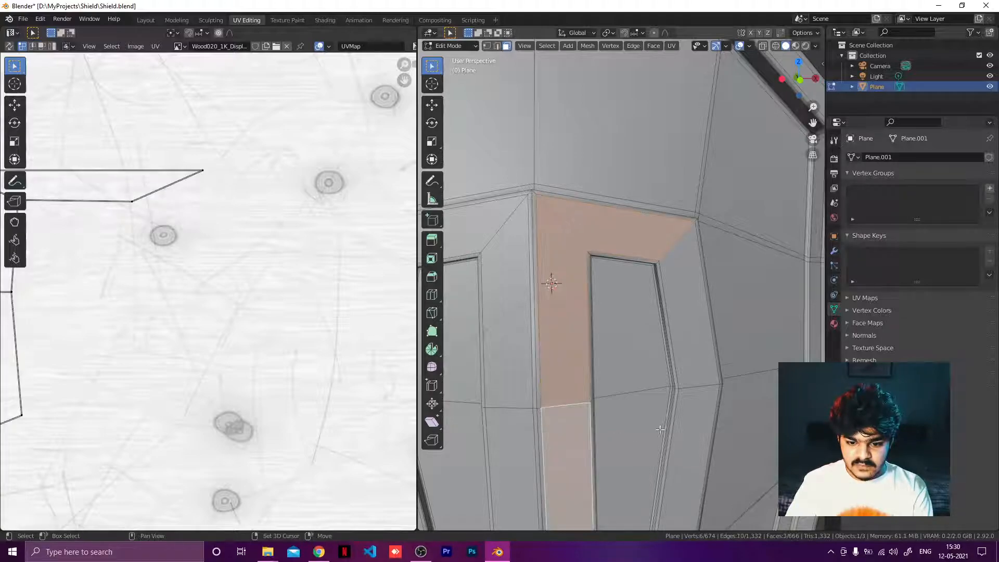
left_click(696, 406, "shift")
left_click(694, 352, "shift")
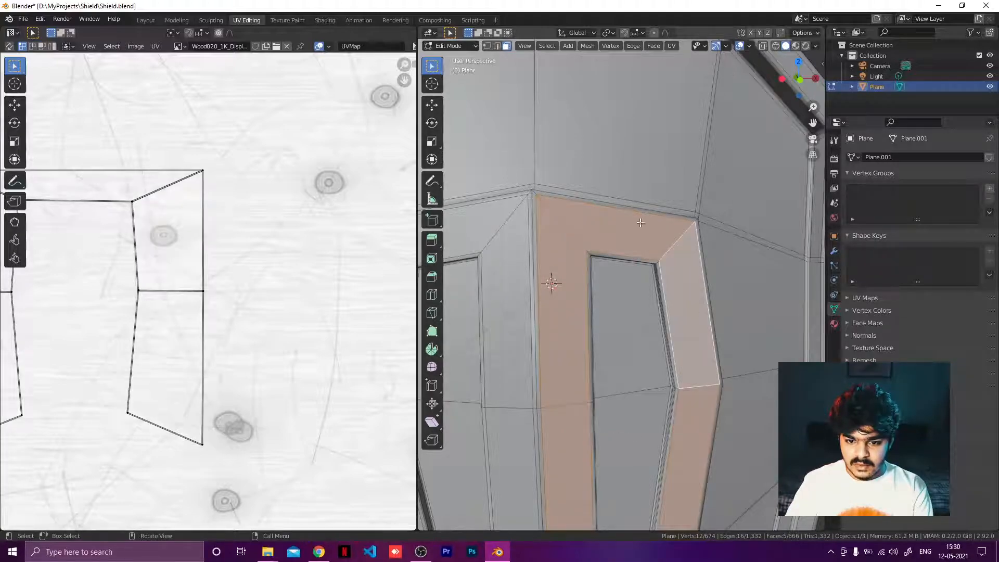
left_click(648, 168)
scroll(649, 171, "down", 4)
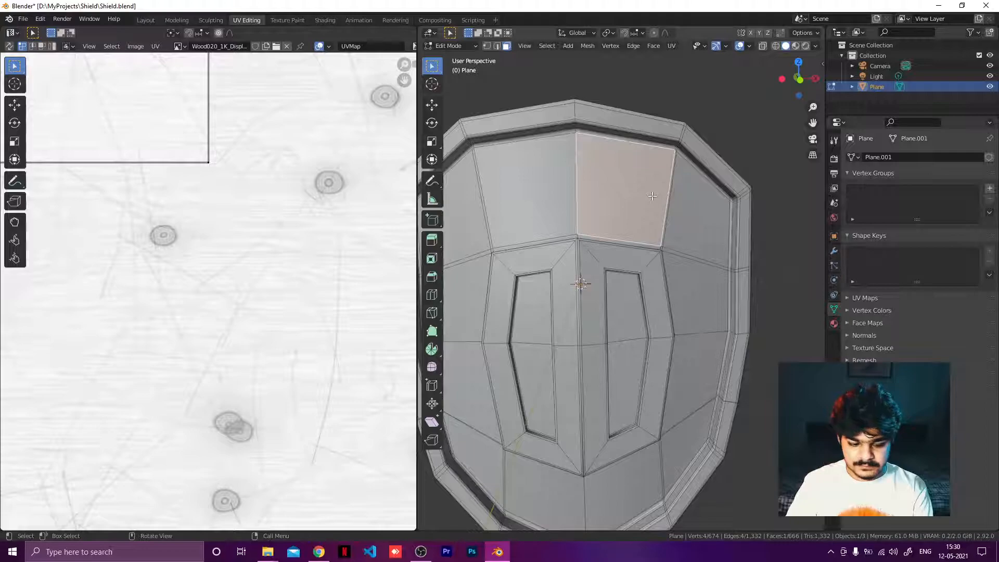
key("a")
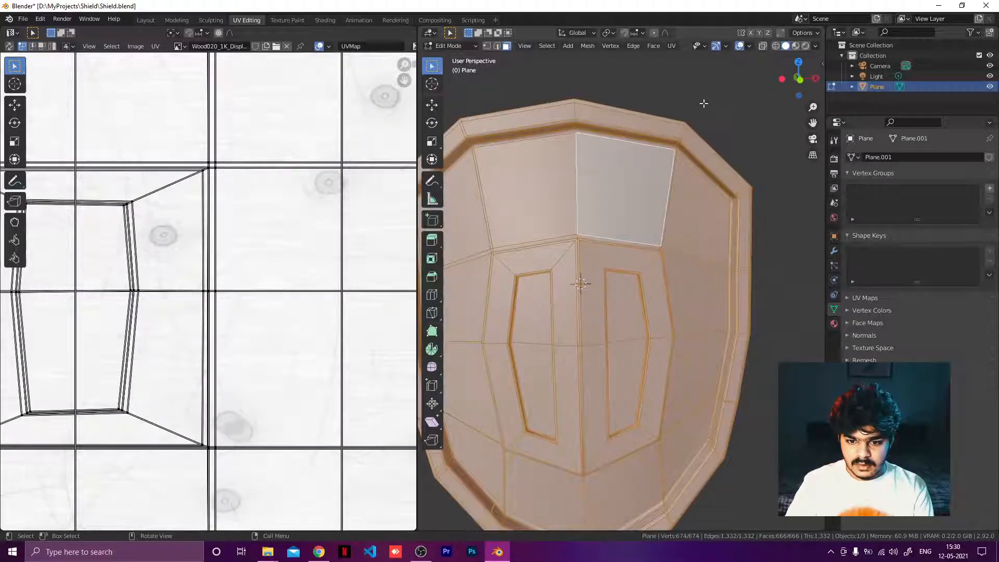
key("alt+a")
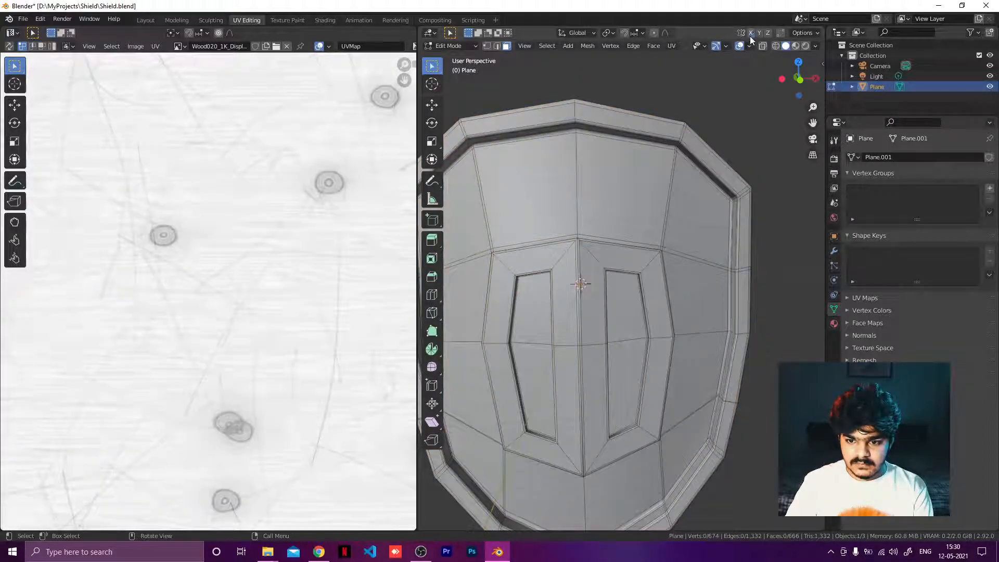
Step: Select the central T-shaped strip of faces on the shield's front
left_click(609, 263)
left_click(591, 273)
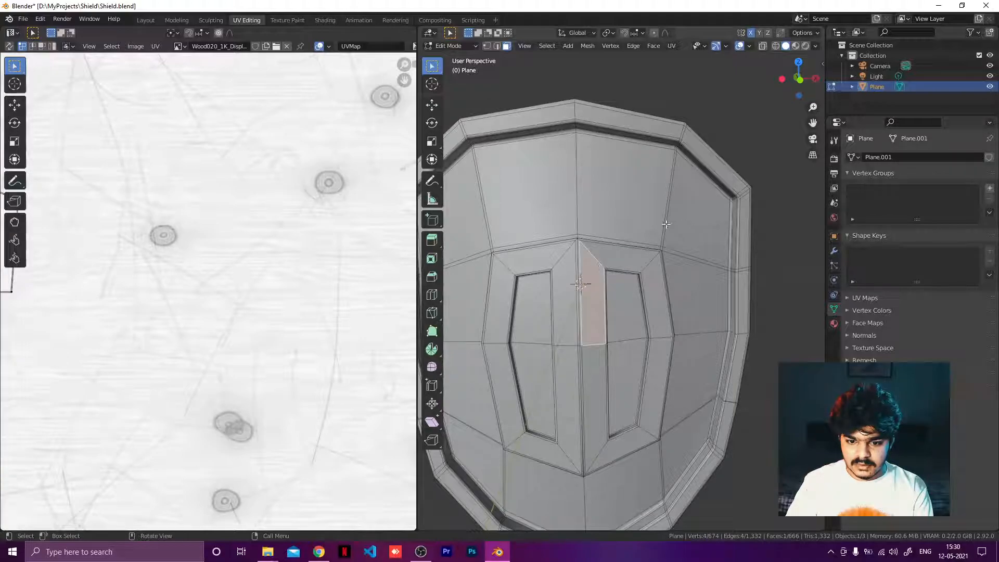
left_click(619, 255)
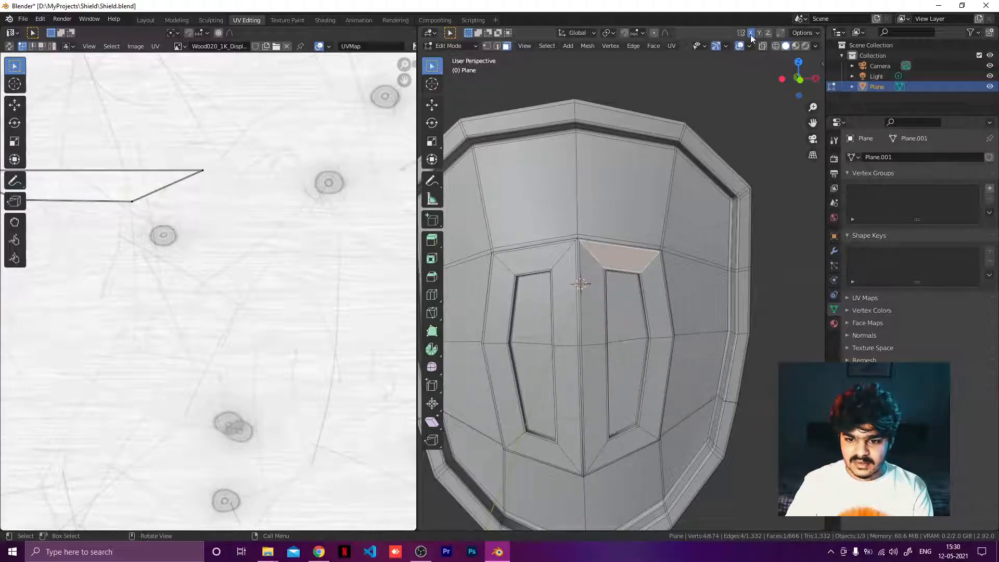
left_click(592, 302)
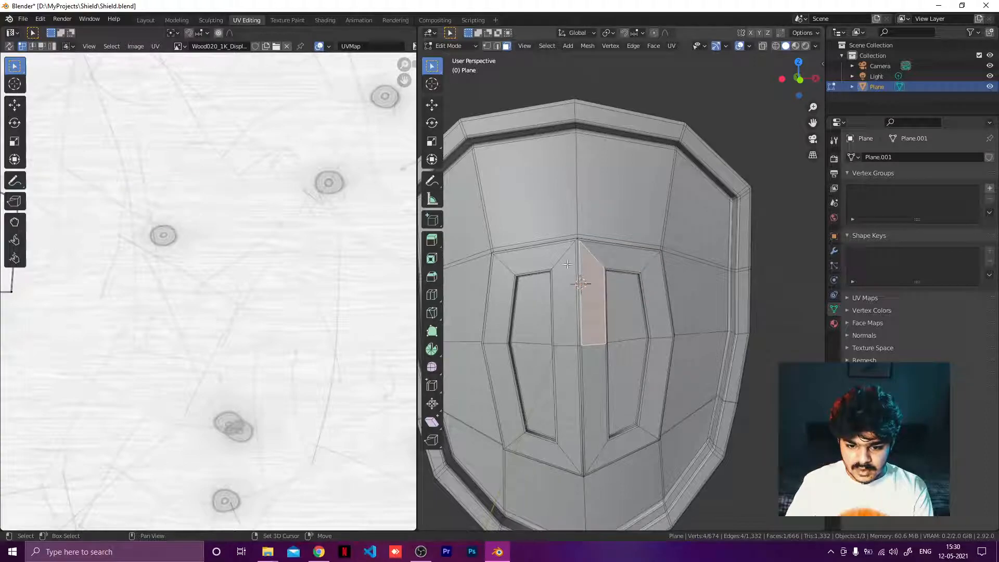
left_click_drag(559, 254, 591, 302)
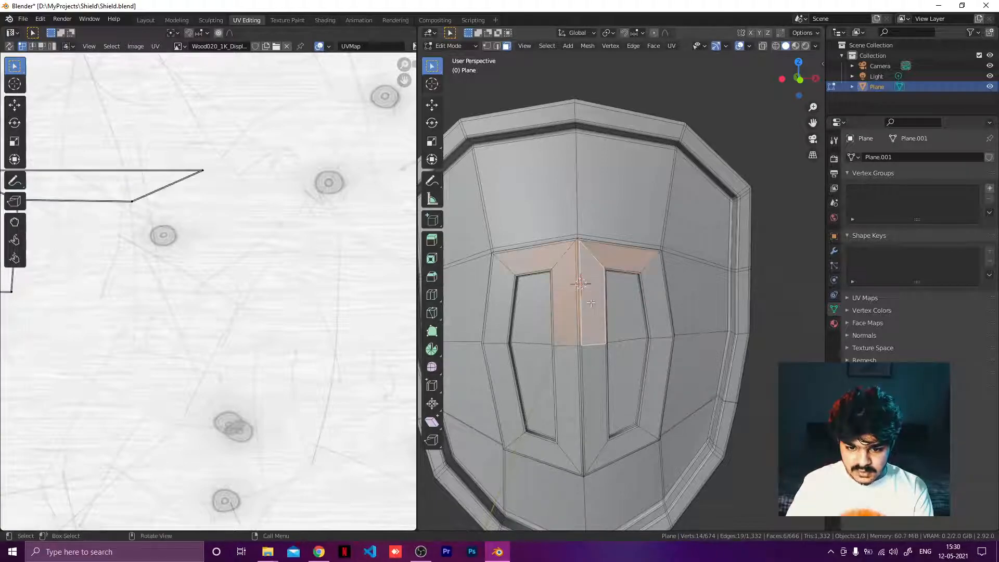
left_click_drag(572, 342, 588, 393, "shift")
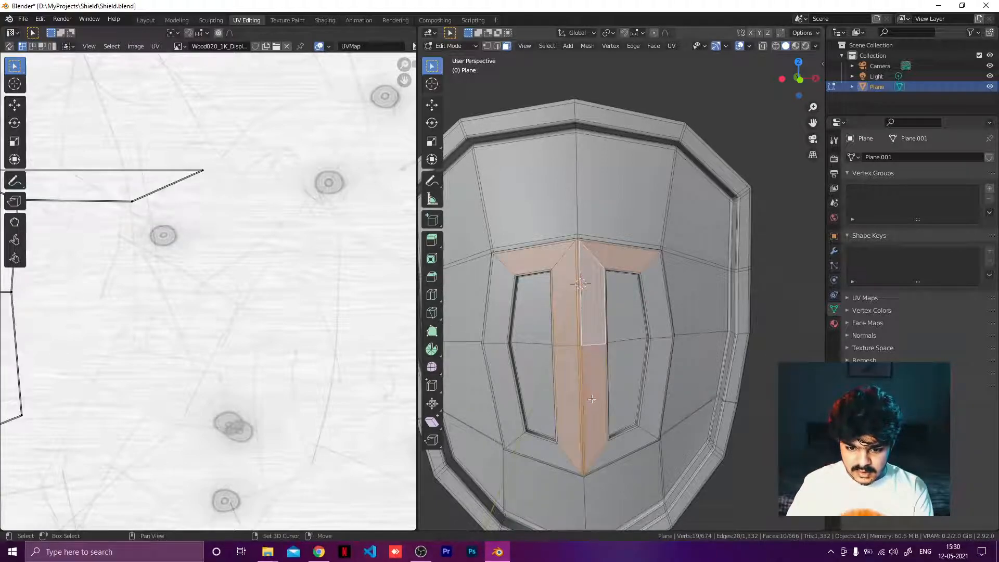
Step: Add a new vertex group named Metal VG
left_click(989, 188)
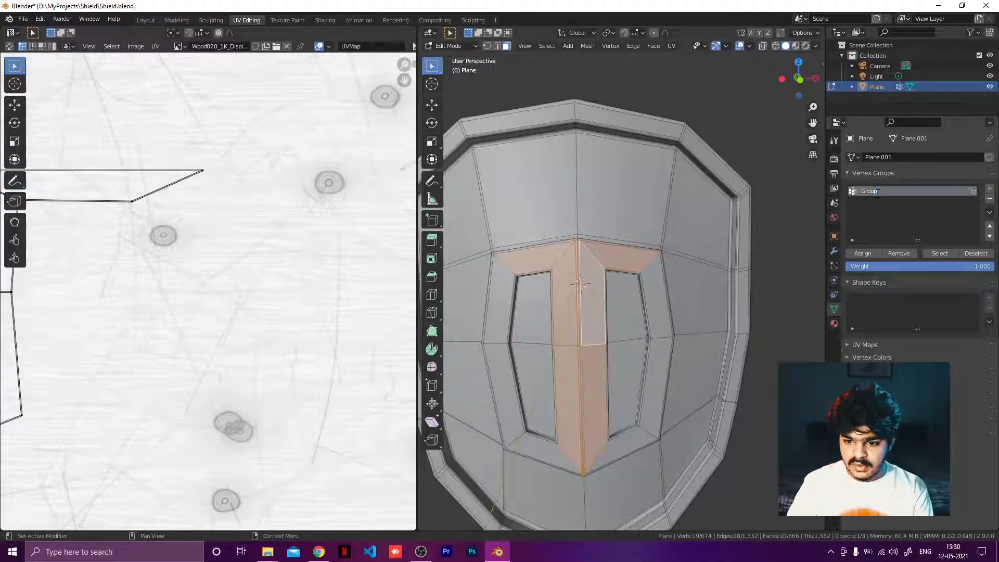
type("Me")
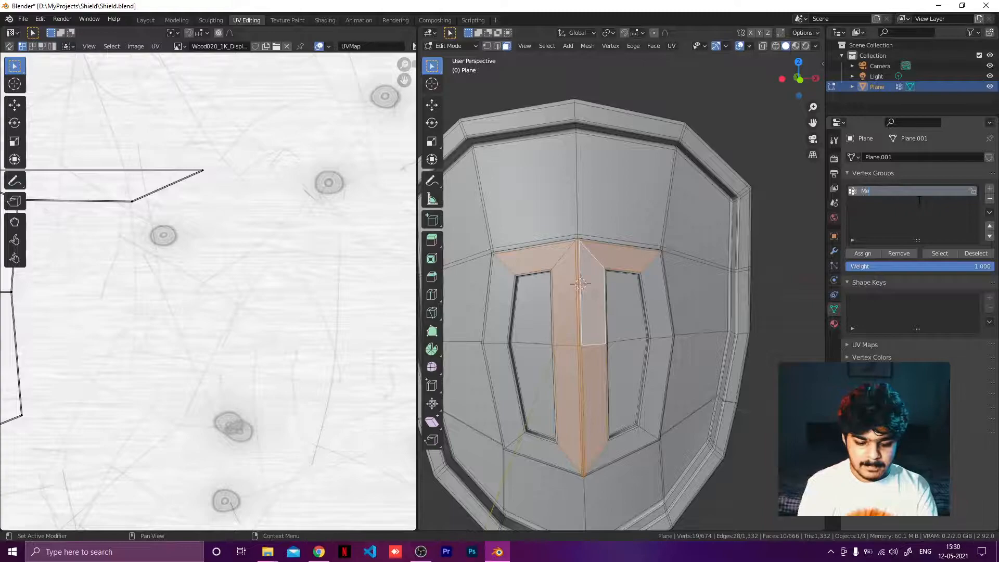
type("tal VG")
key("Return")
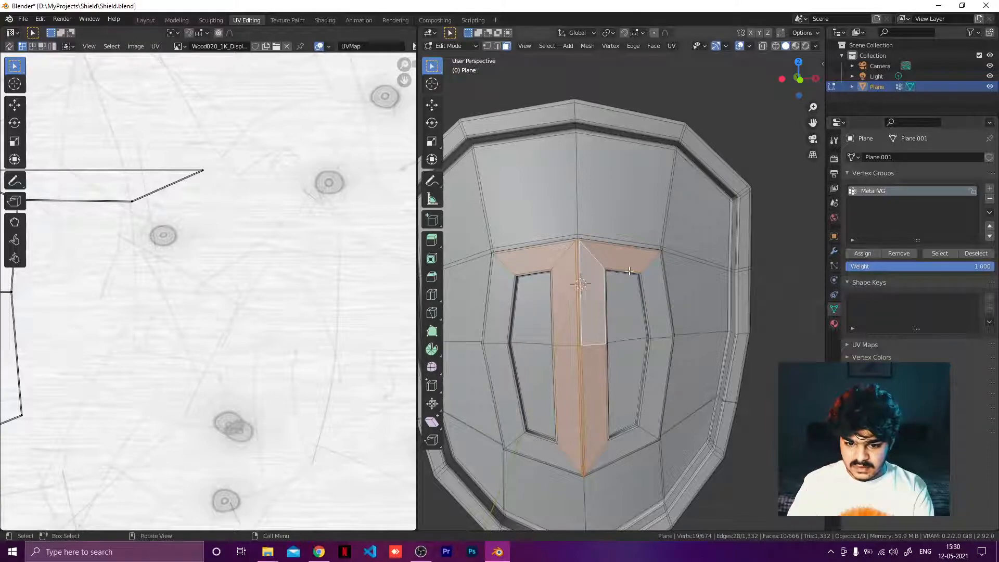
Step: Extend the selection with the faces framing both inner openings and add a second vertex group
key("c")
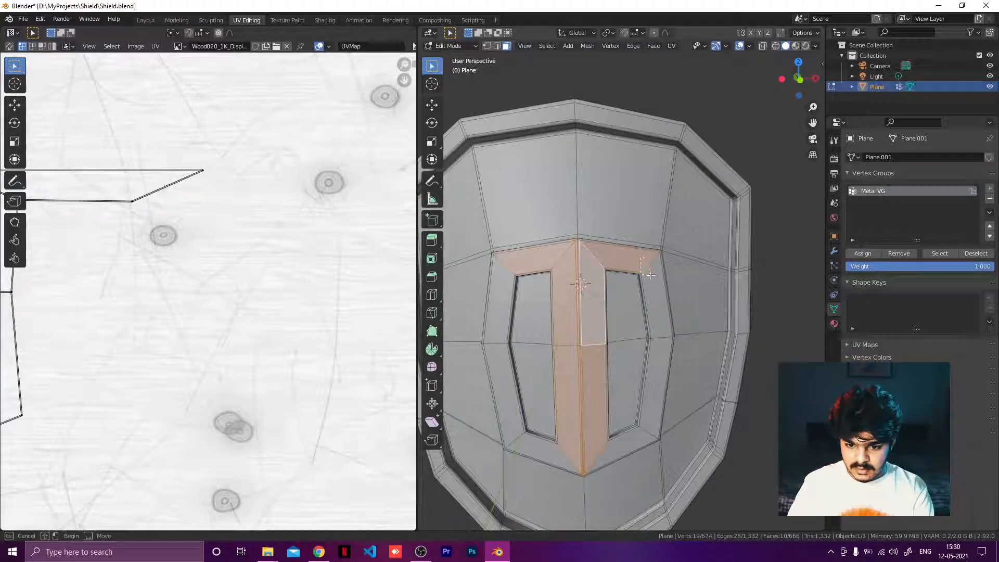
left_click_drag(653, 275, 655, 283)
middle_click_drag(657, 328, 626, 271)
left_click(627, 289, "shift")
left_click(590, 391, "shift")
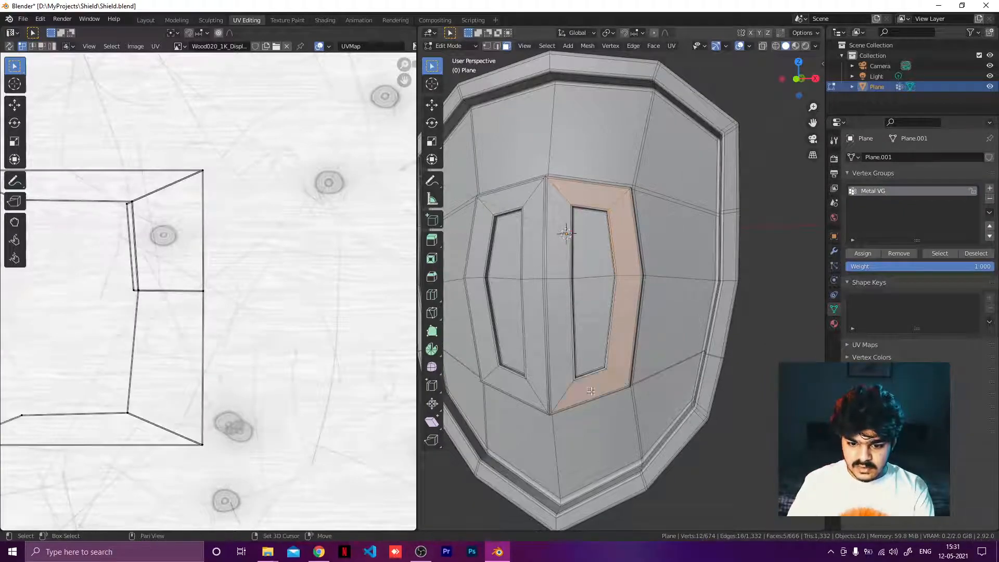
left_click(567, 399, "shift")
left_click(560, 237, "shift")
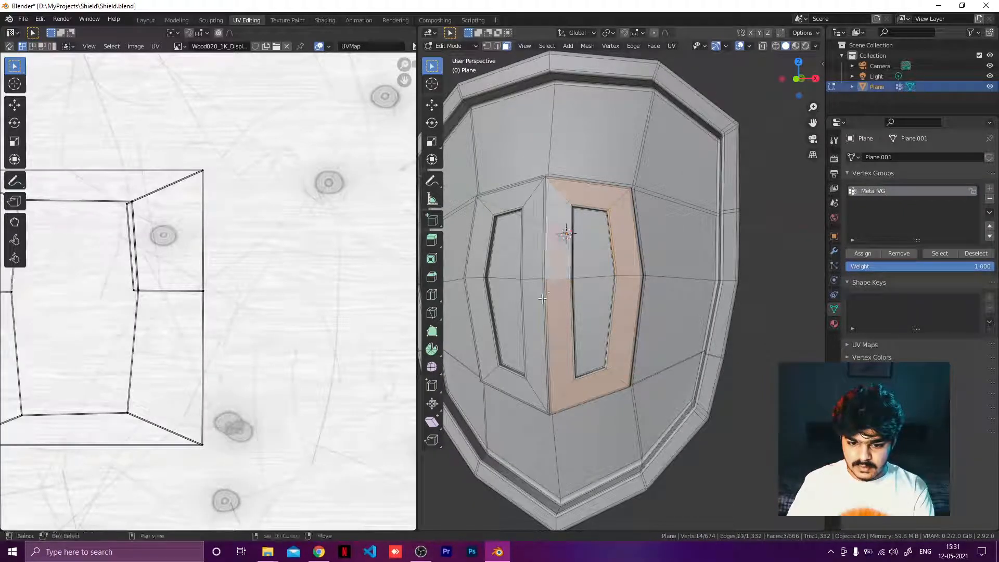
left_click(550, 359, "shift")
middle_click_drag(553, 351, 591, 345)
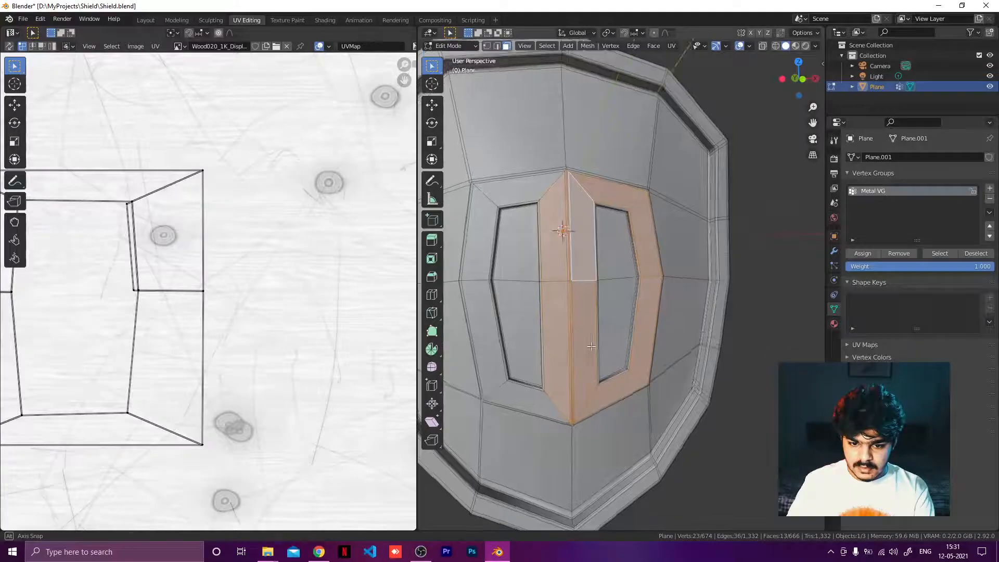
left_click(529, 186, "shift")
left_click(478, 238, "shift")
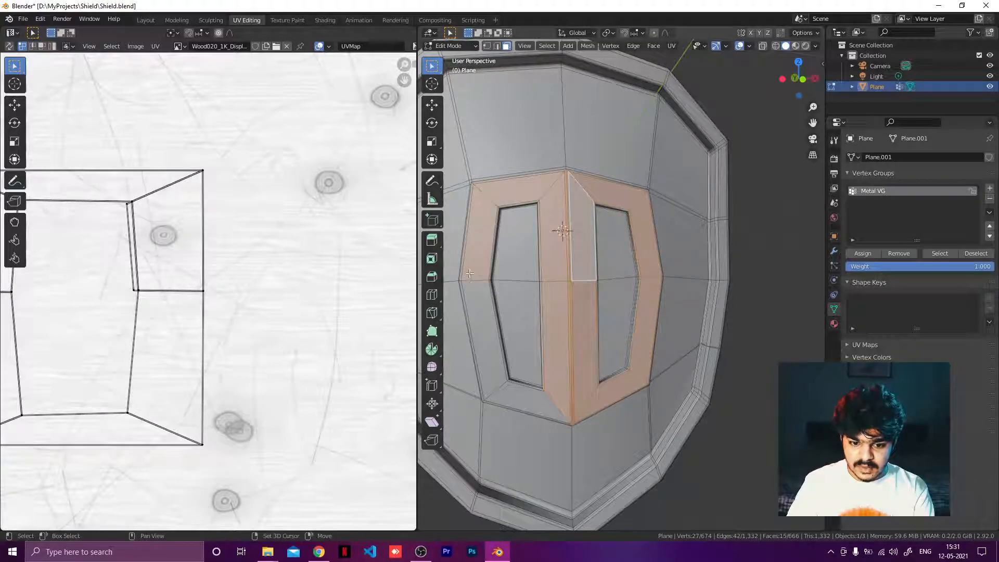
left_click(476, 333, "shift")
left_click(515, 399, "shift")
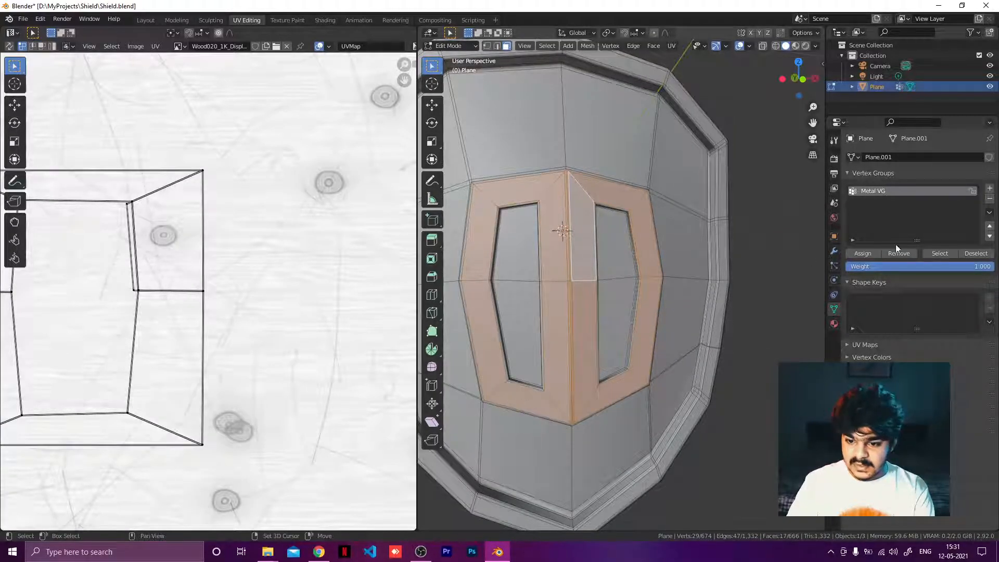
left_click(992, 191)
Step: Add the side faces along the right frame's outer edge to the selection
scroll(645, 203, "down", 2)
middle_click_drag(638, 201, 694, 229)
scroll(693, 229, "up", 3)
middle_click_drag(518, 239, 558, 240, "shift")
scroll(503, 256, "down", 2)
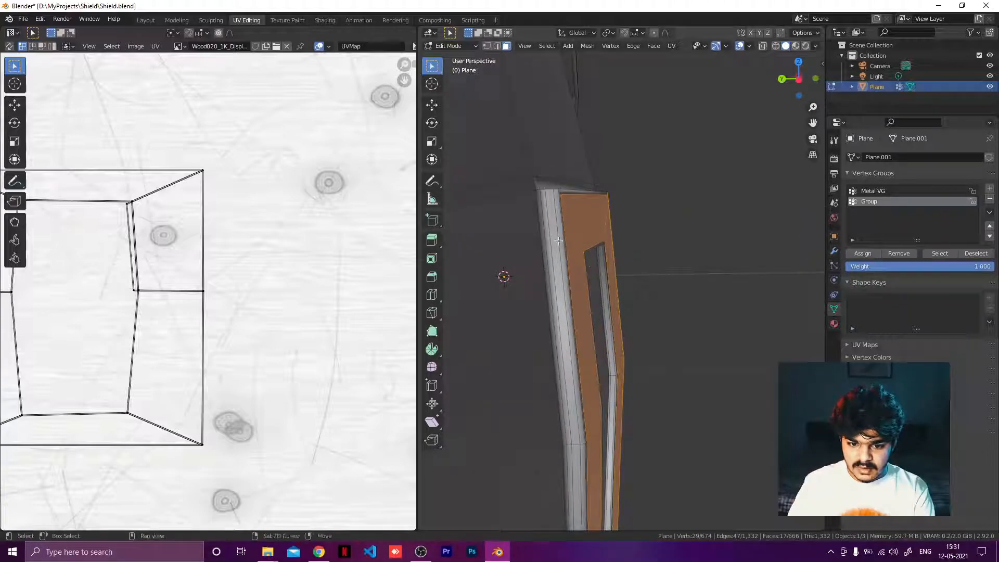
left_click(552, 214, "shift")
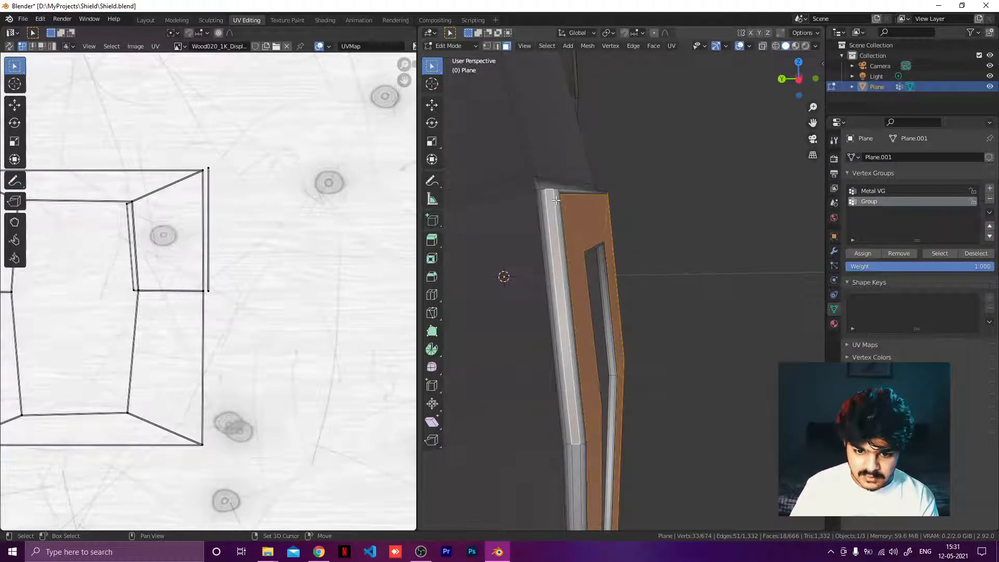
left_click(545, 208, "shift")
left_click(543, 207, "shift")
middle_click_drag(572, 265, 549, 99, "shift")
scroll(539, 193, "up", 2)
middle_click_drag(611, 255, 609, 276, "shift")
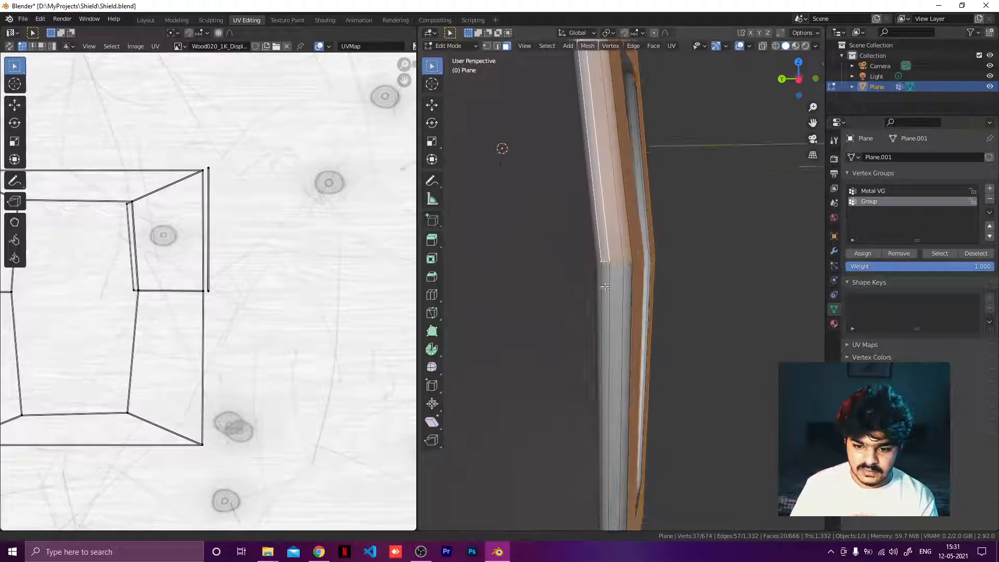
left_click(614, 274, "shift")
left_click(632, 274, "shift")
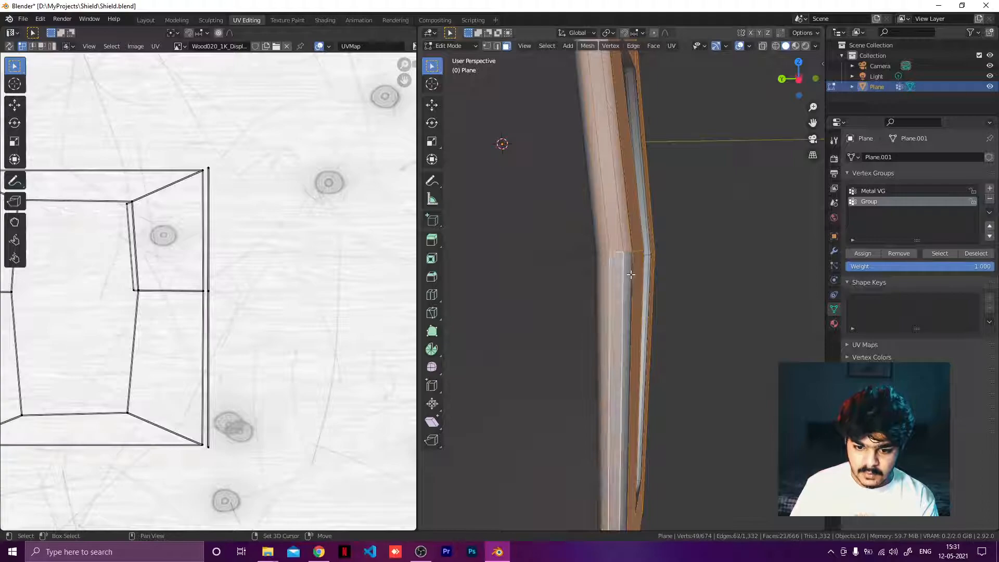
left_click(631, 274, "shift")
Step: Add the thin side faces along the upper edge of the right frame to the selection
middle_click_drag(631, 311, 563, 62, "shift")
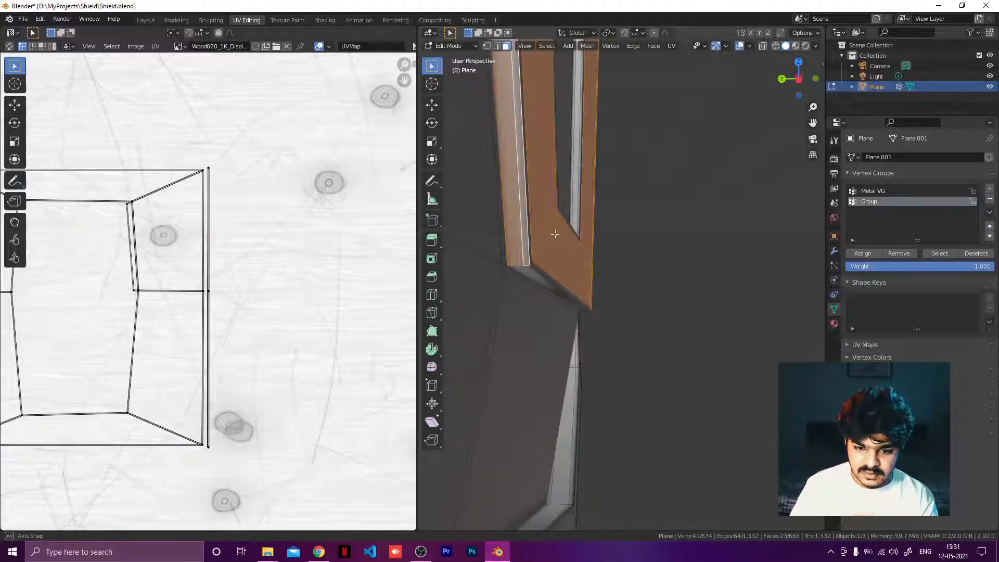
middle_click_drag(555, 234, 553, 187)
left_click(568, 187, "shift")
left_click(564, 201, "shift")
left_click(563, 204, "shift")
left_click(587, 237, "shift")
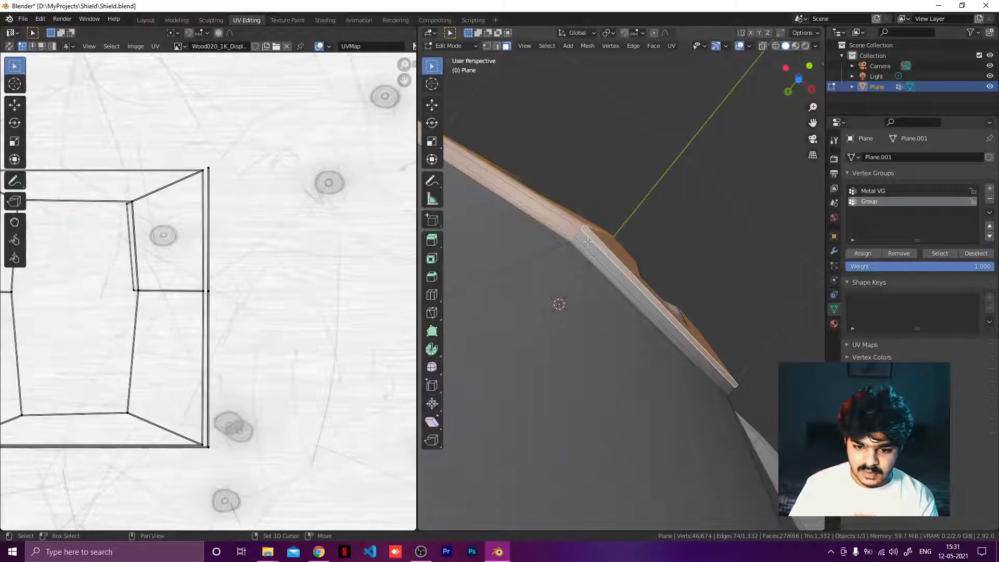
left_click(582, 240, "shift")
left_click(578, 244, "shift")
middle_click_drag(576, 247, 504, 316)
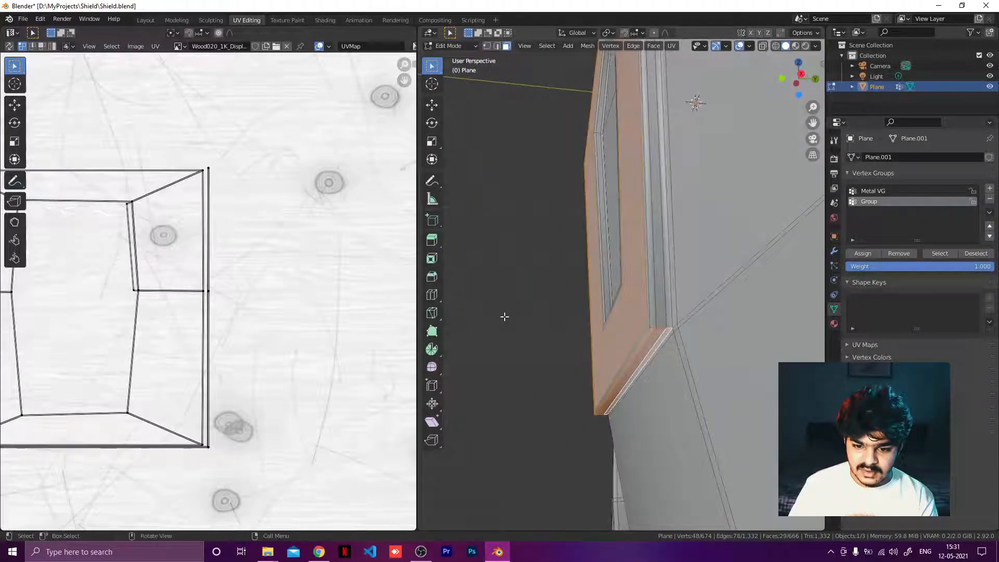
Step: Add the inner side faces at the frame's lower corner to the selection
left_click(659, 306, "shift")
left_click(649, 320, "shift")
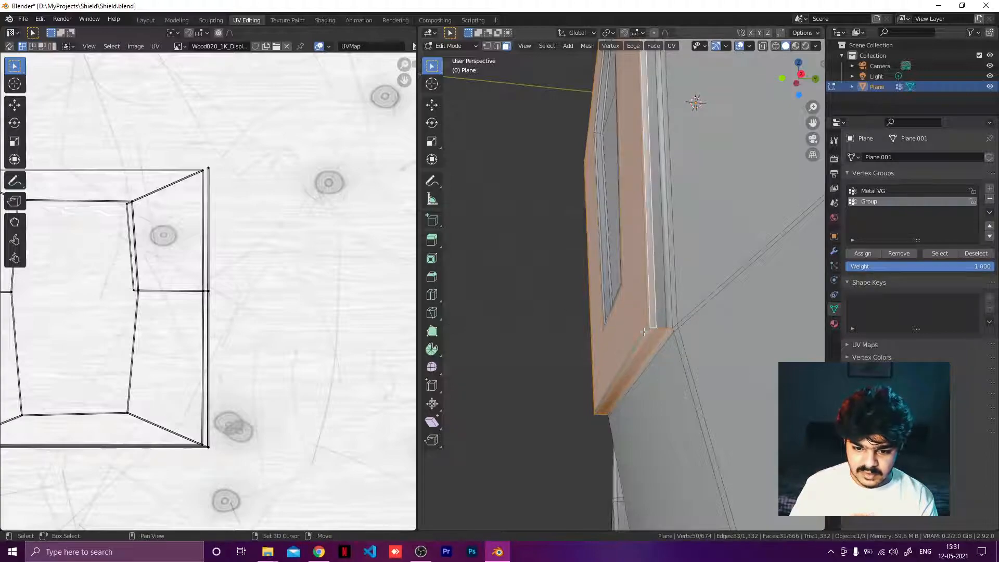
left_click(643, 332, "shift")
middle_click_drag(644, 333, 783, 297)
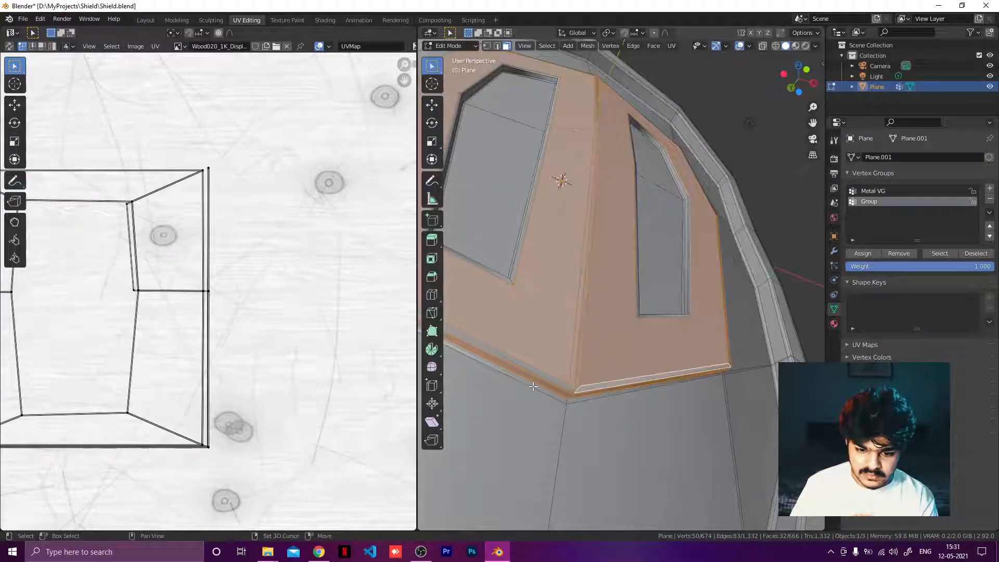
left_click(546, 374, "shift")
middle_click_drag(546, 374, 606, 390)
left_click(545, 353, "shift")
middle_click_drag(544, 321, 522, 296)
left_click(476, 303, "shift")
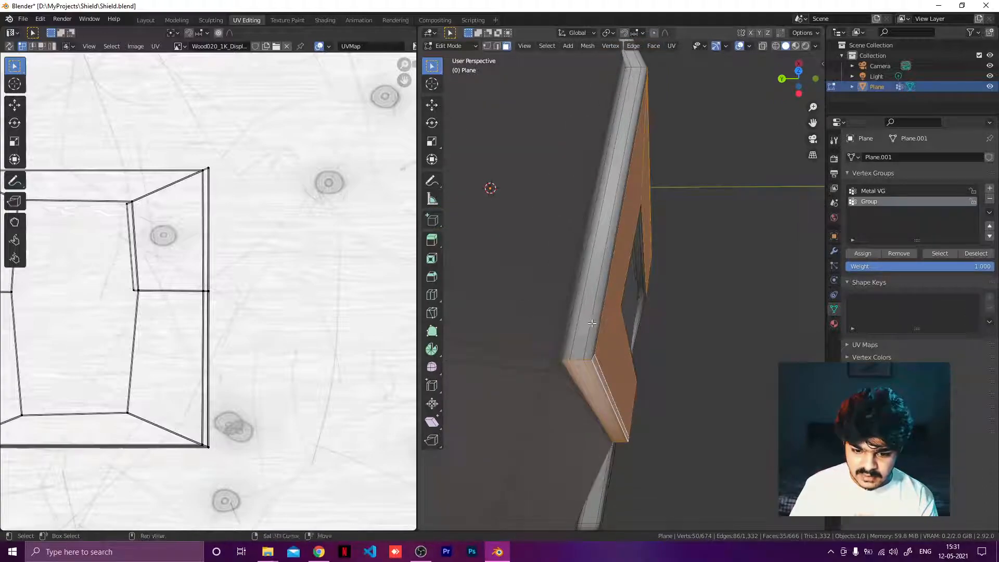
Step: Extend the selection with the outer rim faces running along the frame's edge
left_click(581, 337, "shift")
left_click(567, 339, "shift")
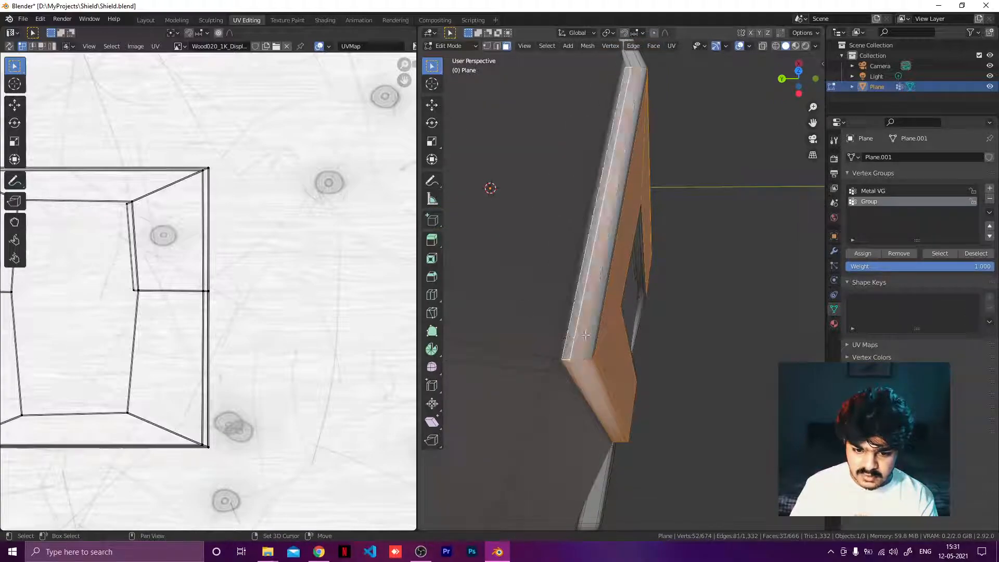
left_click(590, 332, "shift")
middle_click_drag(589, 332, 560, 247)
scroll(582, 314, "up", 3)
middle_click_drag(561, 247, 569, 285, "shift")
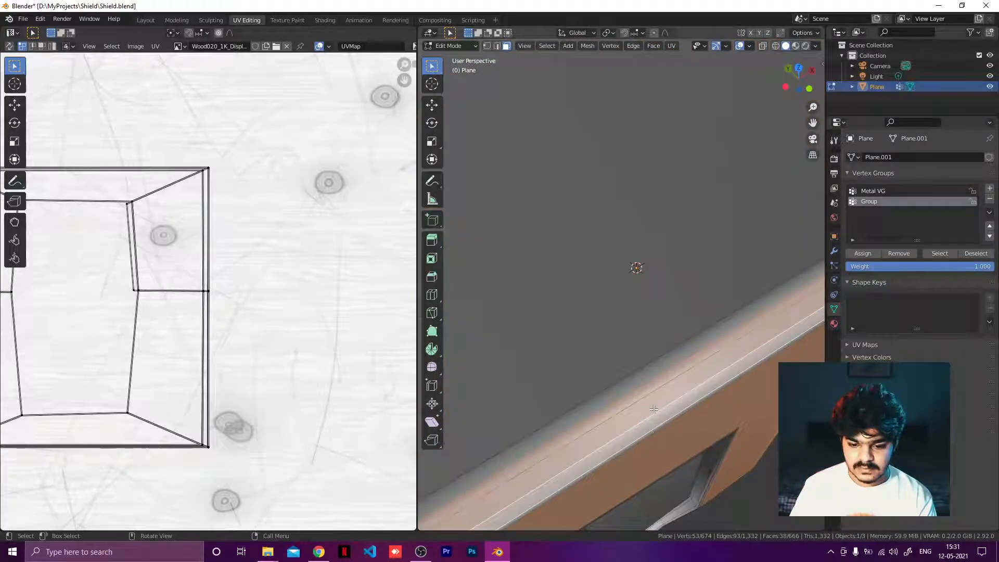
middle_click_drag(654, 409, 539, 256)
left_click(624, 354, "shift")
scroll(644, 362, "down", 3)
scroll(598, 330, "down", 3)
scroll(616, 348, "down", 3)
scroll(586, 351, "up", 4)
scroll(671, 297, "up", 3)
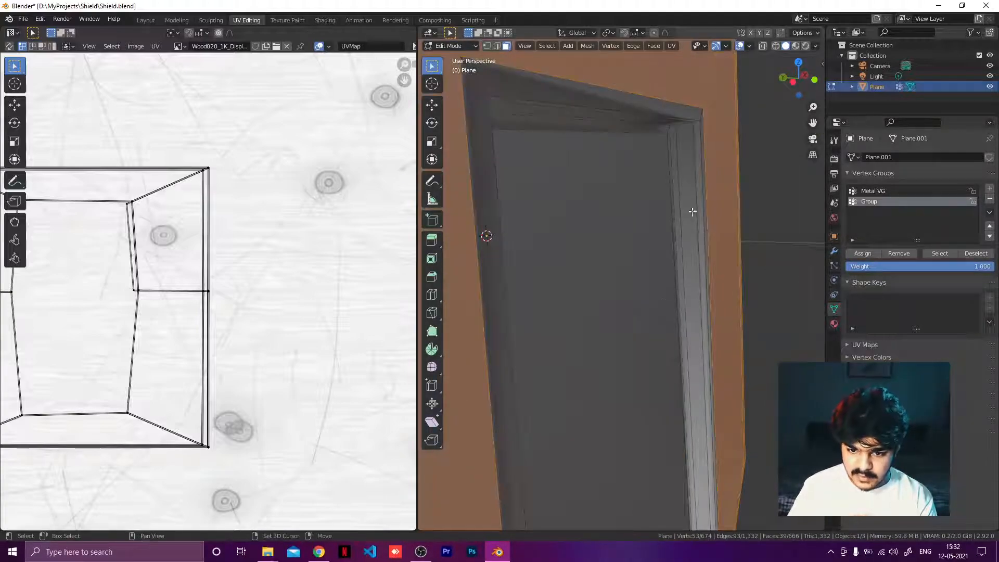
Step: Add the inner side faces around the top of the opening to the selection
left_click(692, 114, "shift")
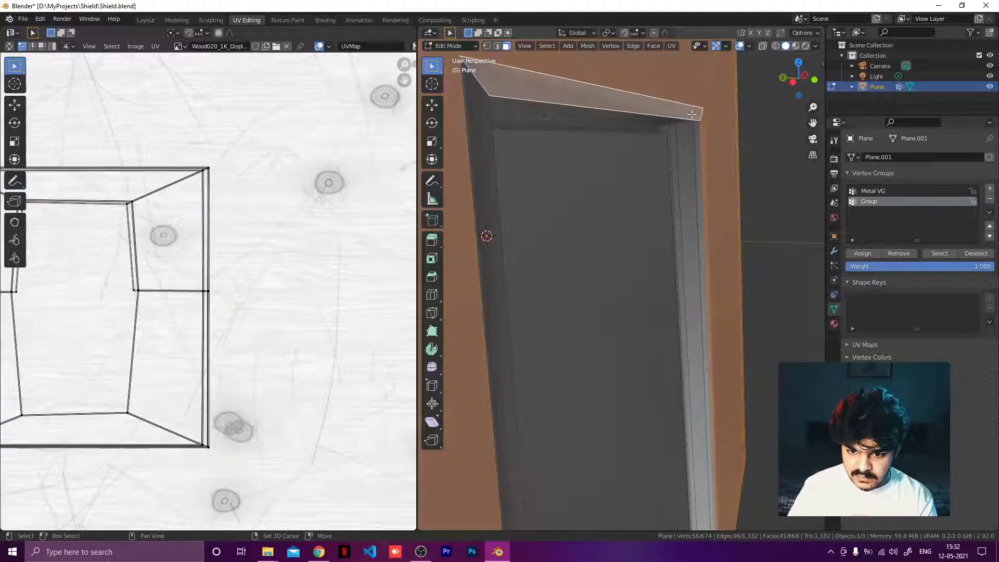
left_click(672, 122, "shift")
left_click(692, 133, "shift")
left_click(697, 151, "shift")
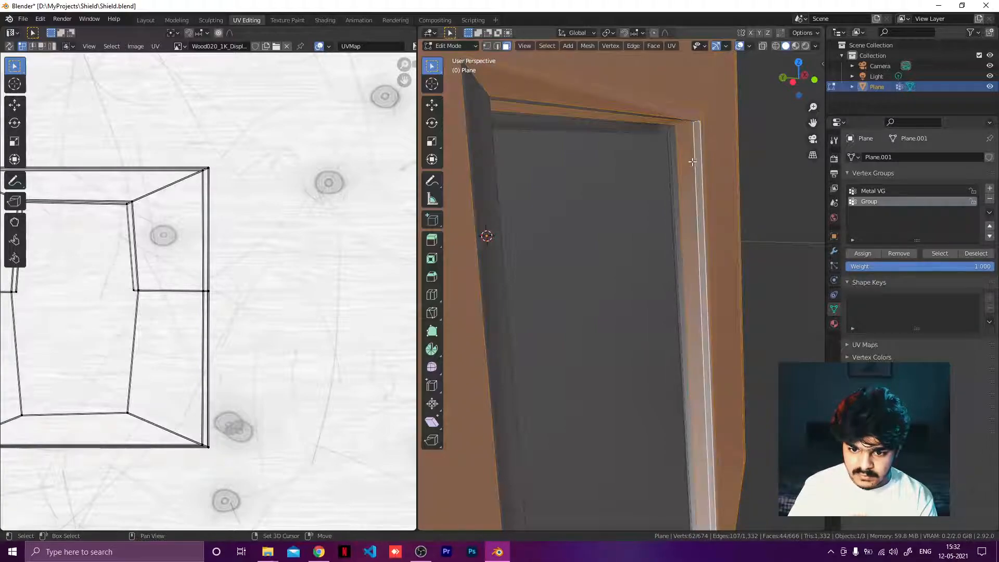
left_click(675, 162, "shift")
middle_click_drag(689, 158, 564, 384)
scroll(687, 133, "down", 4)
scroll(670, 133, "up", 4)
left_click(668, 338, "shift")
scroll(665, 335, "down", 3)
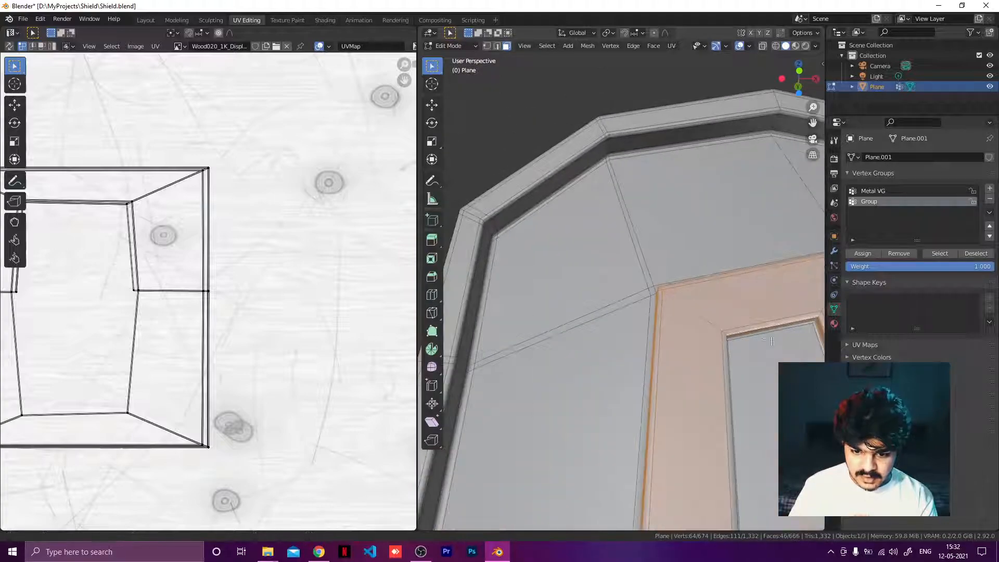
Step: Add the narrow inner faces along the opening's left side to the selection
middle_click_drag(715, 392, 661, 375)
scroll(582, 404, "up", 3)
middle_click_drag(582, 404, 626, 260, "shift")
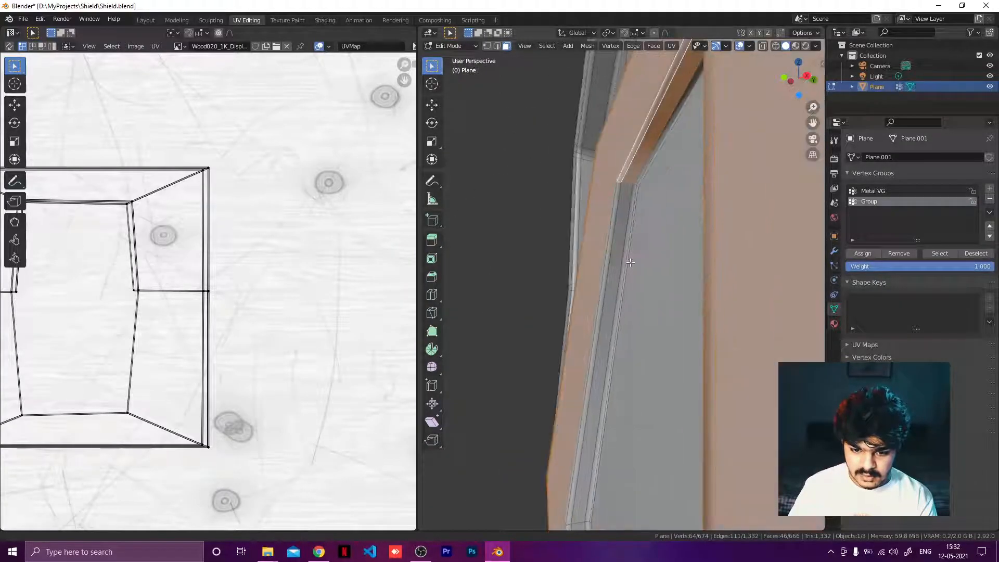
left_click(609, 212, "shift")
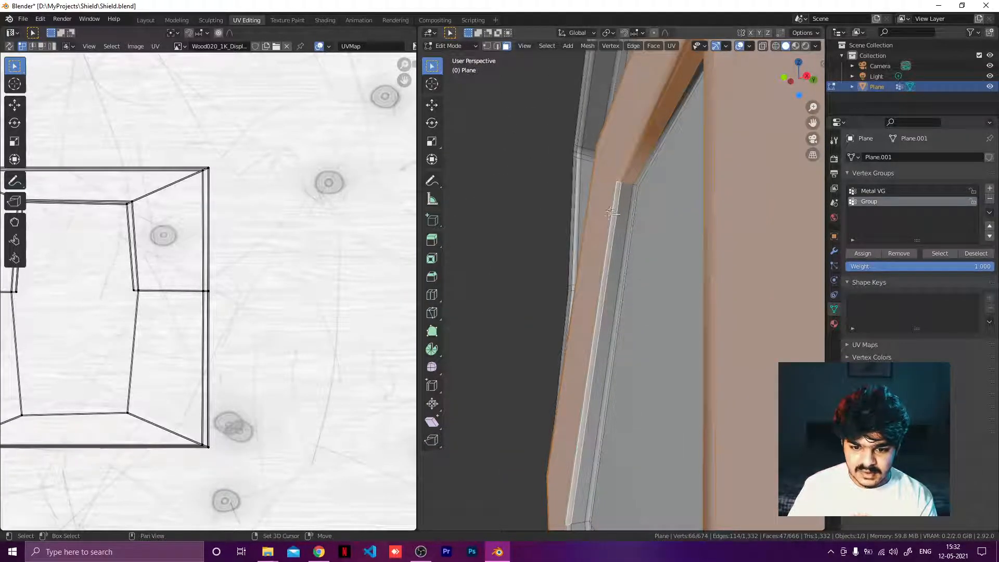
left_click(616, 216, "shift")
left_click(621, 228, "shift")
middle_click_drag(616, 235, 611, 236)
scroll(611, 236, "up", 2)
middle_click_drag(574, 311, 637, 156)
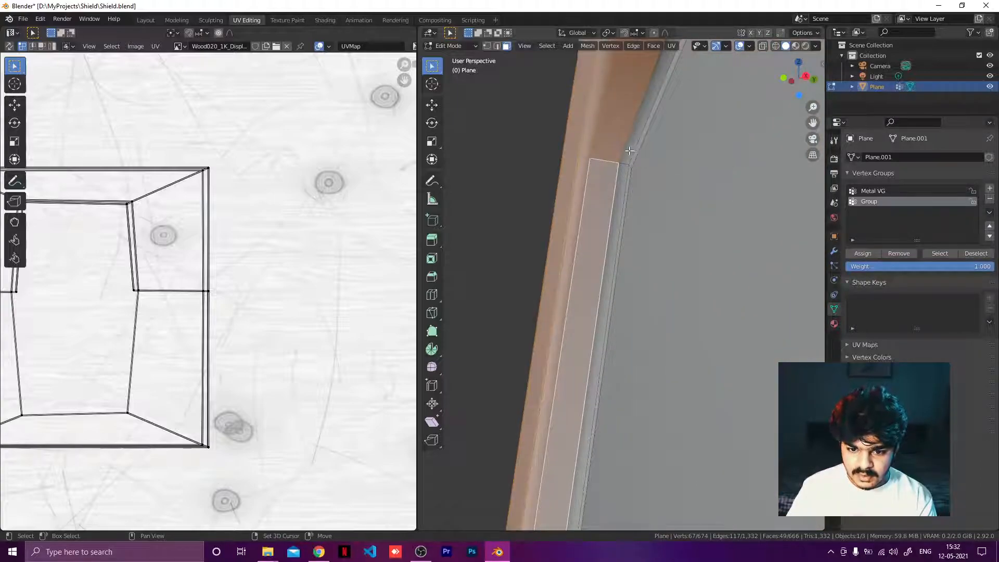
Step: Select additional inner side faces along the lower part of the opening
left_click(629, 150, "shift")
left_click(616, 225, "shift")
middle_click_drag(630, 239, 771, 333, "shift")
left_click(512, 243, "shift")
left_click(536, 248, "shift")
left_click(555, 252, "shift")
middle_click_drag(638, 318, 654, 120, "shift")
mouse_move(633, 350)
middle_mouse_down("shift")
mouse_move(654, 169)
mouse_move(644, 400)
middle_mouse_up("shift")
left_click(549, 286, "shift")
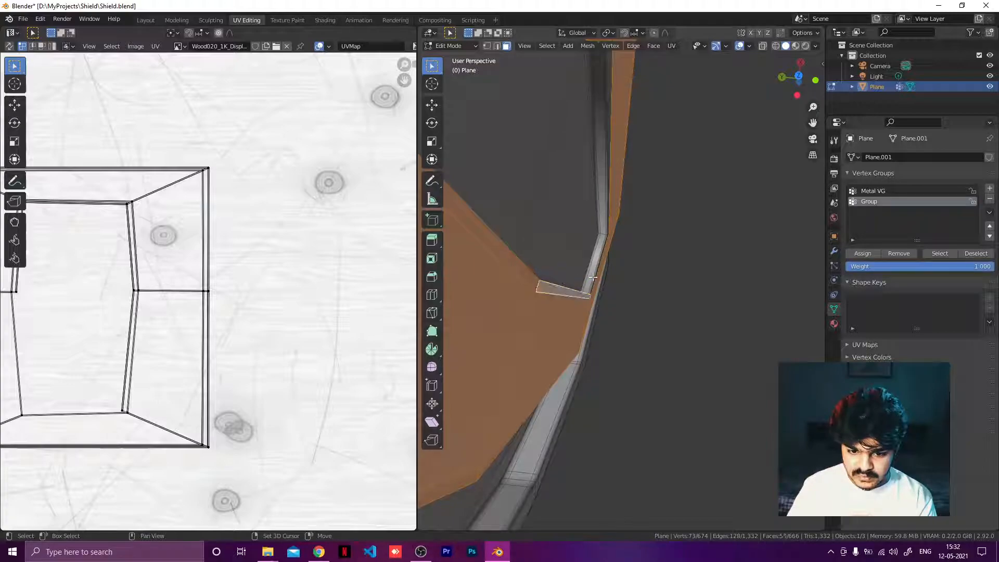
Step: Add the small corner faces at the bottom of the opening to the selection
left_click(599, 264, "shift")
left_click(593, 263, "shift")
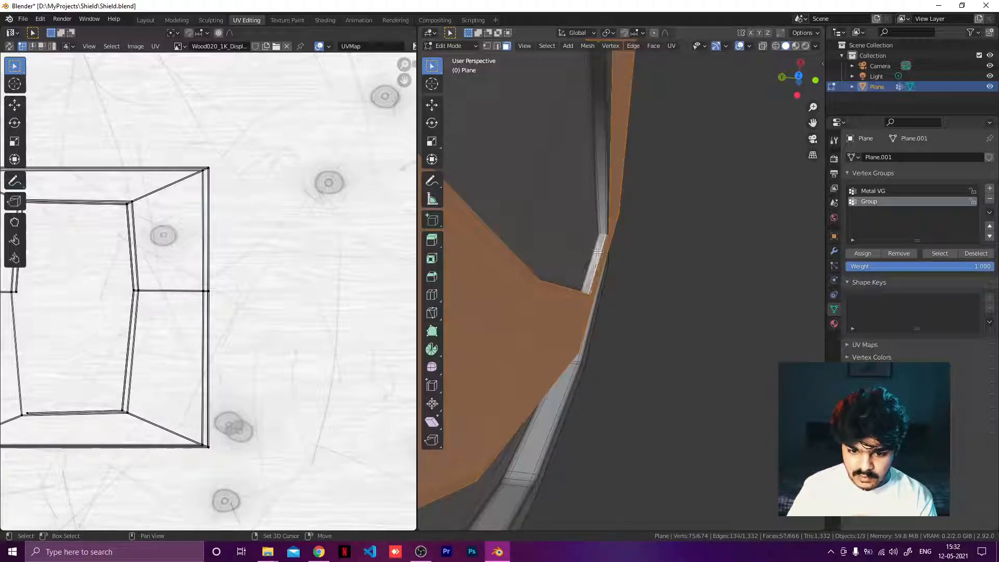
left_click(602, 229, "shift")
left_click(607, 224, "shift")
middle_click_drag(606, 224, 732, 357)
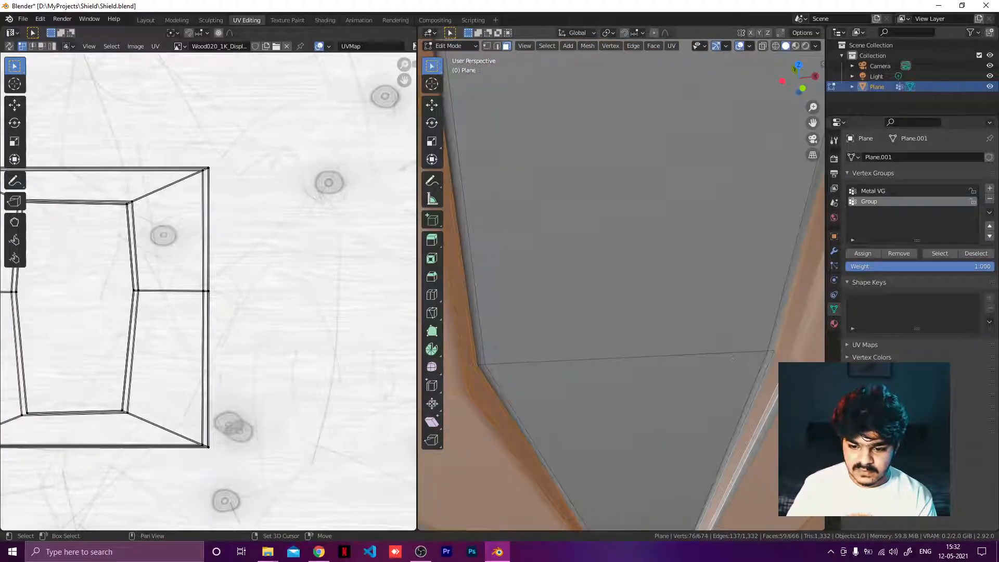
left_click(738, 443, "shift")
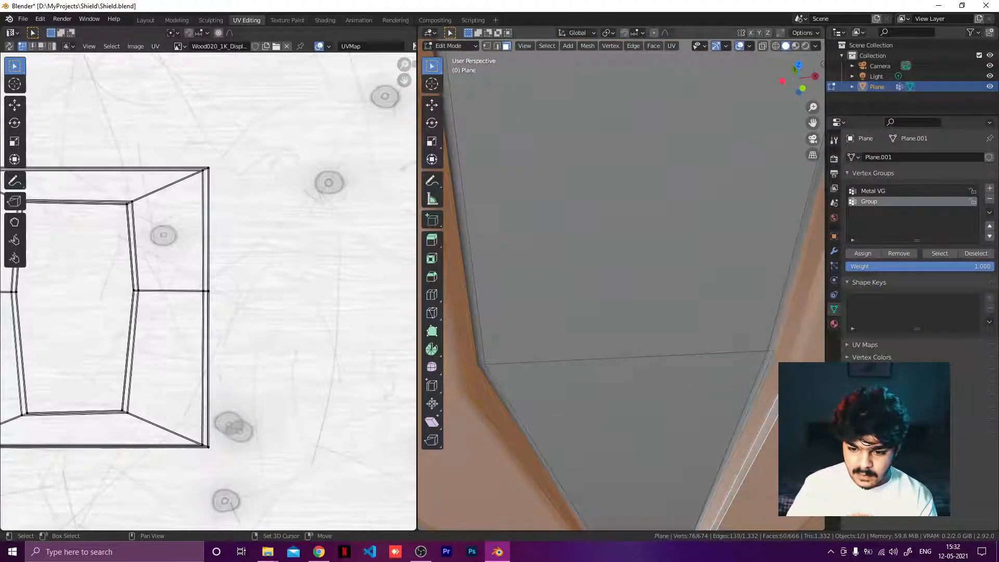
left_click(778, 360, "shift")
middle_click_drag(767, 394, 619, 463)
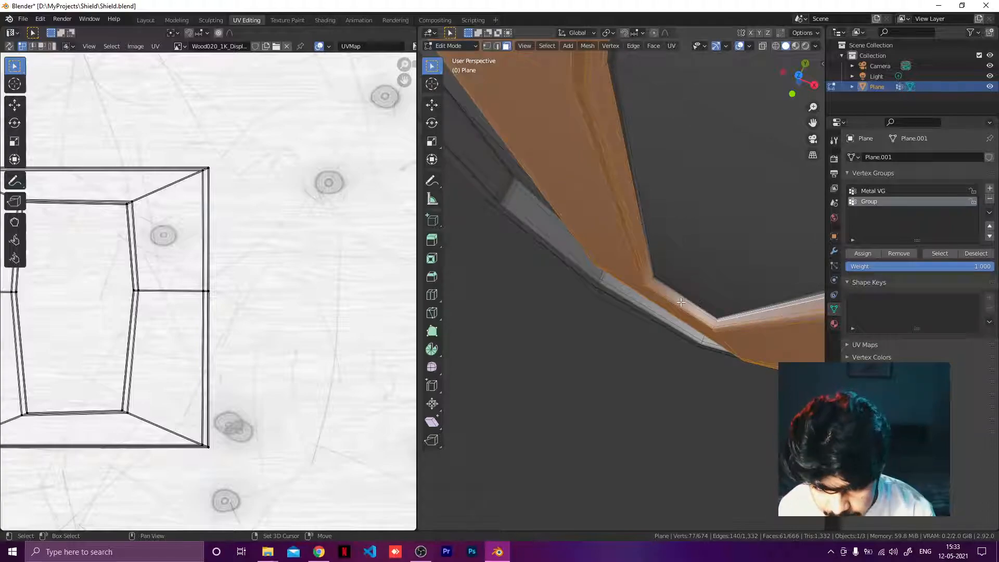
Step: Assign the selected faces to both the Group and Metal VG vertex groups
middle_click_drag(683, 316, 860, 221)
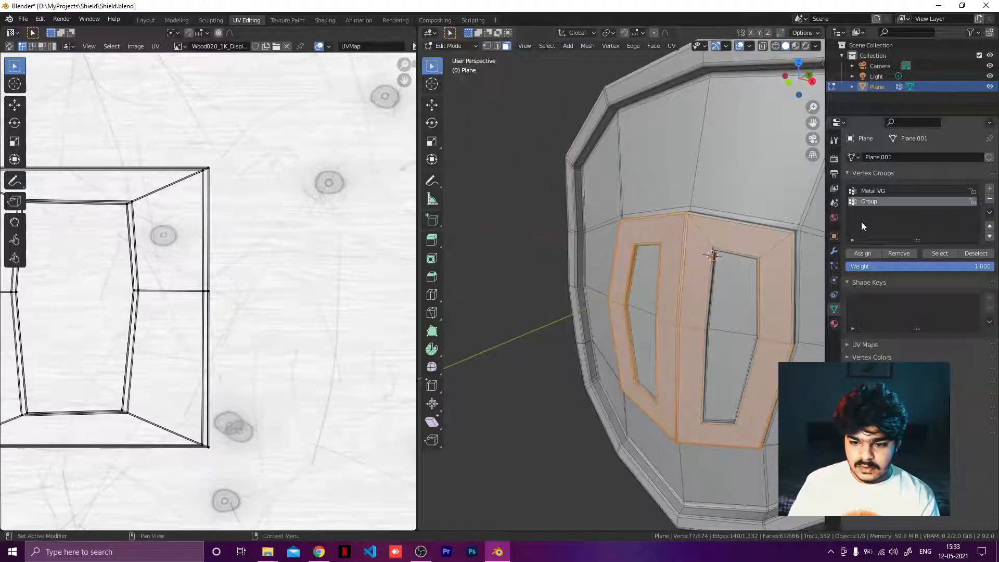
left_click(864, 253)
left_click(873, 192)
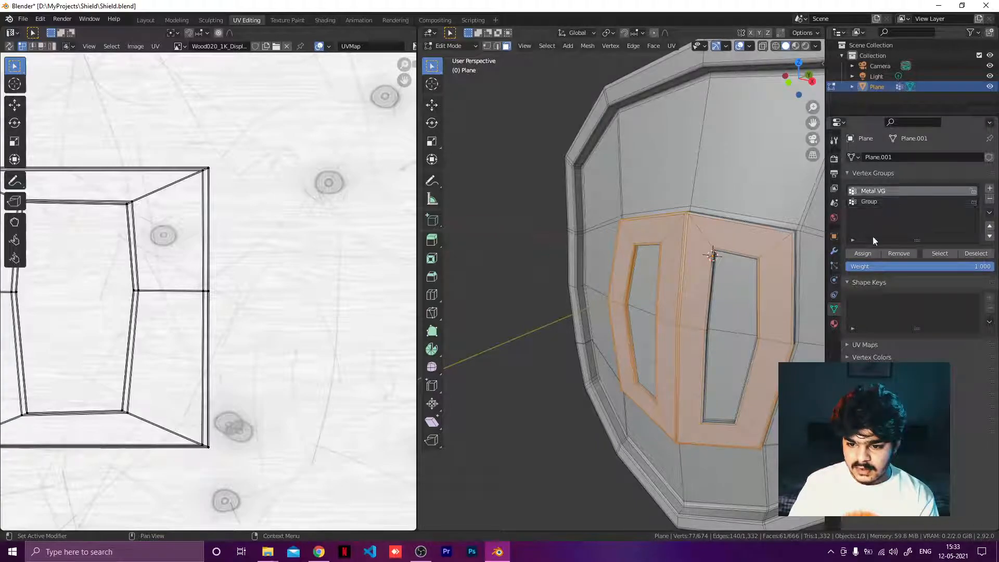
left_click(861, 253)
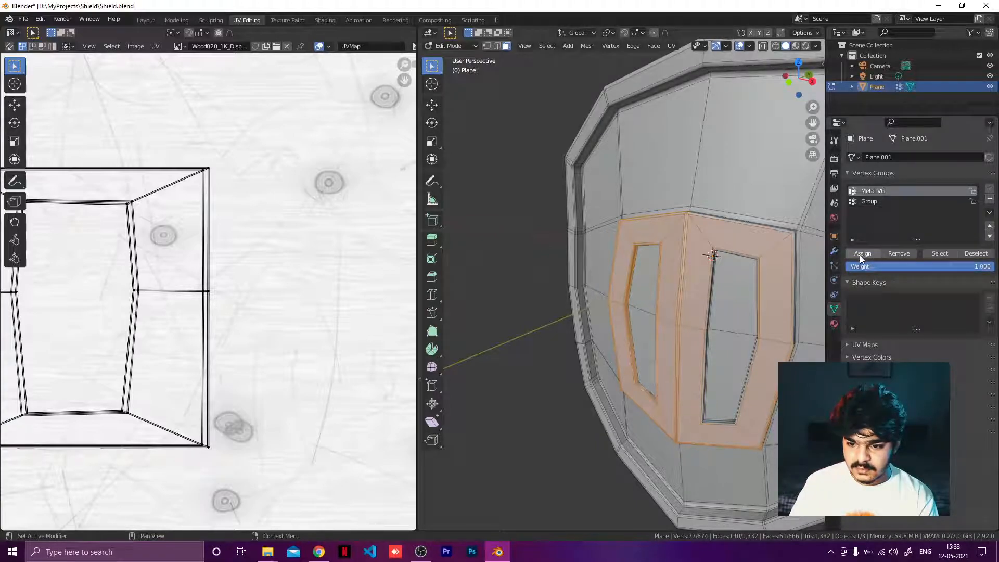
Step: Add a side face at the lower edge of the left opening to the selection
mouse_move(682, 284)
middle_mouse_down()
mouse_move(690, 309)
mouse_move(692, 299)
middle_mouse_up()
scroll(692, 300, "up", 5)
middle_click_drag(684, 375, 683, 334)
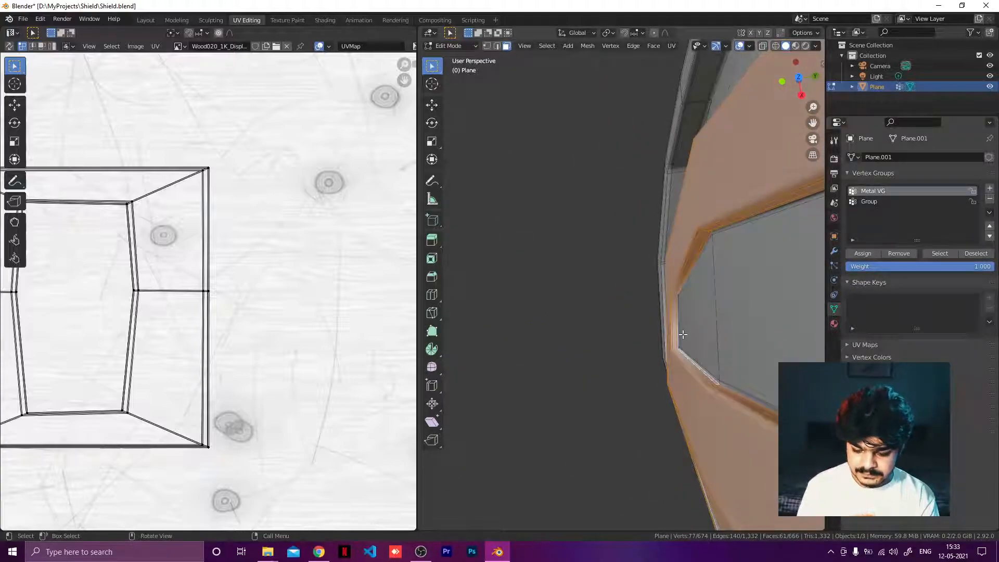
scroll(683, 335, "down", 4)
middle_click_drag(539, 381, 740, 472)
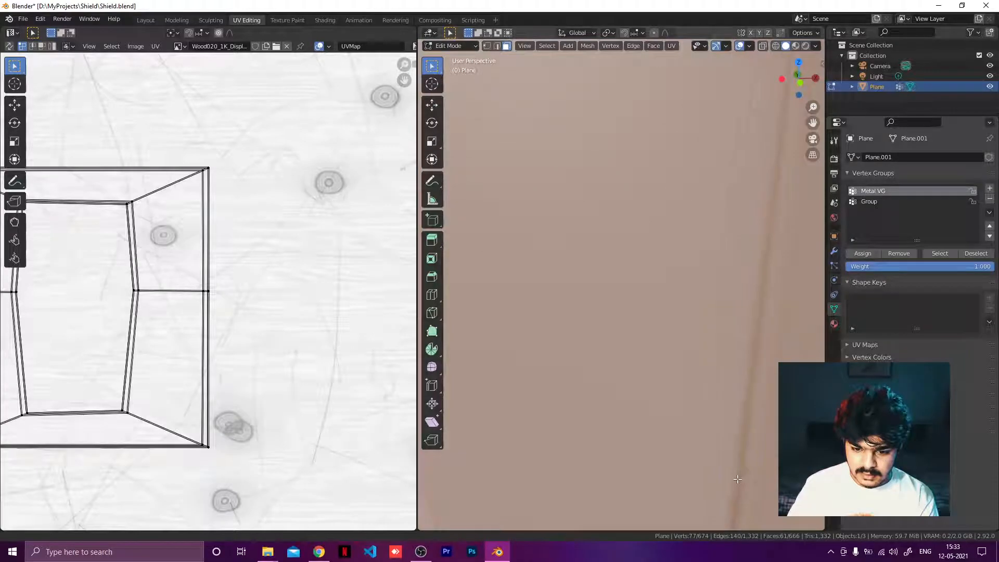
scroll(698, 371, "down", 4)
scroll(698, 371, "down", 3)
middle_click_drag(670, 446, 730, 403)
scroll(673, 437, "up", 4)
middle_click_drag(673, 437, 700, 269, "shift")
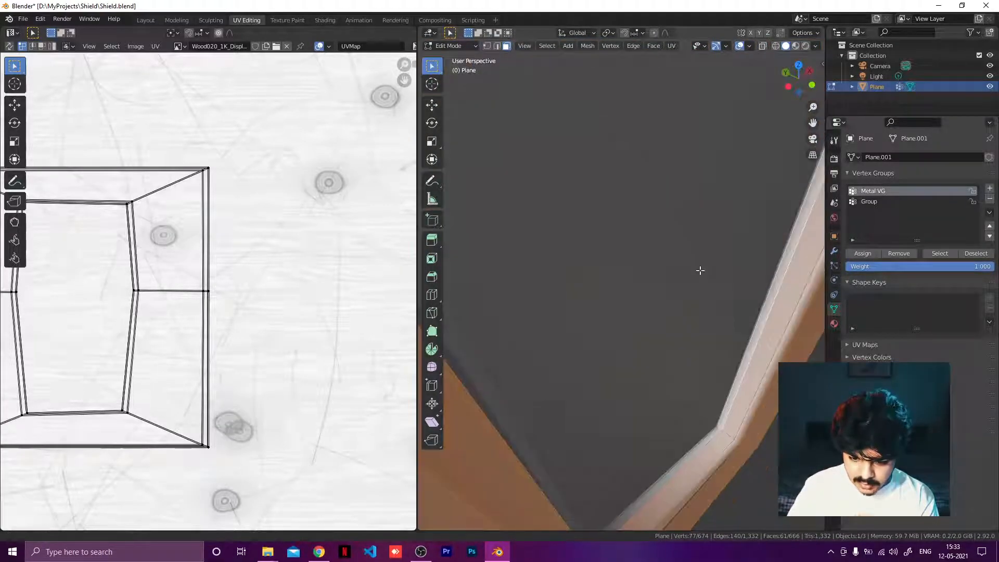
scroll(702, 269, "down", 2)
left_click(692, 411, "shift")
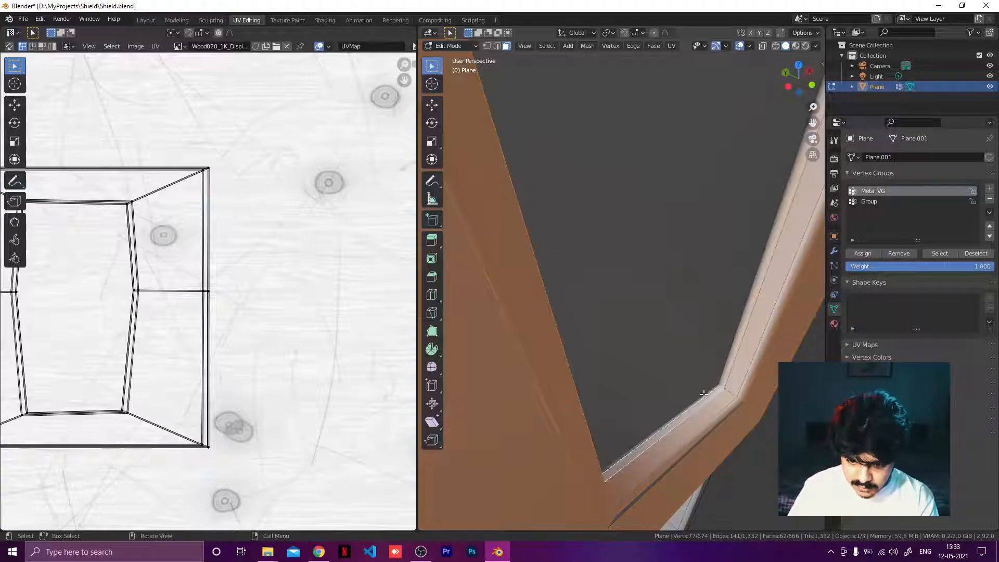
Step: Add the bottom inner edge face of the opening to the selection
middle_click_drag(703, 394, 615, 430)
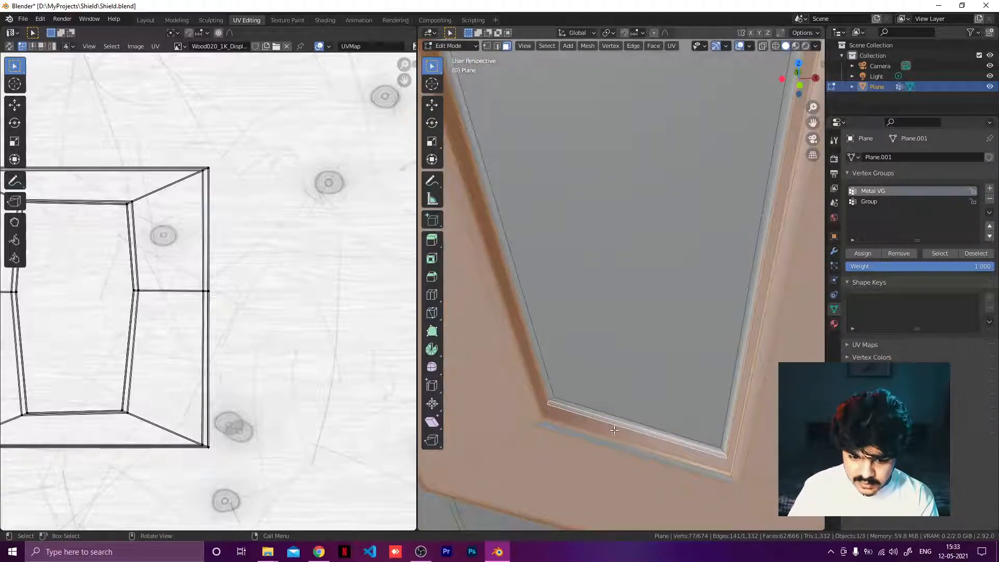
left_click(608, 445, "shift")
scroll(608, 445, "down", 5)
middle_click_drag(695, 332, 610, 525, "shift")
middle_click_drag(631, 396, 499, 479, "shift")
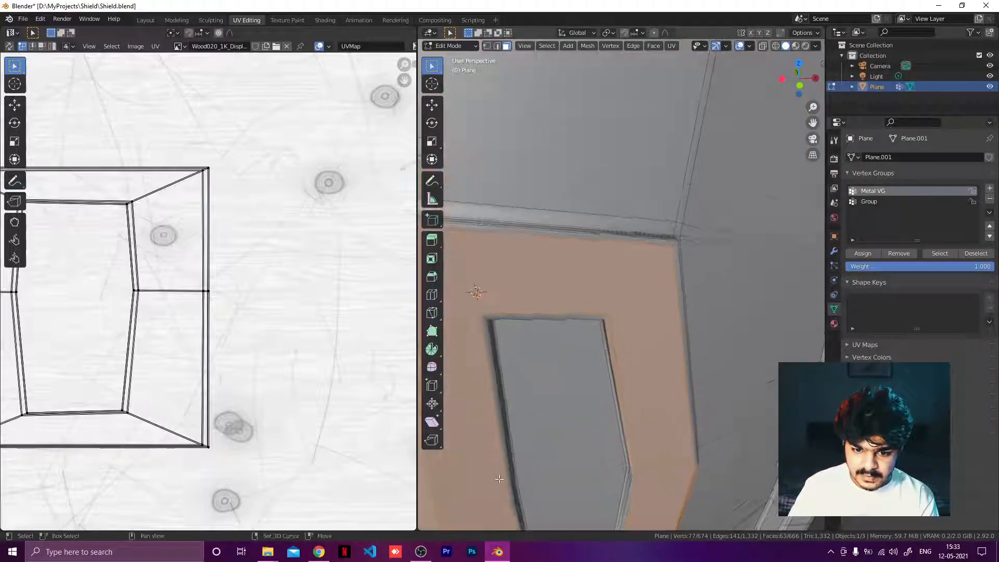
middle_click_drag(598, 378, 556, 432)
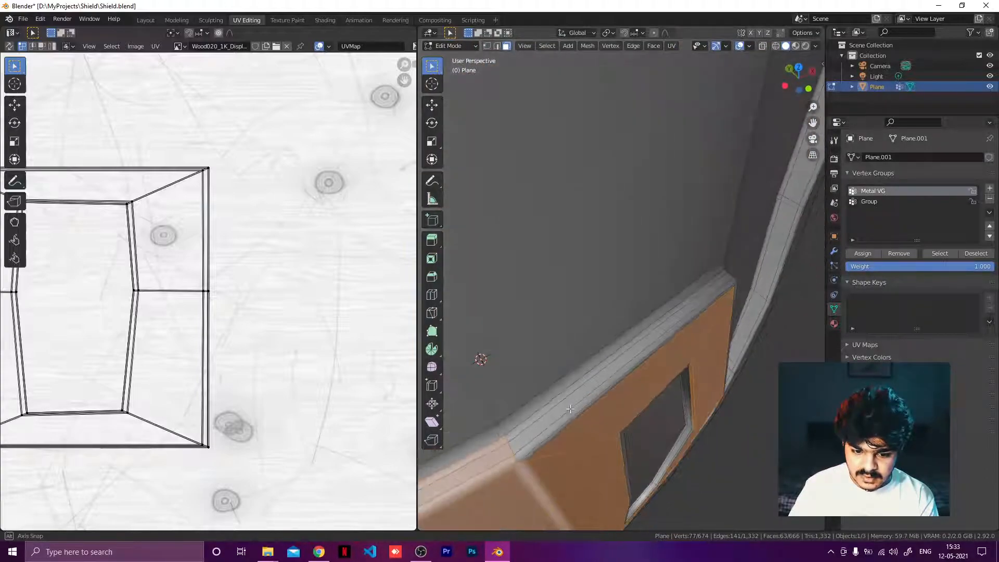
Step: Add the thin rim faces along the frame's upper outer edge to the selection
left_click(567, 425, "shift")
left_click(563, 433, "shift")
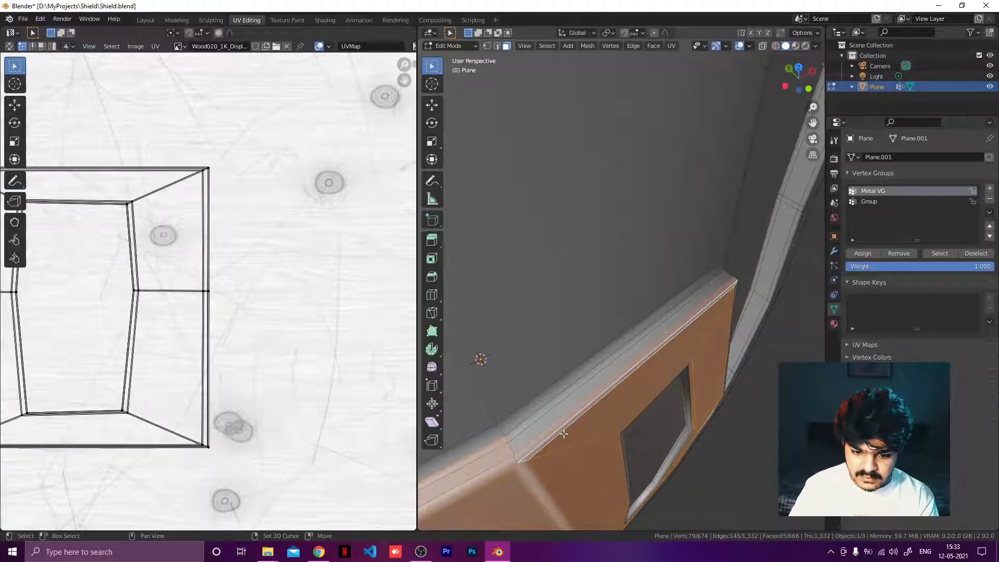
left_click(530, 423, "shift")
left_click(530, 421, "shift")
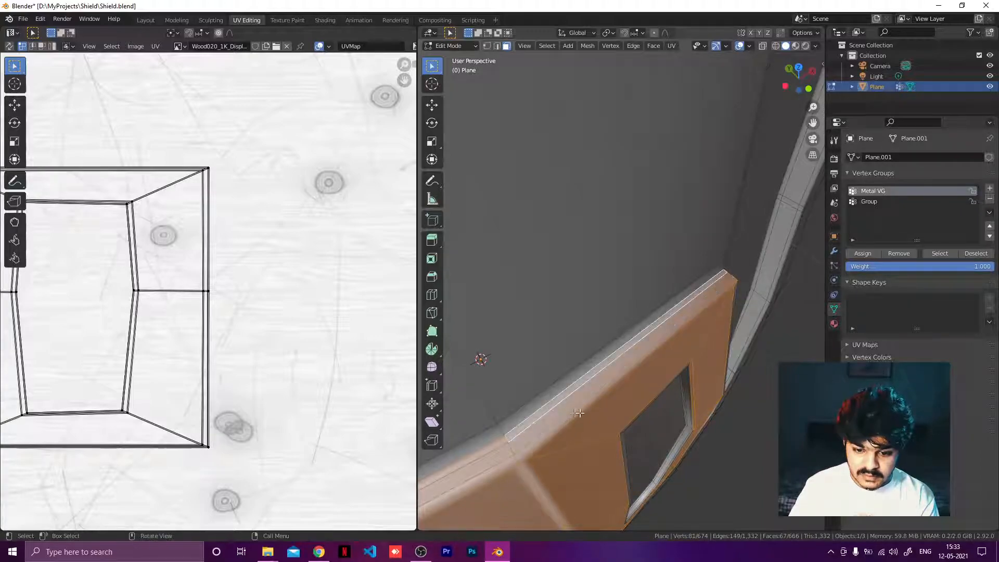
middle_click_drag(530, 421, 489, 324)
left_click(546, 298, "shift")
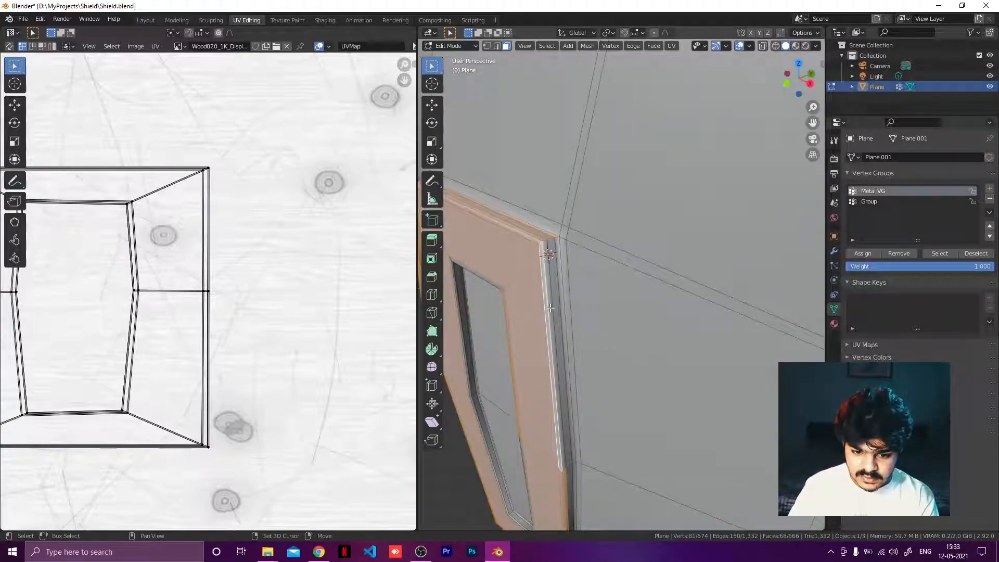
Step: Add the inner side faces along the opening's right edge to the selection
left_click(552, 305, "shift")
left_click(559, 298, "shift")
left_click(560, 297, "shift")
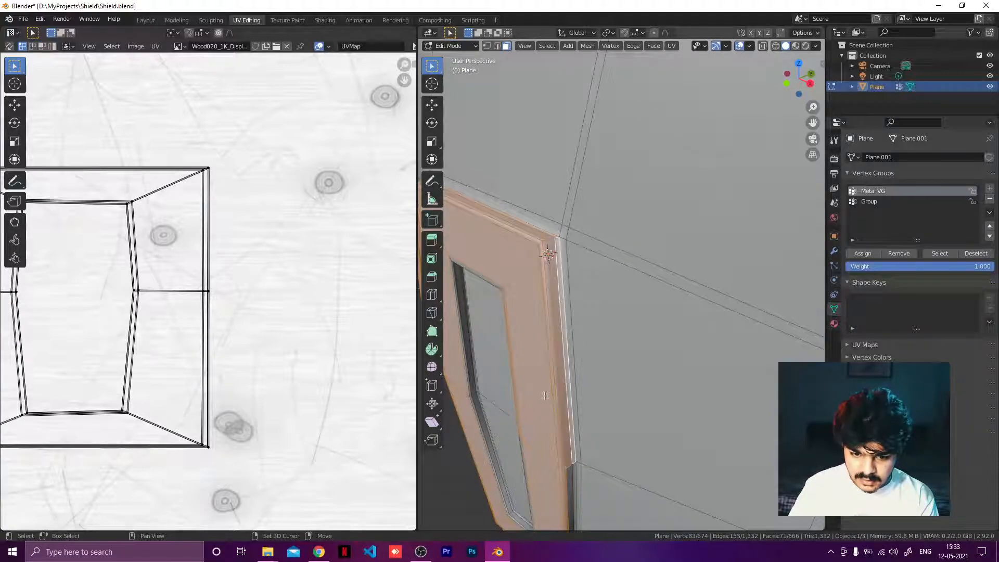
scroll(580, 416, "down", 5)
middle_click_drag(564, 472, 619, 191)
scroll(578, 415, "up", 6)
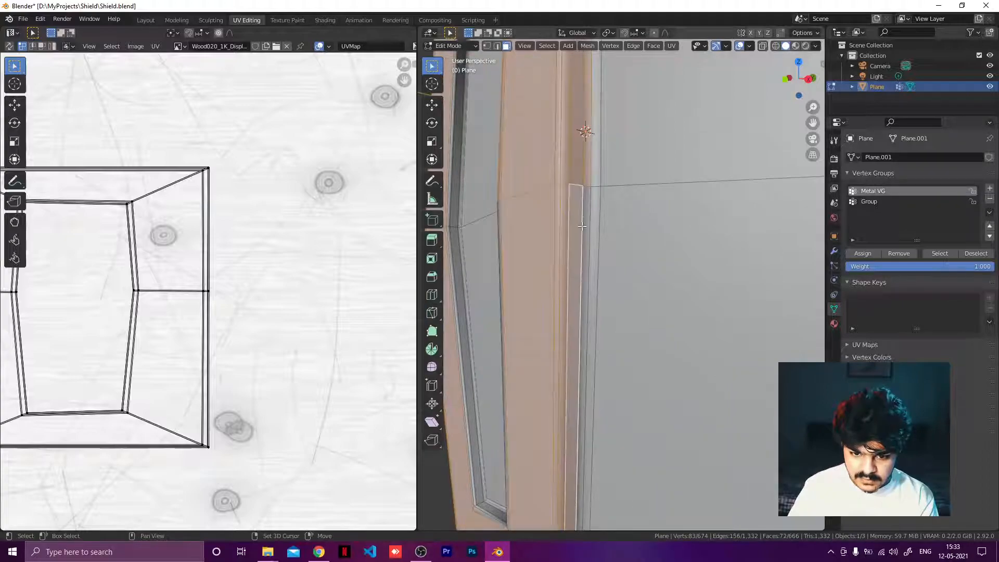
Step: Add the narrow bevel faces along the opening's inner edge to the selection
left_click(584, 245, "shift")
middle_click_drag(588, 361, 637, 379)
scroll(728, 344, "up", 3)
left_click(650, 377, "shift")
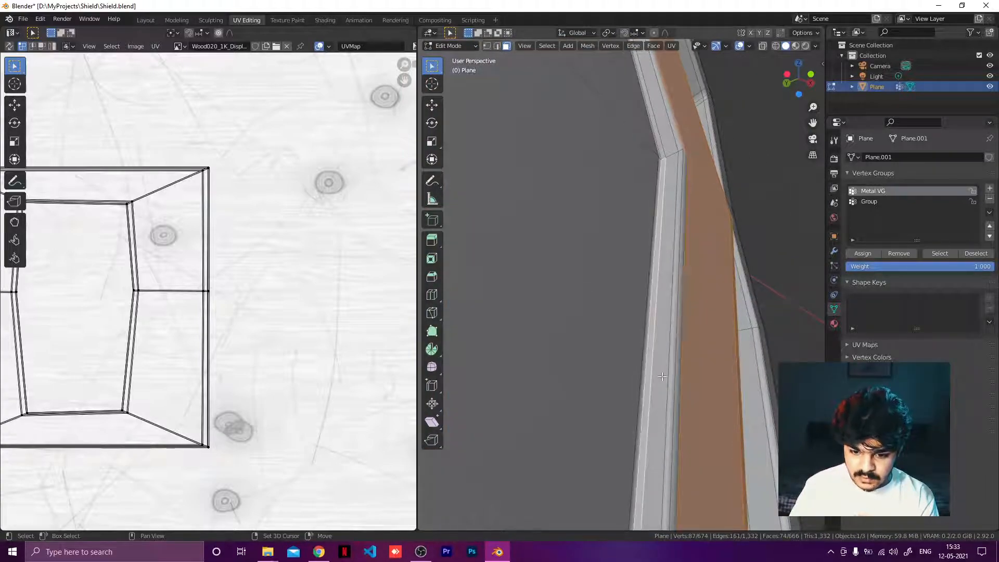
left_click(663, 376, "shift")
left_click(676, 376, "shift")
left_click(677, 371, "shift")
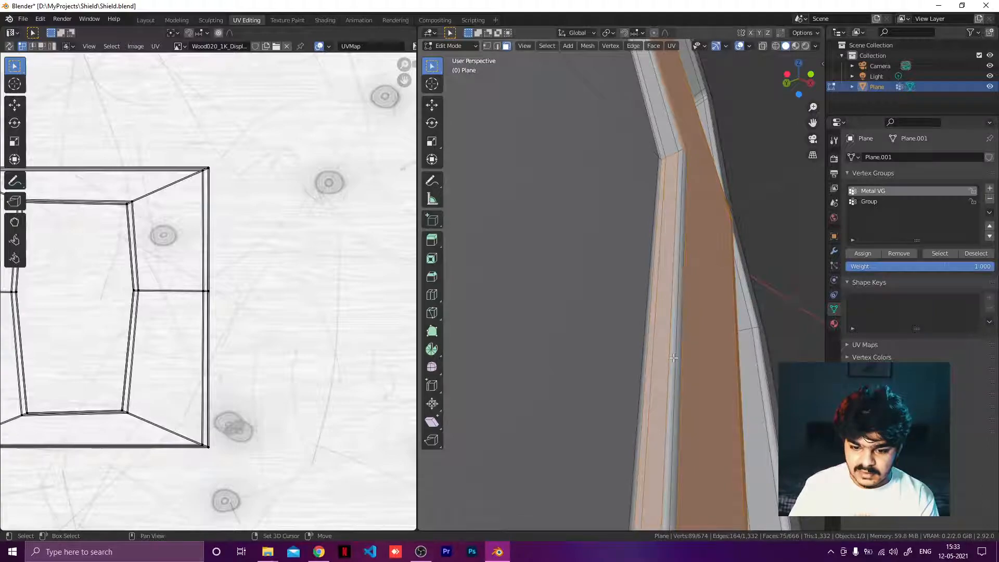
Step: Extend the selection along the bevel strip running down the opening's side
left_click(673, 358, "shift")
left_click(678, 365, "shift")
middle_click_drag(692, 203, 693, 373, "shift")
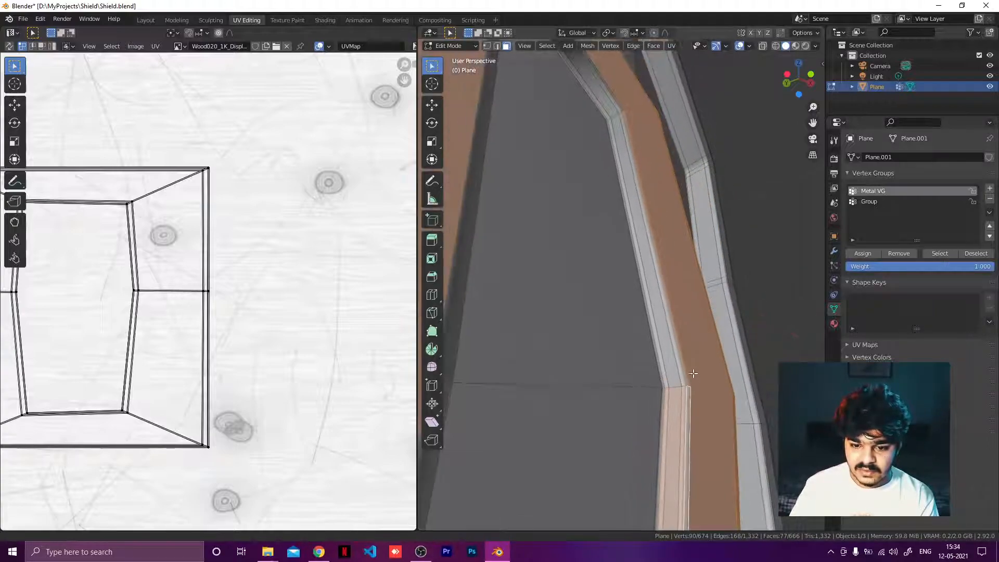
left_click(658, 338, "shift")
left_click(669, 328, "shift")
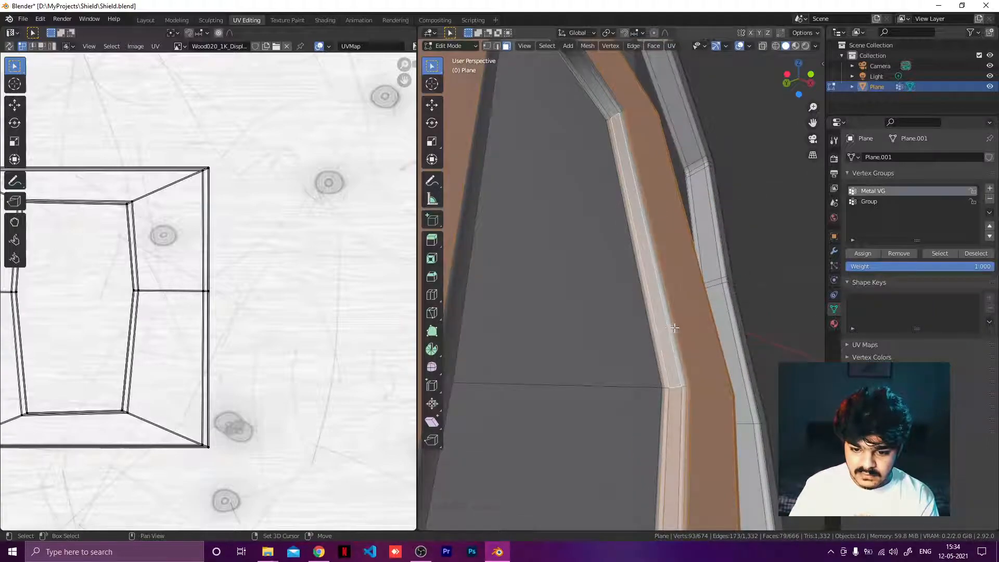
left_click(673, 324, "shift")
Step: Add the corner faces at the top of the opening to the selection
left_click(605, 110, "shift")
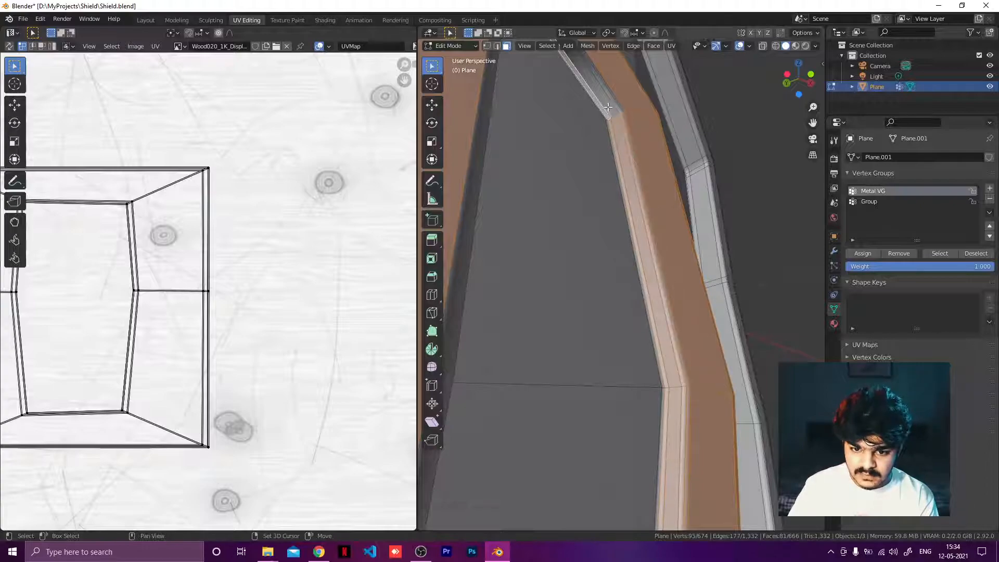
left_click(610, 106, "shift")
left_click(619, 98, "shift")
left_click(632, 94, "shift")
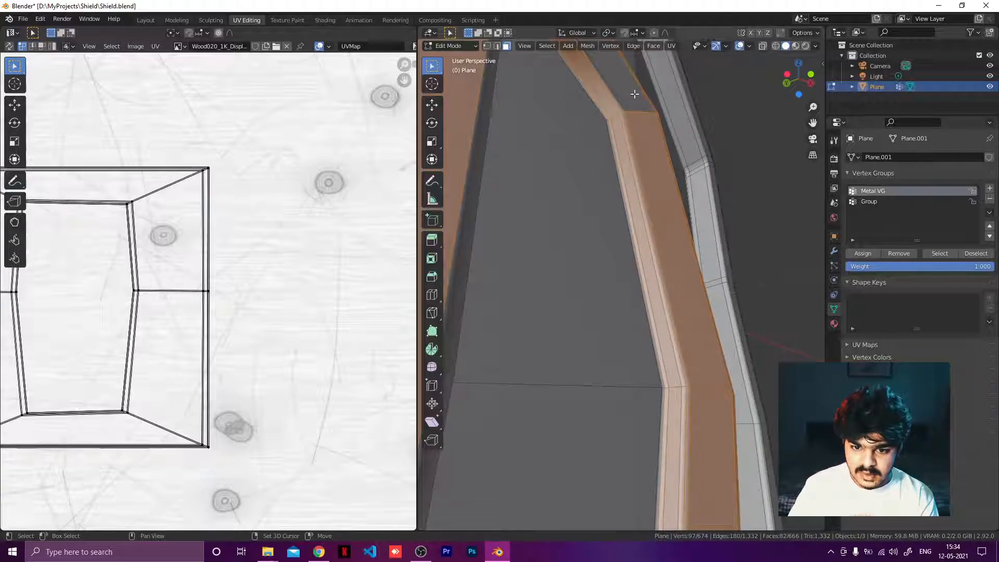
left_click(633, 94, "shift")
left_click(621, 106, "shift")
Step: Add the inner bevel faces at the opening's upper left corner to the selection
middle_click_drag(628, 98, 483, 155)
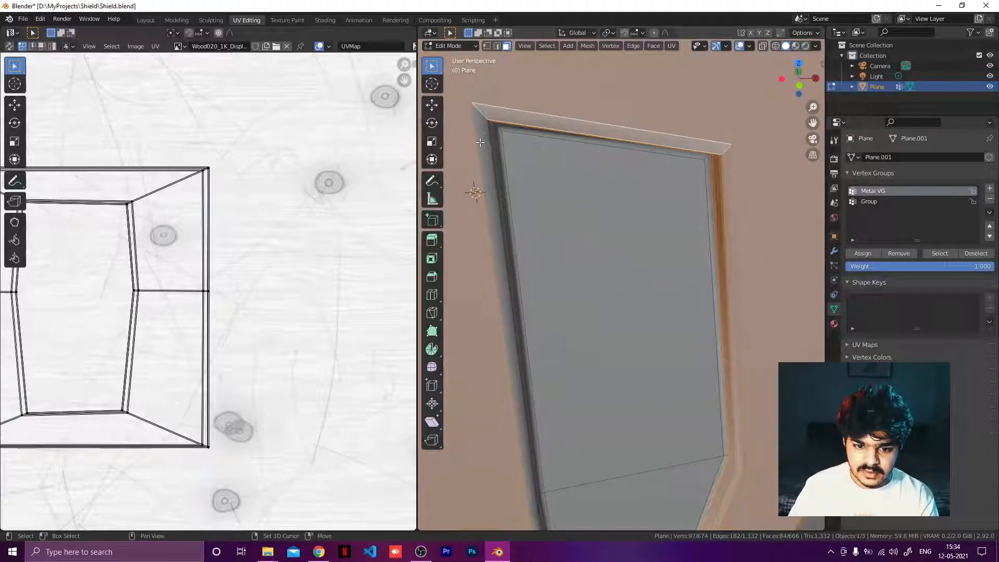
middle_click_drag(474, 189, 471, 173)
left_click(473, 170, "shift")
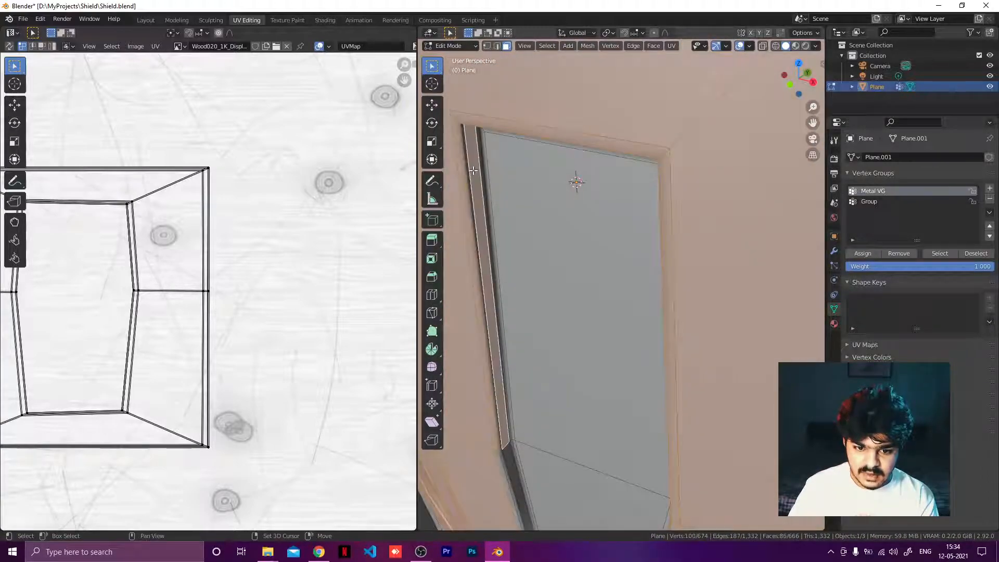
left_click(469, 172, "shift")
left_click(469, 166, "shift")
left_click(468, 168, "shift")
left_click(482, 158, "shift")
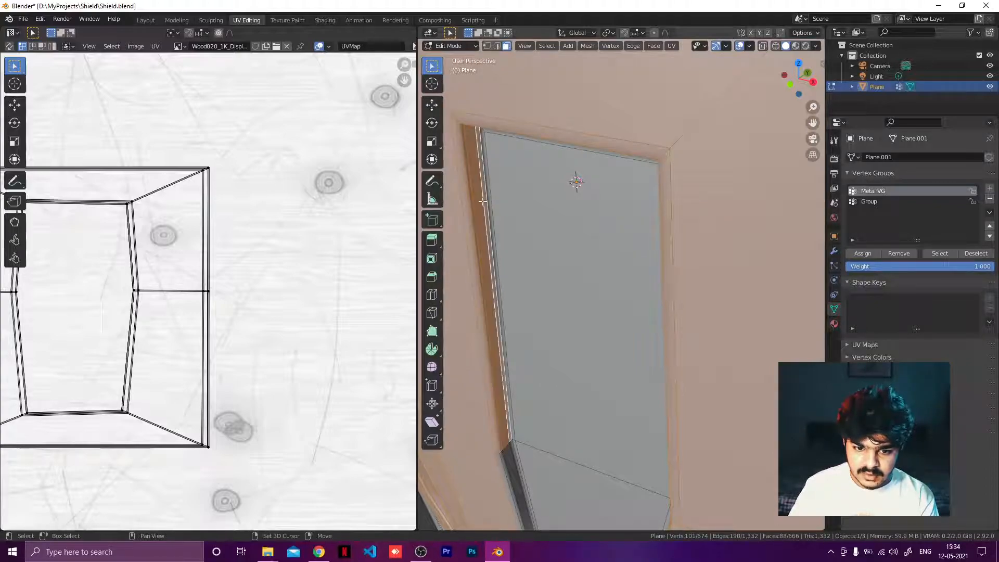
Step: Add the bevel faces along the opening's left inner edge to the selection
middle_click_drag(482, 200, 515, 57)
scroll(567, 376, "up", 3)
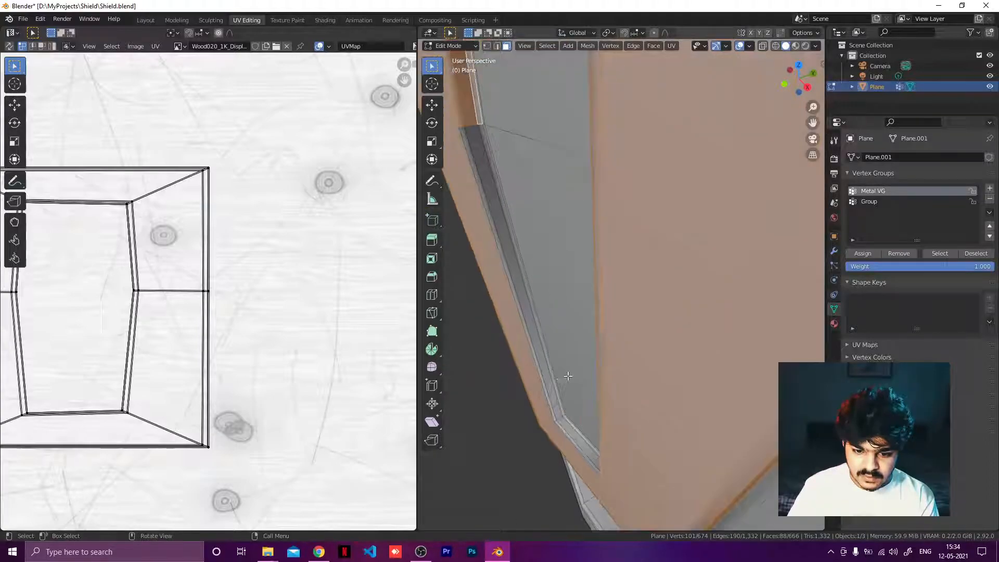
left_click(518, 309, "shift")
left_click(522, 316, "shift")
left_click(530, 319, "shift")
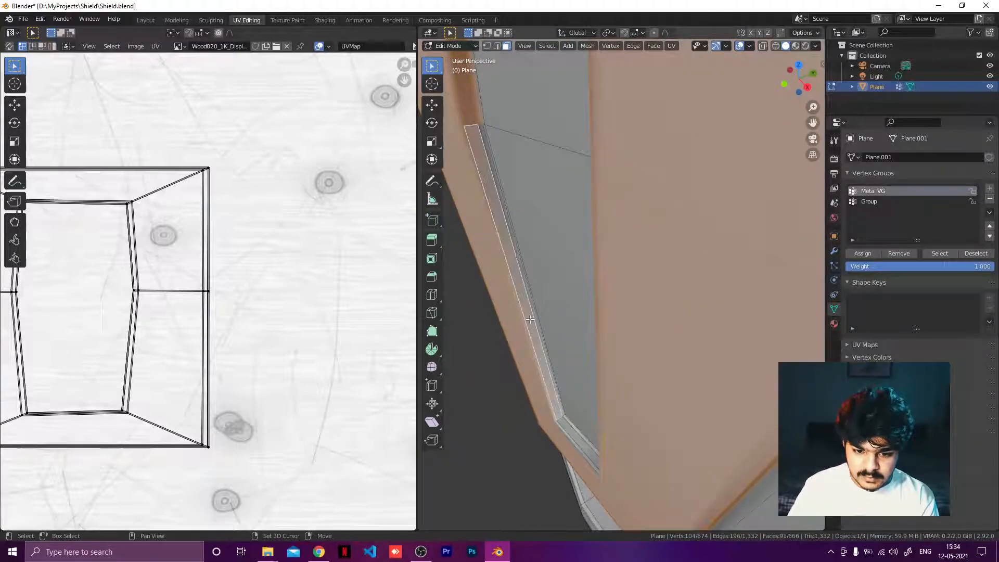
left_click(511, 254, "shift")
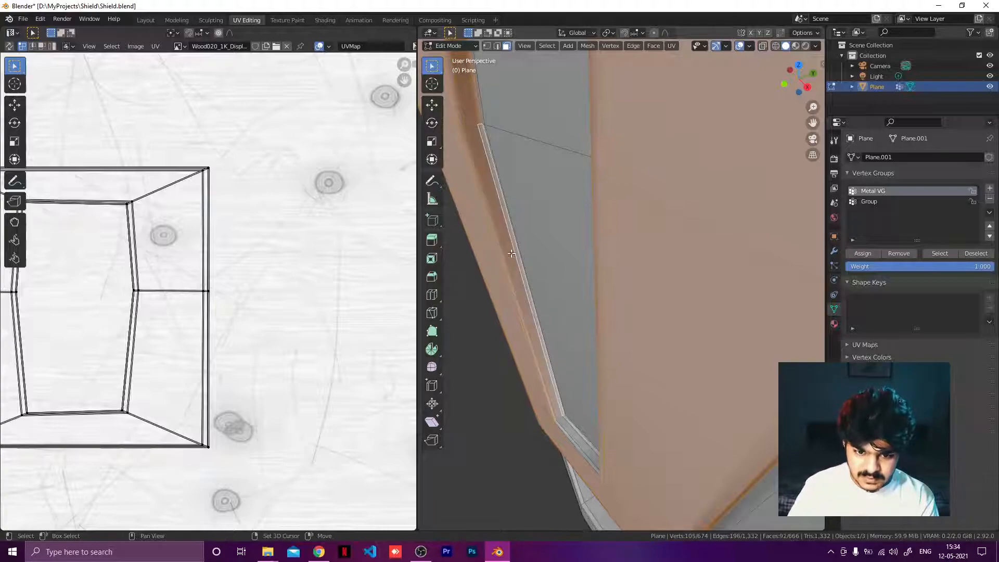
Step: Add the narrow face at the bottom of this opening to the selection
mouse_move(584, 425)
middle_mouse_down()
mouse_move(638, 417)
mouse_move(622, 417)
mouse_move(595, 376)
mouse_move(573, 455)
mouse_move(586, 441)
middle_mouse_up()
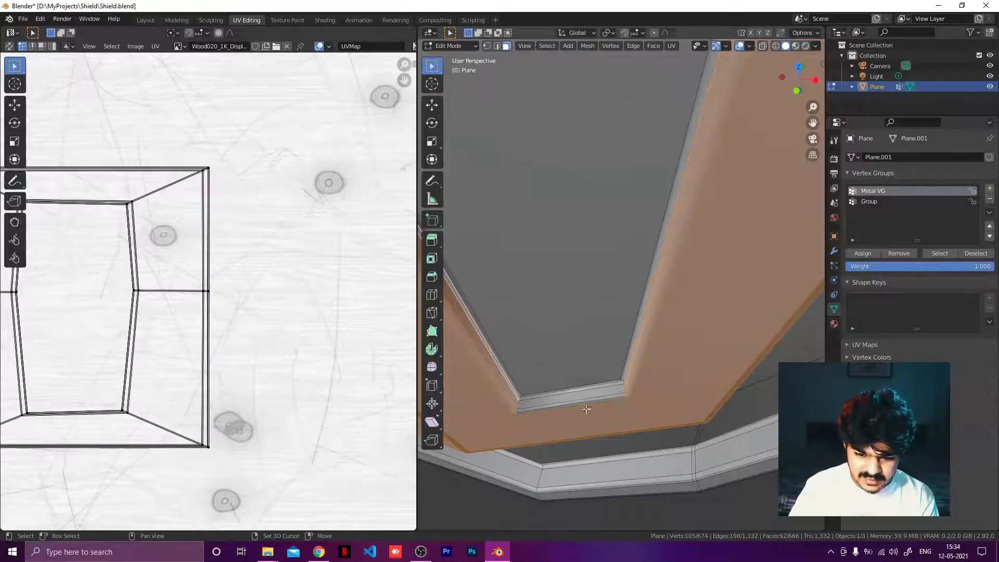
left_click(595, 390, "shift")
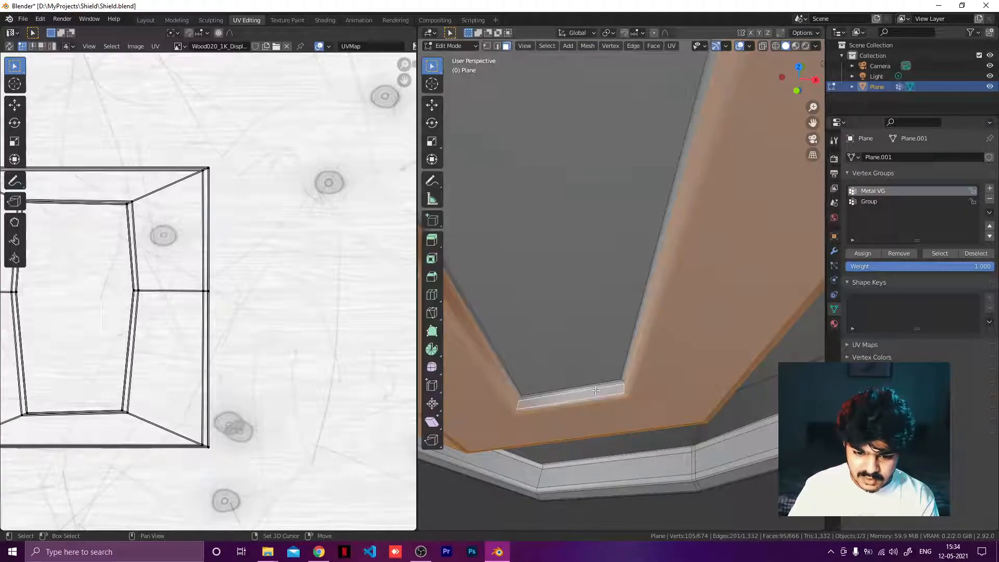
left_click(598, 388, "shift")
Step: Add the inner faces of the shield's top rim band to the selection
middle_click_drag(635, 373, 541, 136)
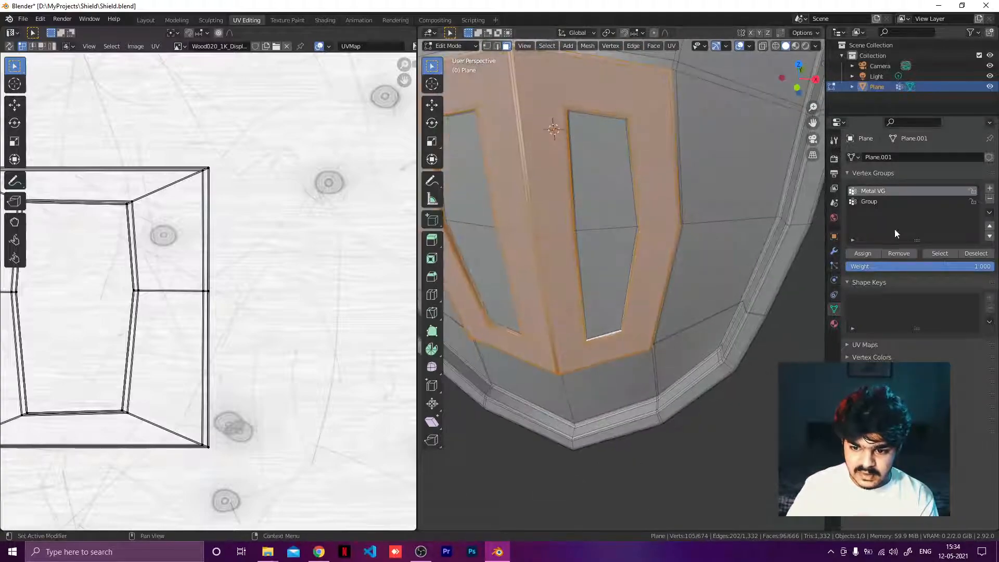
scroll(628, 309, "down", 6)
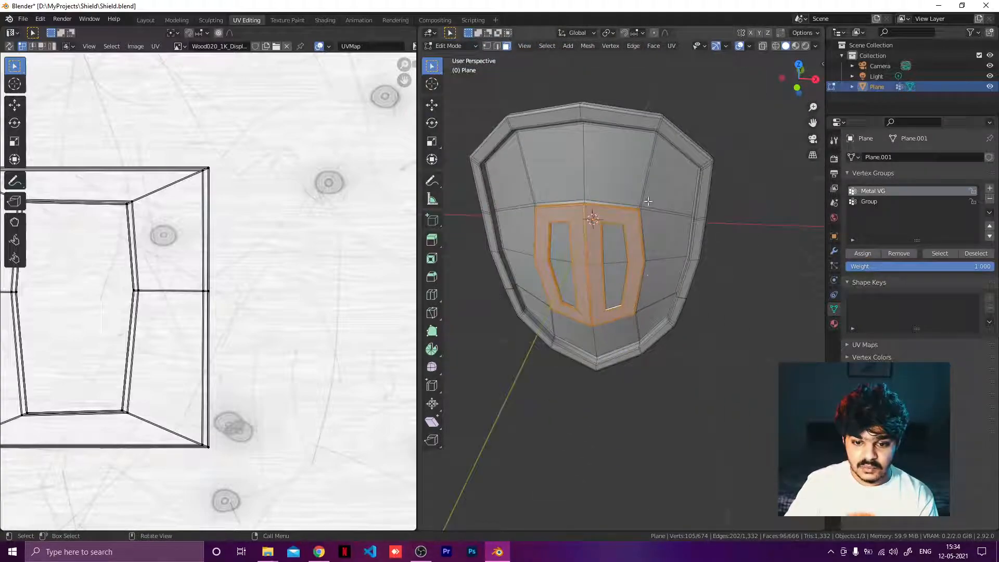
scroll(628, 309, "up", 8)
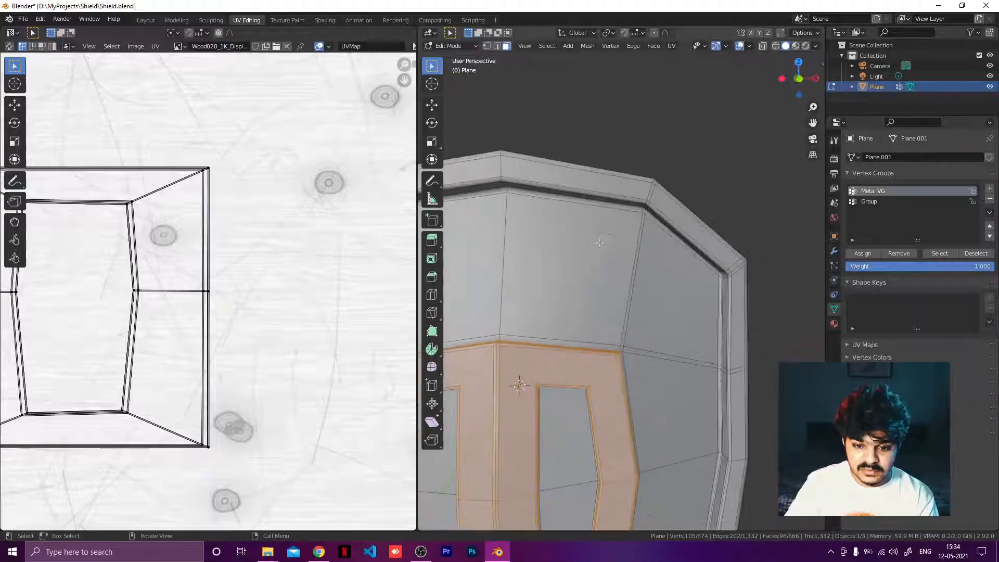
mouse_move(643, 247)
middle_mouse_down("shift")
mouse_move(651, 272)
mouse_move(659, 238)
middle_mouse_up("shift")
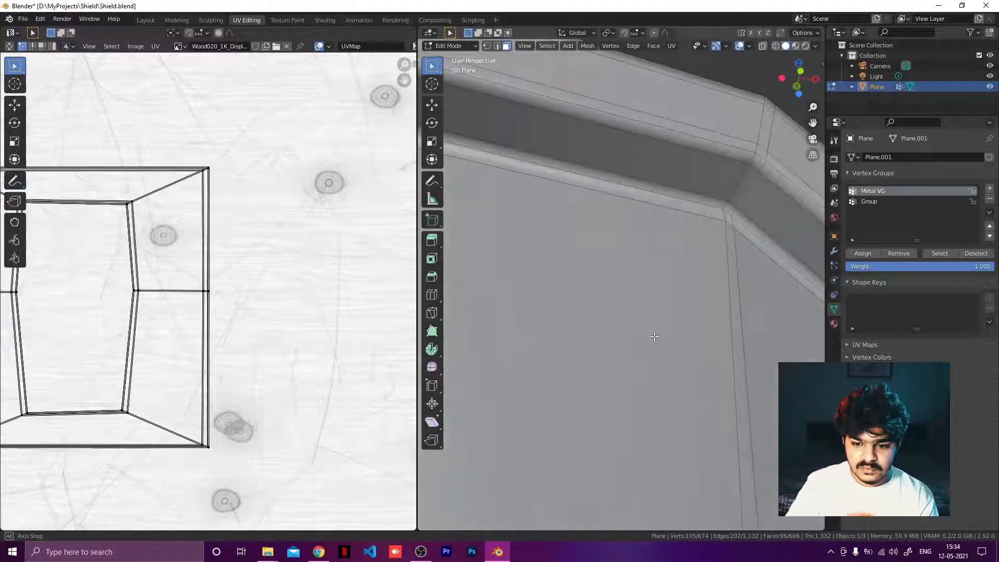
left_click(669, 186, "shift")
left_click(683, 185, "shift")
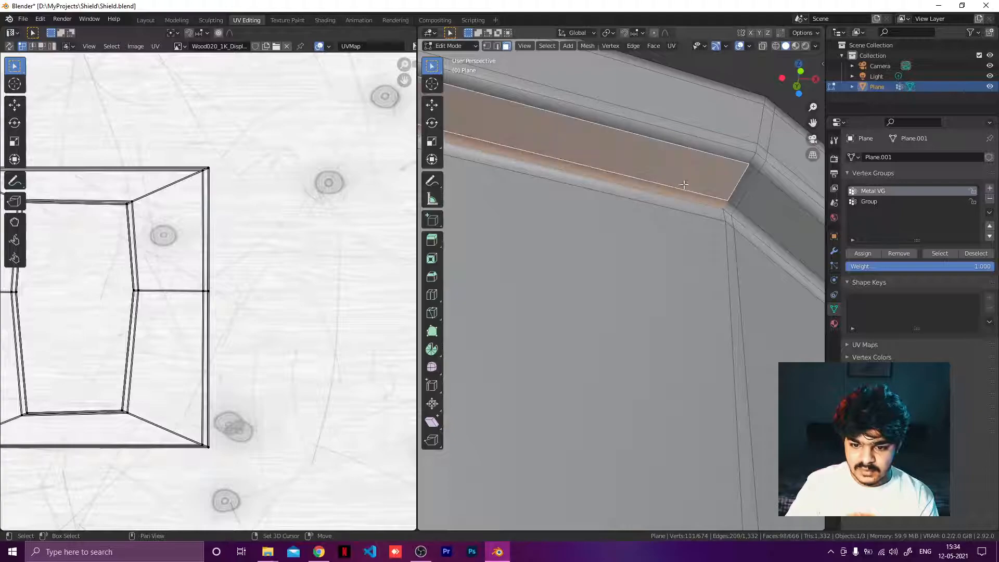
left_click(749, 194, "shift")
left_click_drag(667, 115, 772, 180)
middle_click_drag(773, 180, 742, 217)
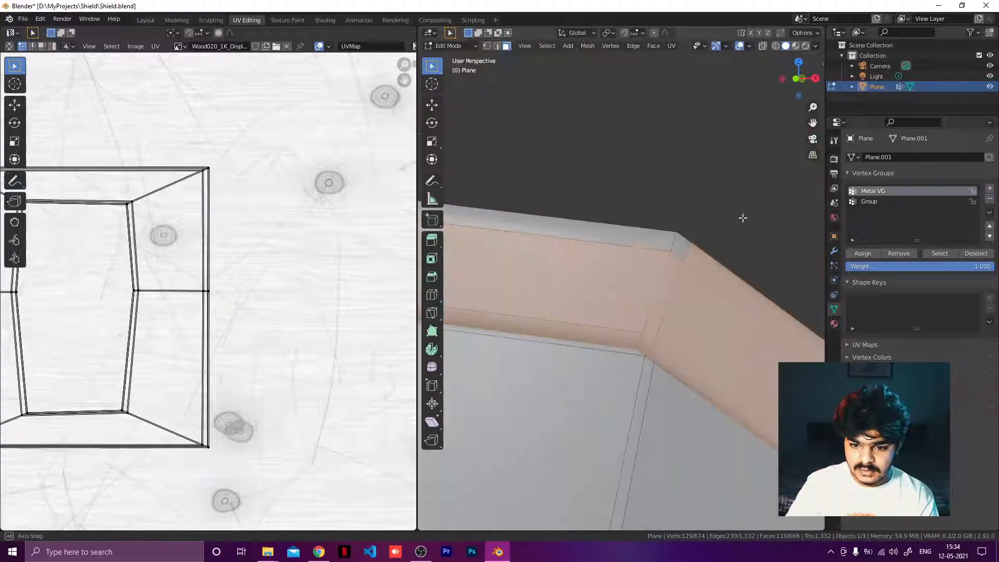
Step: Extend the selection along the top rim band around its corner
left_click_drag(581, 214, 720, 248)
middle_click_drag(720, 247, 559, 328)
left_click_drag(560, 328, 633, 388)
left_click(548, 410, "shift")
middle_click_drag(548, 409, 529, 354)
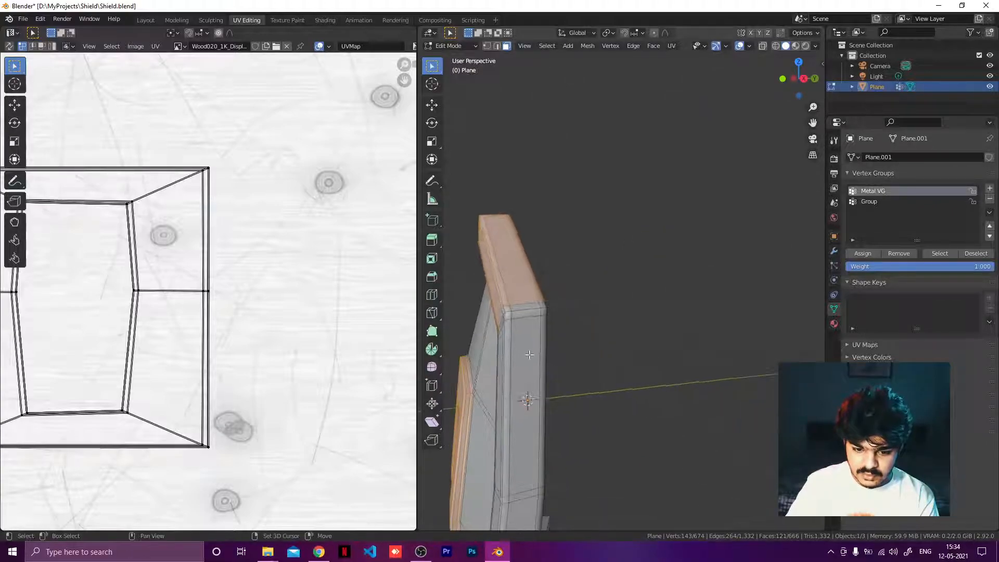
Step: Add the outer side faces of the frame to the selection
left_click_drag(502, 294, 562, 330)
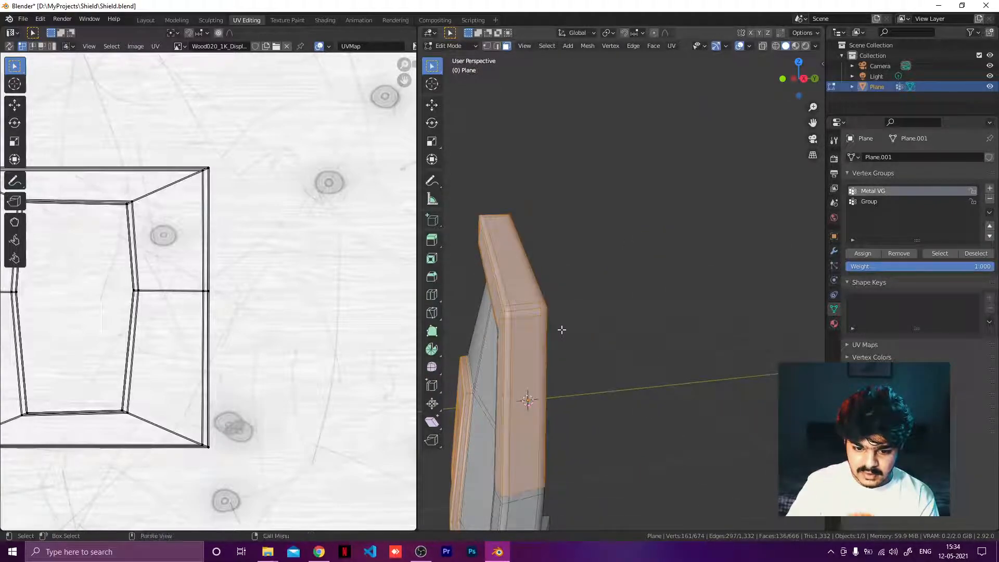
middle_click_drag(562, 330, 653, 309)
middle_click_drag(747, 331, 544, 312, "shift")
scroll(618, 331, "up", 5)
left_click_drag(602, 271, 648, 303)
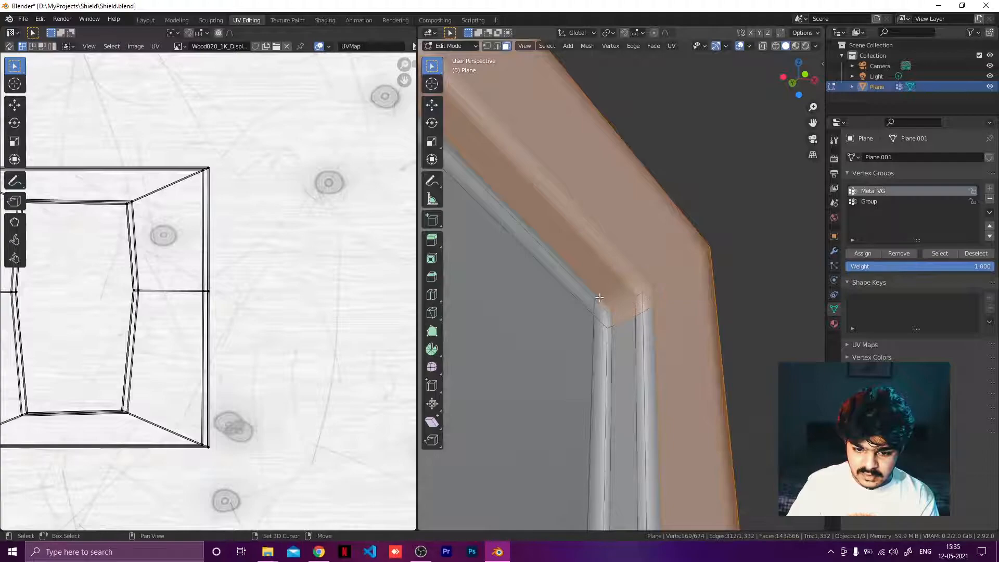
Step: Add the small faces where the frame meets the opening's top corner to the selection
left_click(591, 291, "shift")
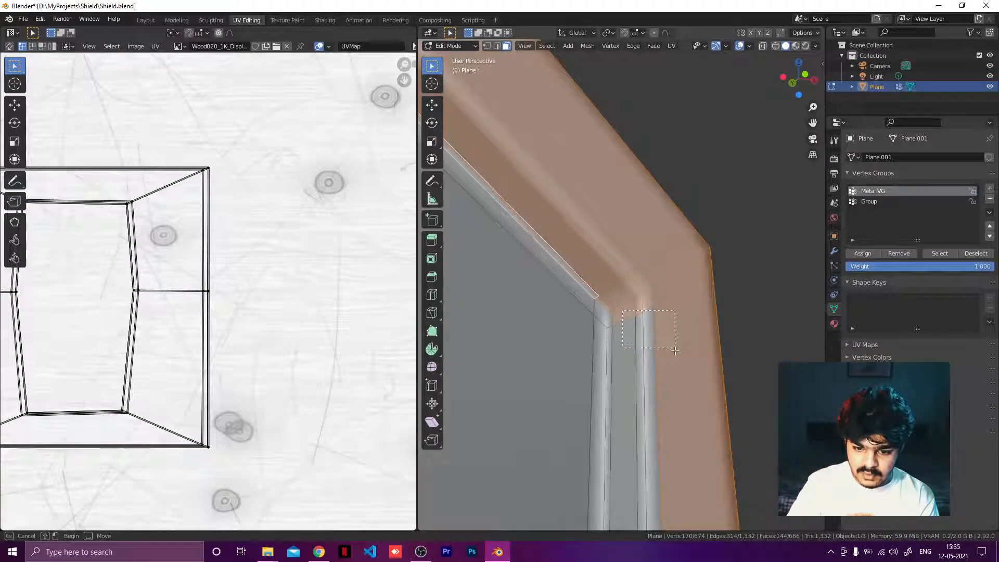
left_click_drag(675, 350, 675, 350, "shift")
left_click(610, 344, "shift")
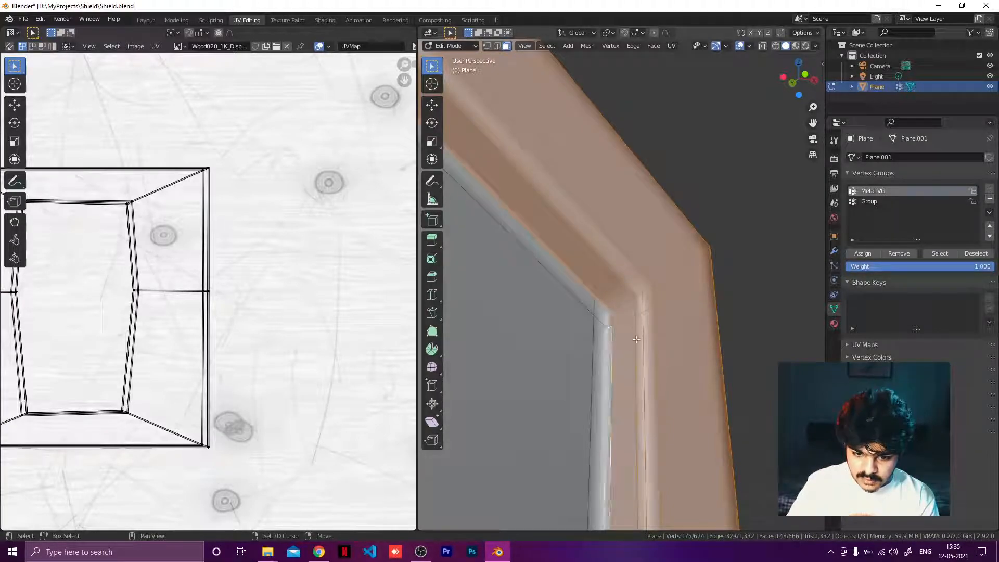
middle_click_drag(636, 340, 682, 311)
scroll(595, 301, "up", 5)
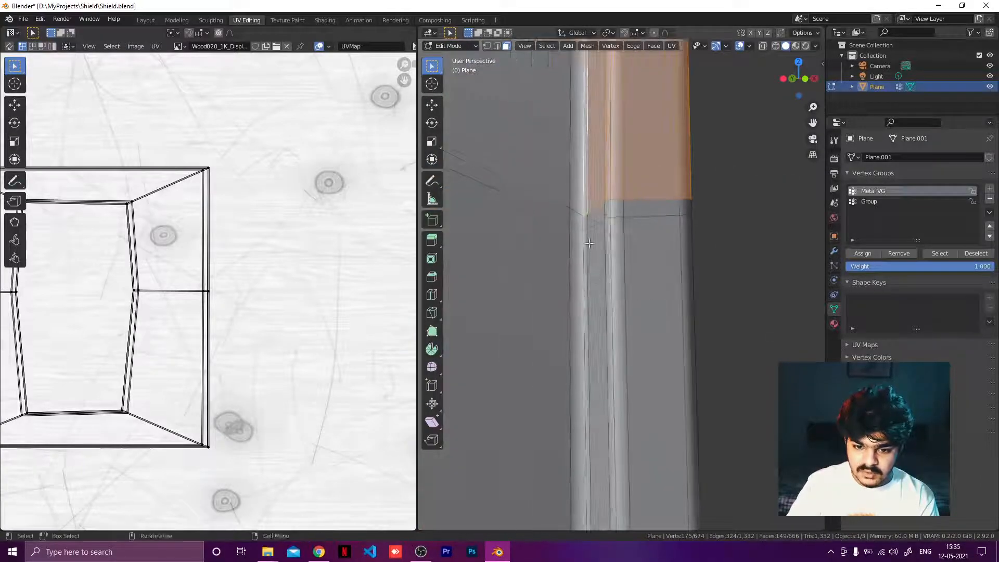
Step: Add the faces along the frame's vertical side strip to the selection
left_click_drag(598, 200, 710, 366, "shift")
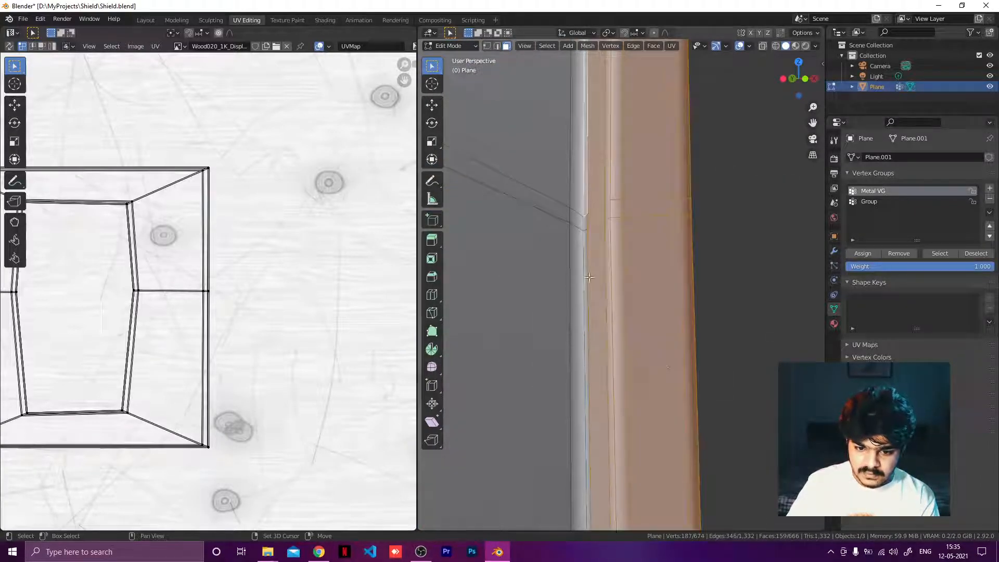
left_click(585, 234, "shift")
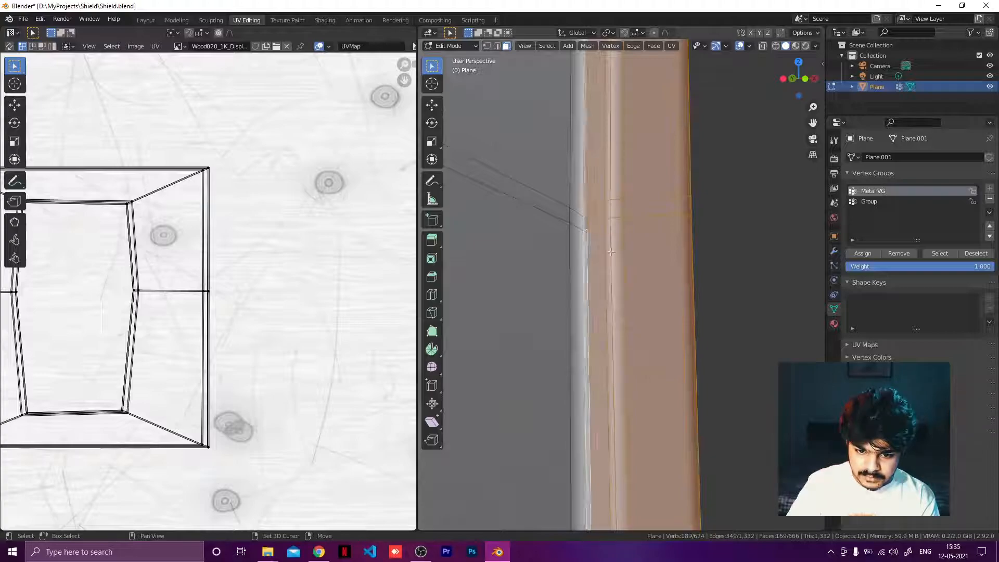
left_click(583, 222, "shift")
middle_click_drag(584, 222, 586, 271)
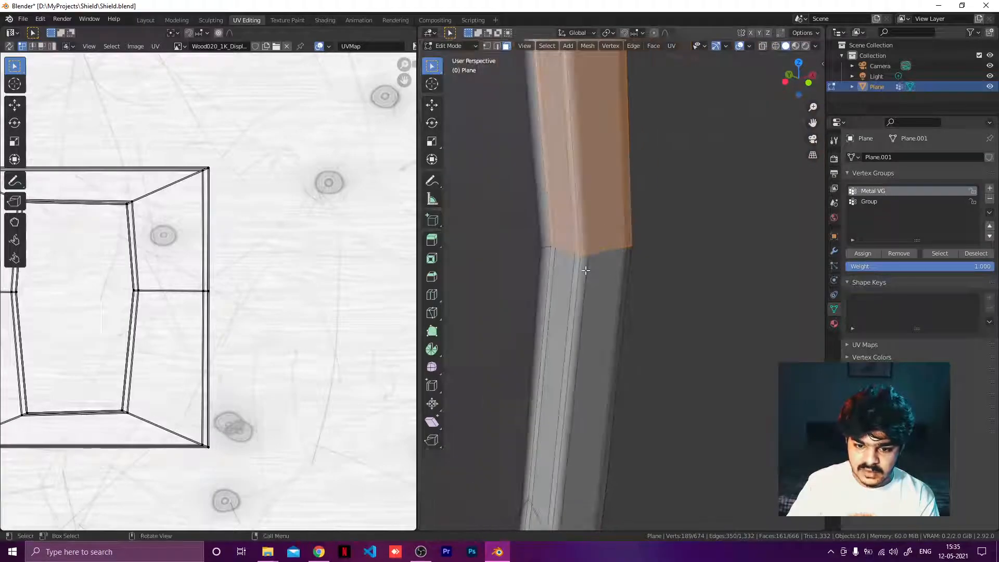
Step: Add the thin edge faces beside the side strip to the selection
left_click_drag(570, 271, 616, 320, "shift")
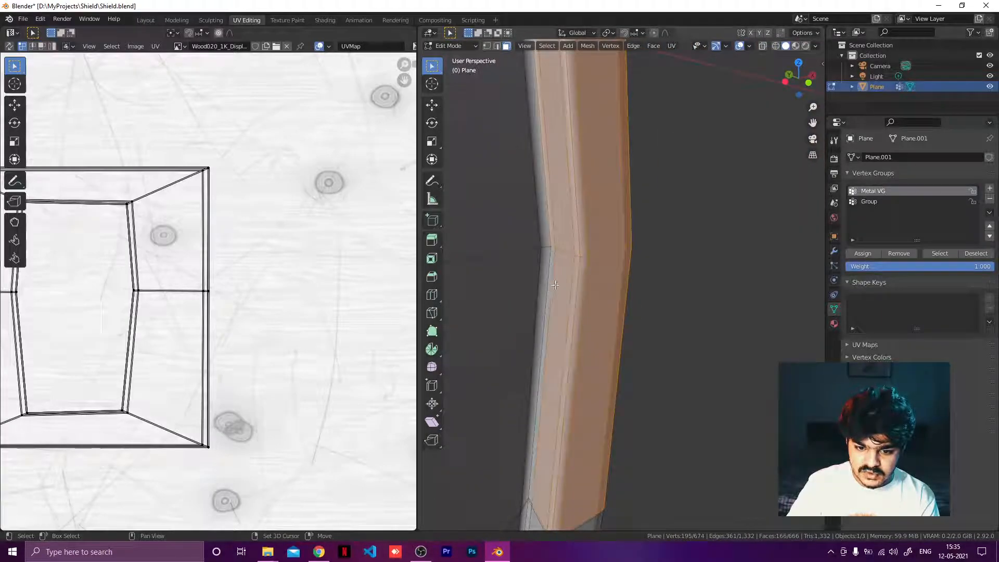
left_click(551, 266, "shift")
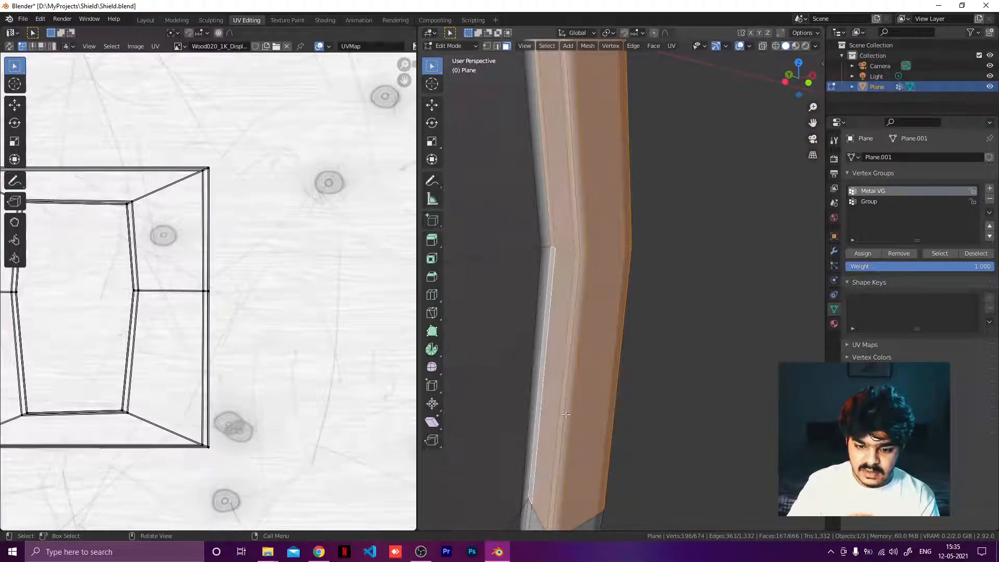
middle_click_drag(571, 393, 609, 226, "shift")
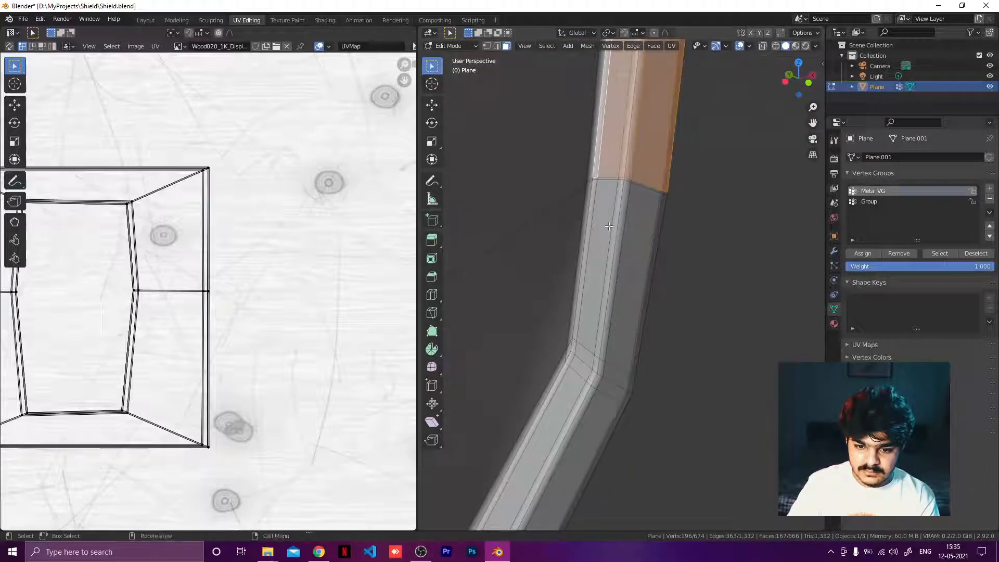
Step: Extend the selection down the side strip to where the frame bends
left_click_drag(622, 215, 663, 263, "shift")
left_click_drag(620, 159, 656, 217, "shift")
left_click(603, 183, "shift")
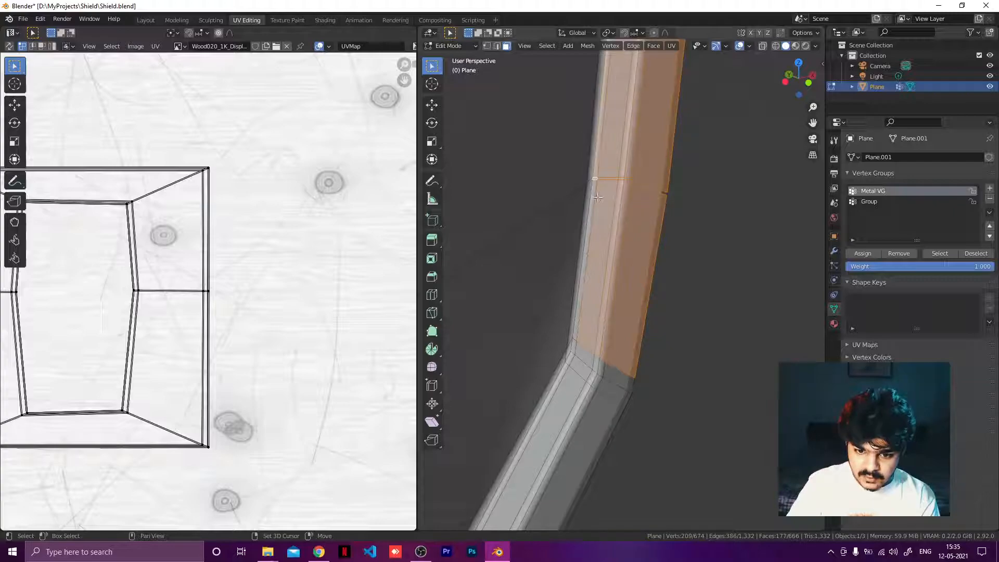
left_click(592, 196, "shift")
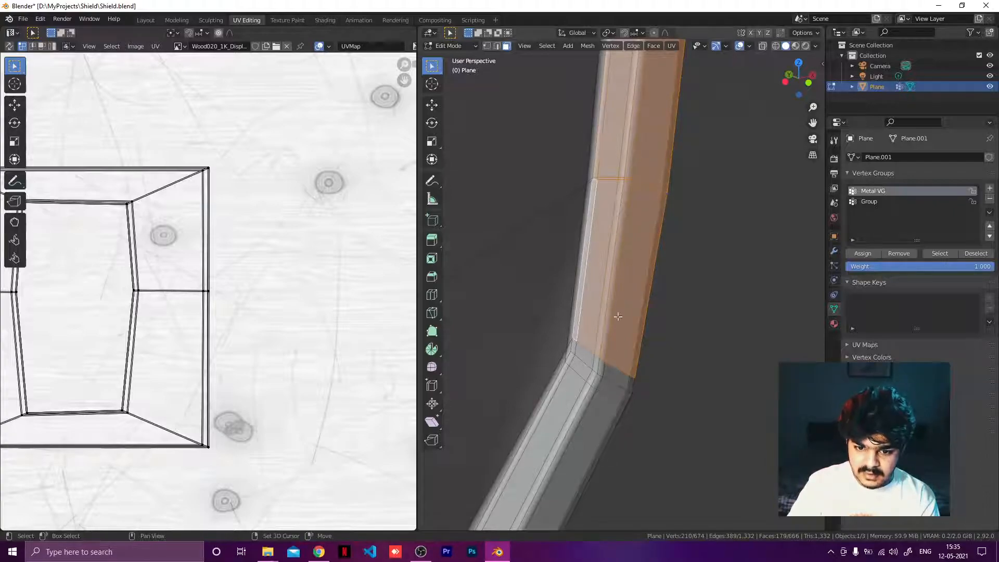
middle_click_drag(613, 336, 623, 238)
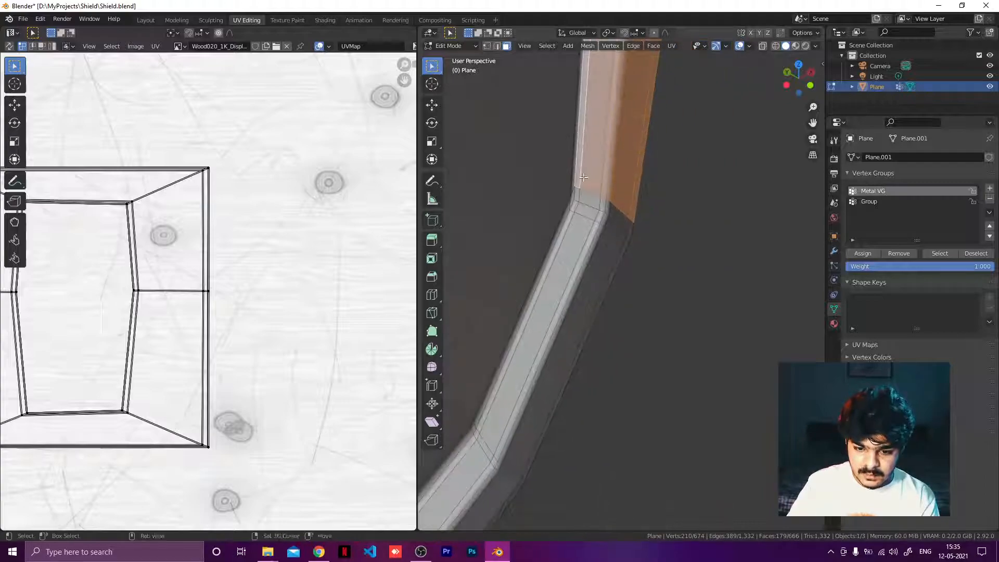
Step: Add the faces around the frame's bend, including the small corner faces, to the selection
left_click_drag(583, 176, 656, 284, "shift")
left_click(597, 229, "alt+shift")
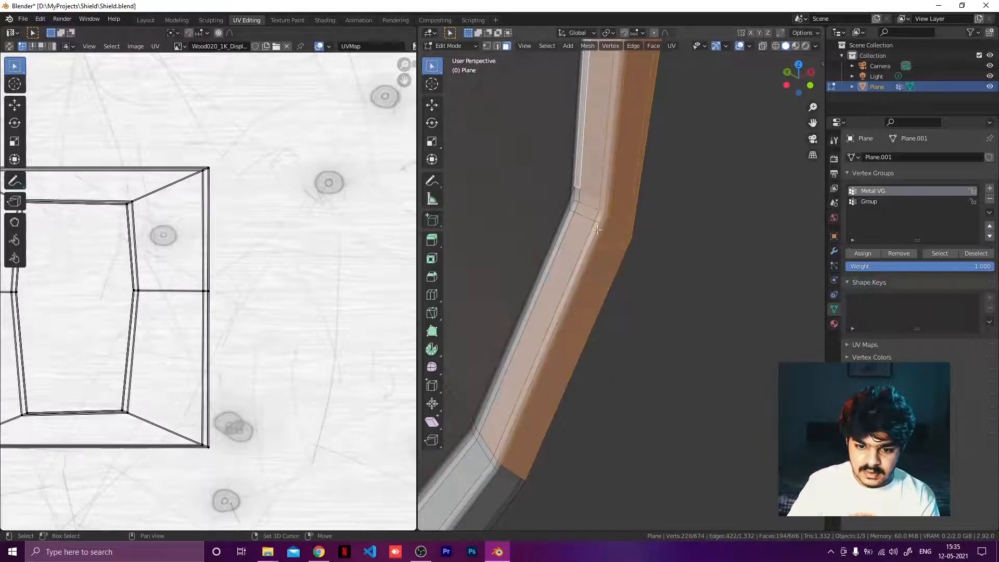
left_click(577, 195, "shift")
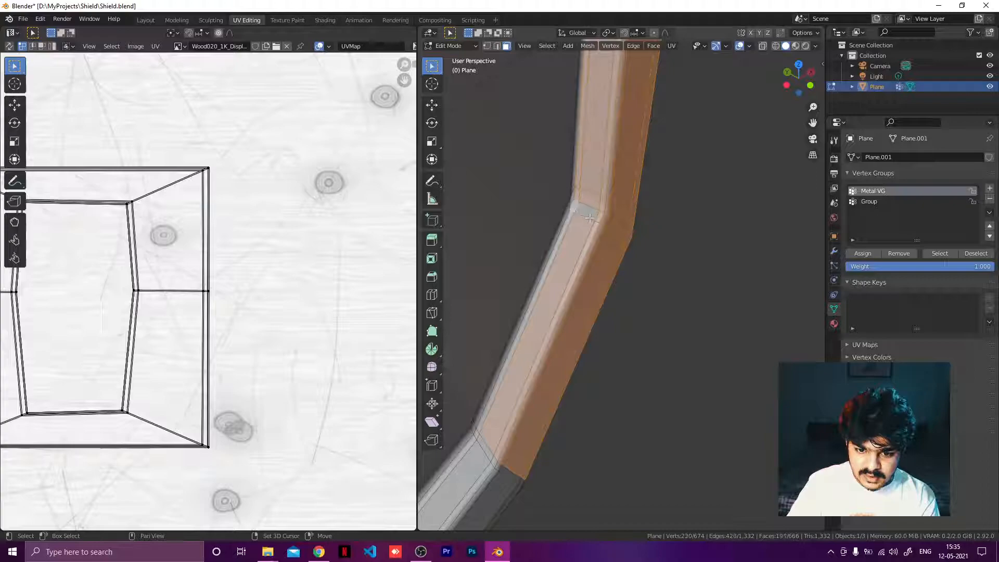
left_click(566, 224, "shift")
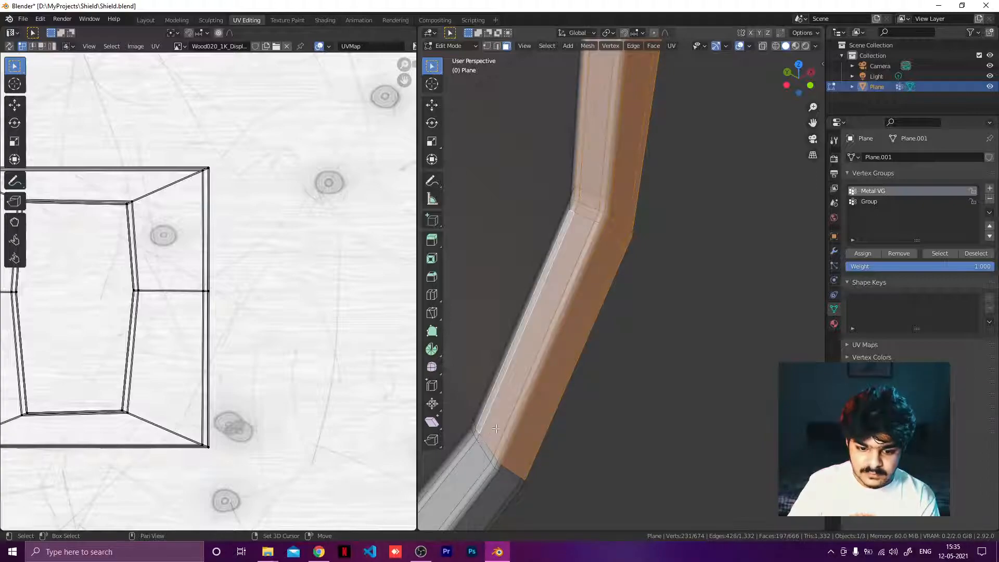
Step: Extend the selection along the frame's lower strip past the next bend, including the inner edge faces
middle_click_drag(495, 429, 590, 292, "shift")
left_click_drag(584, 295, 624, 388, "shift")
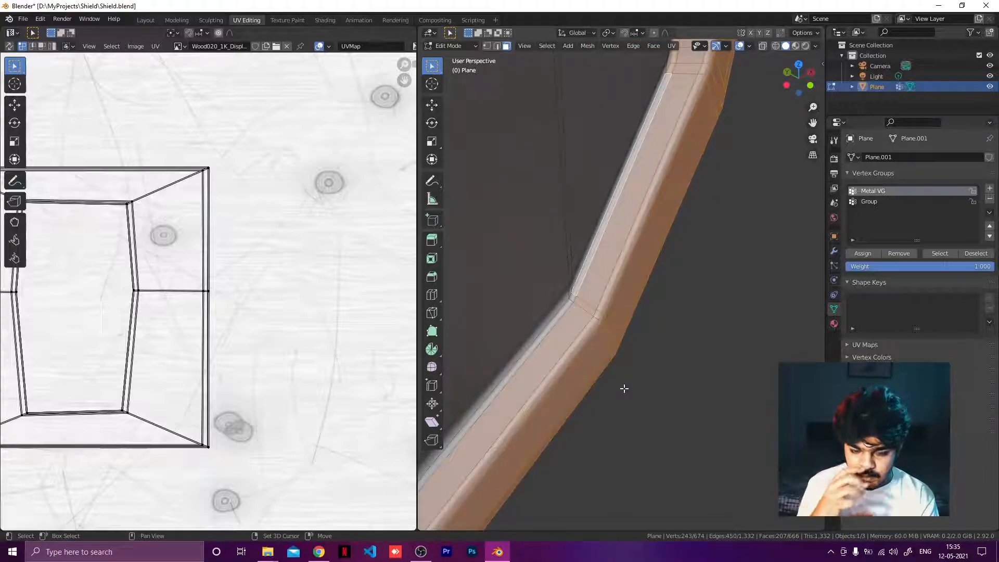
left_click(574, 316, "shift")
left_click(561, 312, "shift")
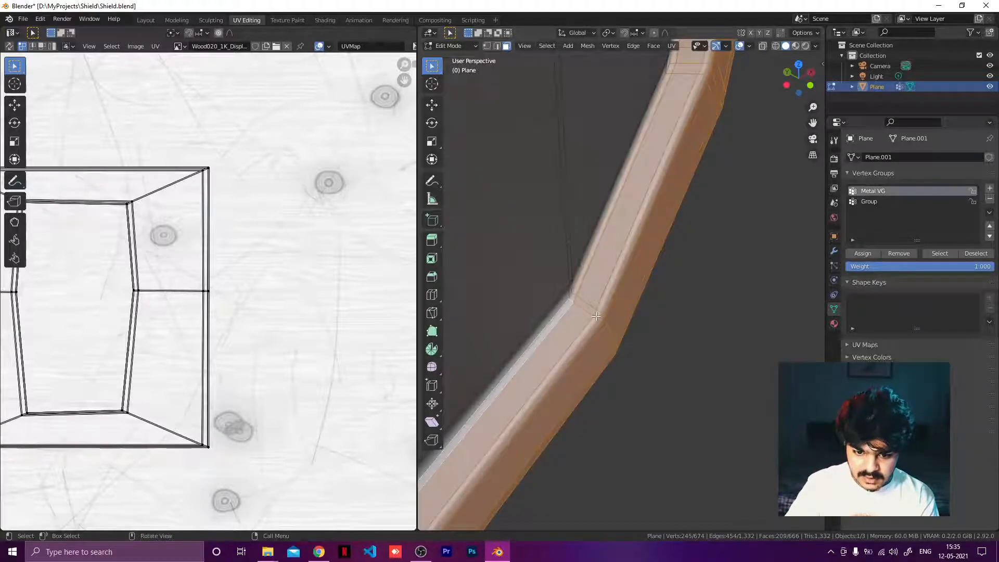
middle_click_drag(561, 312, 526, 269)
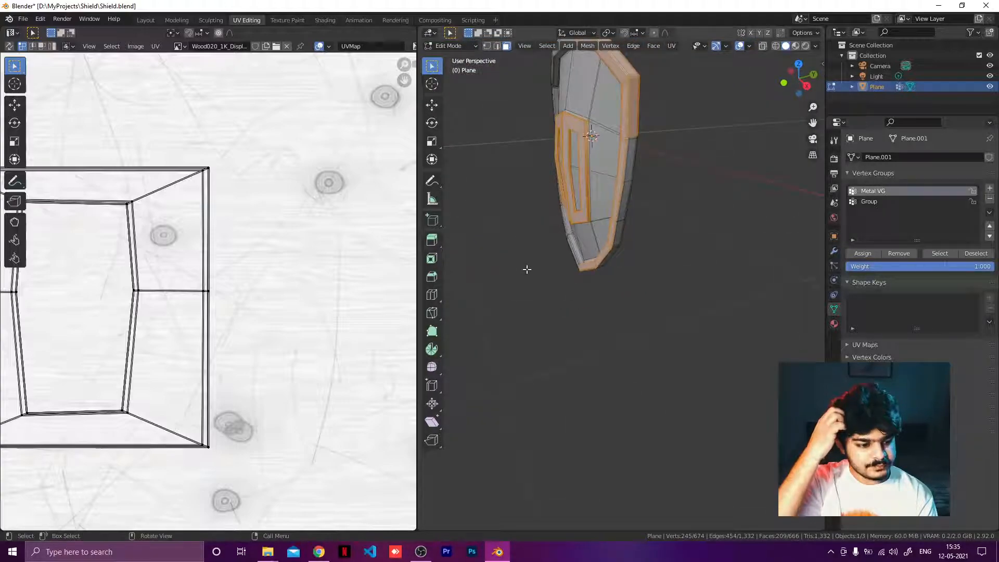
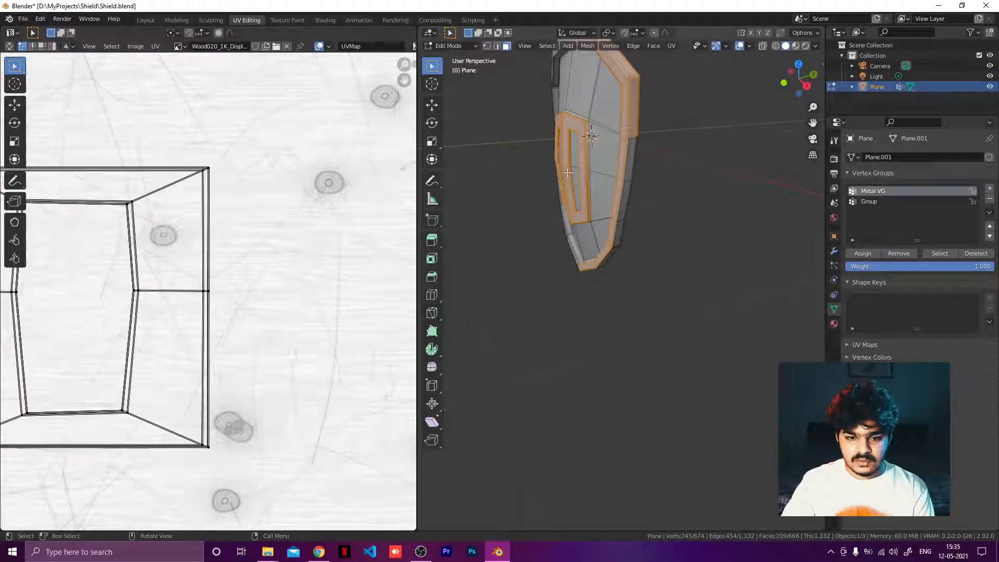
Step: Extend the face selection around the inner frame's lower section and tip
scroll(625, 164, "up", 1)
middle_click_drag(626, 190, 632, 286, "shift")
scroll(560, 217, "up", 3)
left_click_drag(527, 157, 596, 227)
middle_click_drag(562, 270, 557, 203, "shift")
left_click_drag(526, 186, 564, 258, "shift")
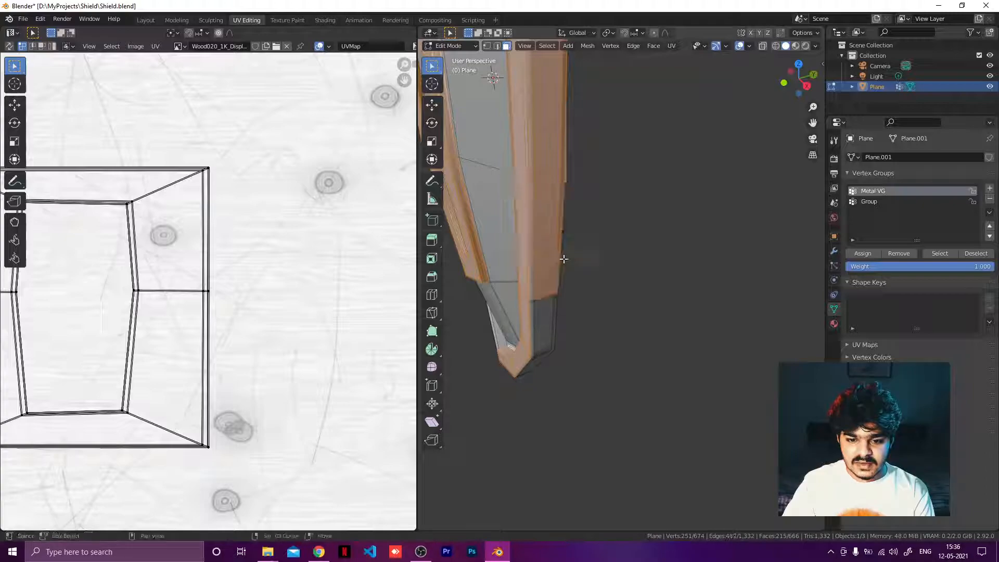
middle_click_drag(572, 270, 568, 173, "shift")
left_click_drag(516, 140, 566, 201, "shift")
middle_click_drag(560, 223, 575, 108)
left_click_drag(560, 127, 601, 158, "shift")
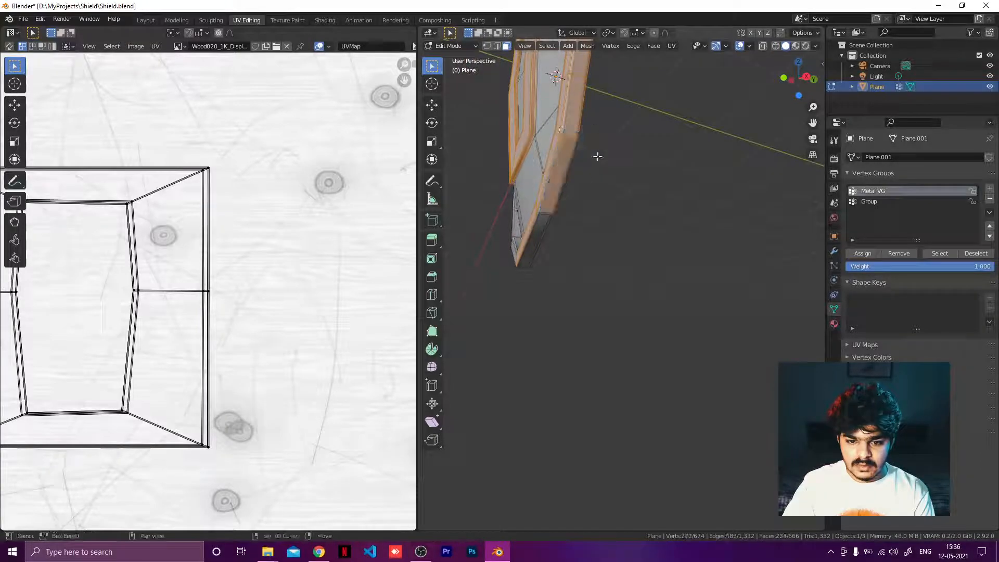
Step: Add the faces further along the frame's lower strip to the selection
mouse_move(539, 213)
left_mouse_down("shift")
mouse_move(563, 228)
mouse_move(537, 218)
mouse_move(549, 229)
left_mouse_up("shift")
middle_click_drag(550, 247, 701, 218)
left_click_drag(648, 174, 701, 208, "shift")
middle_click_drag(703, 208, 711, 207)
left_click_drag(664, 215, 695, 239, "shift")
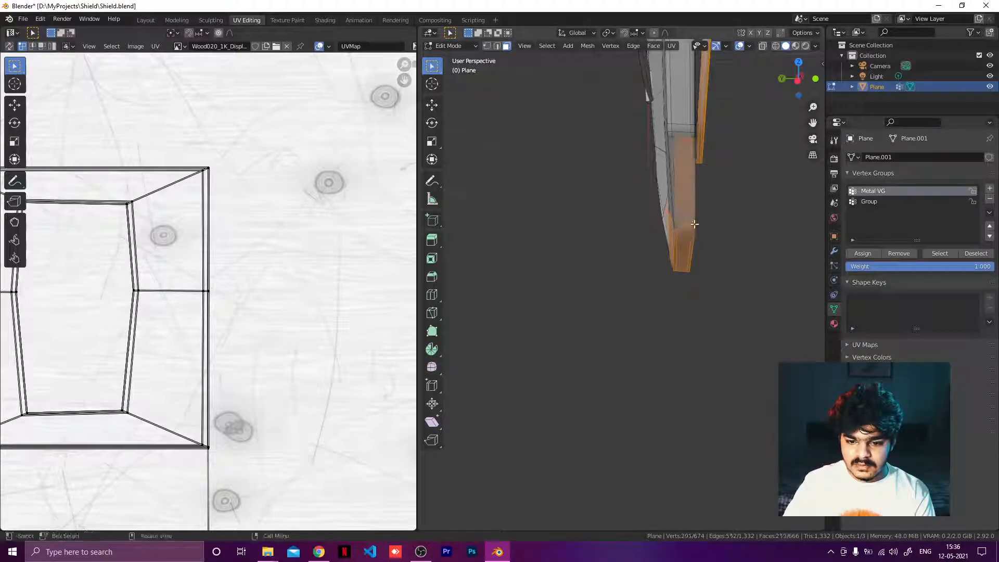
middle_click_drag(695, 225, 638, 250)
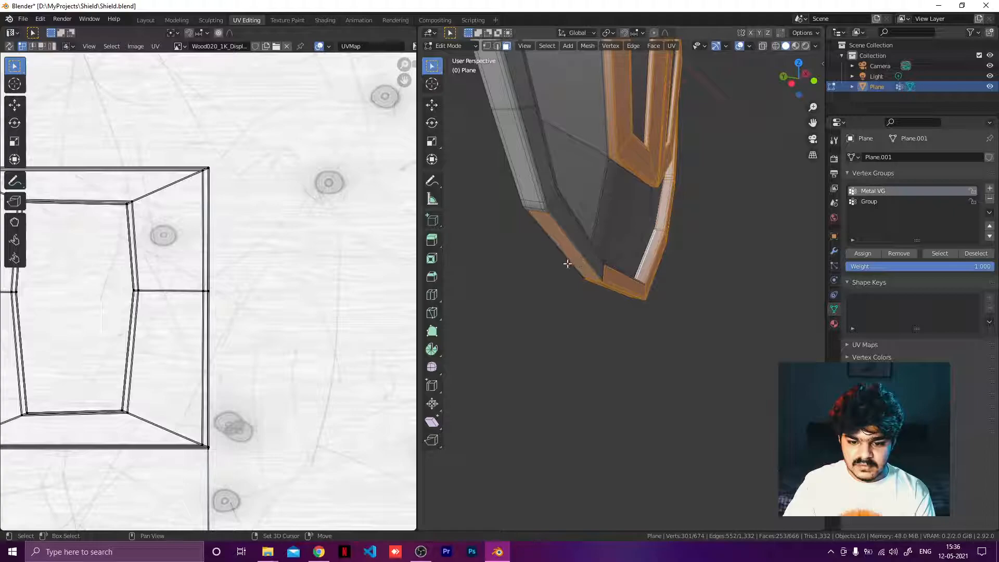
Step: Add the outer rim's lower edge faces and side faces to the selection
left_click_drag(567, 264, 606, 292, "shift")
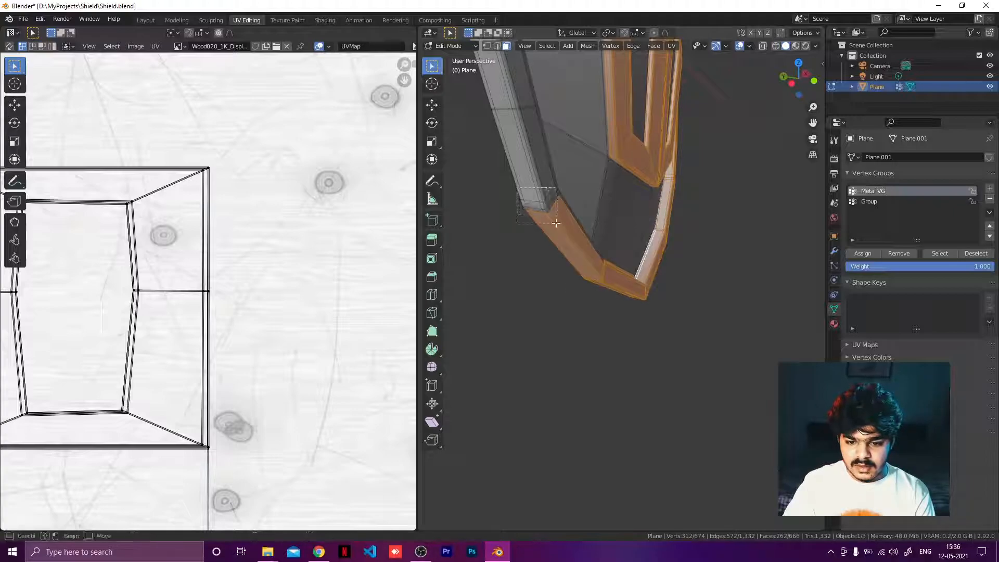
left_click_drag(555, 223, 558, 226, "shift")
middle_click_drag(534, 194, 587, 273, "shift")
left_click_drag(573, 235, 617, 277, "shift")
middle_click_drag(617, 277, 646, 412)
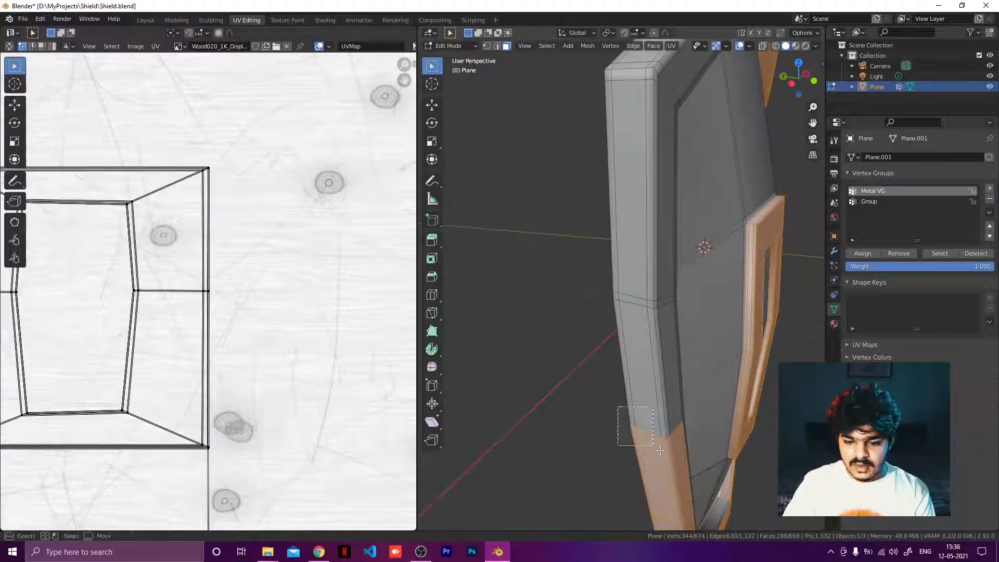
left_click_drag(671, 455, 673, 462, "shift")
left_click_drag(608, 283, 668, 336, "shift")
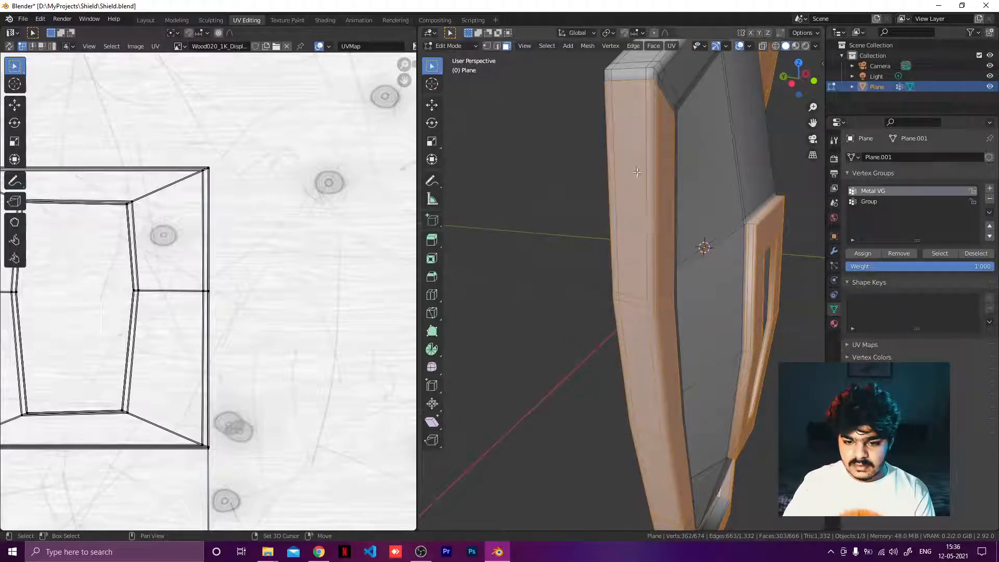
Step: Extend the selection along the outer rim's upper side and across its top
middle_click_drag(635, 108, 617, 168)
left_click_drag(519, 323, 617, 317, "shift")
left_click_drag(645, 161, 700, 203, "shift")
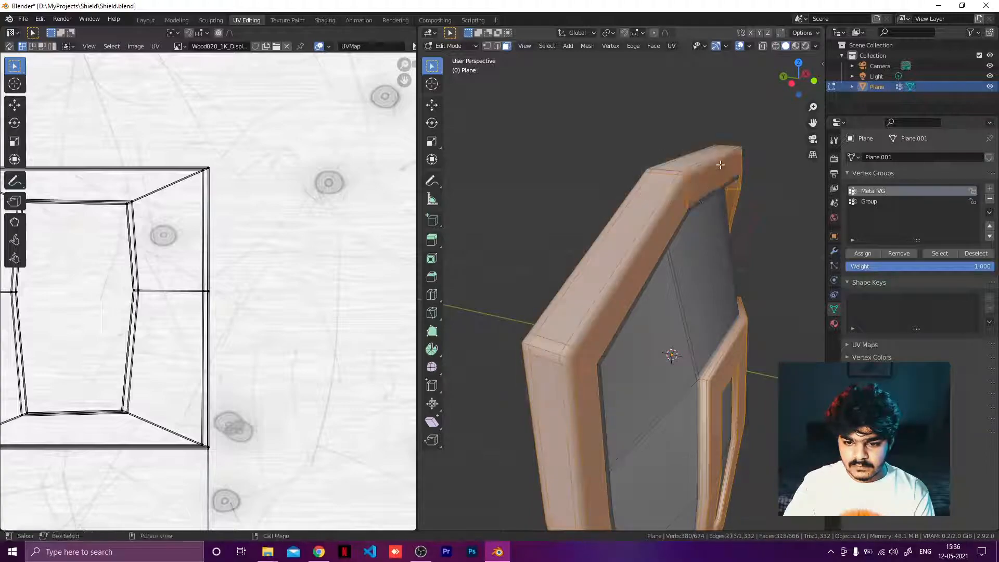
middle_click_drag(700, 203, 611, 205)
scroll(505, 174, "up", 8)
scroll(611, 205, "down", 4)
scroll(598, 198, "down", 5)
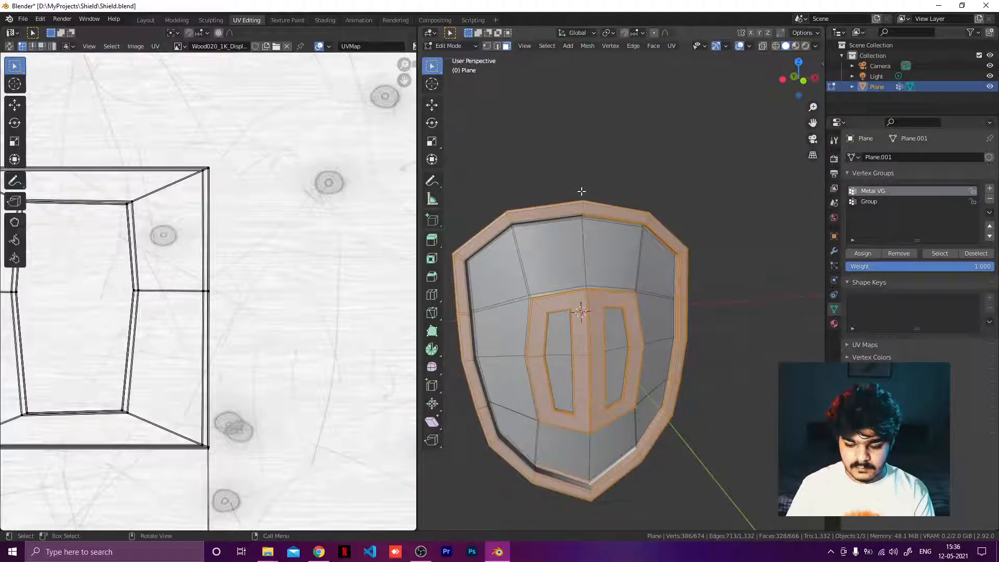
scroll(583, 192, "down", 1)
scroll(593, 149, "up", 4)
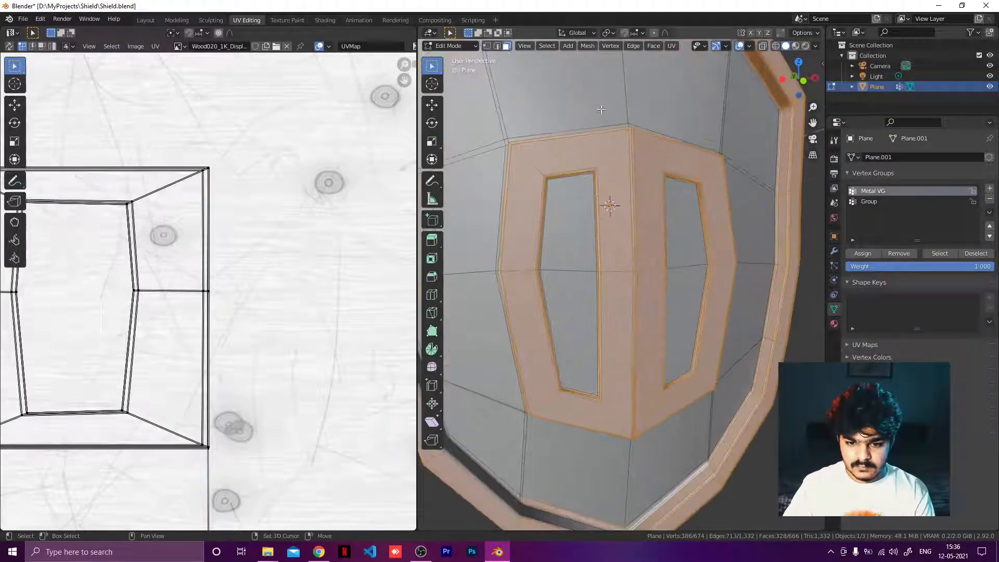
Step: Add the thin inner edge faces beneath the rim's top strip to the selection
middle_click_drag(595, 132, 627, 303, "shift")
scroll(628, 302, "up", 1)
scroll(627, 291, "up", 5)
middle_click_drag(628, 253, 624, 229)
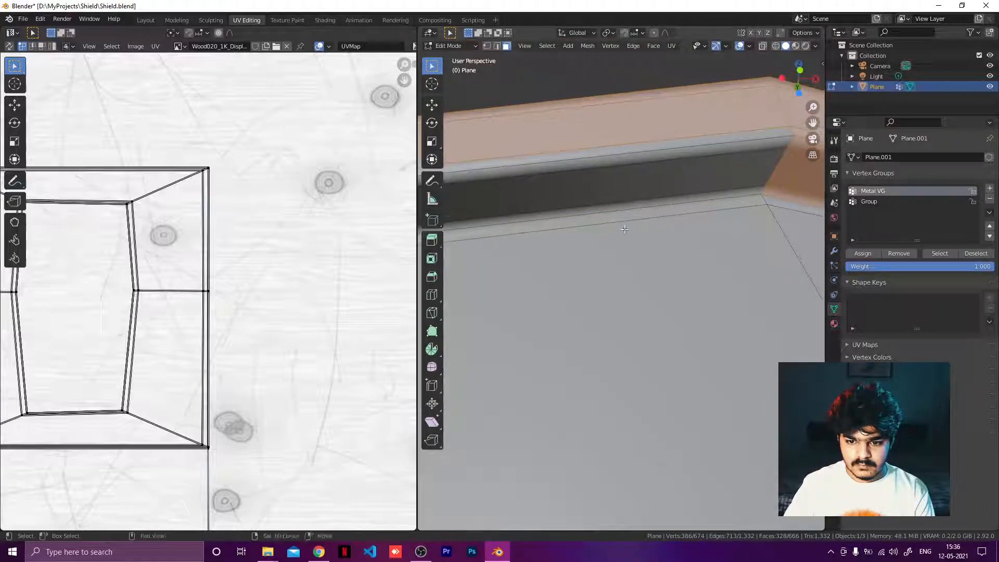
left_click(663, 156, "shift")
left_click(662, 188, "shift")
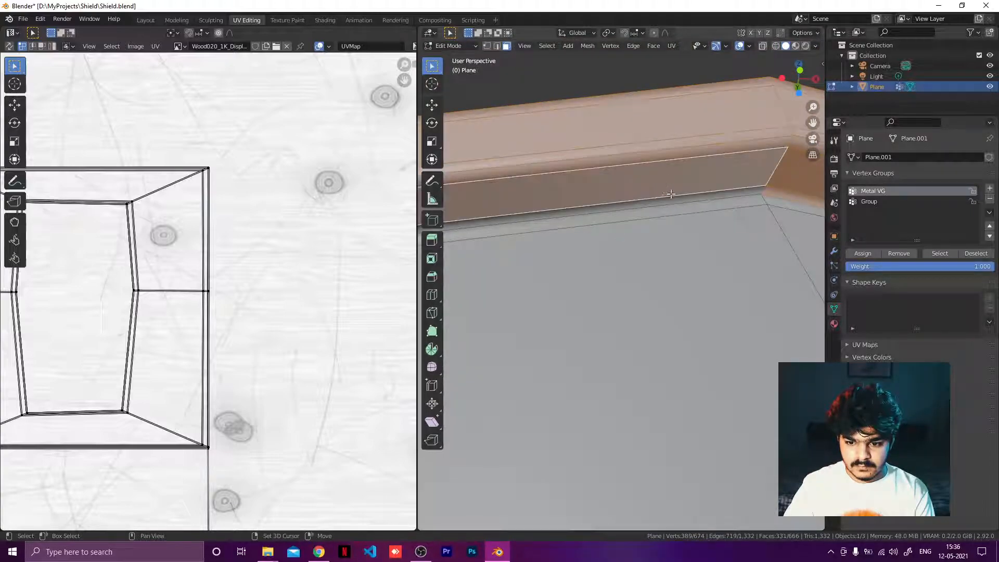
left_click(732, 197, "shift")
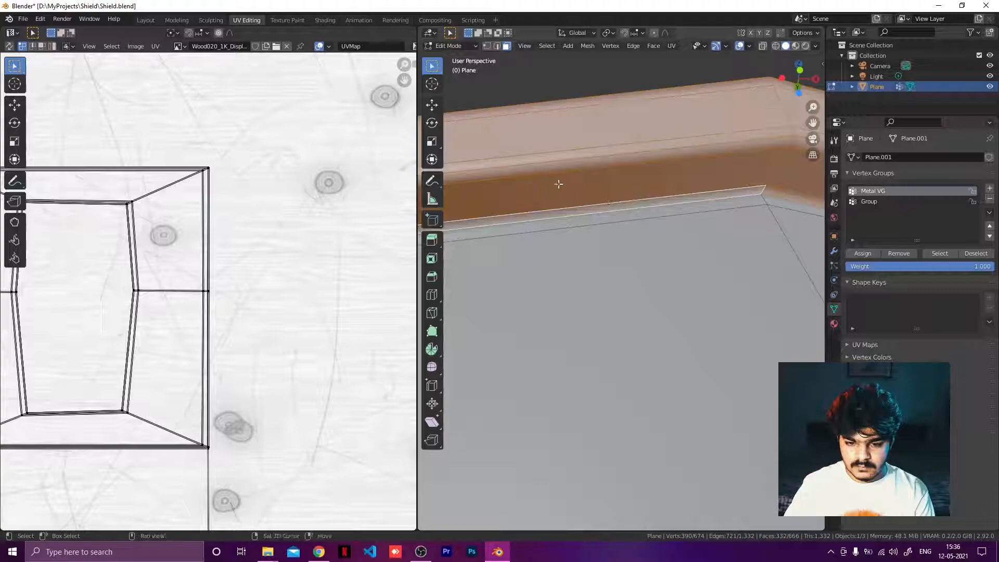
middle_click_drag(558, 184, 587, 165)
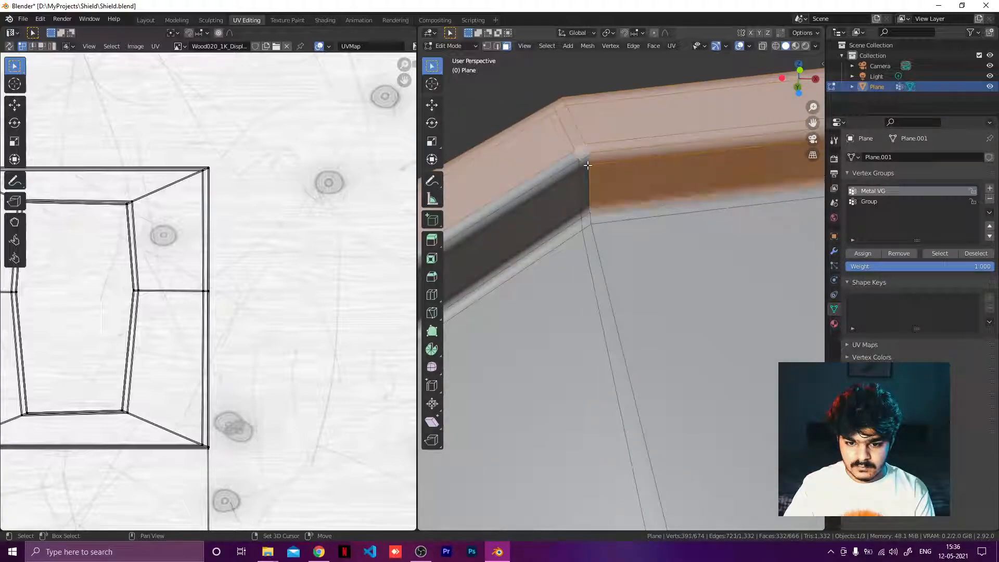
Step: Add the small corner faces where the rim's top strip meets its side to the selection
left_click(571, 170, "shift")
left_click(579, 181, "shift")
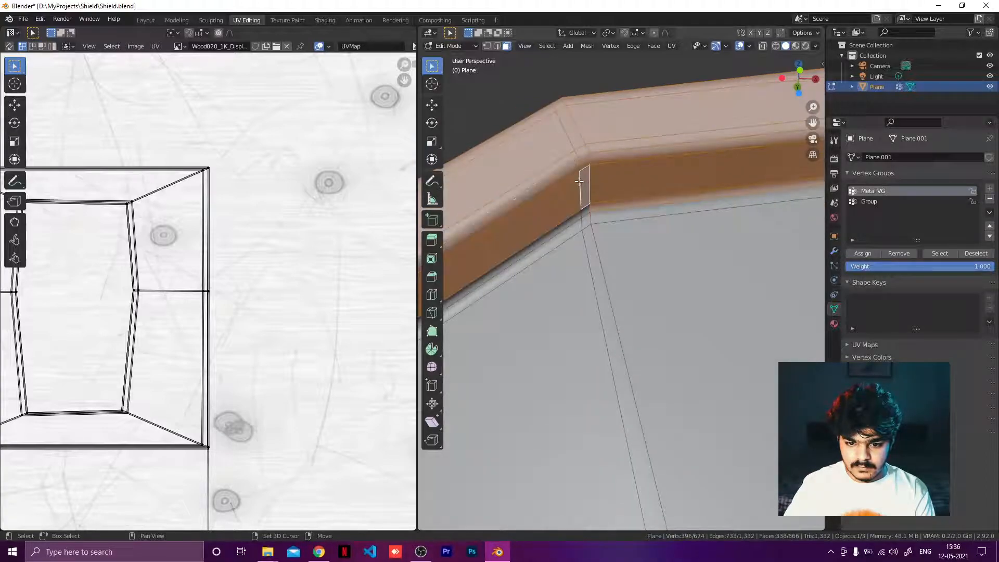
left_click(574, 218, "shift")
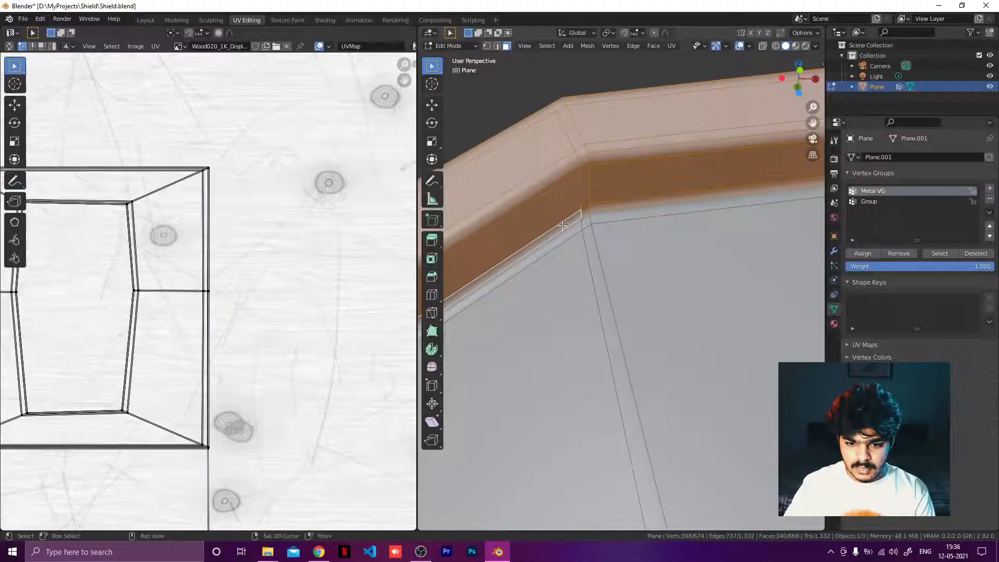
middle_click_drag(575, 218, 816, 67, "shift")
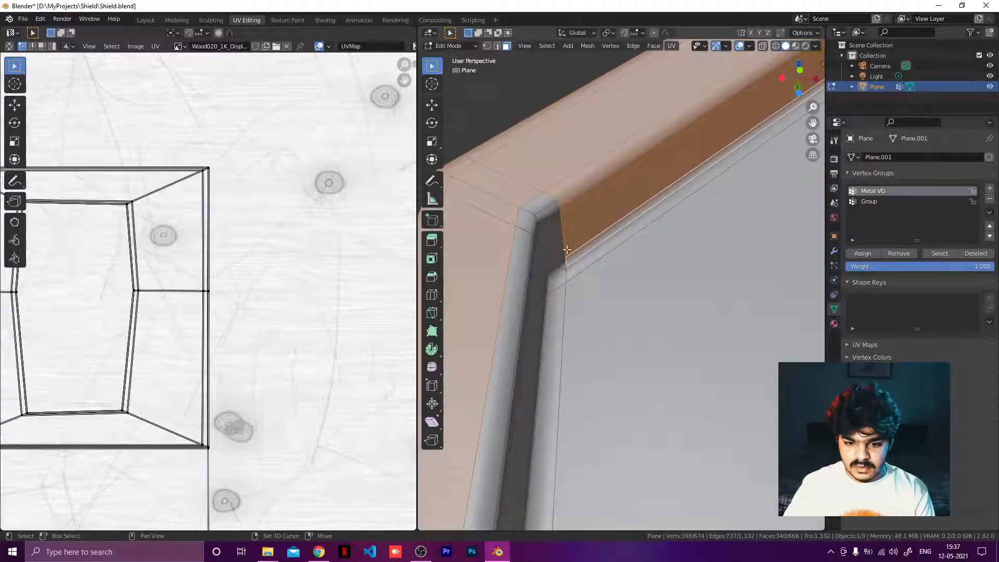
left_click(561, 272, "shift")
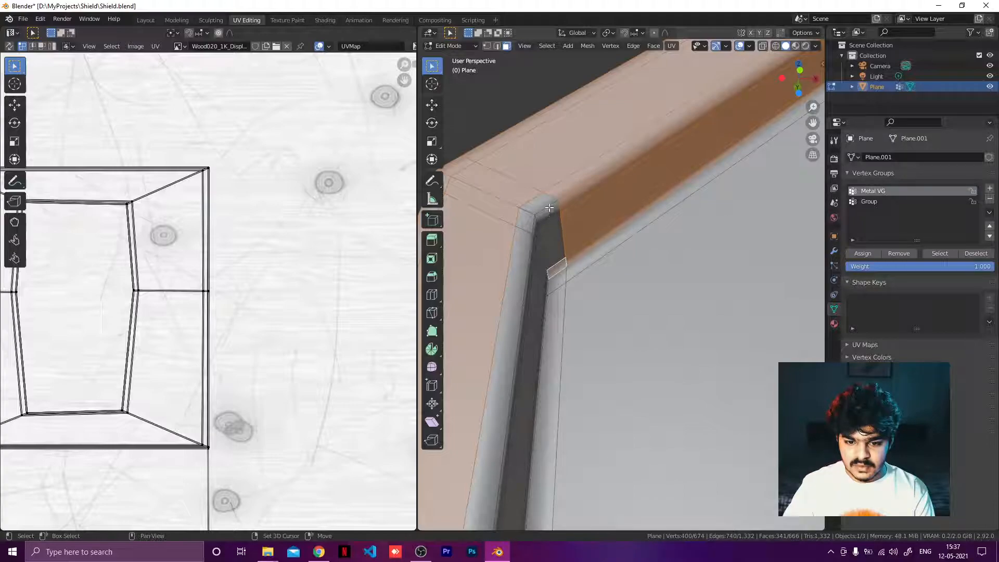
left_click(529, 241, "shift")
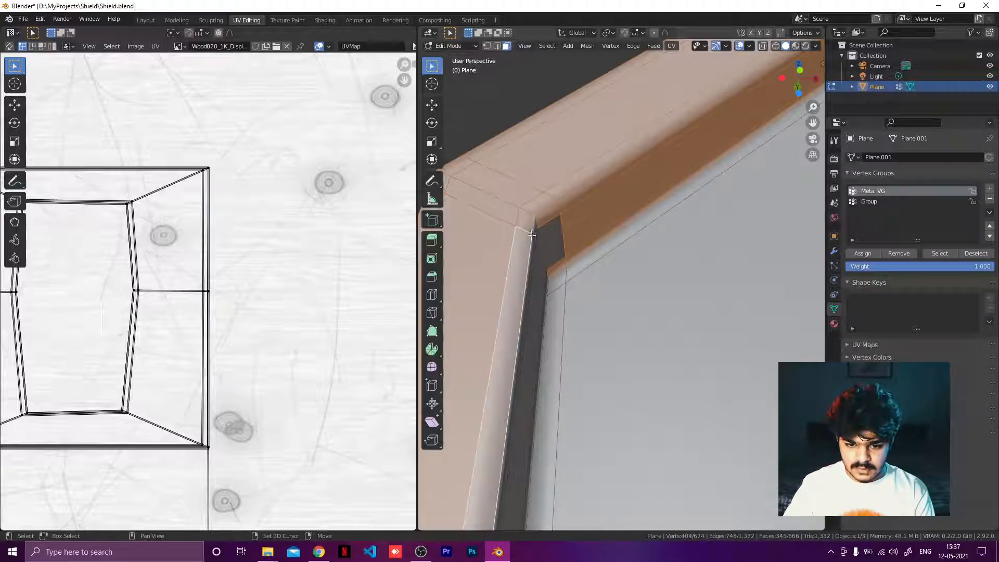
left_click(541, 243, "shift")
Step: Extend the selection down the thin inner edge faces of the rim's side
middle_click_drag(550, 241, 504, 263)
left_click(496, 275, "shift")
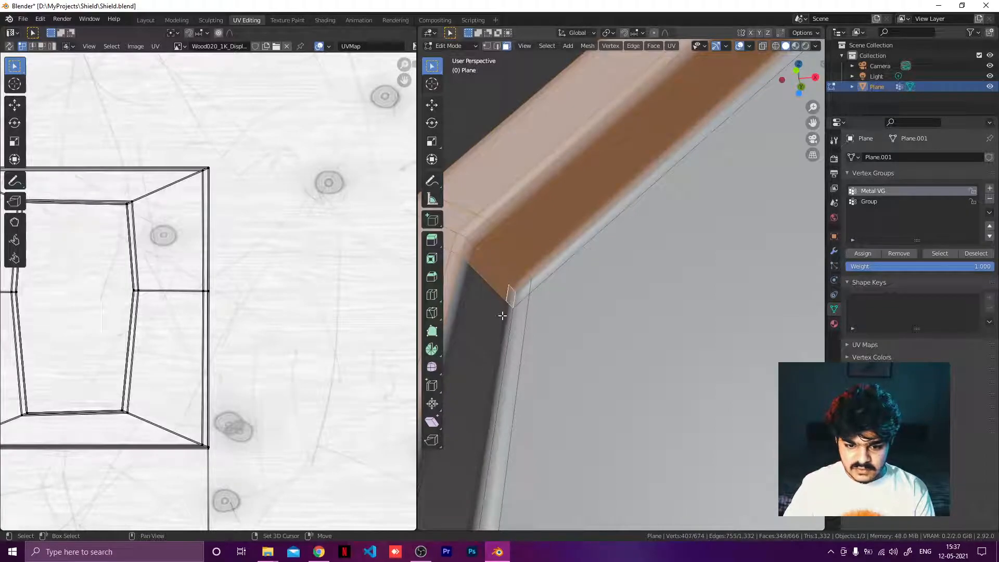
left_click(490, 329, "shift")
left_click(495, 317, "shift")
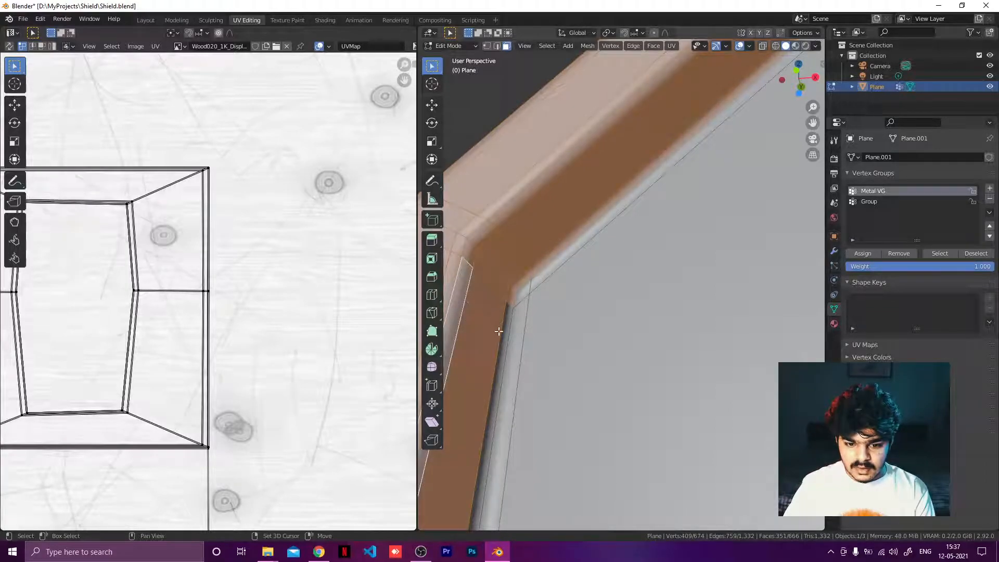
middle_click_drag(502, 334, 522, 253)
left_click(522, 253, "shift")
left_click_drag(456, 199, 502, 256, "shift")
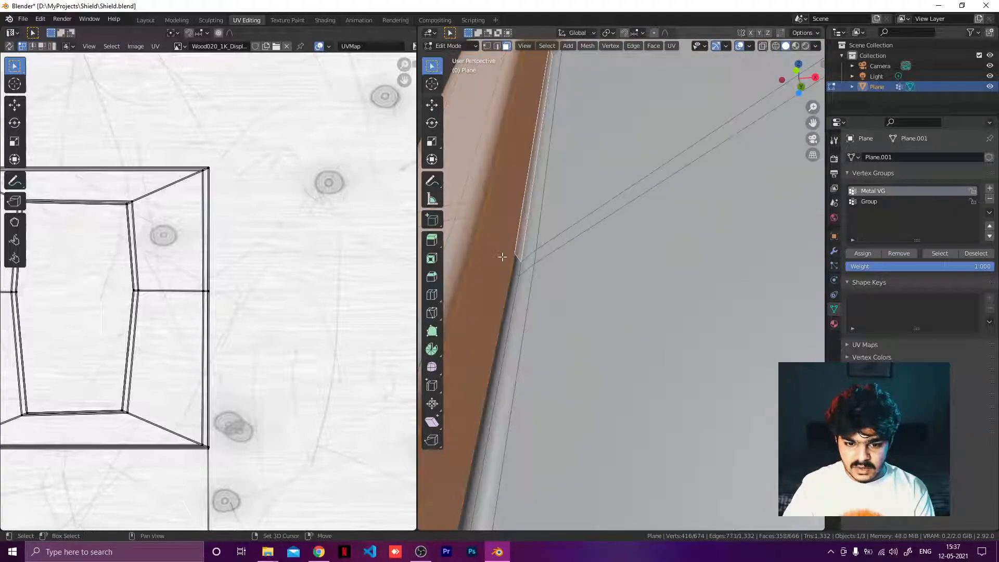
left_click(517, 266, "shift")
left_click(509, 306, "shift")
scroll(510, 308, "down", 7)
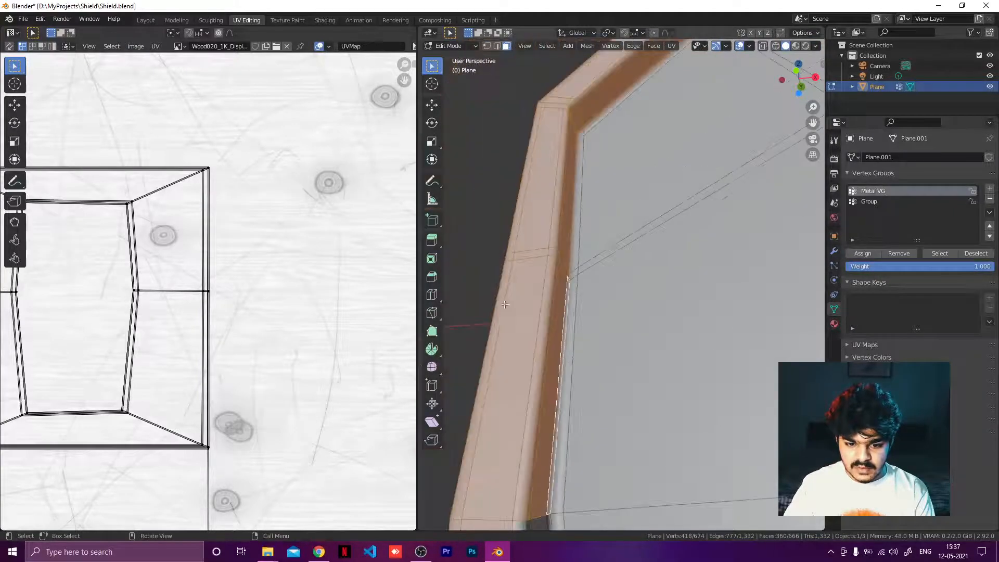
Step: Add the rim's inner side faces down to the lower bend to the selection
middle_click_drag(537, 347, 728, 306, "shift")
scroll(515, 299, "up", 5)
scroll(564, 304, "down", 4)
middle_click_drag(637, 306, 589, 251, "shift")
left_click_drag(512, 239, 557, 266, "shift")
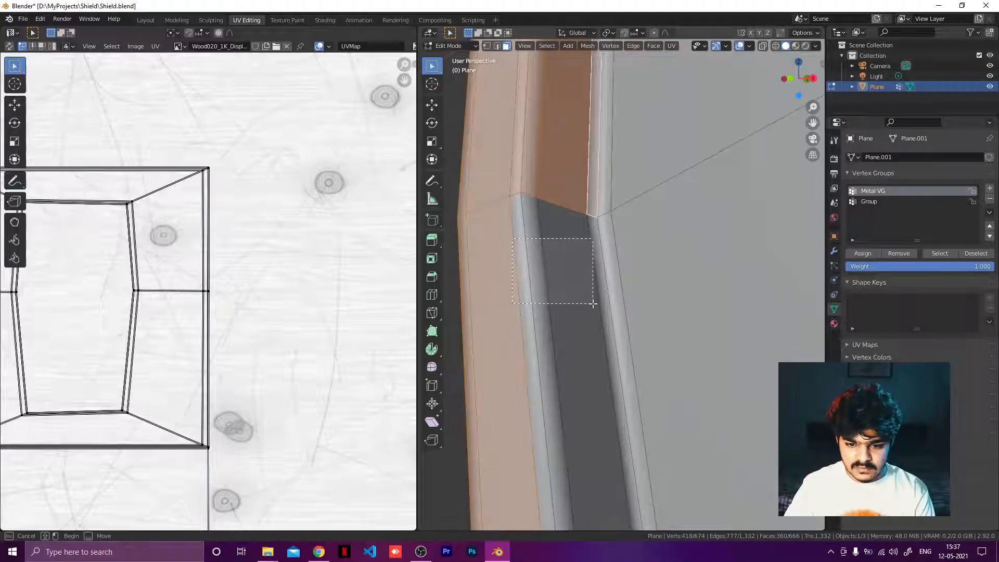
left_click_drag(592, 303, 592, 307, "shift")
key("KP_Decimal")
middle_click_drag(644, 431, 476, 218, "shift")
left_click_drag(476, 218, 502, 242, "shift")
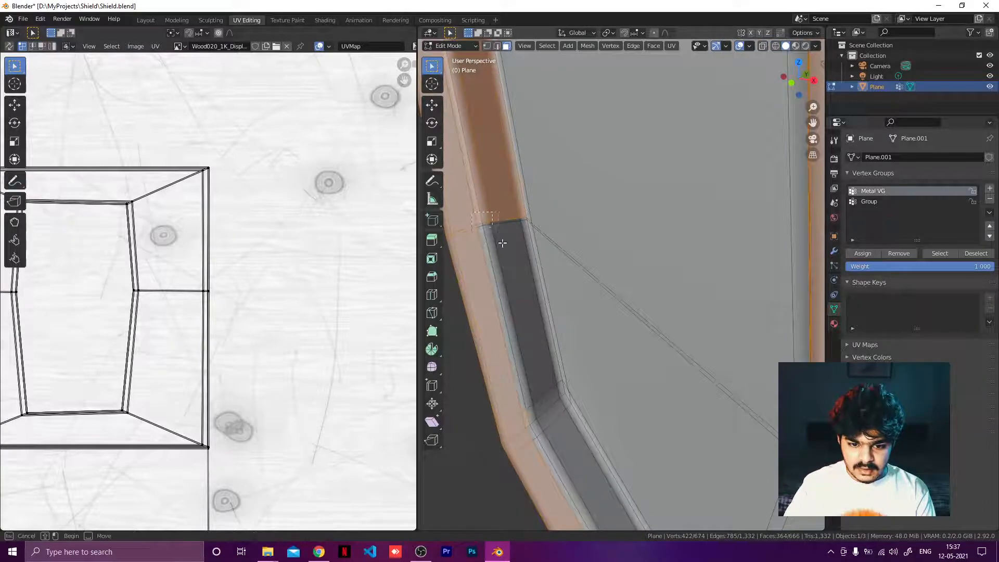
left_click_drag(521, 286, 521, 287, "shift")
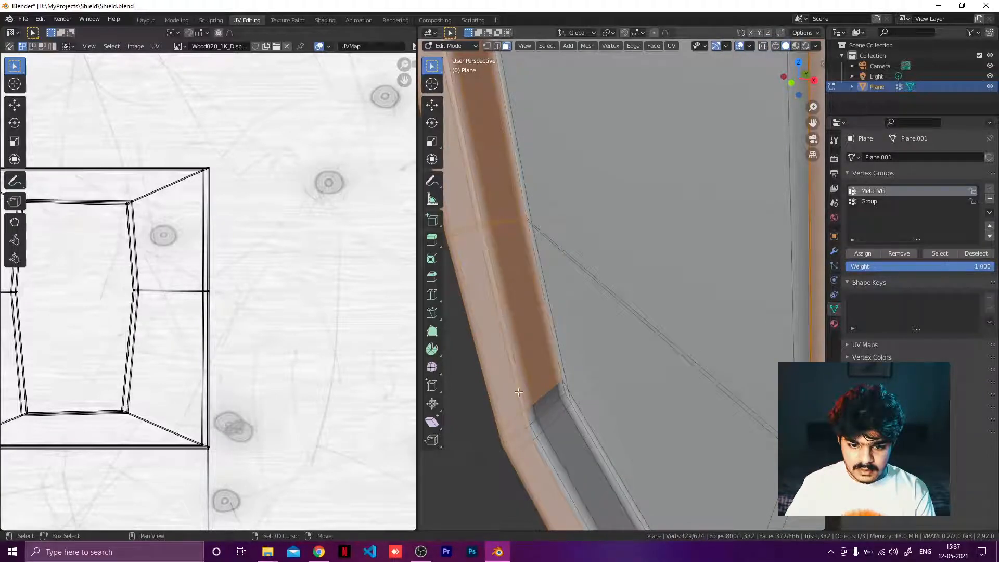
left_click_drag(517, 399, 563, 464, "shift")
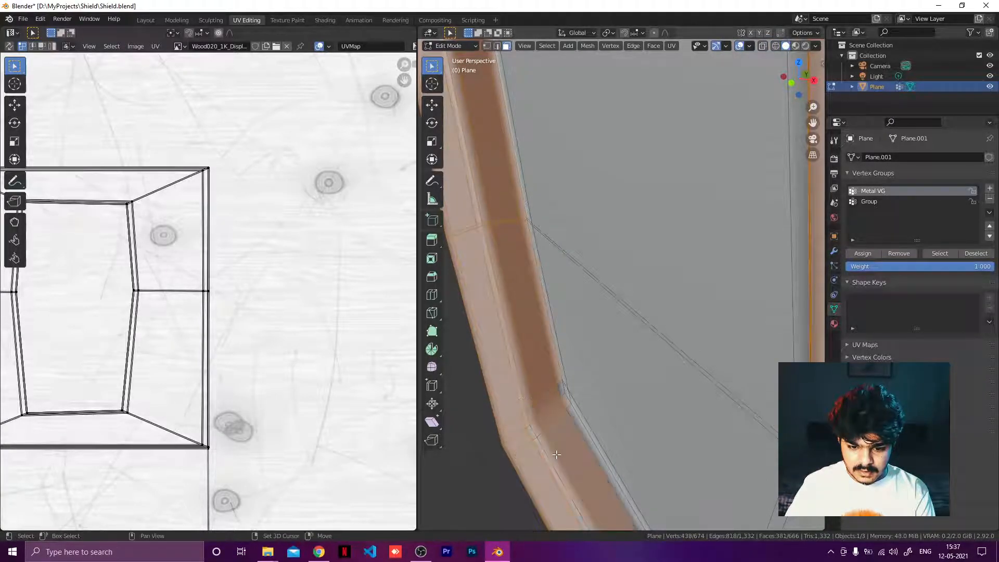
middle_click_drag(565, 431, 556, 347)
left_click(569, 375, "shift")
Step: Add the thin faces along the rim's lower inner edge to the selection
scroll(556, 347, "down", 4)
middle_click_drag(674, 324, 622, 339)
scroll(607, 393, "up", 6)
middle_click_drag(607, 393, 636, 174, "shift")
left_click(536, 420, "shift")
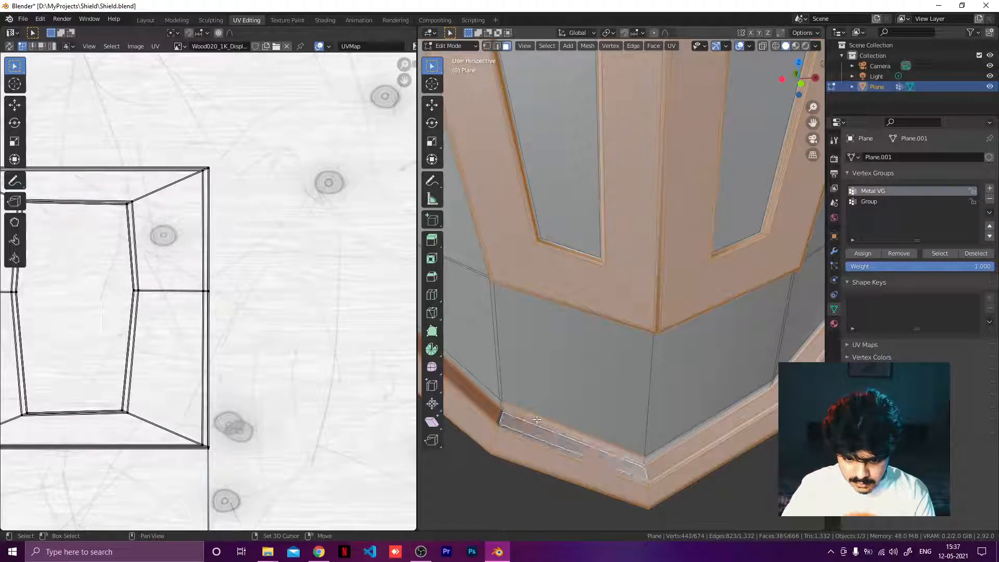
left_click(539, 415, "shift")
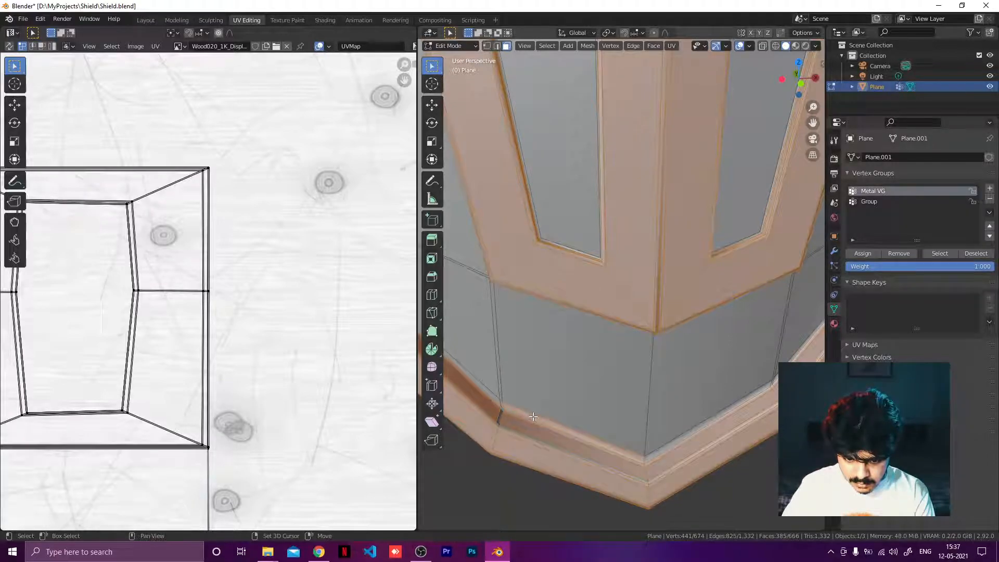
left_click(515, 444, "shift")
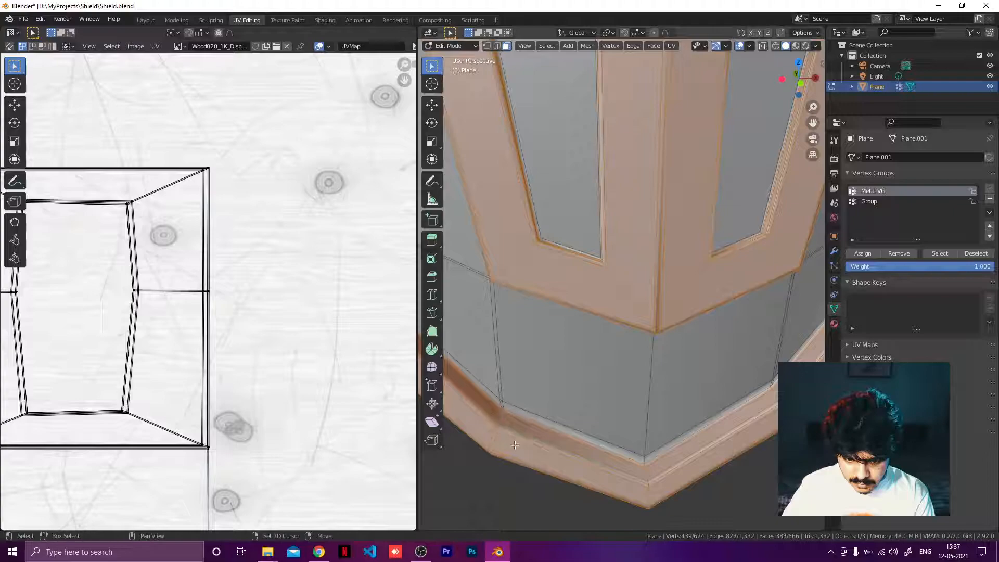
Step: Add the rim faces along the lower right edge of the shield front to the face selection
scroll(644, 445, "down", 3)
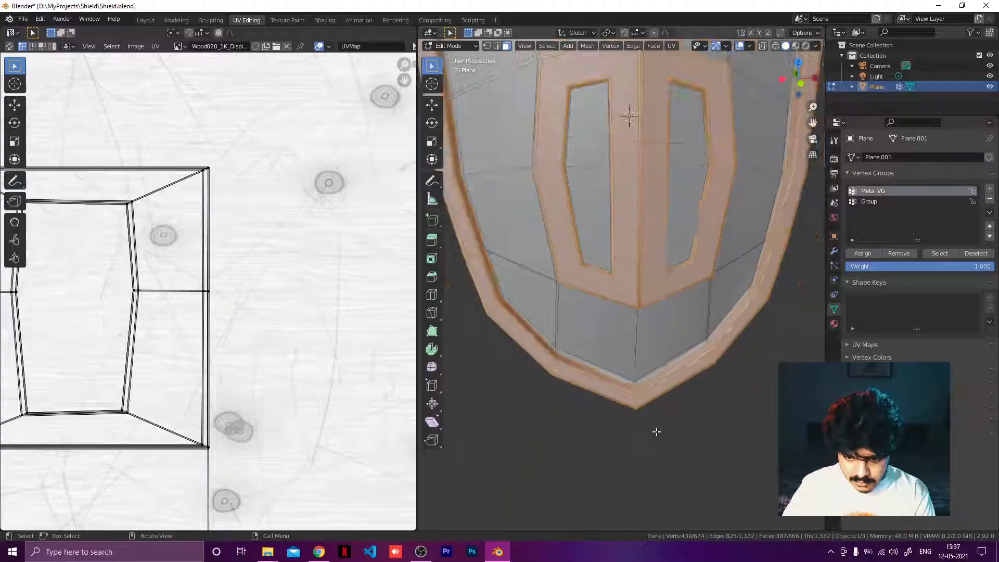
middle_click_drag(674, 383, 786, 329)
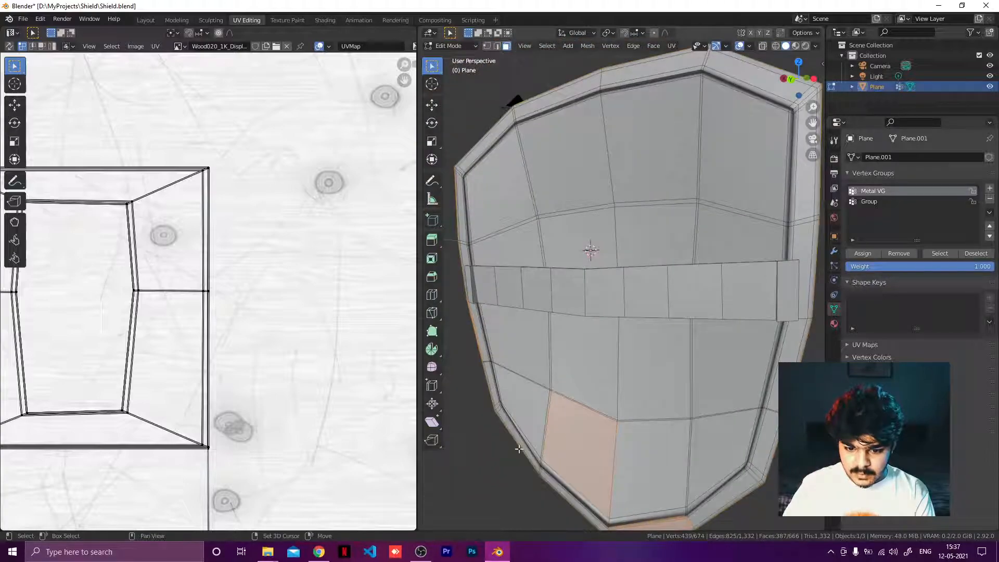
middle_click_drag(615, 478, 705, 443)
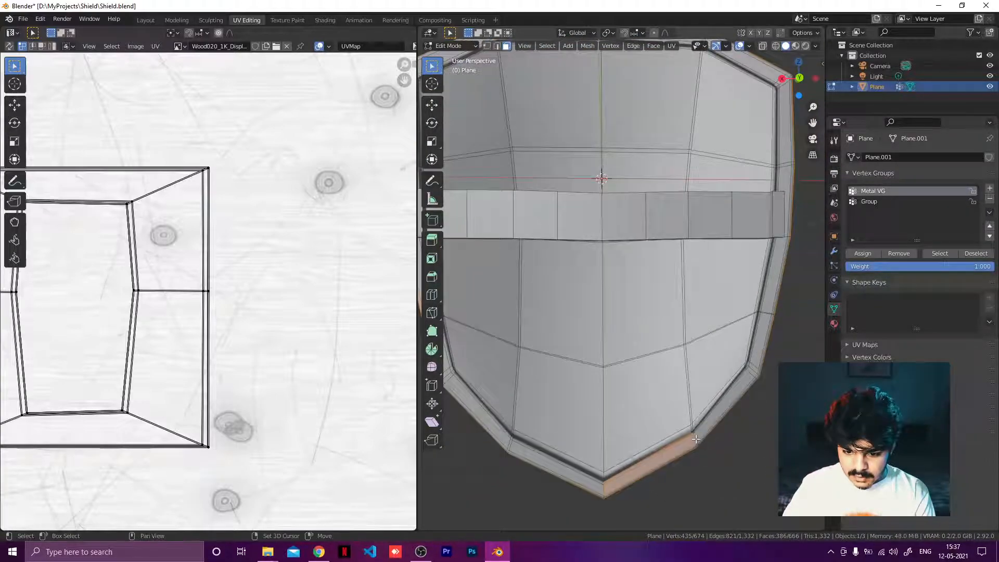
left_click(697, 440, "shift")
left_click(723, 412, "shift")
left_click(756, 360, "shift")
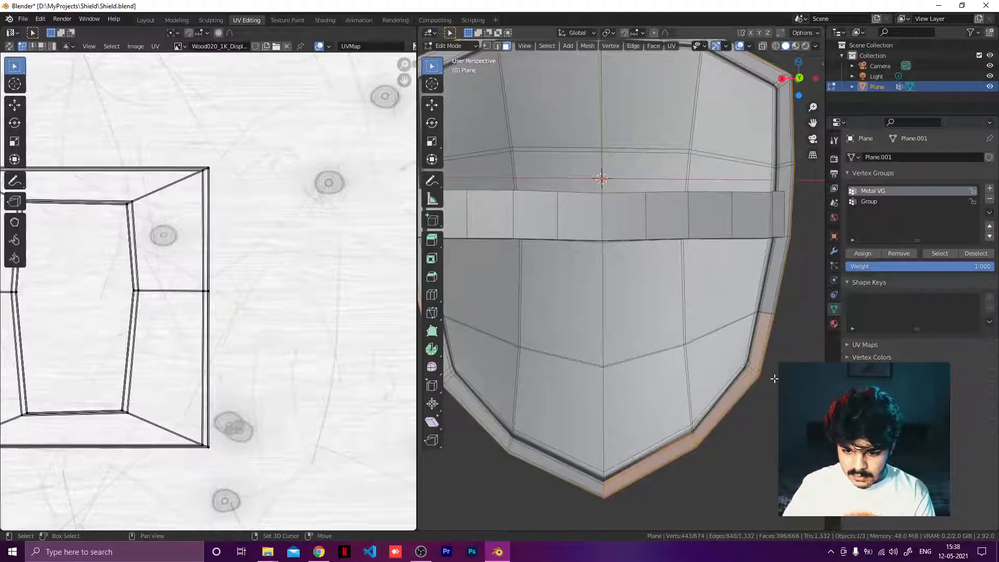
Step: Extend the selection up the rim's right side to where the horizontal band meets it
left_click(768, 304, "shift")
mouse_move(768, 303)
middle_mouse_down()
mouse_move(760, 350)
mouse_move(775, 292)
middle_mouse_up()
scroll(775, 292, "up", 6)
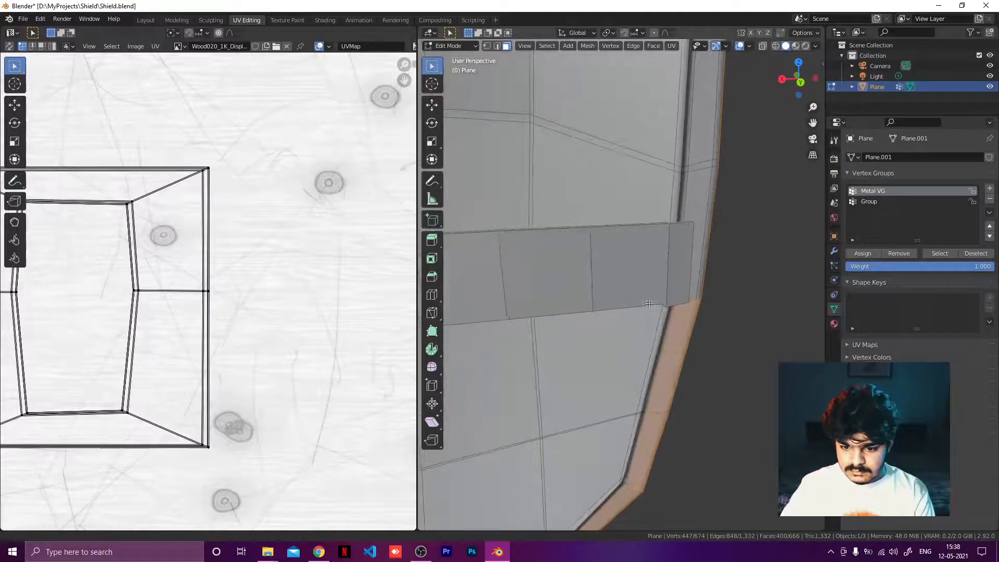
left_click(610, 310, "shift")
left_click(616, 255, "shift")
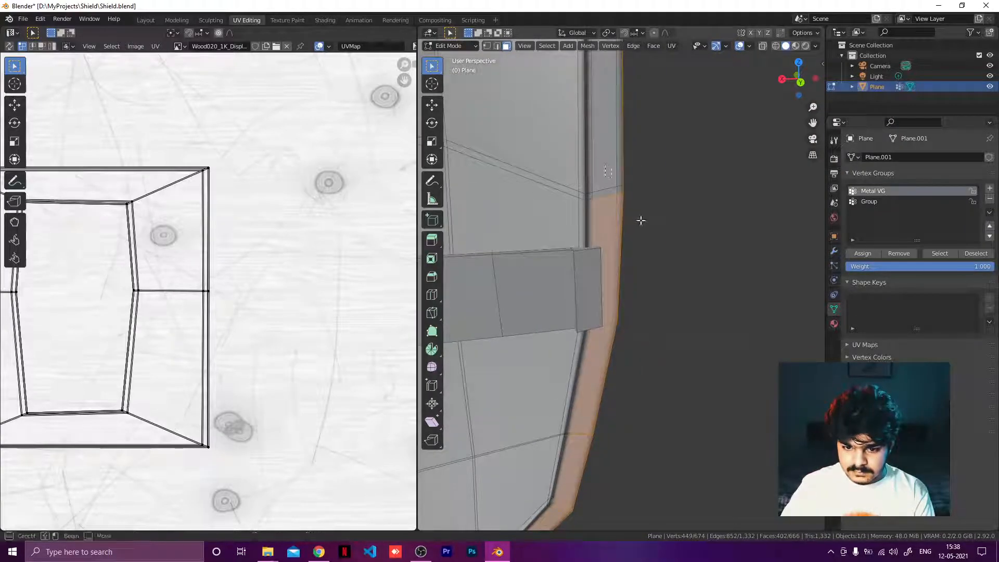
Step: Add the outer rim faces near the shield's upper right corner to the selection
left_click_drag(605, 165, 640, 220, "shift")
middle_click_drag(651, 166, 657, 269, "shift")
left_click_drag(600, 136, 651, 189, "shift")
left_click(596, 195, "shift")
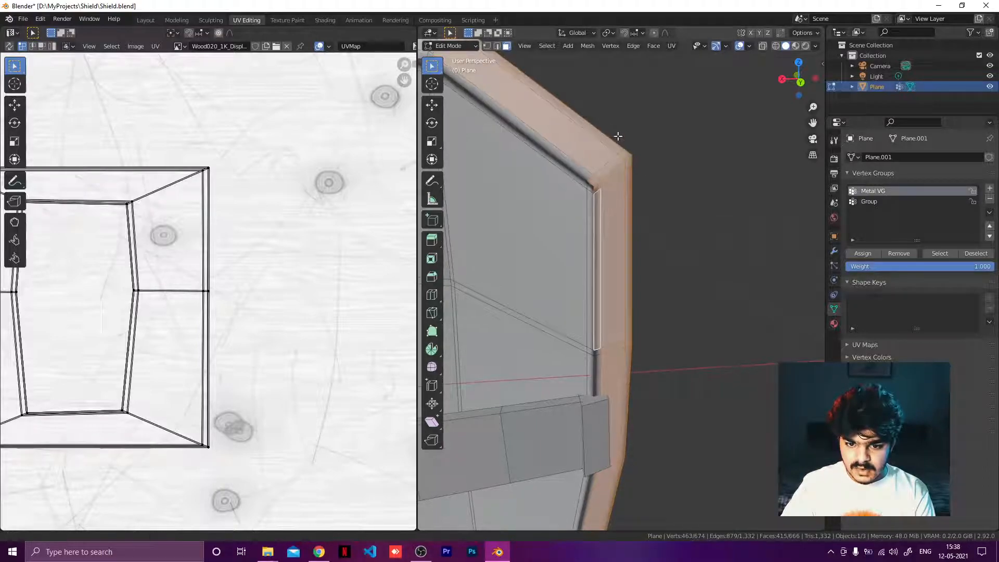
Step: Add the thin inner edge face at the upper right corner of the rim to the selection
middle_click_drag(596, 195, 639, 119)
left_click_drag(636, 114, 735, 187, "shift")
middle_click_drag(735, 187, 584, 118)
left_click_drag(584, 118, 739, 182, "shift")
left_click(652, 215, "shift")
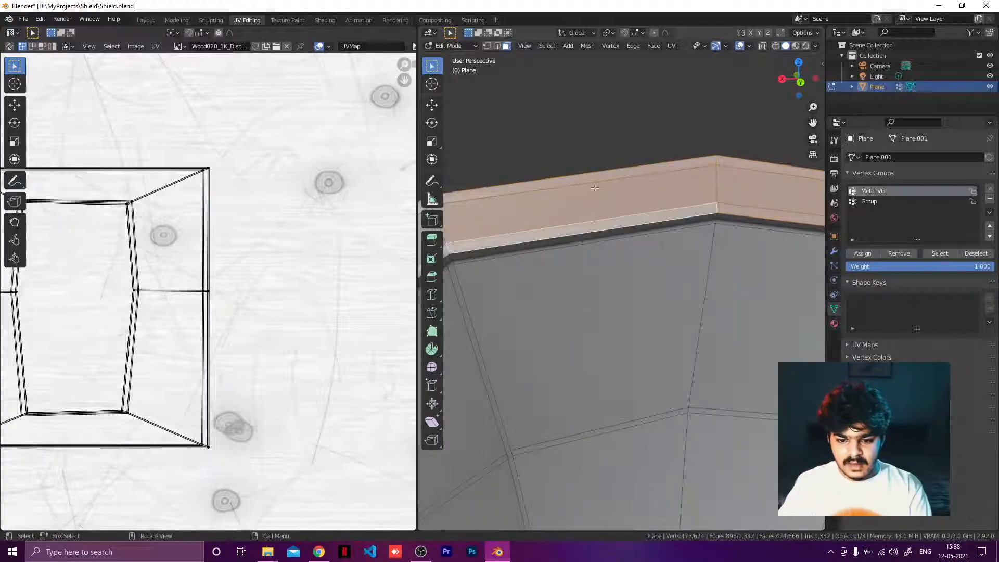
Step: Add the top strip of the rim and the upper left corner faces to the selection
middle_click_drag(585, 184, 660, 116)
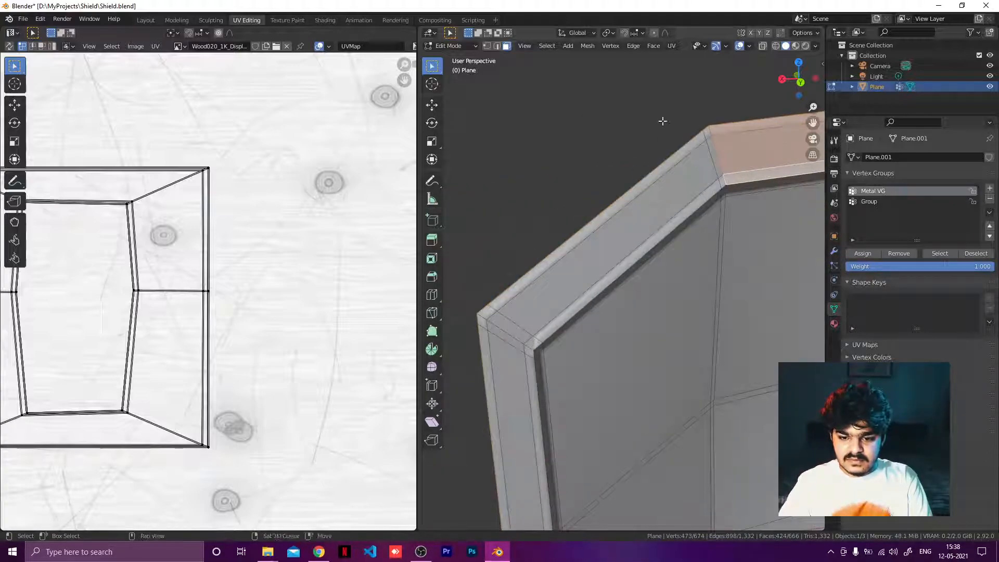
left_click_drag(662, 121, 728, 153, "shift")
left_click(717, 198, "shift")
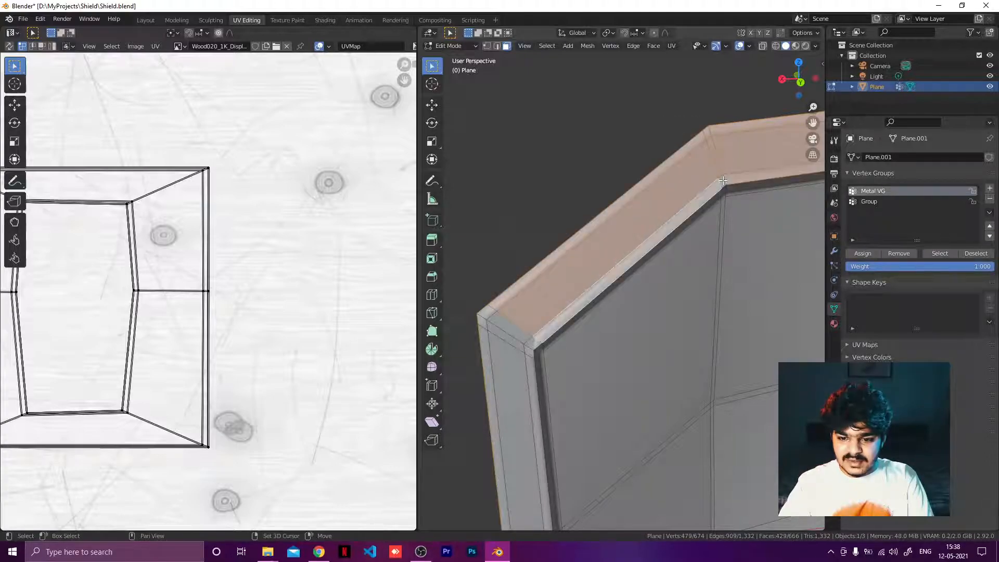
left_click_drag(461, 289, 507, 394, "shift")
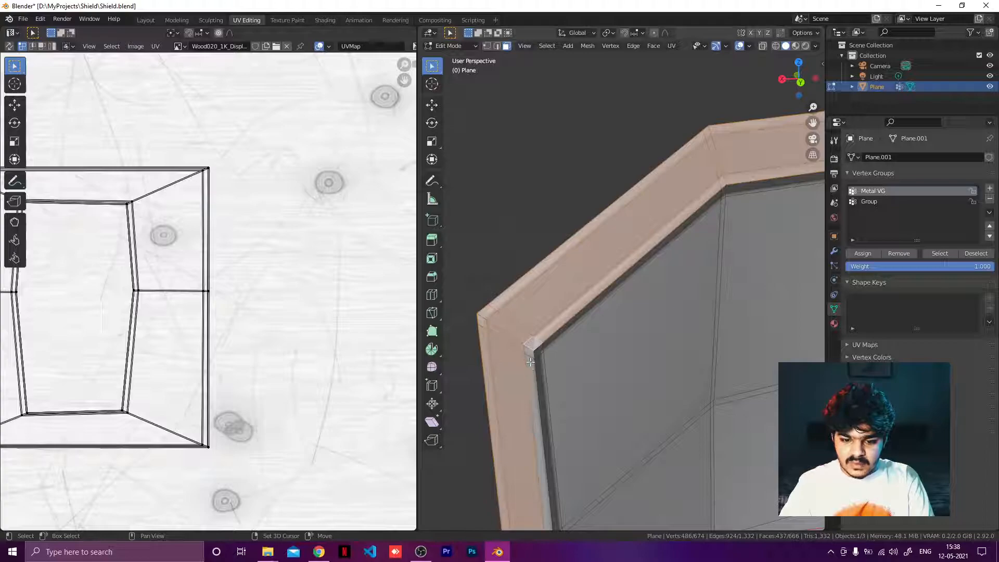
left_click(529, 373, "shift")
Step: Box-select the rim faces down the shield's left side to the lower bend
scroll(548, 376, "down", 6)
middle_click_drag(754, 383, 750, 240, "shift")
scroll(575, 243, "up", 4)
left_click_drag(519, 151, 552, 204, "shift")
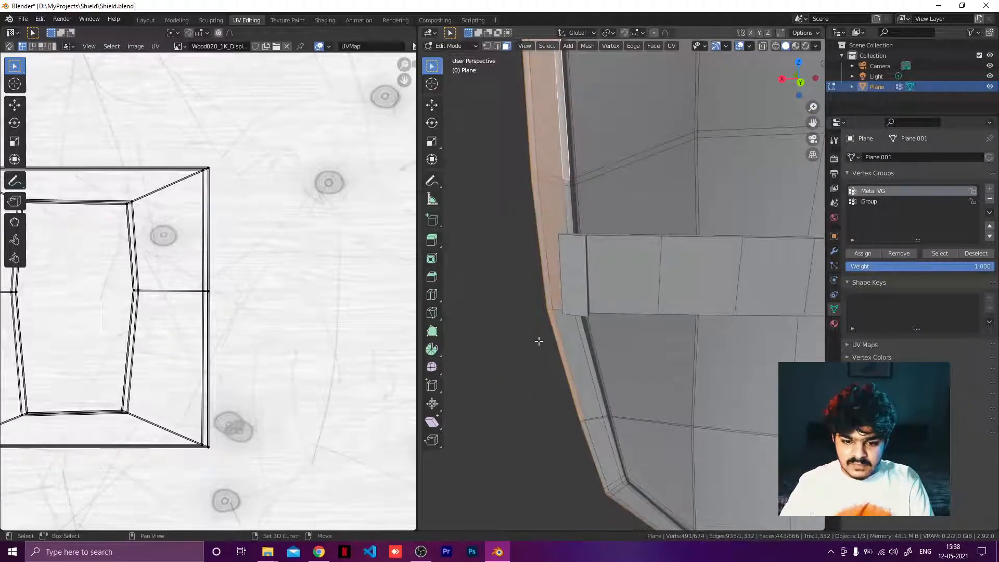
key("b")
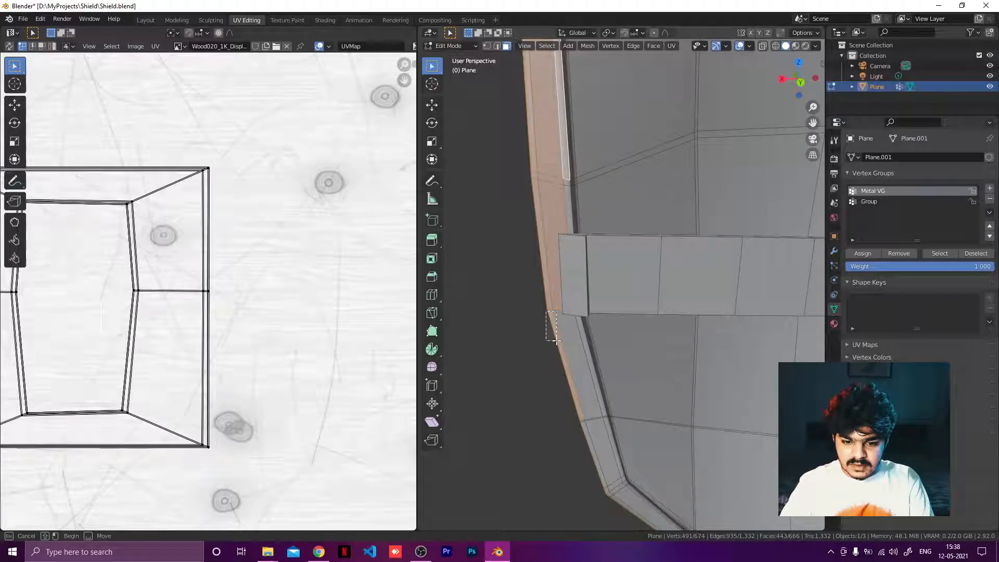
left_click_drag(556, 341, 598, 475)
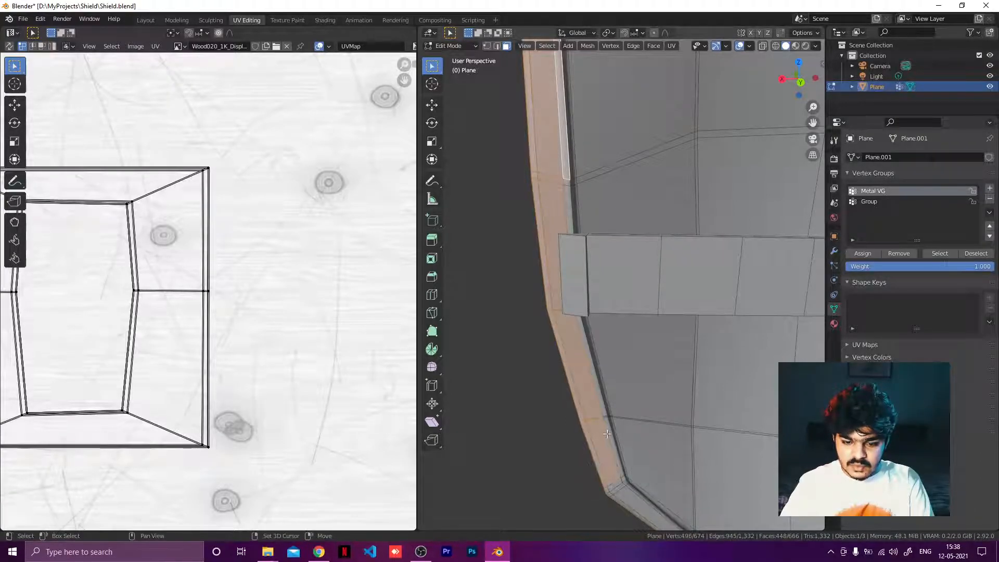
middle_click_drag(607, 433, 565, 340, "shift")
left_click_drag(557, 371, 692, 469, "shift")
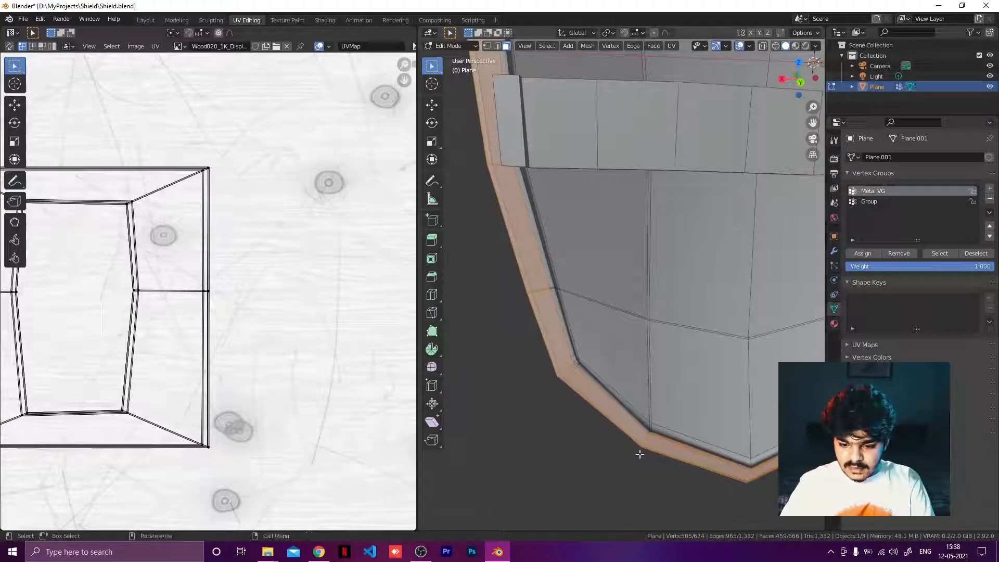
Step: Add the small rim faces at the lower left bend to the selection
scroll(639, 453, "up", 4)
middle_click_drag(535, 356, 507, 265, "shift")
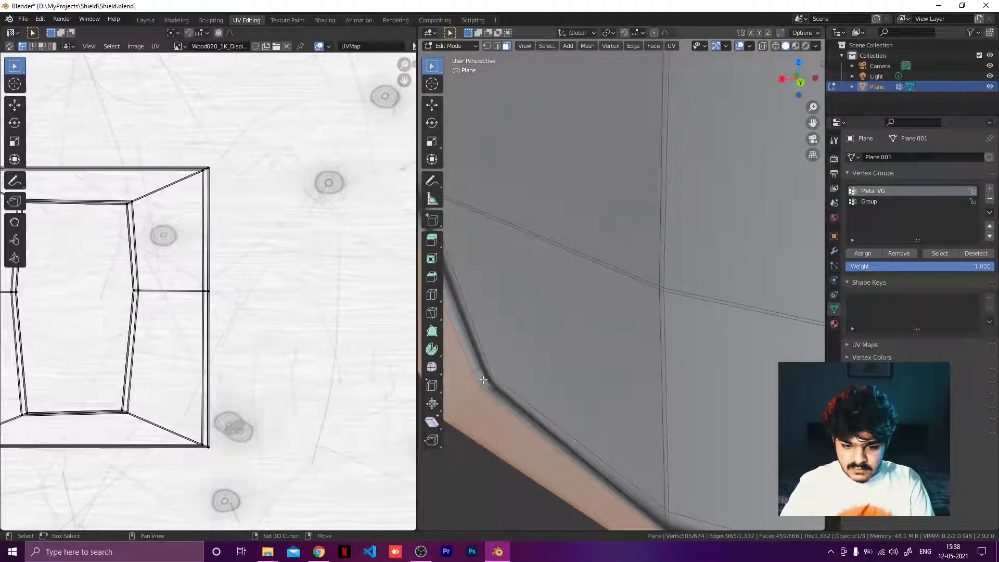
mouse_move(525, 398)
middle_mouse_down()
mouse_move(455, 403)
mouse_move(532, 390)
middle_mouse_up()
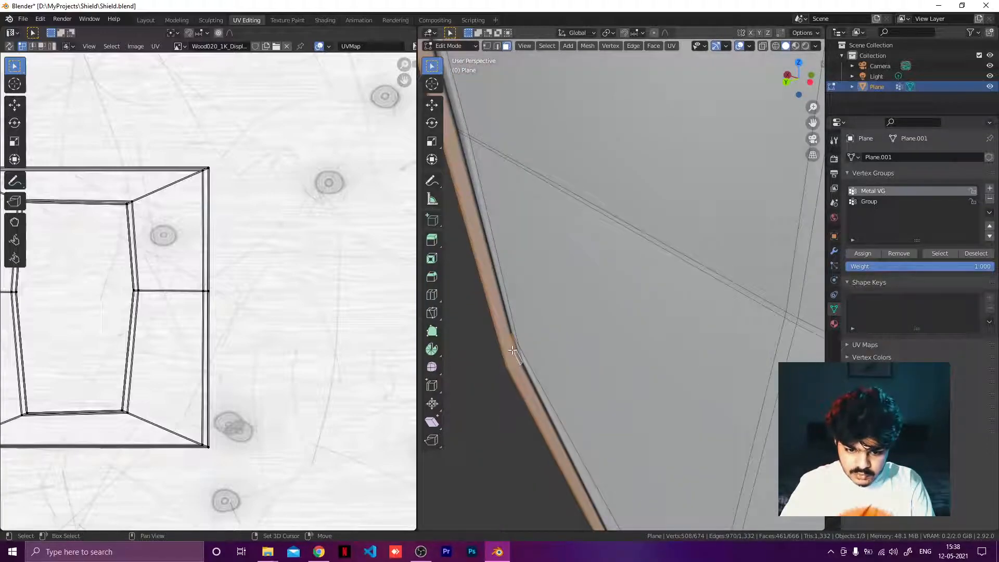
middle_click_drag(527, 309, 578, 386, "shift")
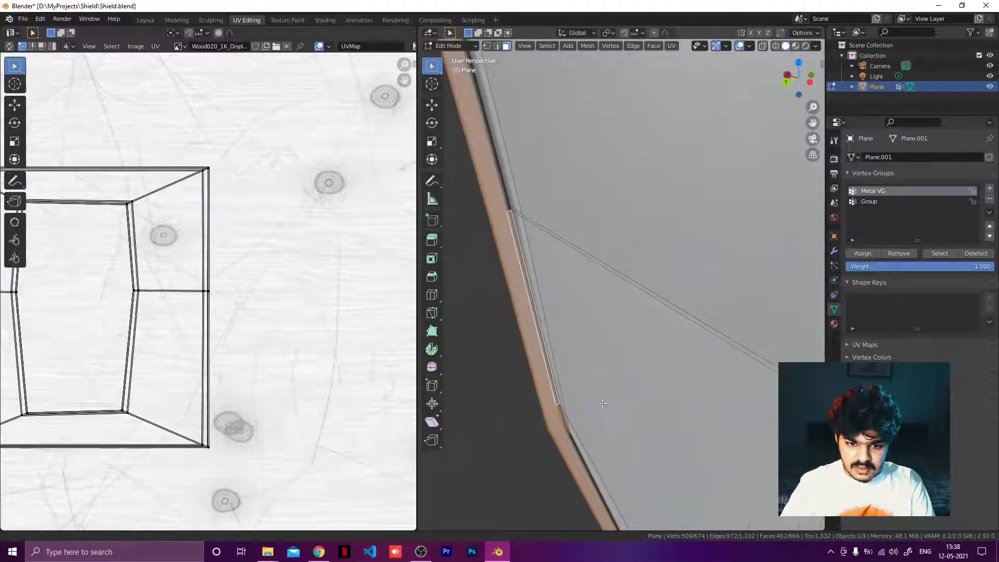
left_click(508, 203, "shift")
middle_click_drag(532, 163, 518, 212, "shift")
left_click(521, 204, "shift")
Step: Add the remaining thin inner faces along the rim's left side to the selection
scroll(533, 178, "down", 3)
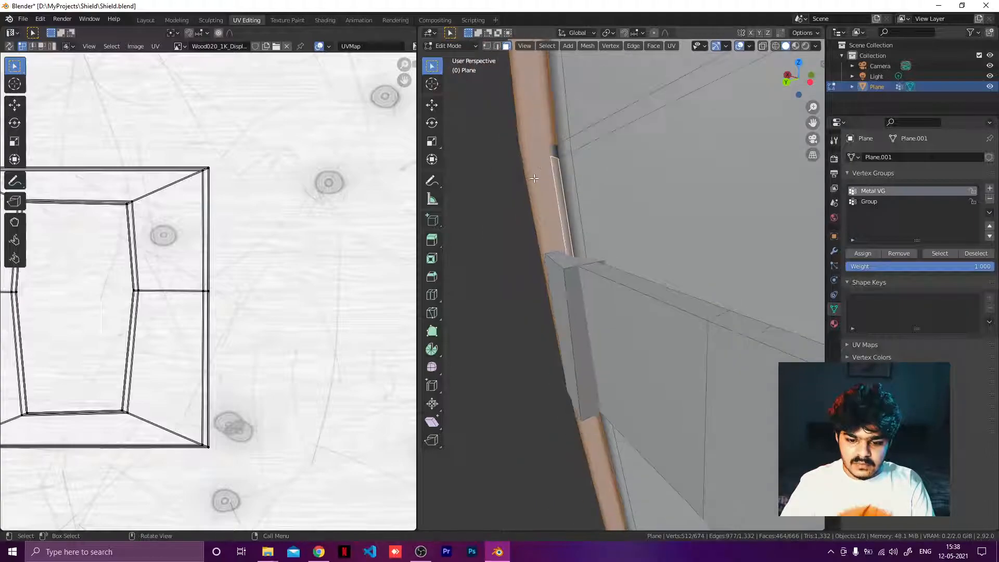
left_click(553, 149, "shift")
scroll(573, 143, "down", 3)
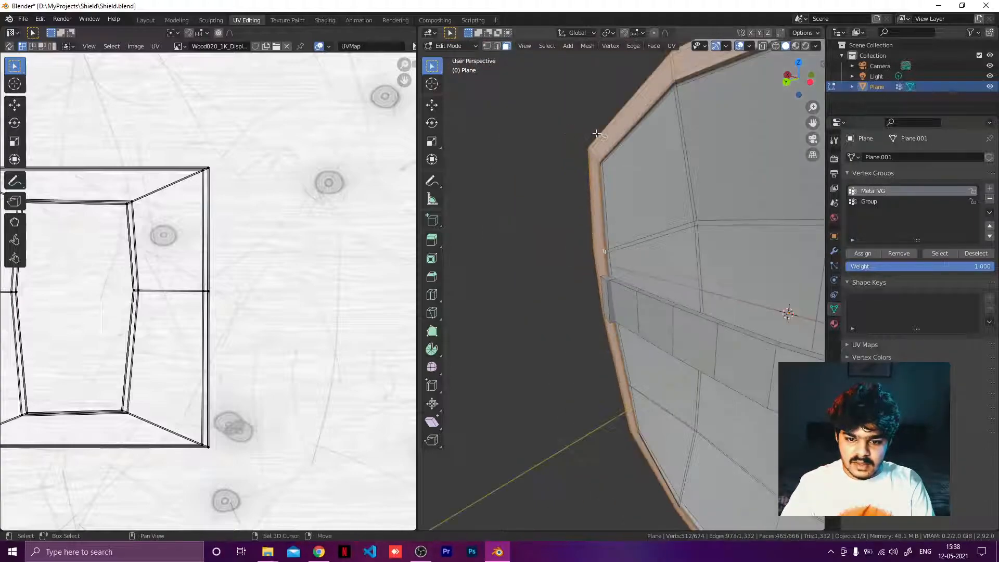
middle_click_drag(635, 157, 556, 255)
scroll(619, 112, "up", 5)
scroll(627, 219, "down", 2)
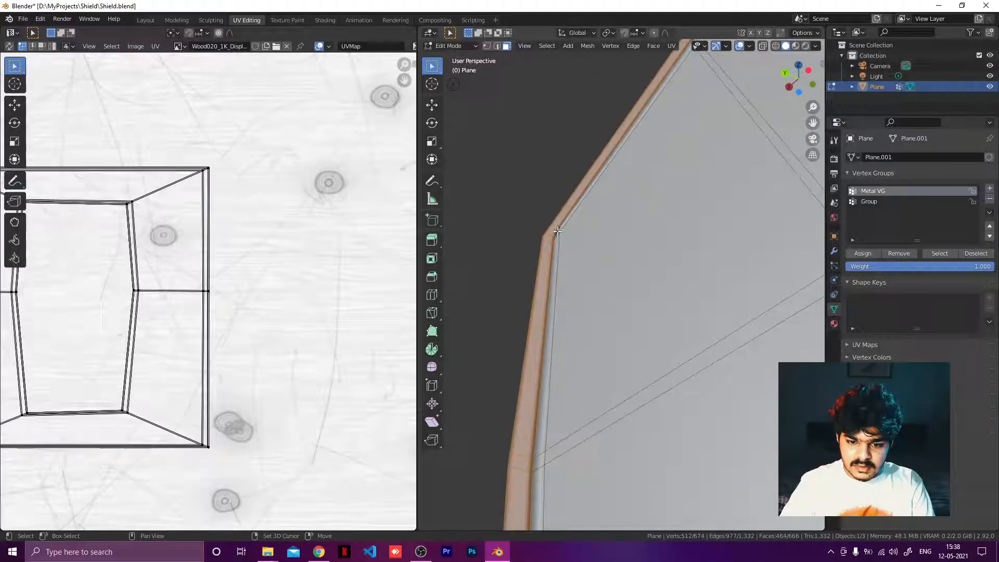
left_click(558, 231, "shift")
scroll(546, 221, "up", 4)
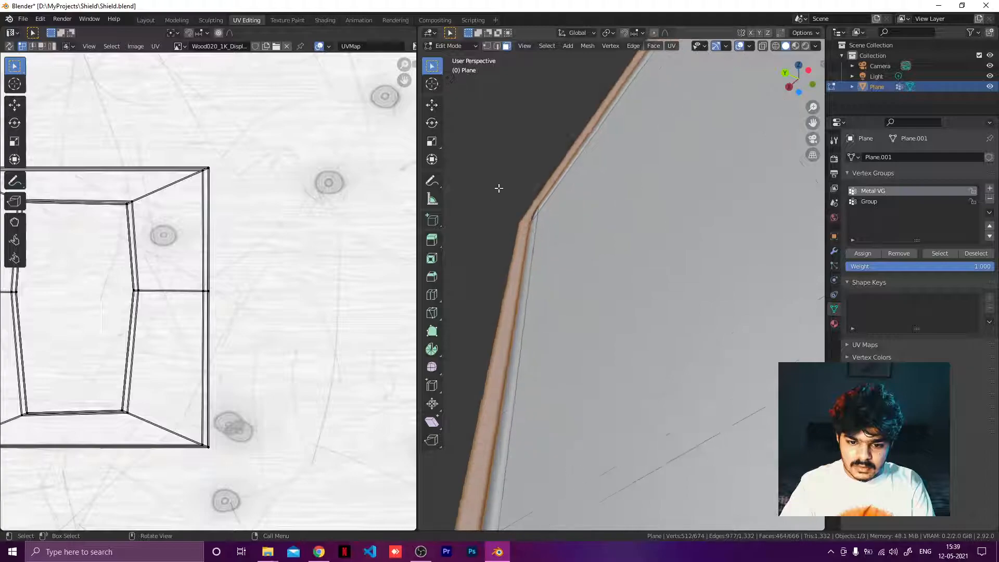
middle_click_drag(635, 359, 675, 424, "shift")
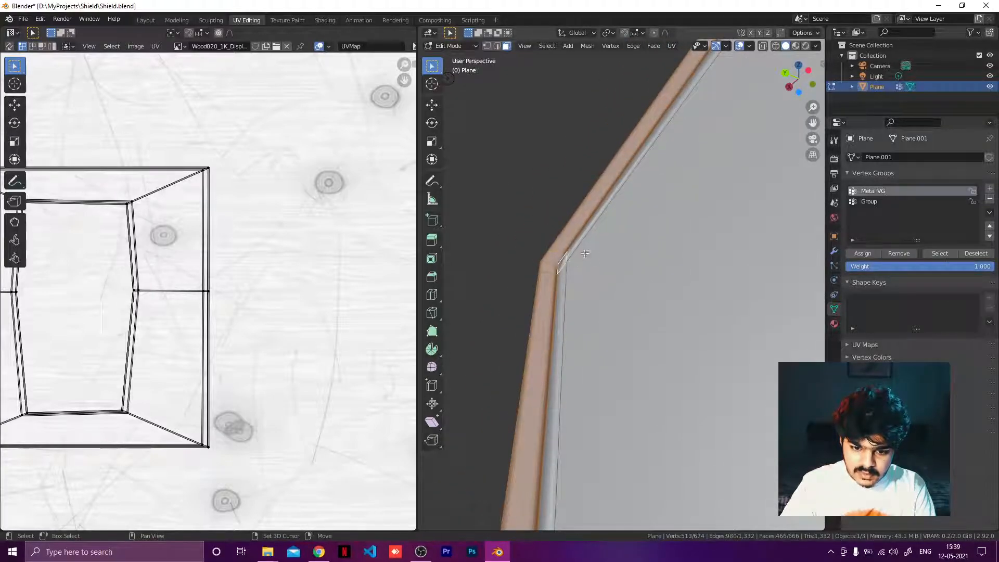
middle_click_drag(610, 258, 762, 188)
Step: Add the rim's outer side faces beside the band's left end to the selection
scroll(761, 188, "up", 4)
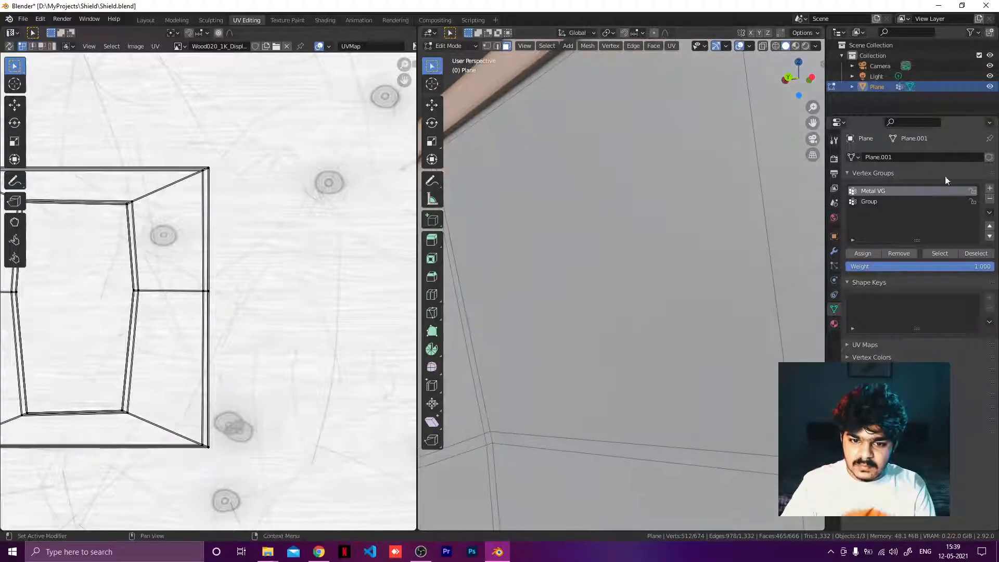
middle_click_drag(542, 255, 799, 290)
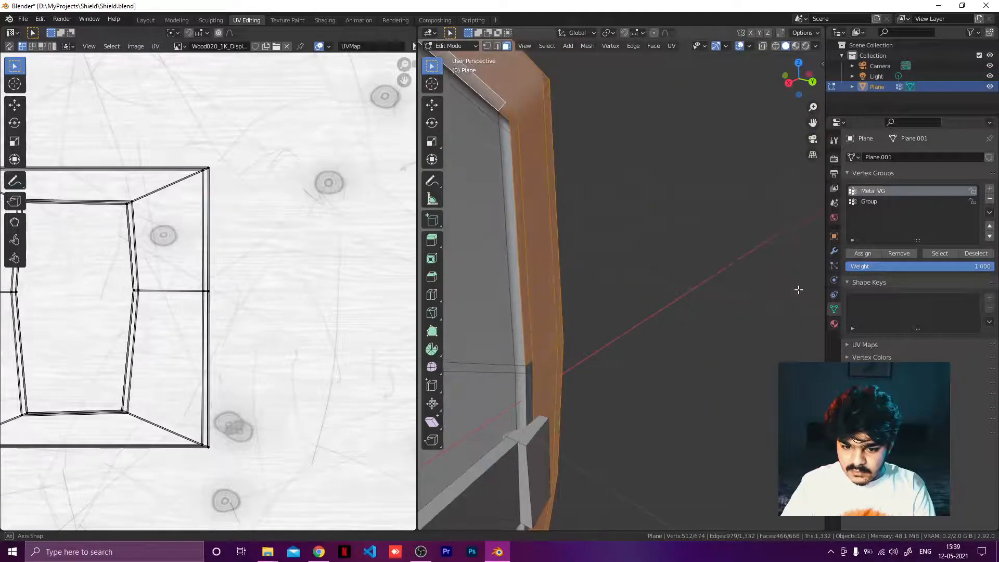
left_click(530, 386, "shift")
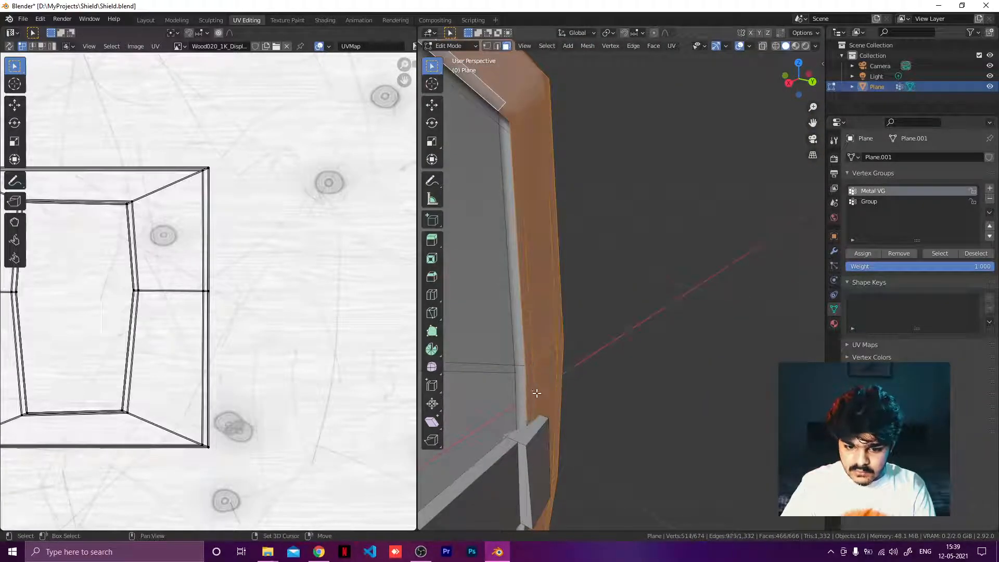
scroll(555, 350, "down", 1)
middle_click_drag(544, 350, 532, 128, "shift")
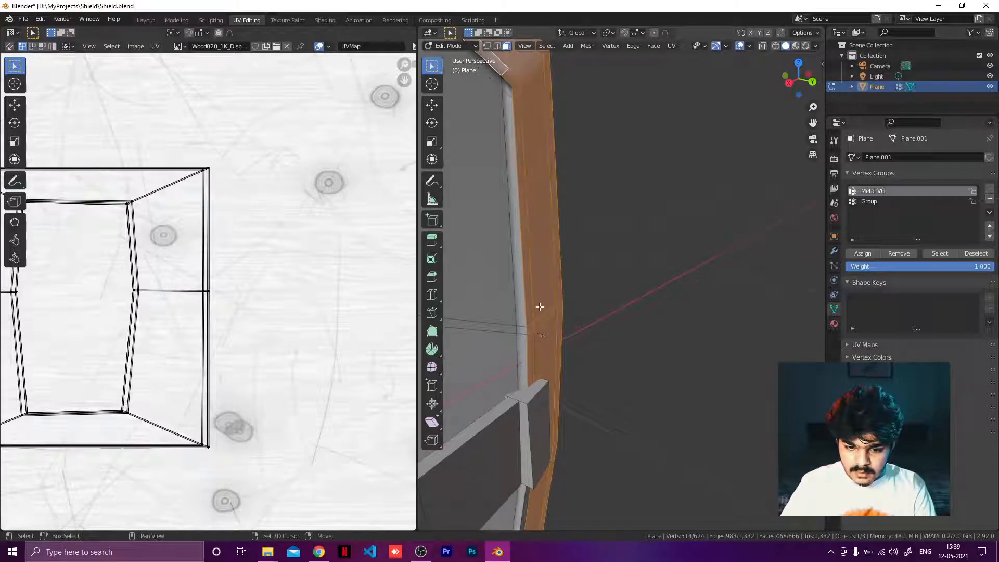
Step: Inspect the whole rim from several angles for faces still missing from the selection
scroll(499, 278, "down", 7)
middle_click_drag(388, 311, 371, 319)
middle_click_drag(603, 299, 490, 295)
scroll(591, 286, "up", 6)
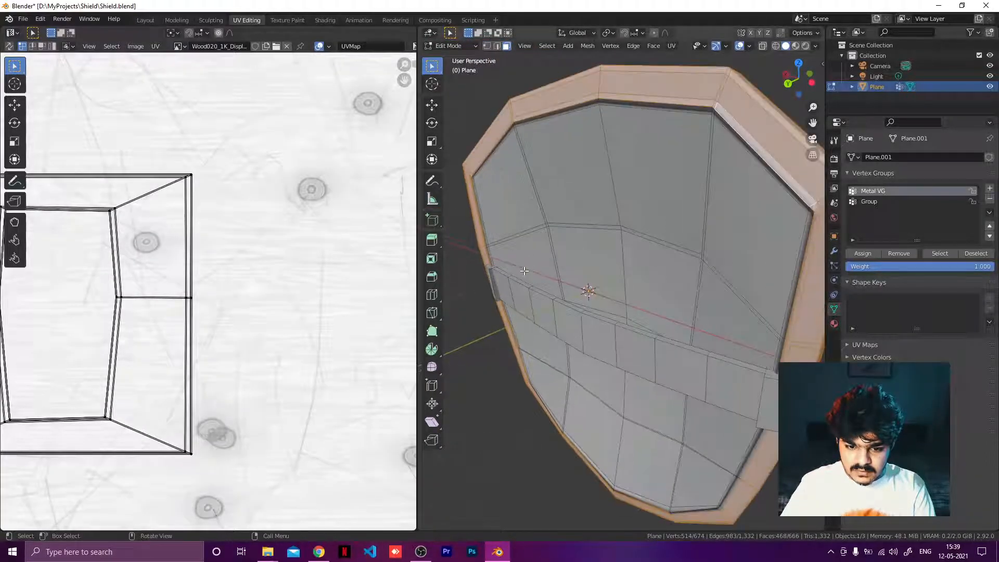
middle_click_drag(594, 272, 577, 246)
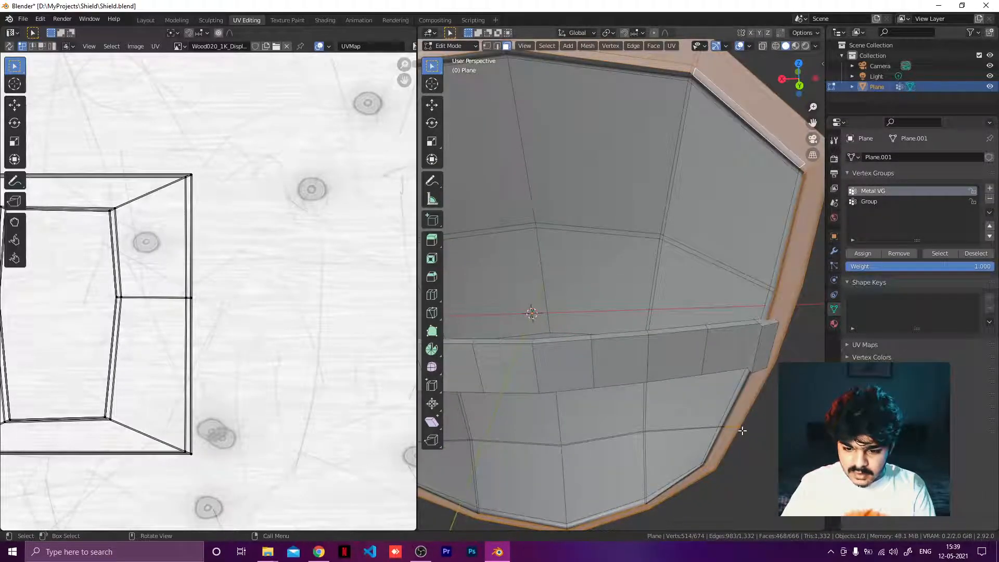
scroll(742, 431, "up", 6)
middle_click_drag(742, 432, 543, 216, "shift")
middle_click_drag(680, 381, 426, 152, "shift")
middle_click_drag(678, 399, 630, 323, "shift")
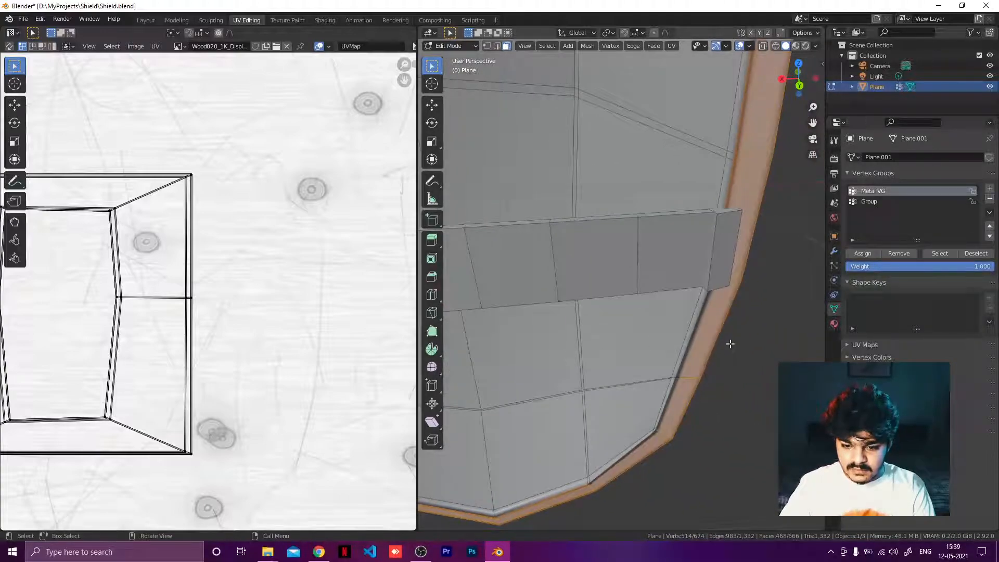
scroll(702, 335, "up", 2)
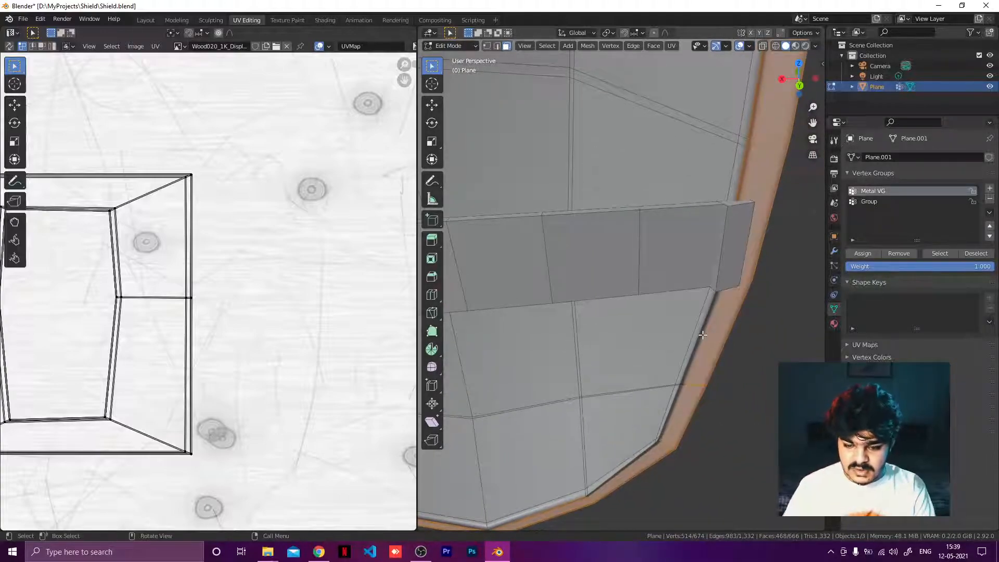
key("Home")
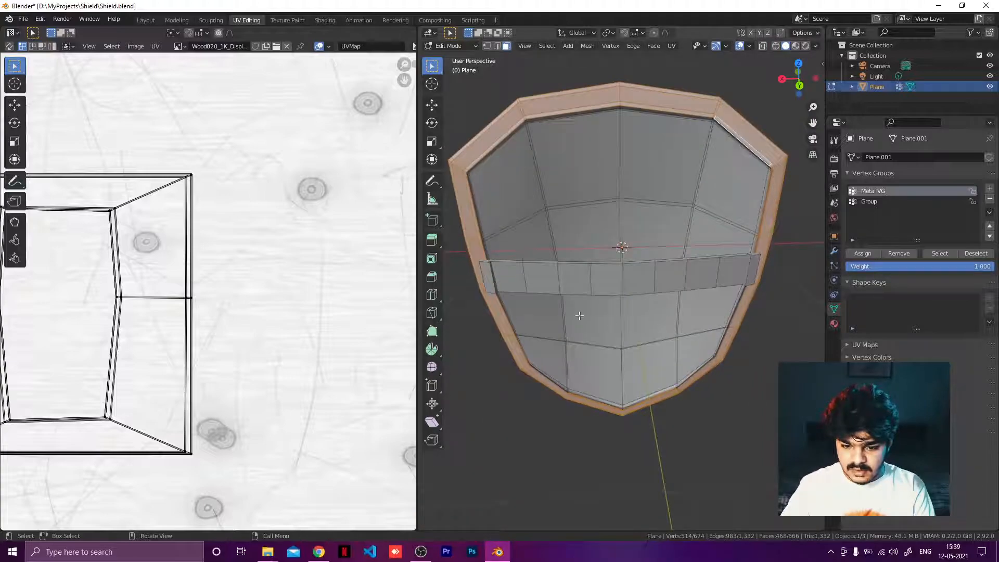
scroll(723, 329, "up", 20)
scroll(722, 345, "down", 14)
Step: Add the thin inner edge face on the rim's right side to the selection
middle_click_drag(774, 370, 621, 262)
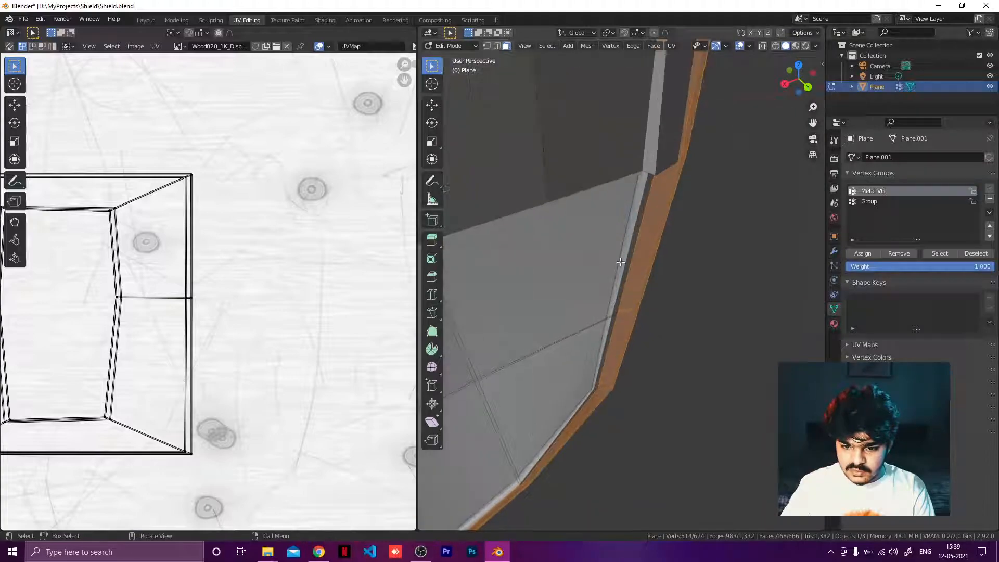
scroll(621, 262, "up", 2)
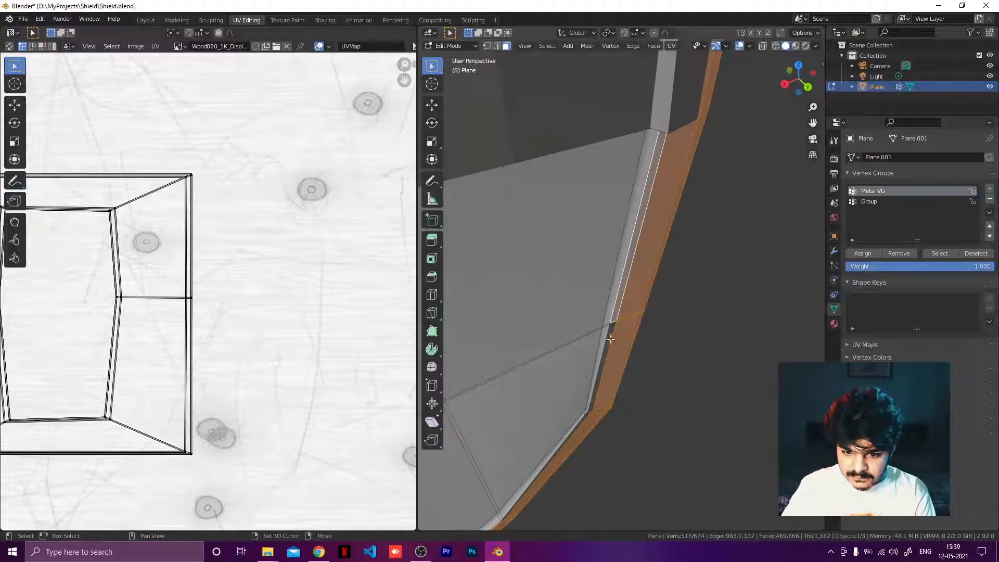
left_click(613, 358)
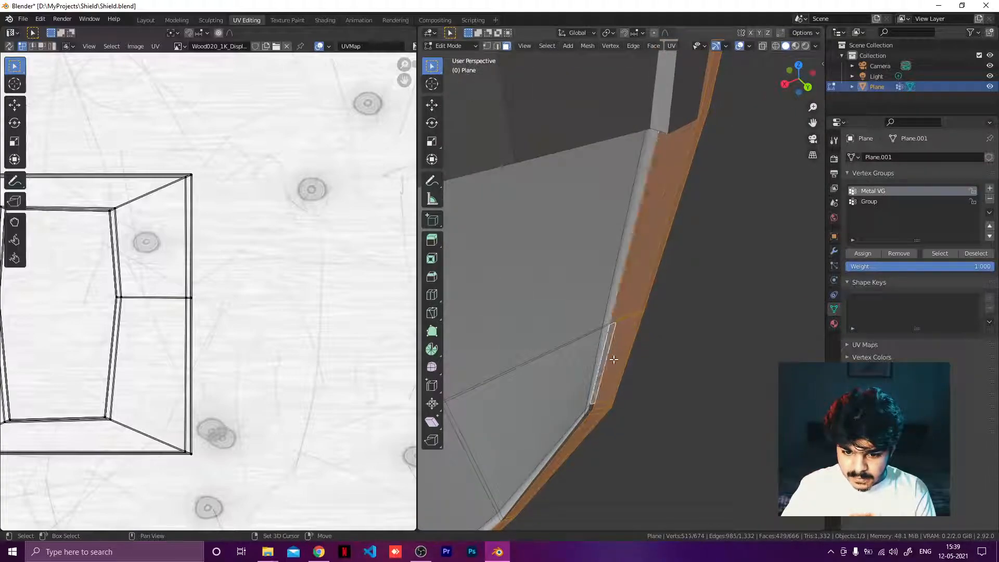
Step: Add the remaining thin edge faces along the rim's lower left side to the selection
left_click(591, 407, "shift")
scroll(622, 417, "up", 1)
middle_click_drag(614, 417, 422, 401)
scroll(649, 426, "down", 1)
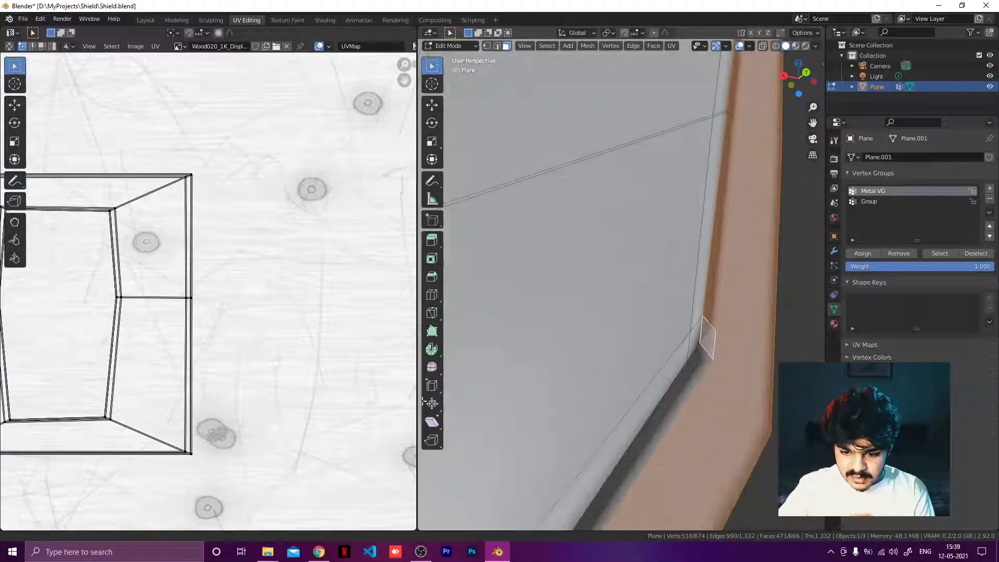
left_click(702, 361, "shift")
left_click(688, 384, "shift")
scroll(623, 410, "down", 5)
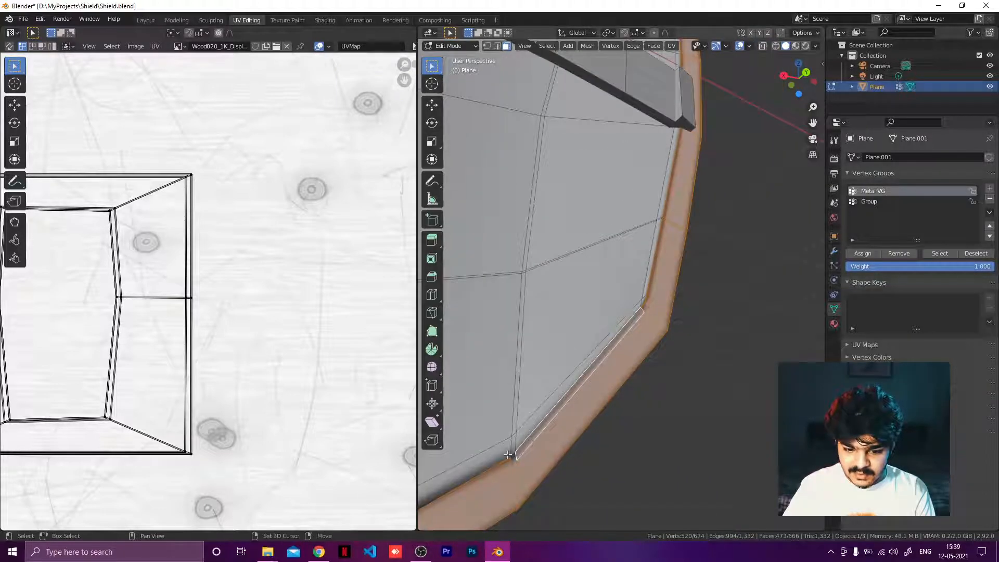
left_click(515, 460, "shift")
scroll(525, 454, "down", 6)
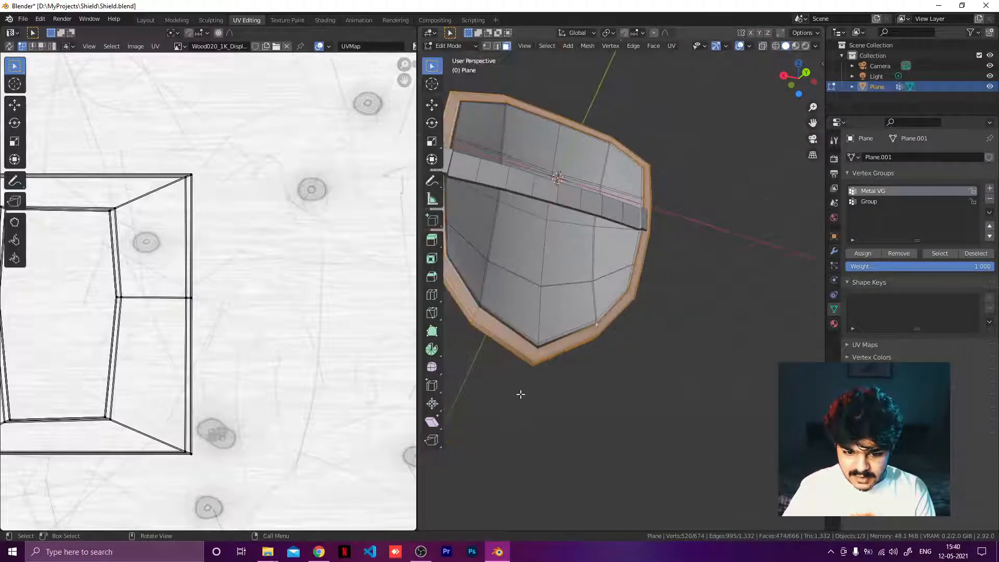
Step: Add the rim's inner faces along the lower left edge to the selection
scroll(502, 373, "up", 3)
middle_click_drag(481, 353, 587, 344)
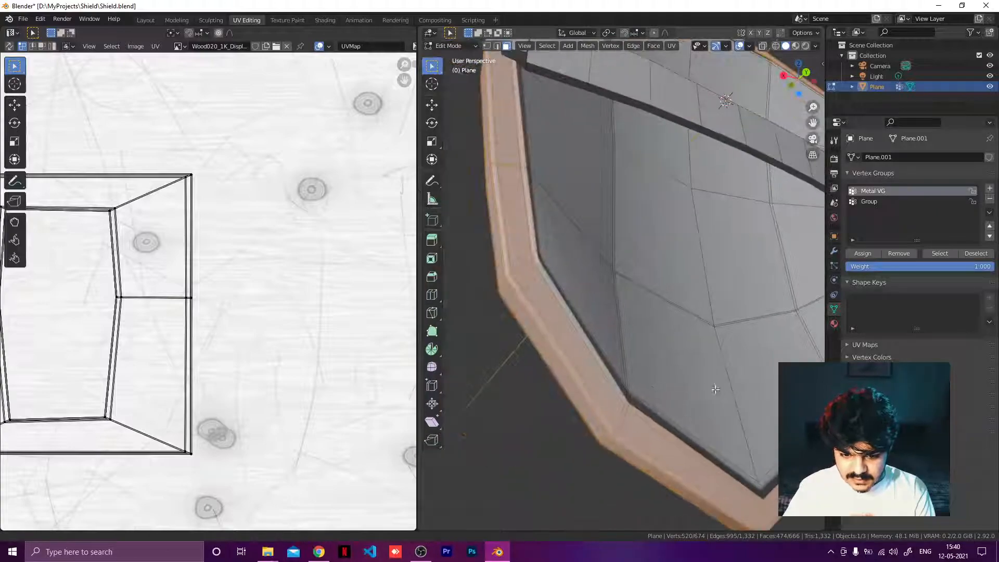
left_click(586, 344, "shift")
left_click(641, 417, "shift")
left_click(628, 406, "shift")
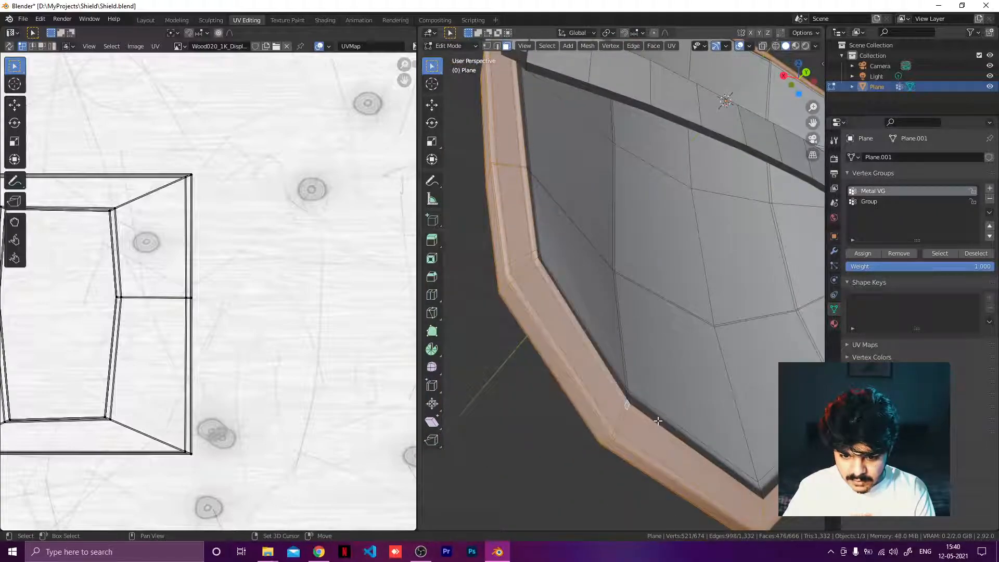
Step: Assign the selected rim and boss faces to the Metal VG vertex group
scroll(652, 359, "down", 5)
middle_click_drag(657, 345, 447, 364)
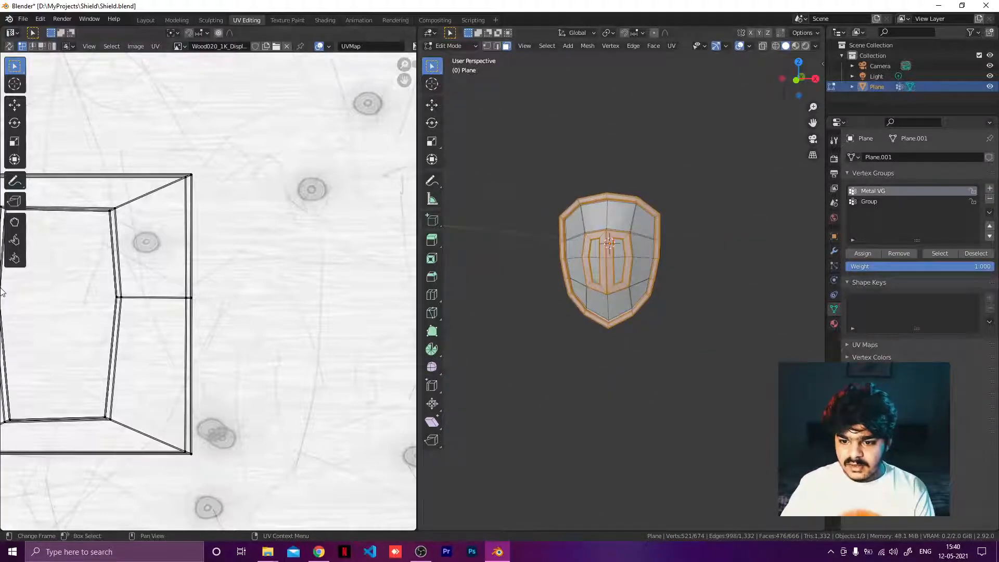
left_click(852, 254)
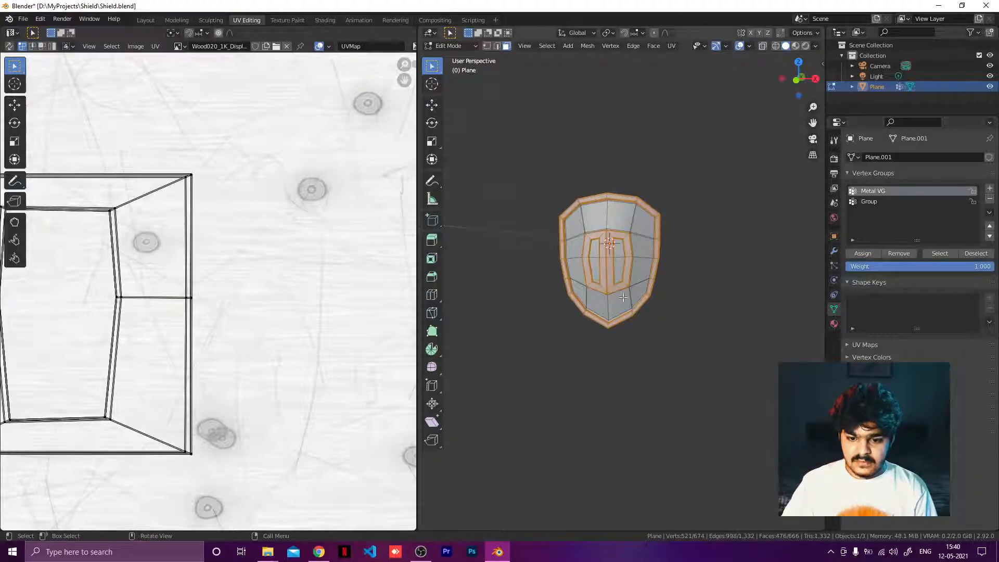
Step: In the Shading workspace, add a second material slot with a new material on the shield
left_click(328, 20)
scroll(428, 153, "down", 5)
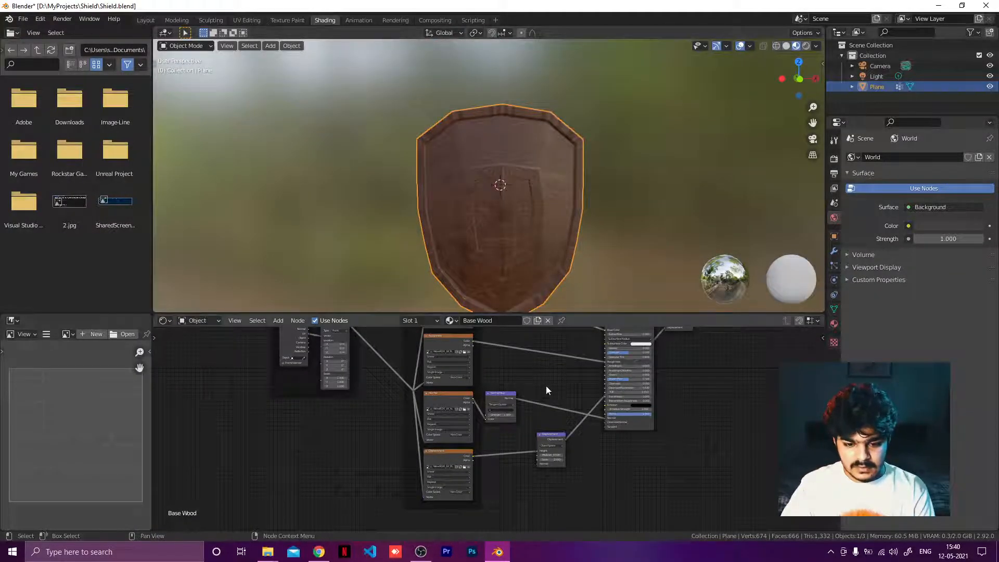
left_click(834, 322)
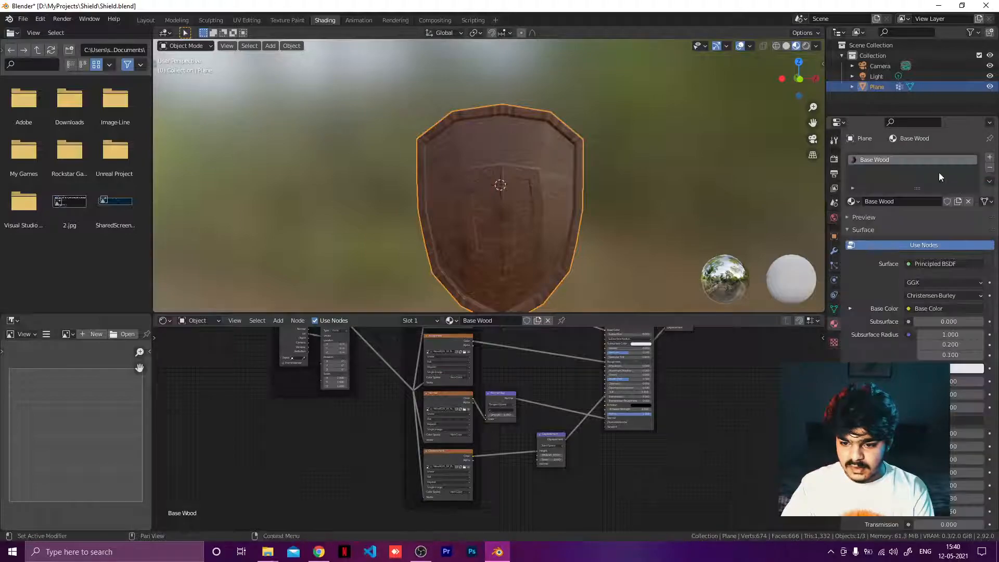
left_click(990, 158)
left_click(907, 223)
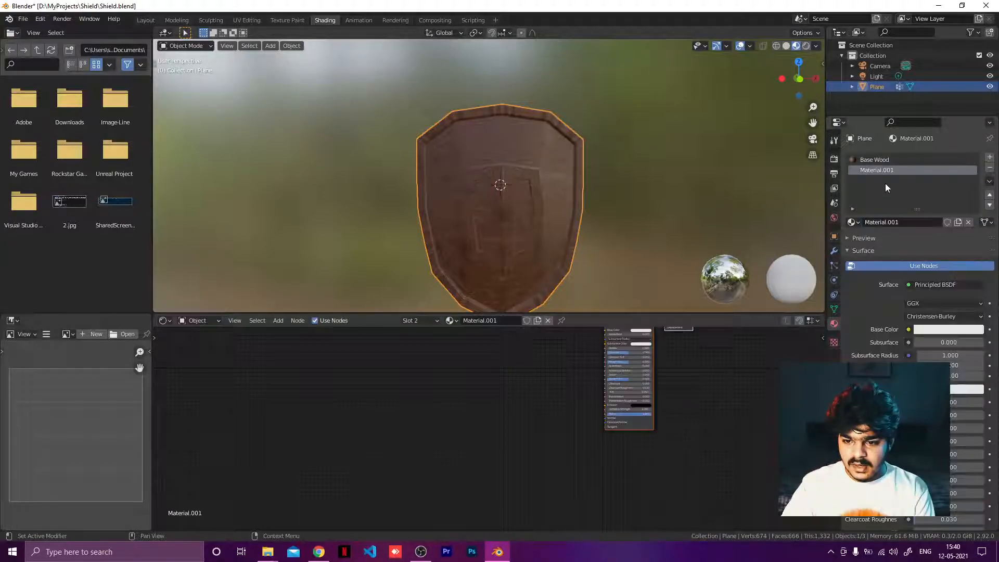
Step: Rename the new material Rusty Metal
double_click(501, 321)
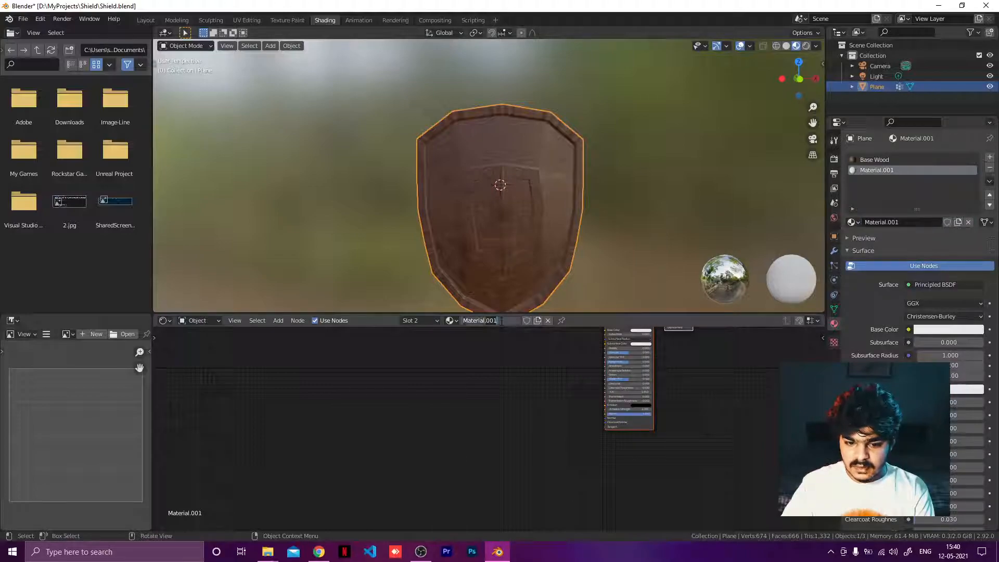
double_click(501, 321)
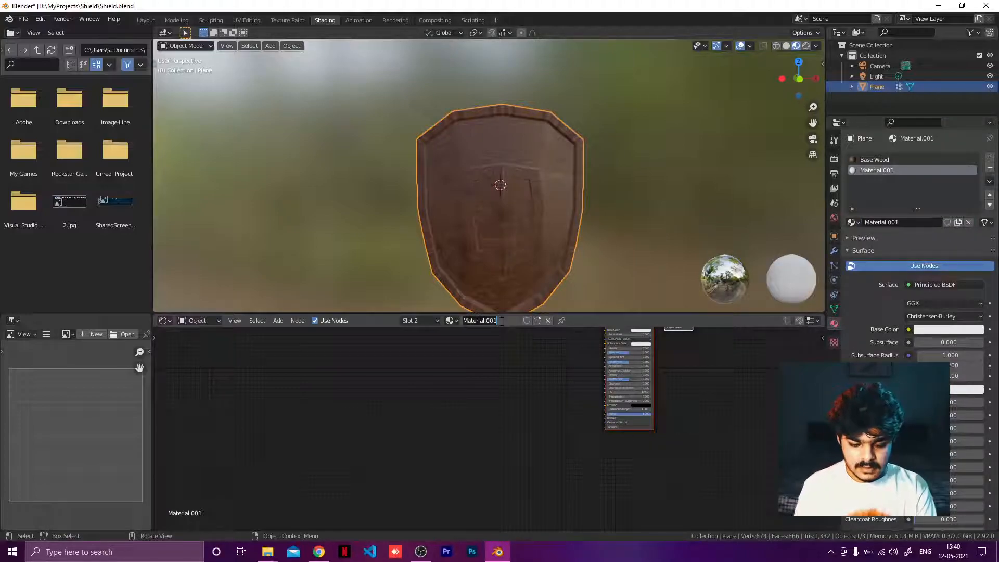
type("Rusty Meta")
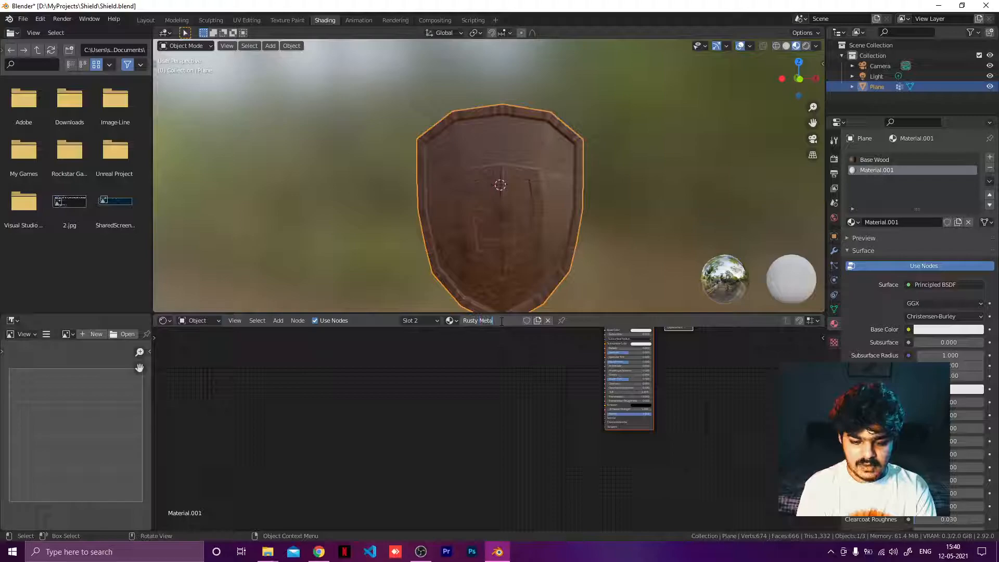
type("l")
key("Return")
Step: Use Node Wrangler's Principled Texture Setup on the Principled BSDF to load all maps from the rusty metal folder
scroll(560, 369, "up", 3)
middle_click_drag(562, 378, 490, 502)
left_click(571, 424)
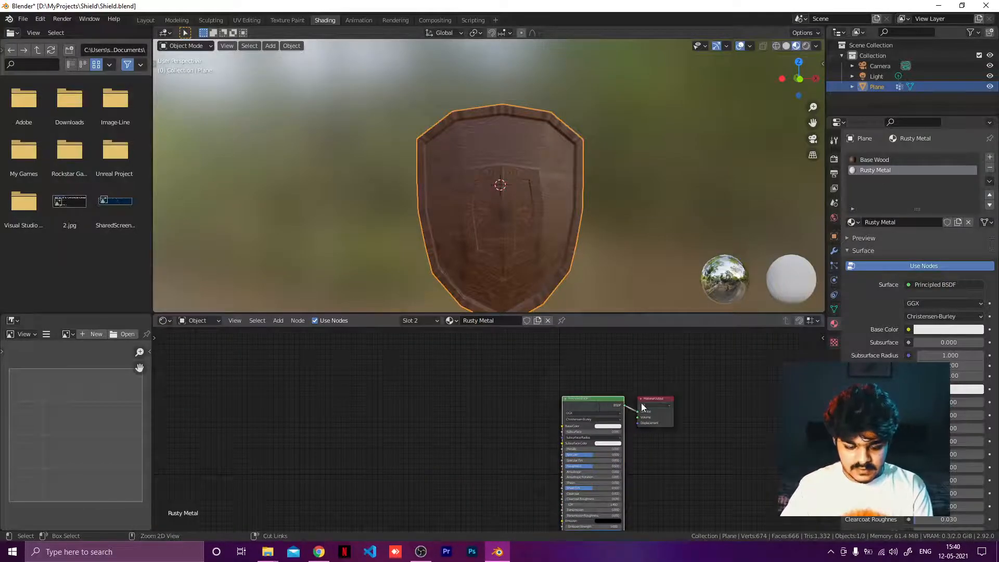
key("ctrl+t")
key("ctrl+z")
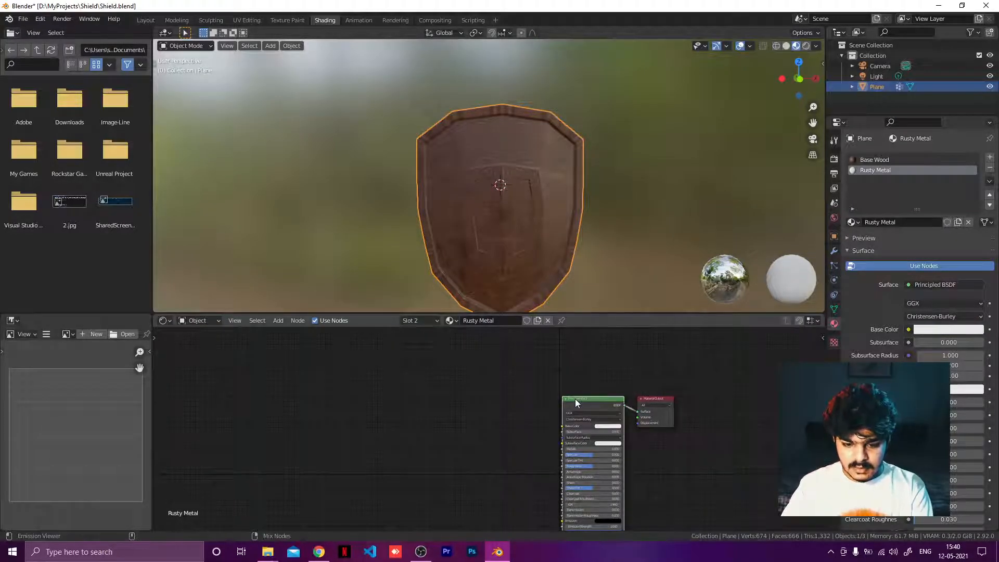
key("ctrl+shift+t")
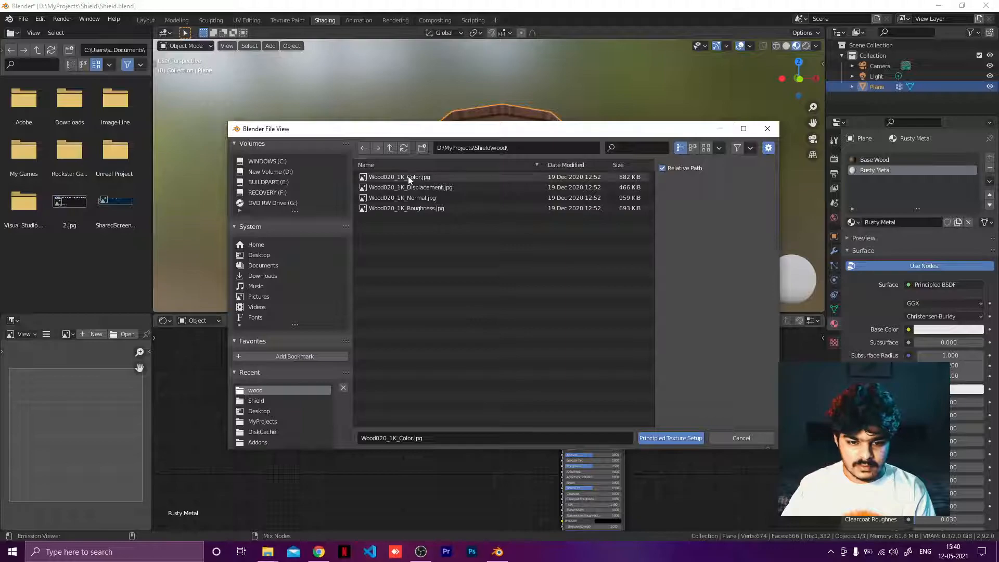
left_click(390, 148)
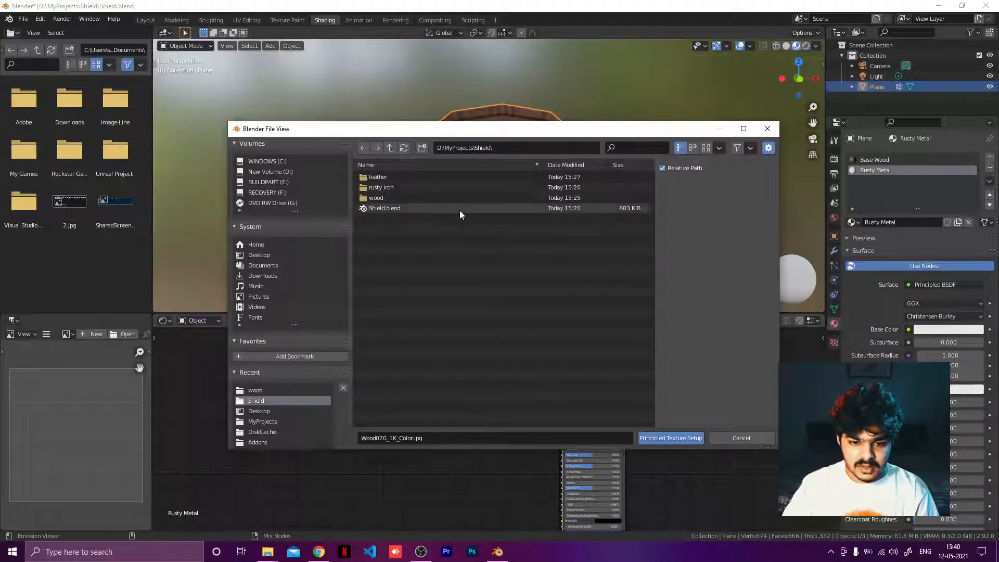
double_click(392, 188)
left_click_drag(408, 223, 411, 174)
left_click(656, 437)
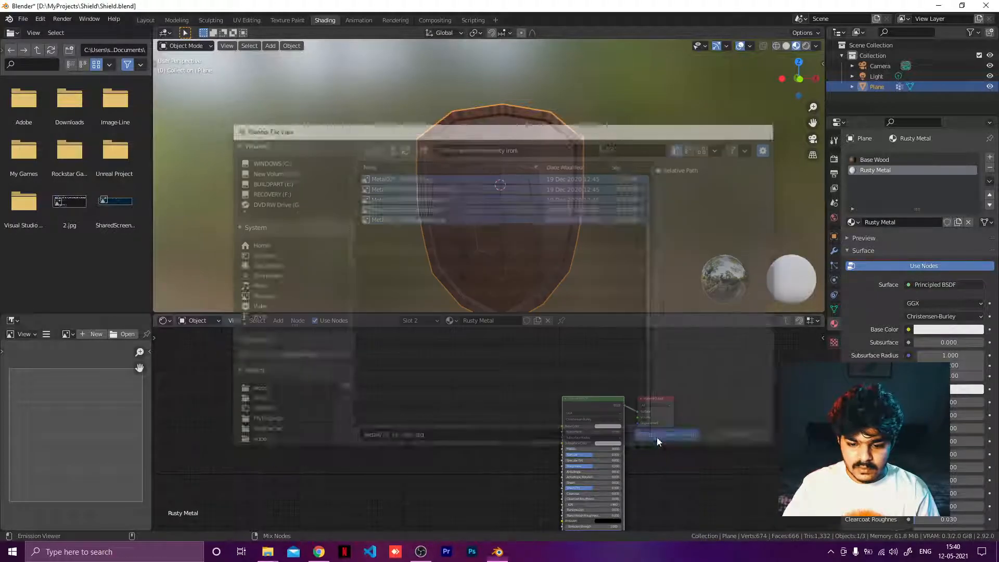
scroll(506, 447, "down", 3)
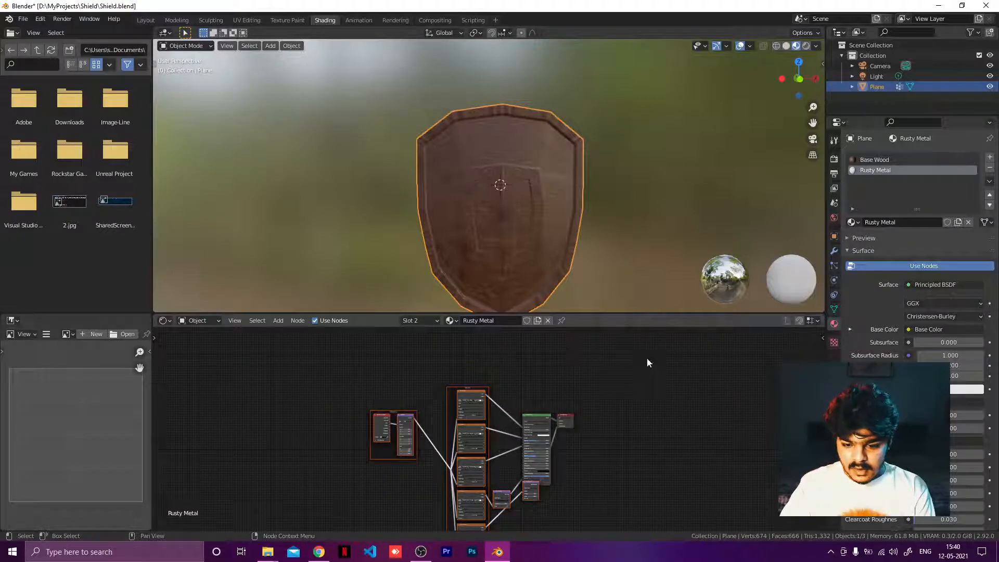
scroll(647, 358, "up", 3)
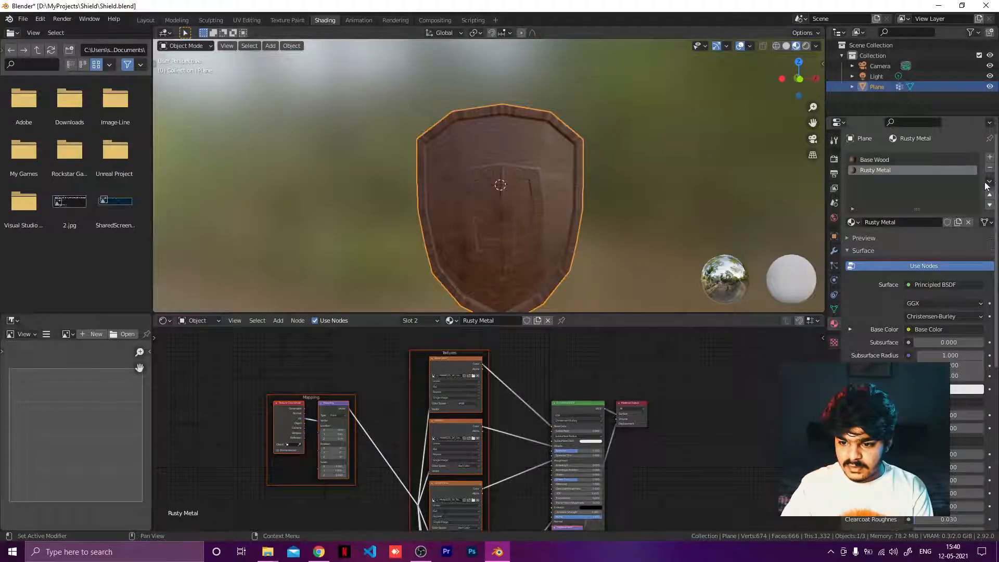
left_click(833, 265)
left_click(836, 326)
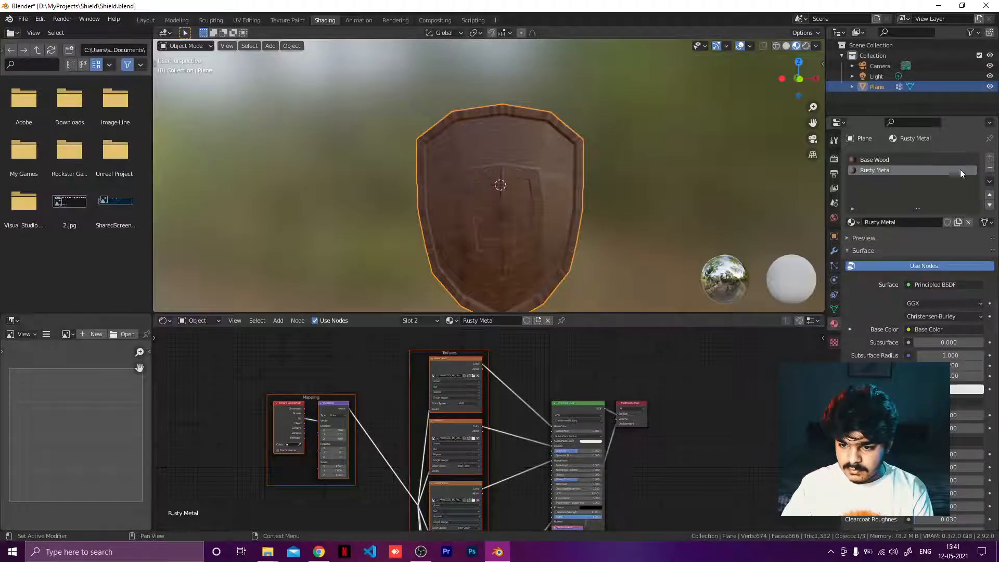
left_click(845, 238)
left_click(845, 238)
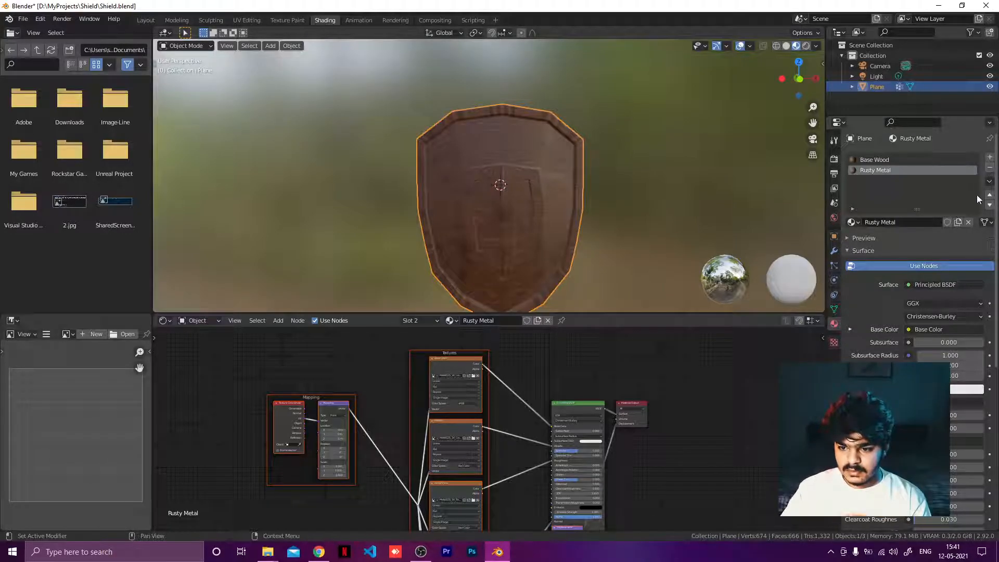
left_click(984, 223)
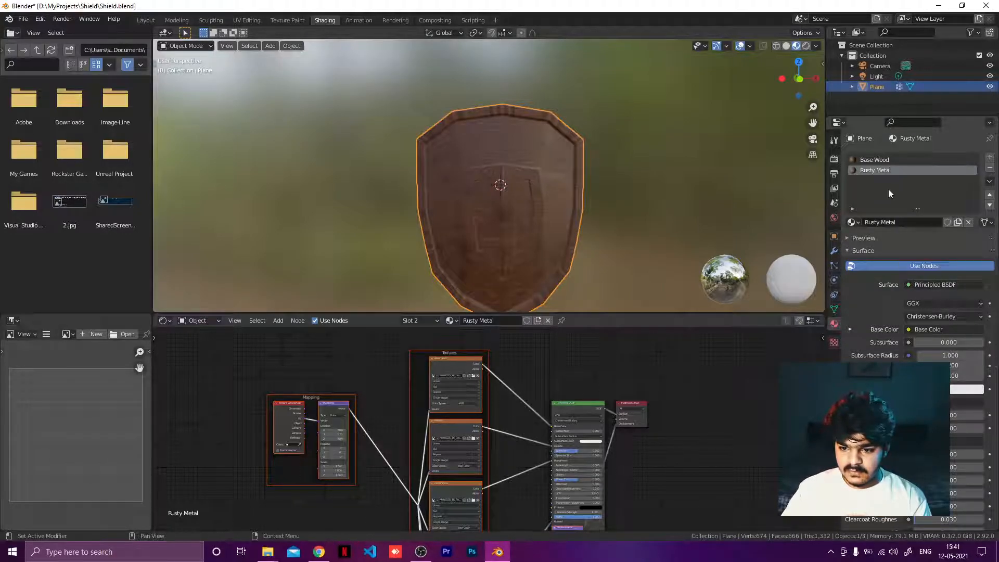
left_click(833, 265)
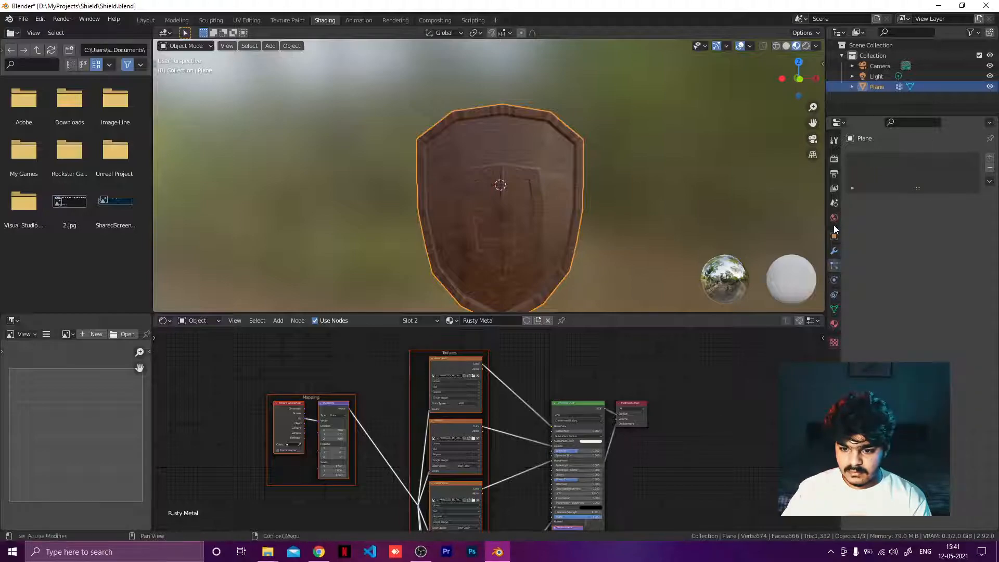
left_click(834, 281)
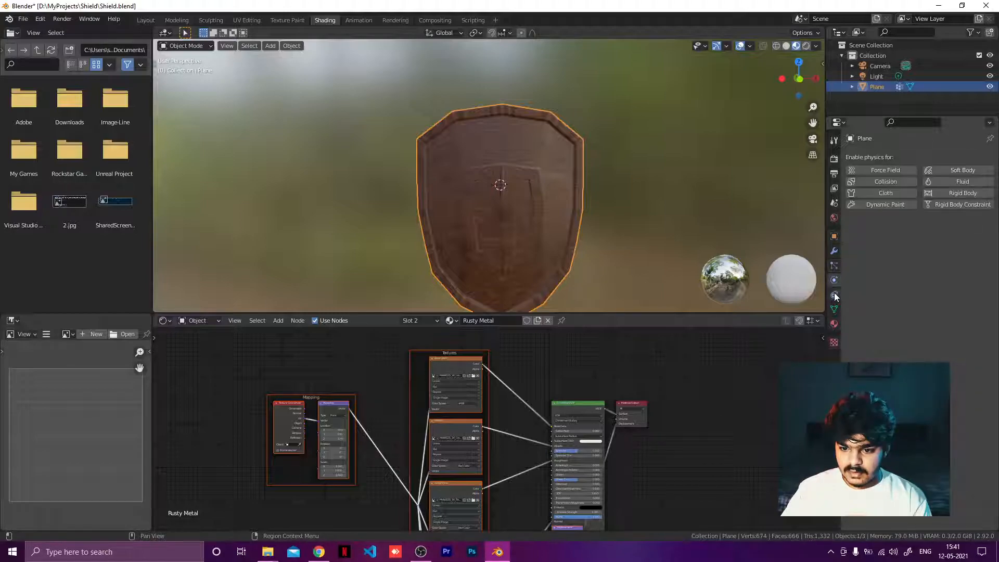
left_click(832, 266)
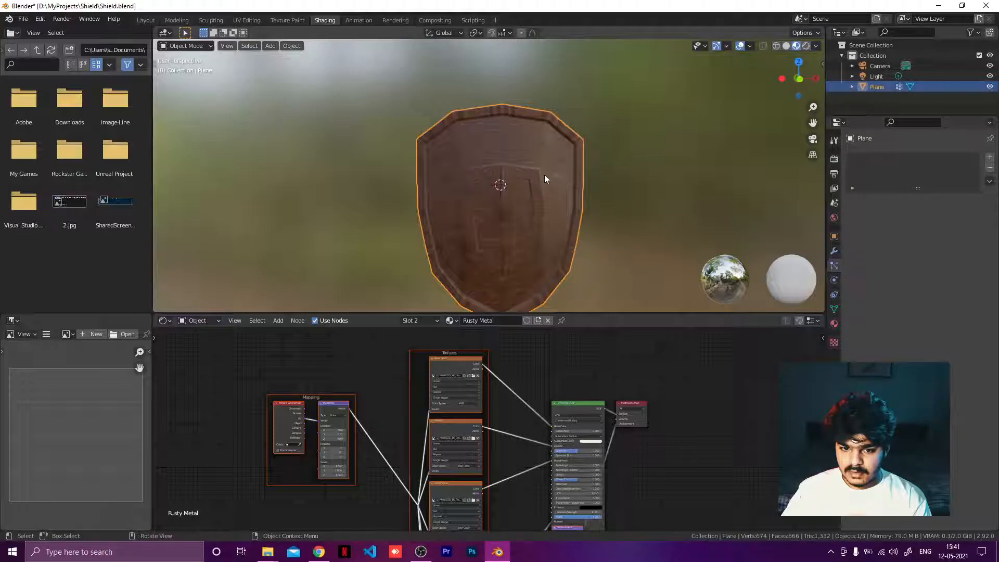
Step: In Edit Mode, assign the selected metal faces to the Rusty Metal material slot and return to Object Mode
key("Tab")
left_click(834, 323)
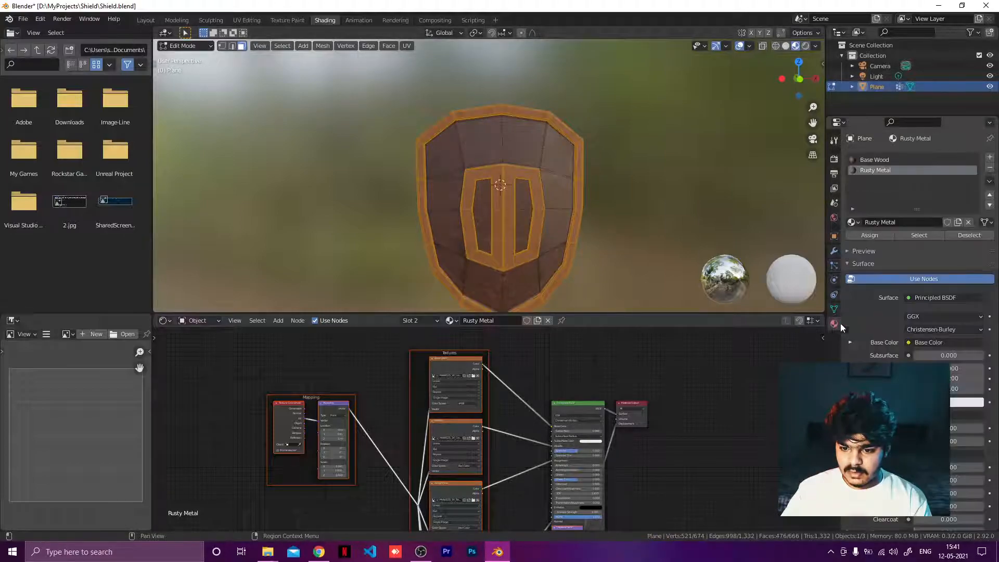
key("Tab")
key("Tab")
key("Tab")
key("Tab")
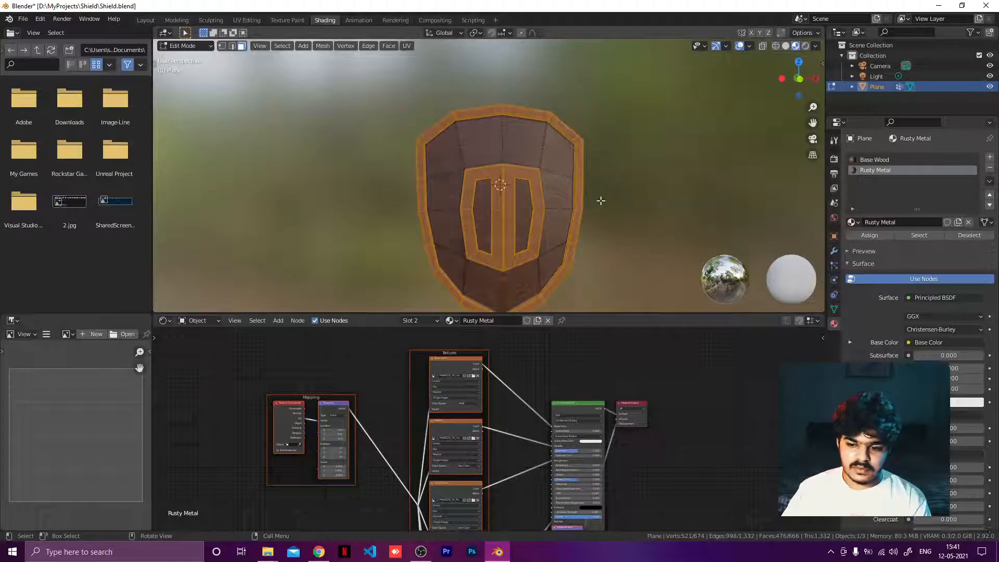
key("Tab")
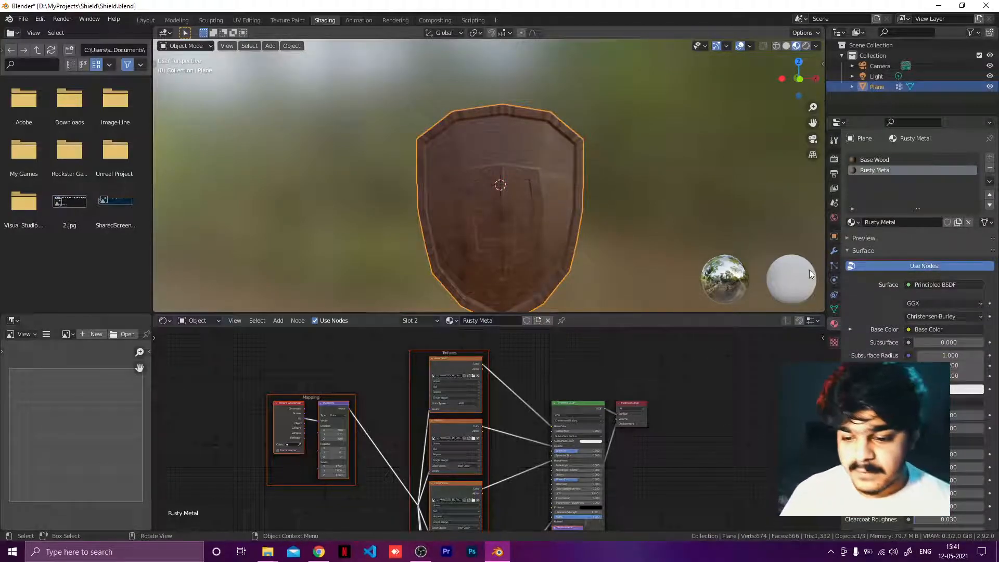
key("Tab")
left_click(887, 236)
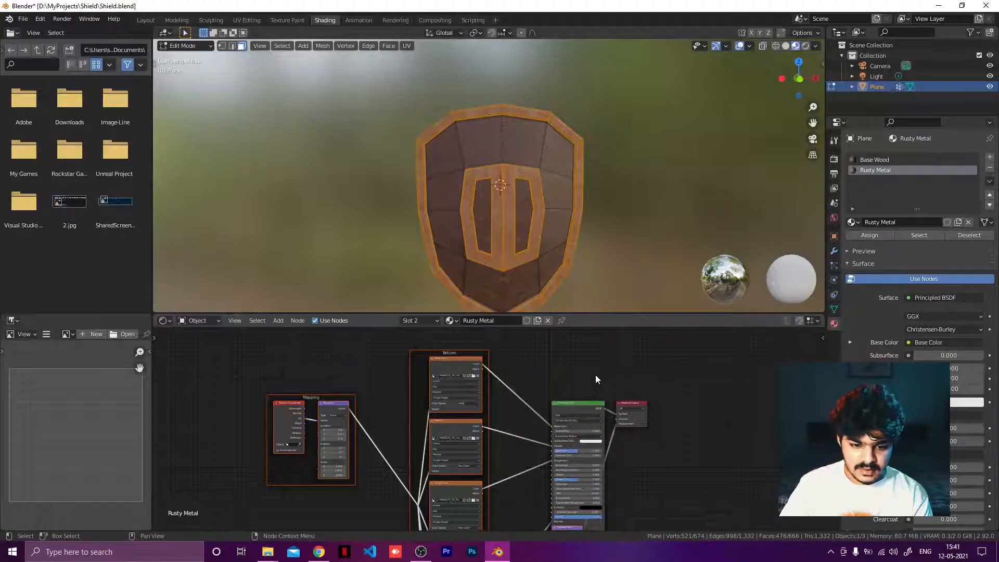
left_click(569, 373)
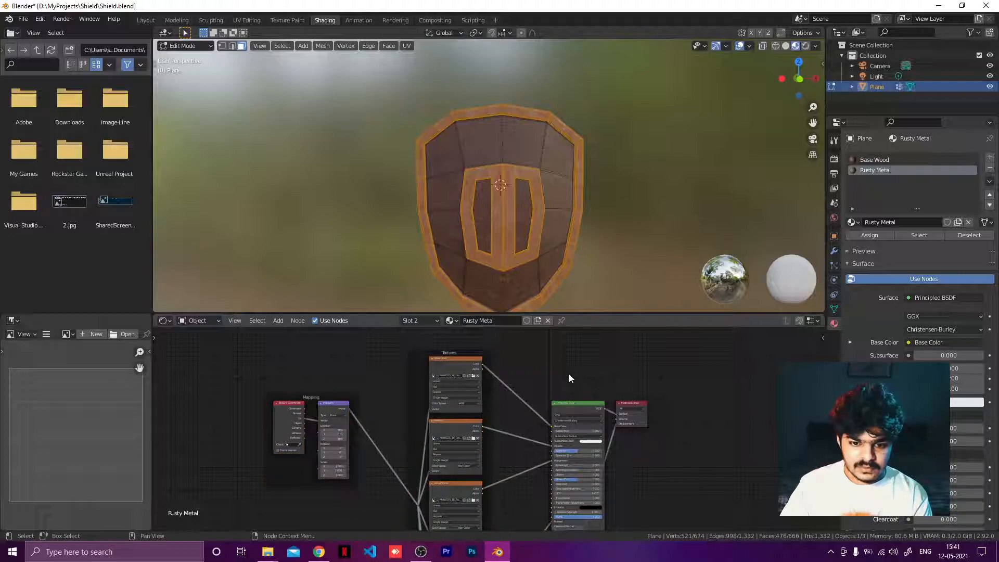
key("Tab")
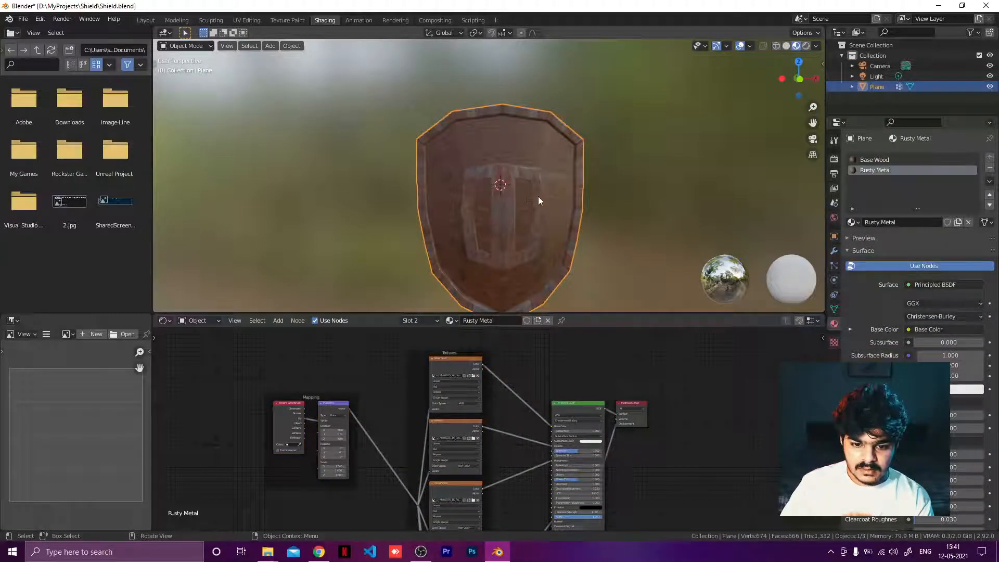
Step: Enter Edit Mode in the UV Editing workspace and switch the viewport to Rendered shading
key("Tab")
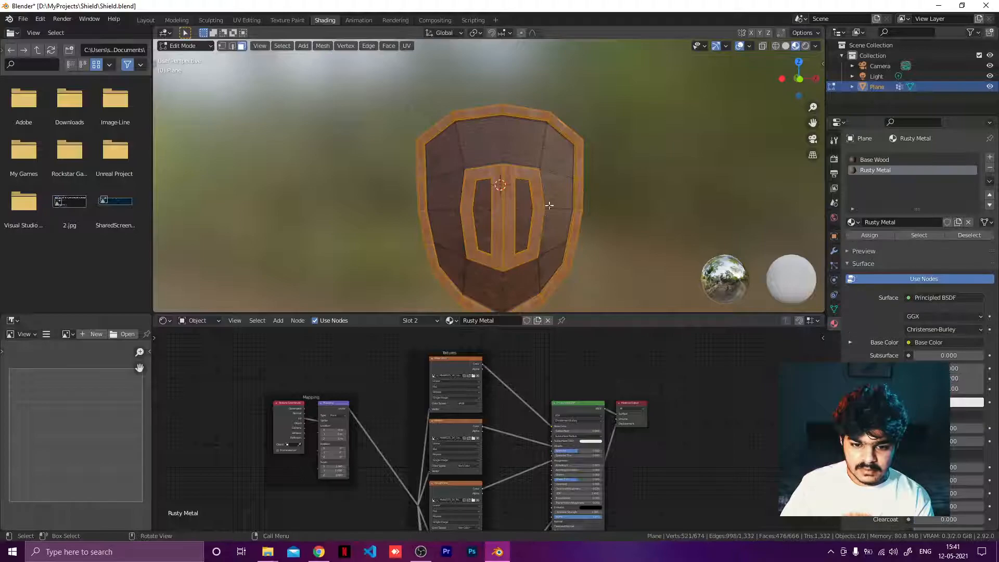
left_click(247, 20)
key("z")
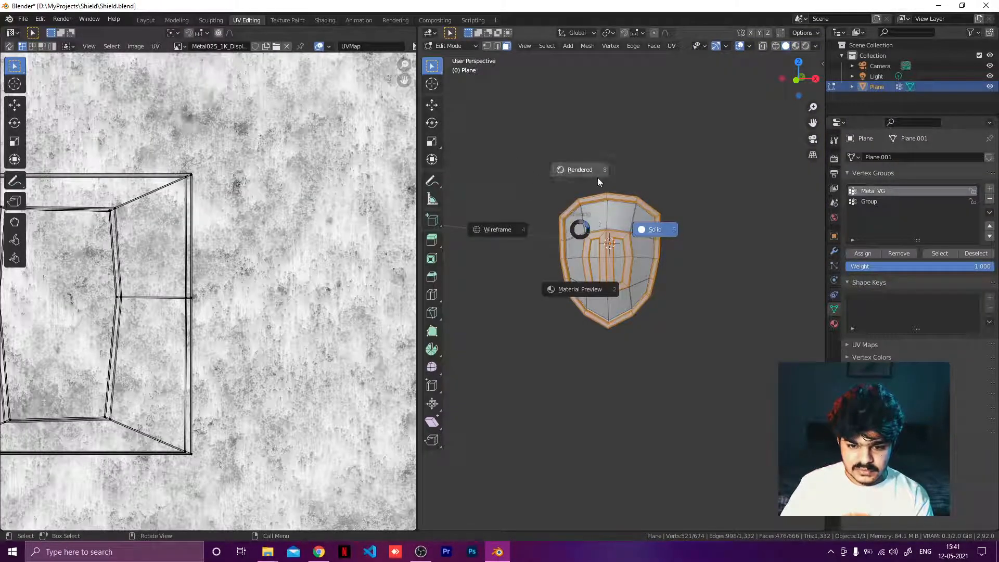
left_click(597, 177)
scroll(660, 249, "up", 5)
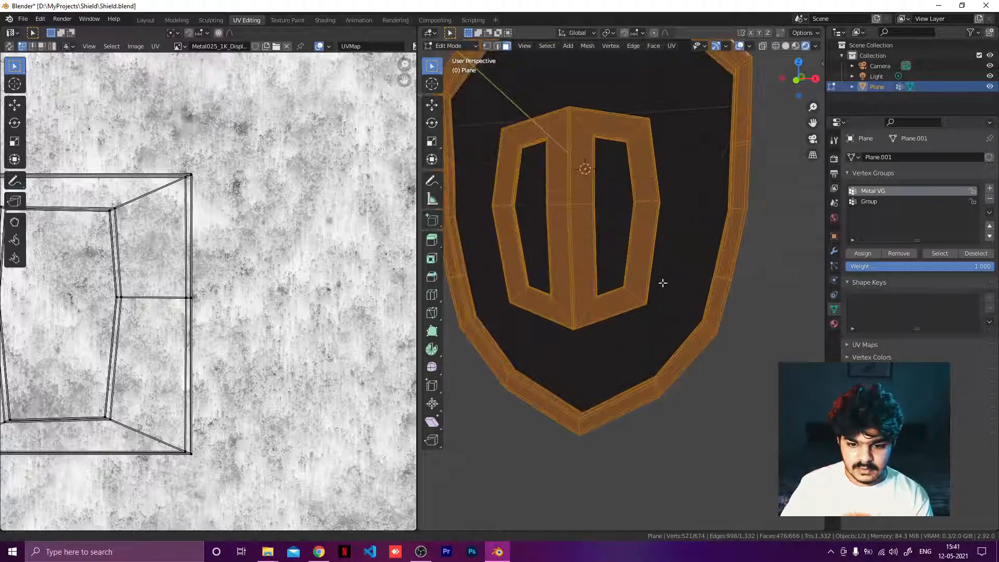
Step: Unwrap the selected metal frame faces of the shield
scroll(661, 291, "down", 3)
middle_click_drag(642, 313, 563, 326)
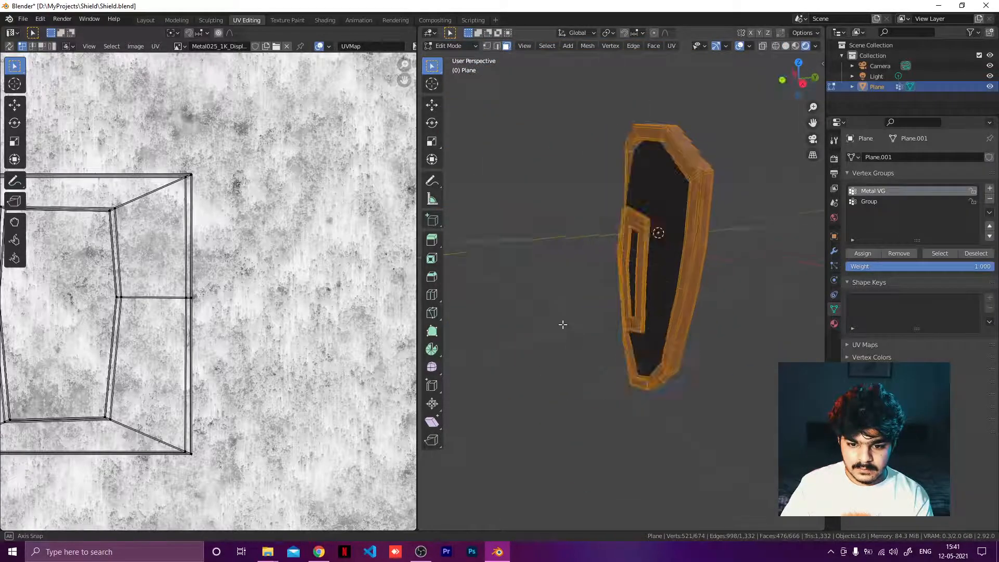
key("z")
left_click(605, 371)
middle_click_drag(643, 311, 731, 310)
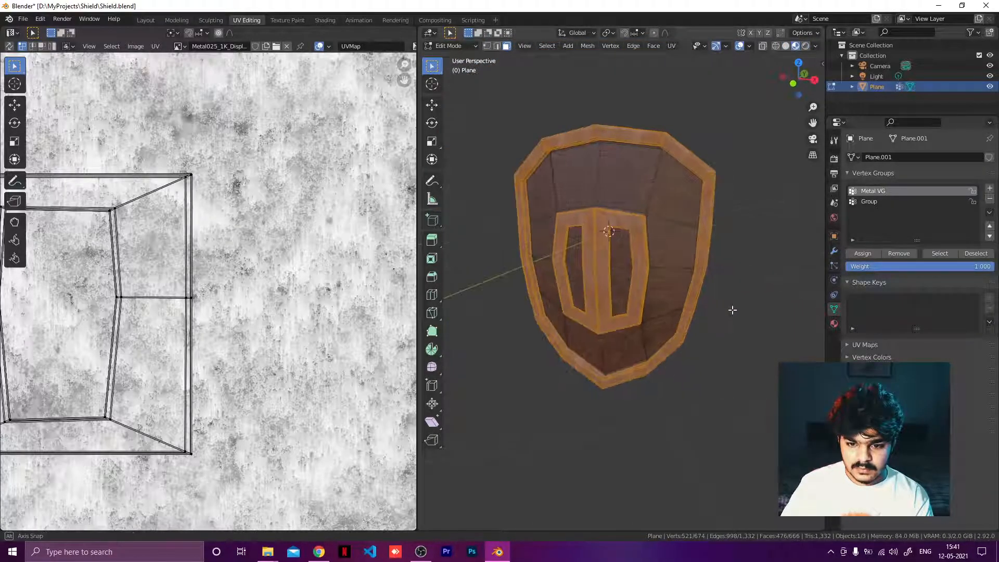
scroll(226, 272, "down", 4)
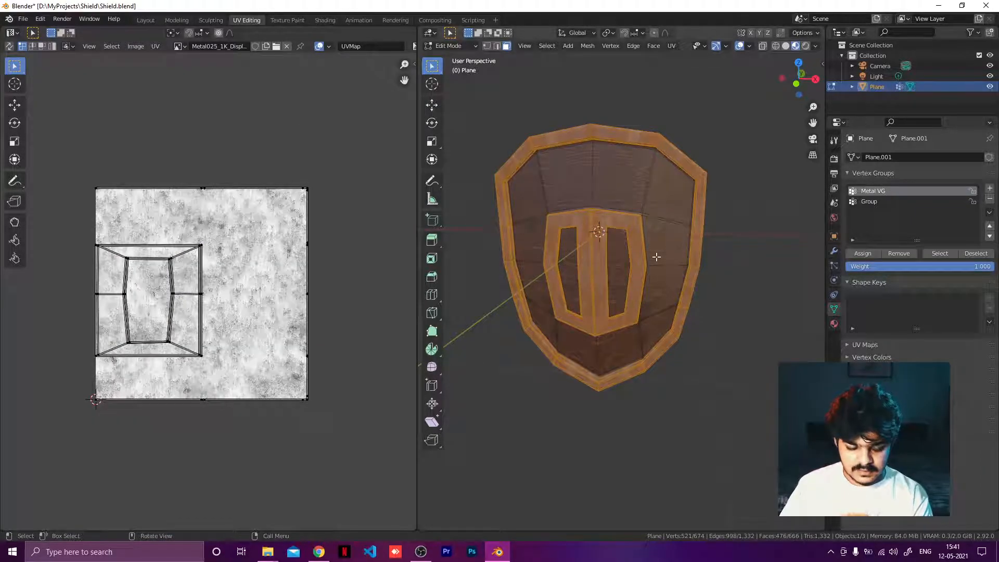
key("u")
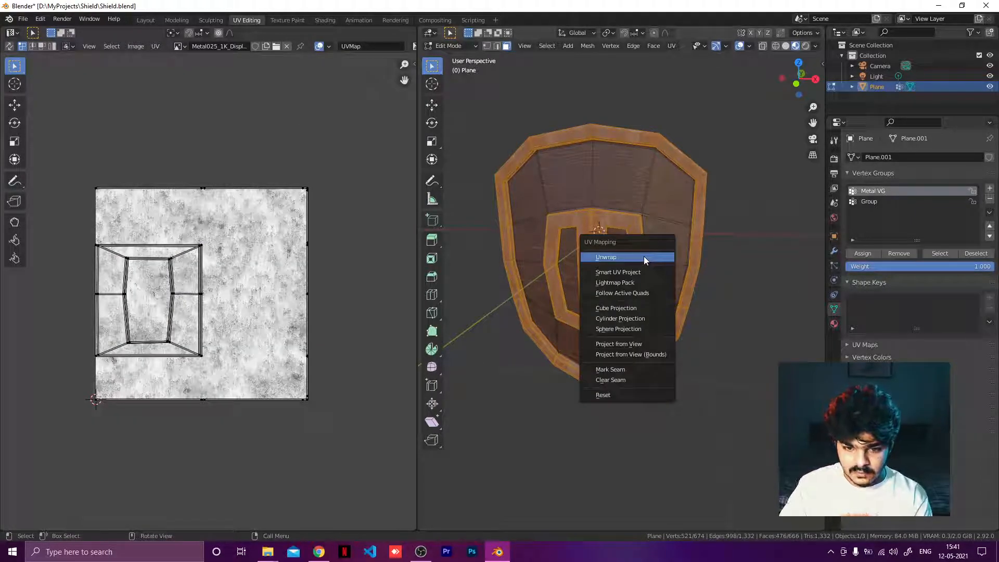
left_click(644, 255)
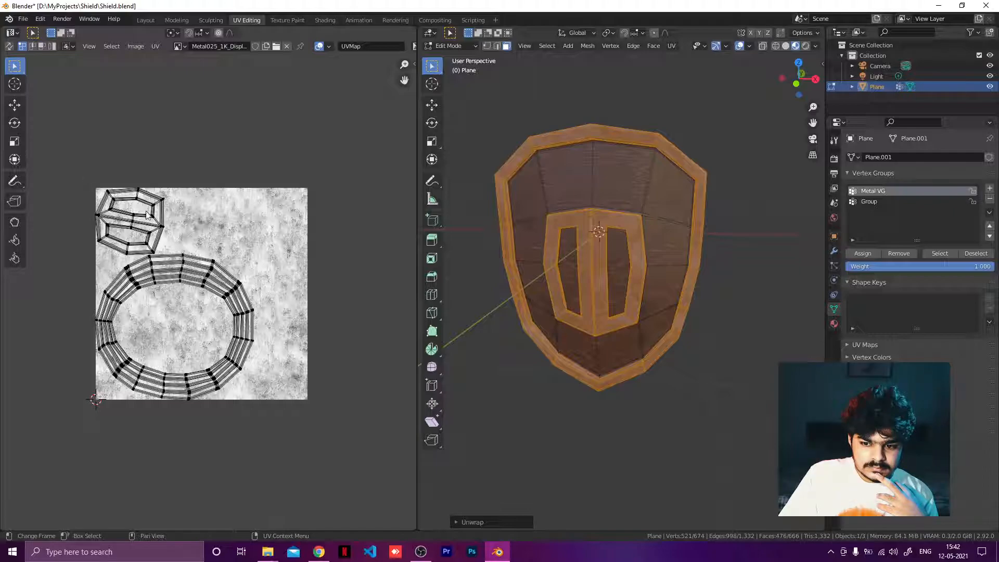
Step: Select the whole shield mesh and unwrap it with Smart UV Project at the default 66° angle limit, then deselect everything
left_click(869, 254)
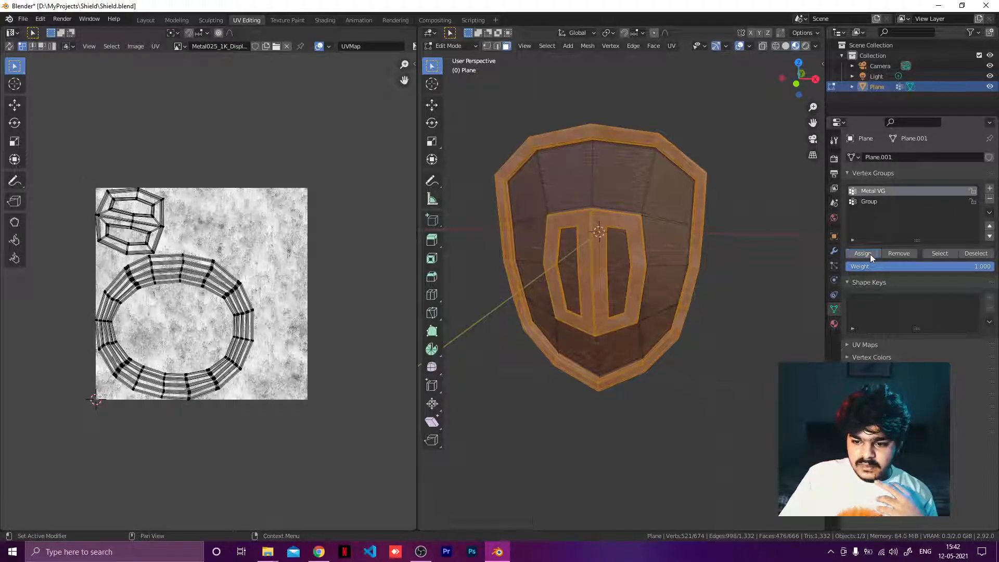
left_click(974, 254)
key("a")
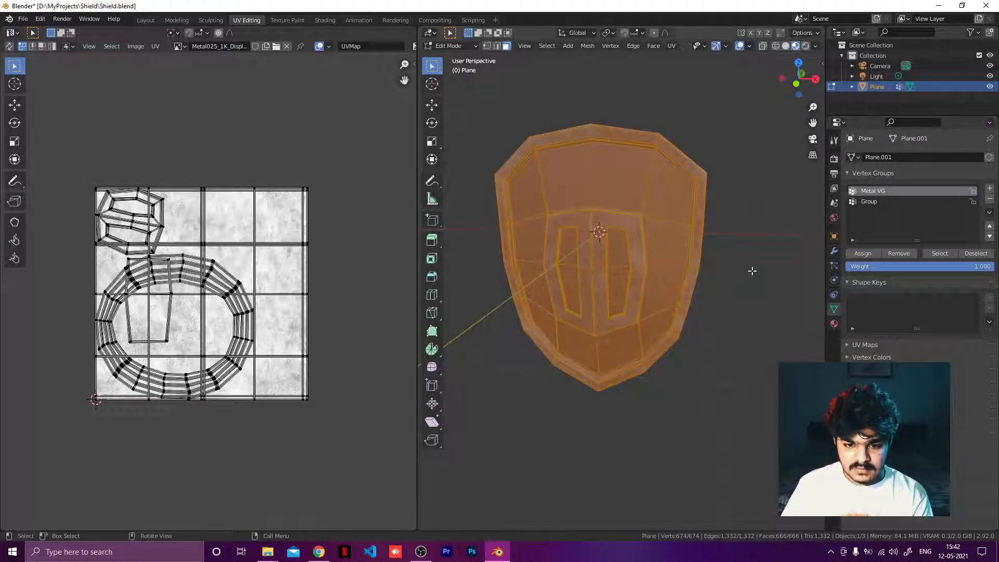
key("u")
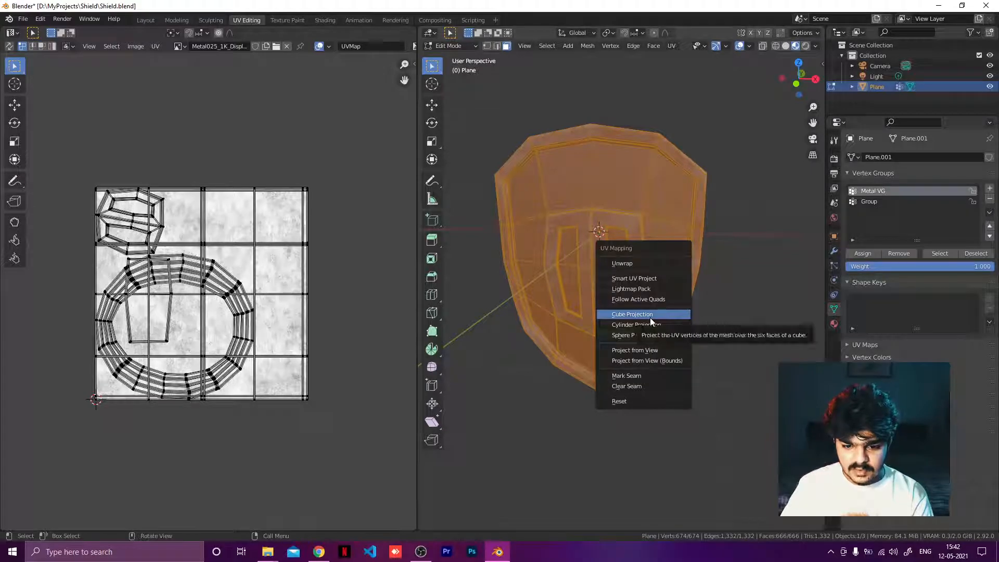
left_click(650, 278)
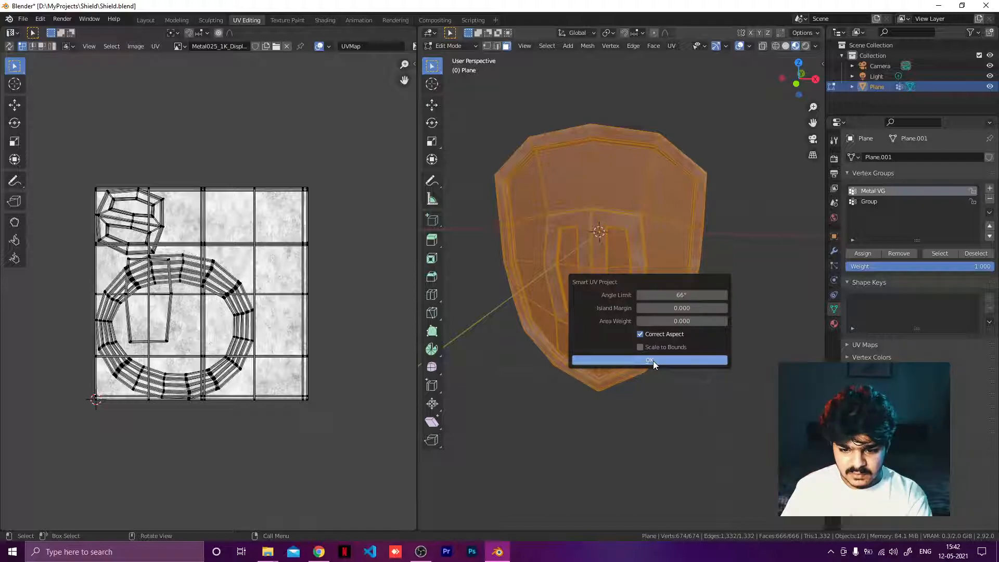
left_click(651, 360)
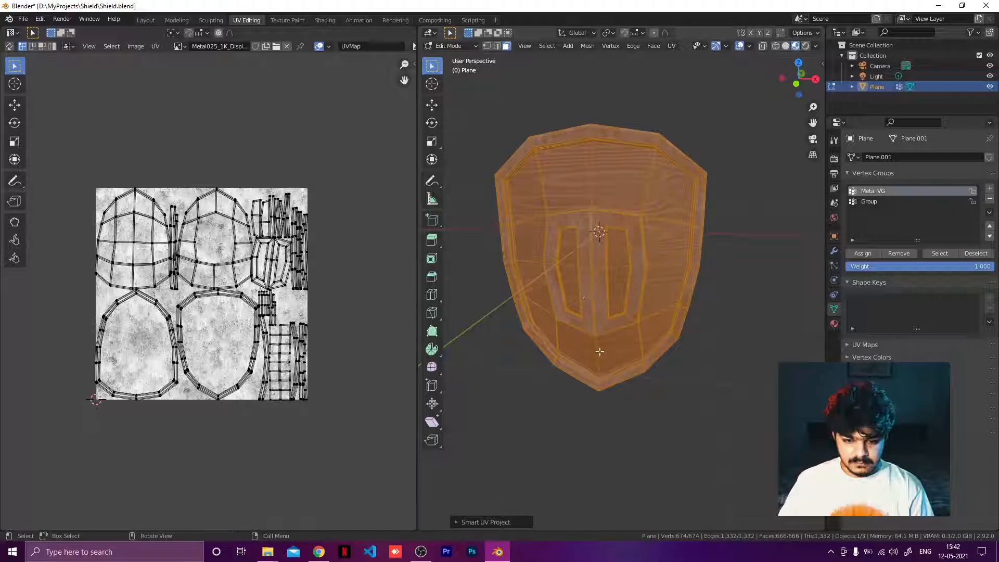
left_click(783, 270)
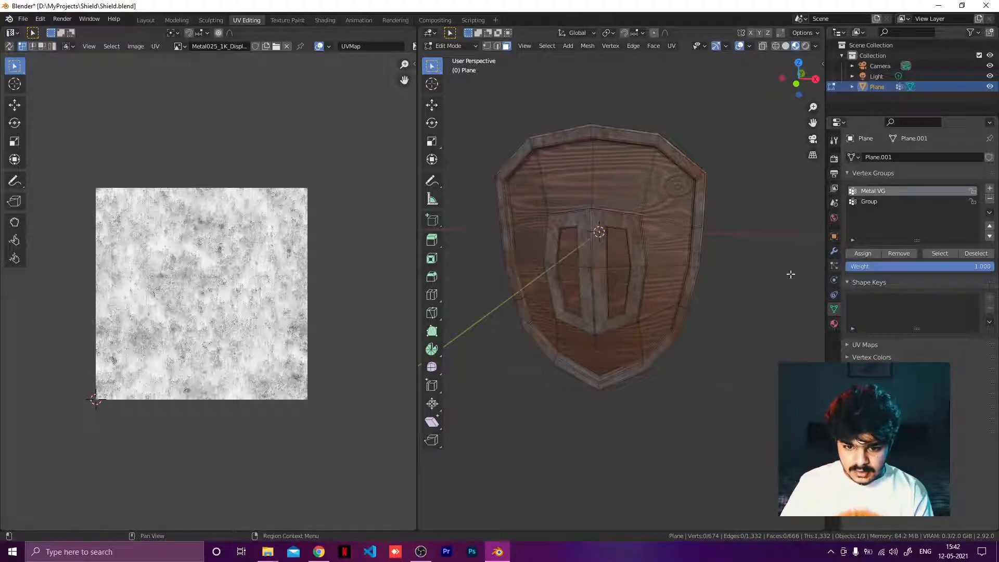
Step: Switch to the Shading workspace and view the shield in Rendered shading
left_click(324, 20)
mouse_move(526, 214)
middle_mouse_down()
mouse_move(614, 223)
mouse_move(510, 218)
middle_mouse_up()
scroll(509, 217, "up", 3)
key("z")
left_click(507, 170)
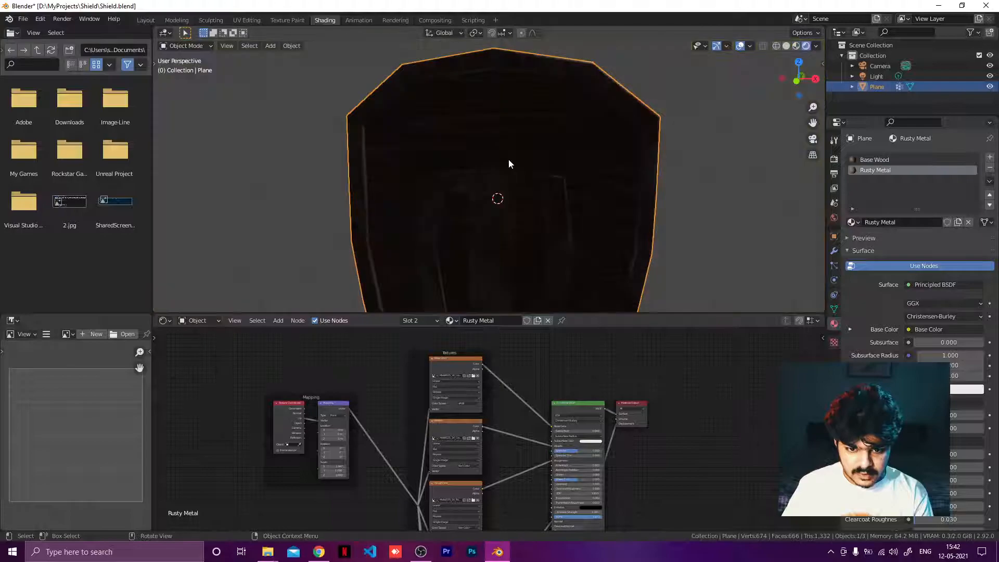
left_click(518, 235)
scroll(518, 234, "up", 4)
middle_click_drag(517, 233, 508, 150, "shift")
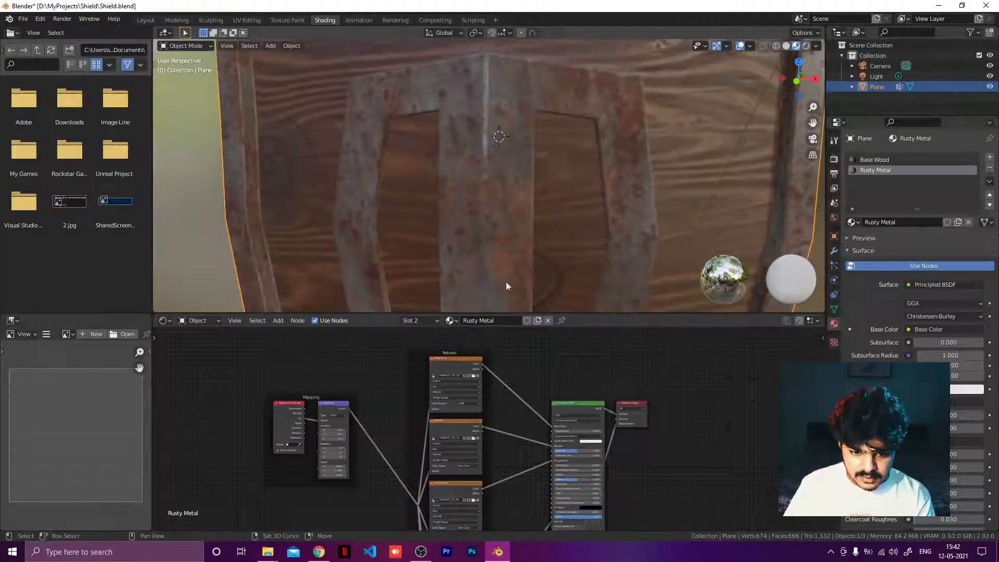
middle_click_drag(565, 221, 619, 196)
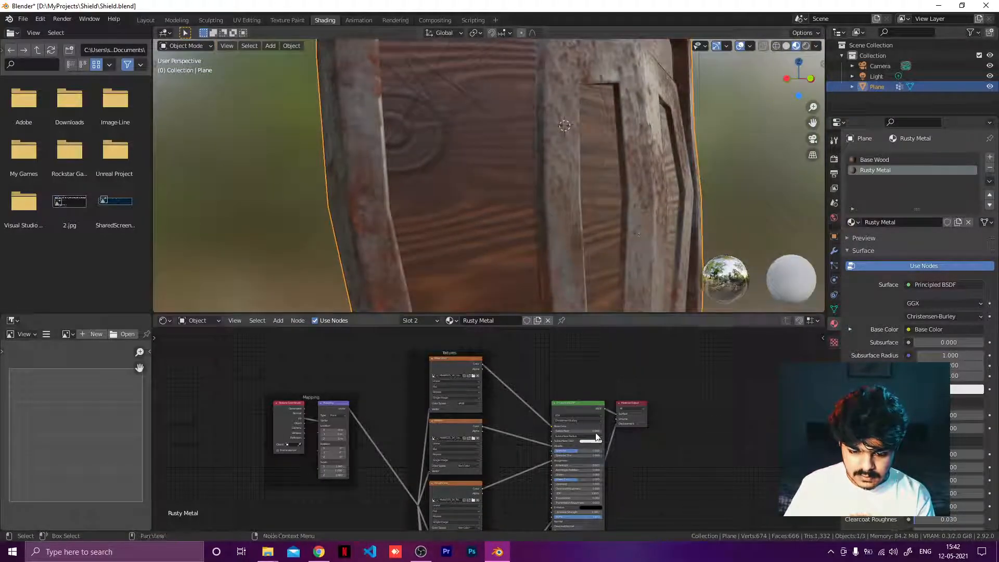
scroll(522, 460, "up", 5)
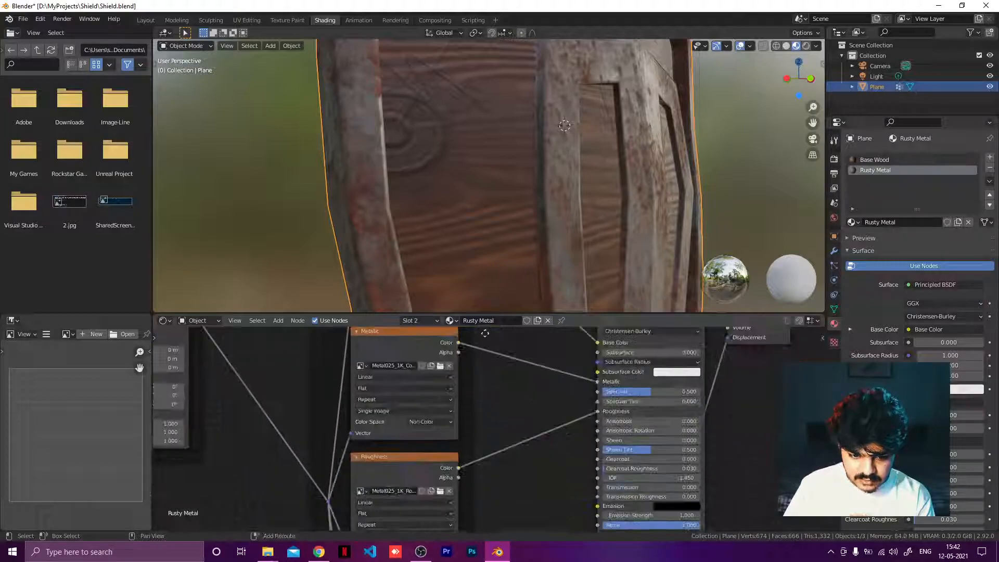
middle_click_drag(508, 438, 515, 469)
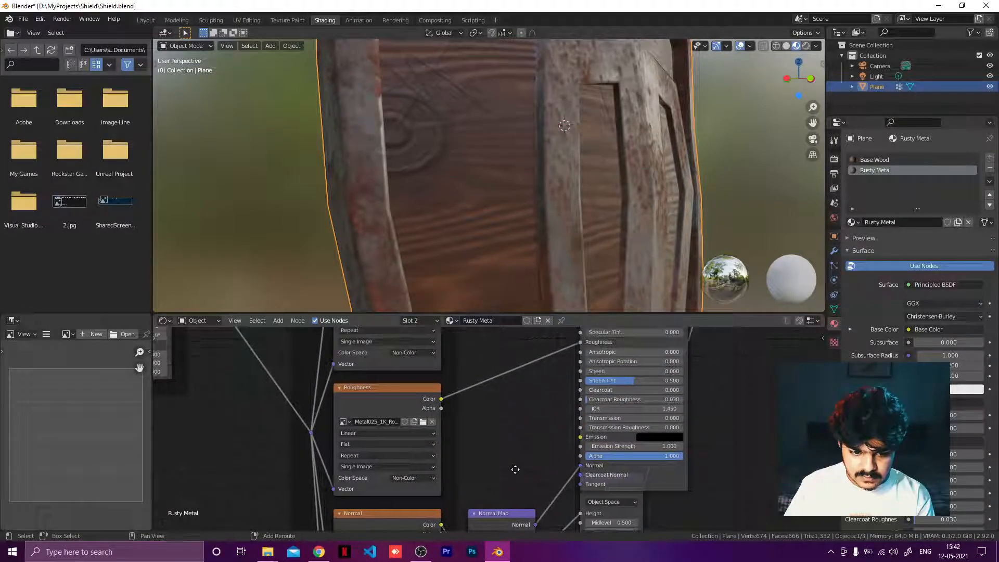
key("shift+a")
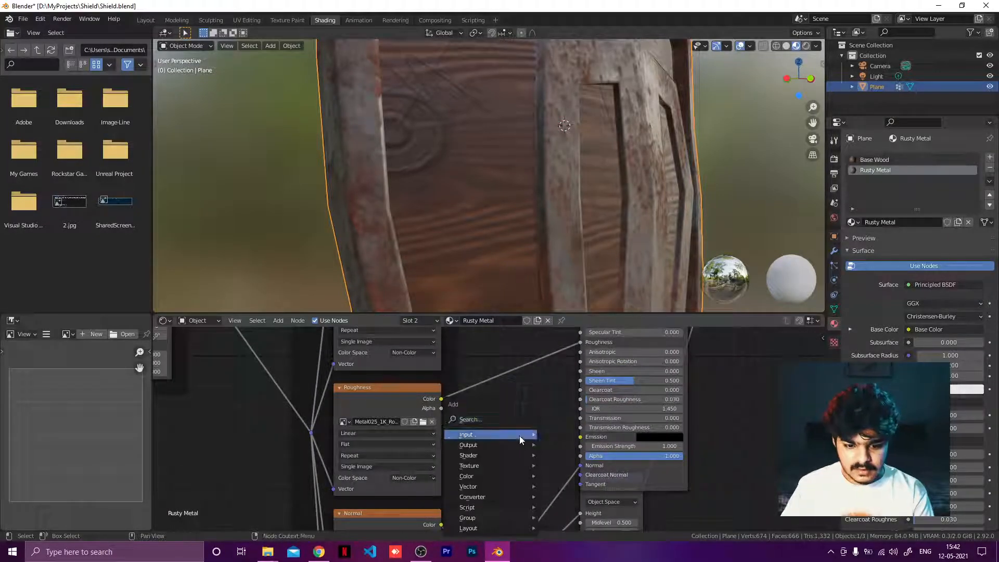
left_click(498, 419)
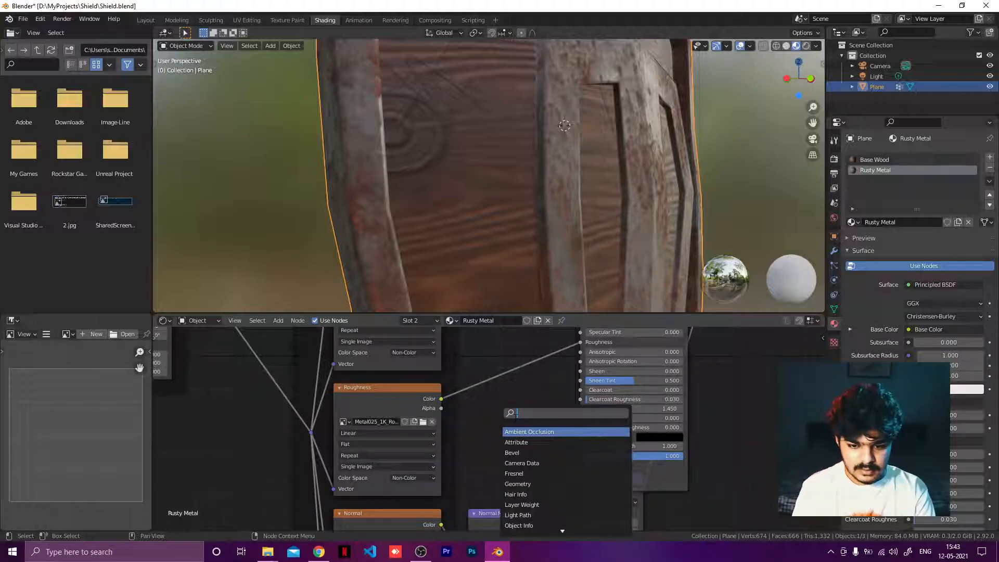
left_click(515, 362)
Step: Add a Math node onto the link between the metallic texture and the Principled BSDF's Metallic input
scroll(518, 368, "up", 3)
middle_click_drag(532, 401, 501, 480)
middle_click_drag(503, 424, 537, 460)
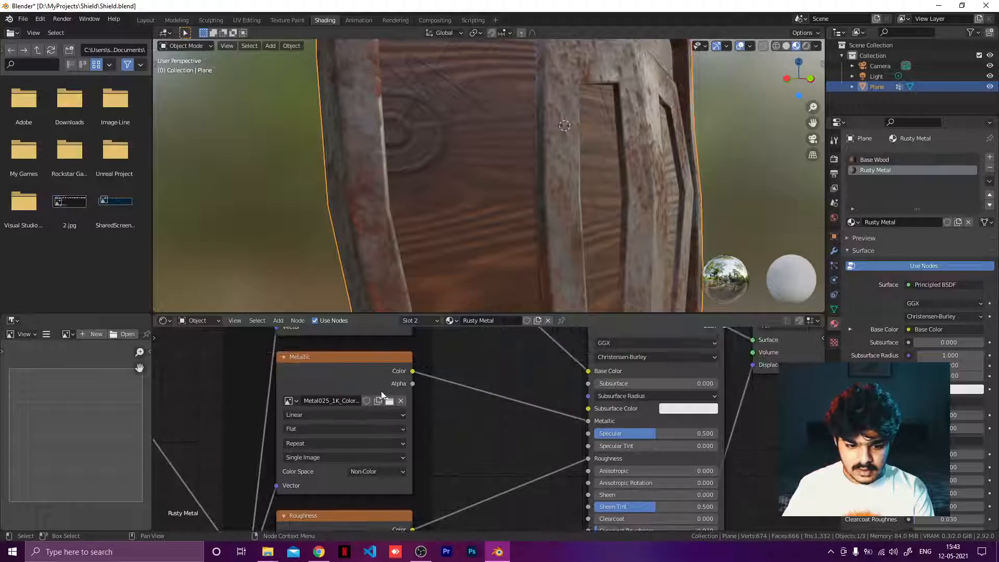
key("shift+a")
left_click(469, 401)
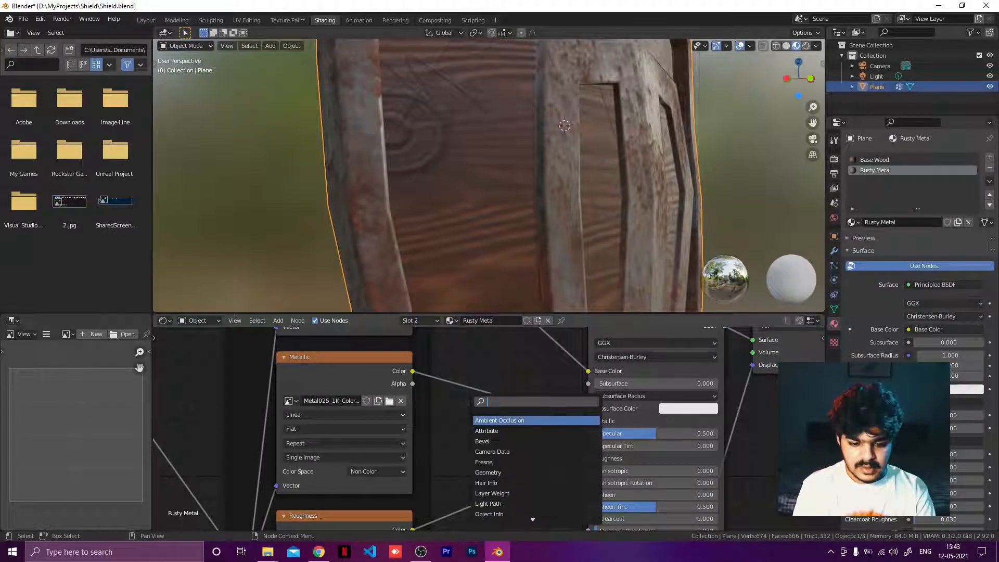
type("mul")
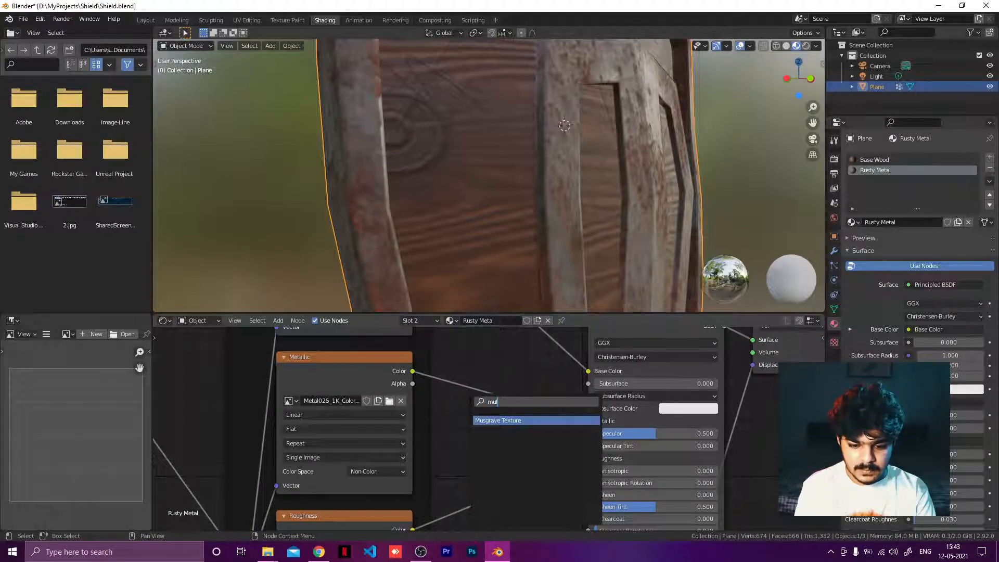
key("BackSpace")
key("BackSpace")
key("BackSpace")
type("math")
key("Return")
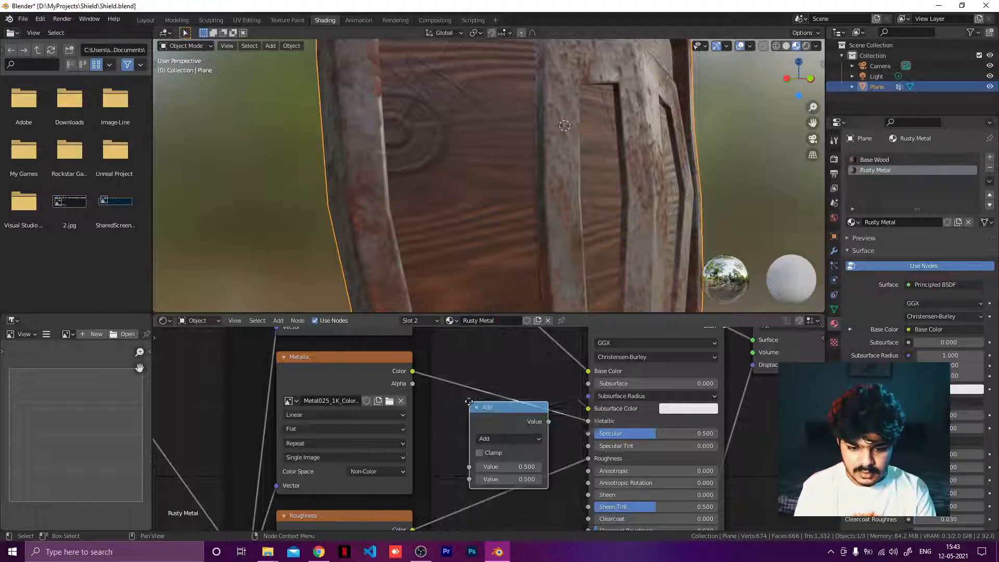
left_click(469, 372)
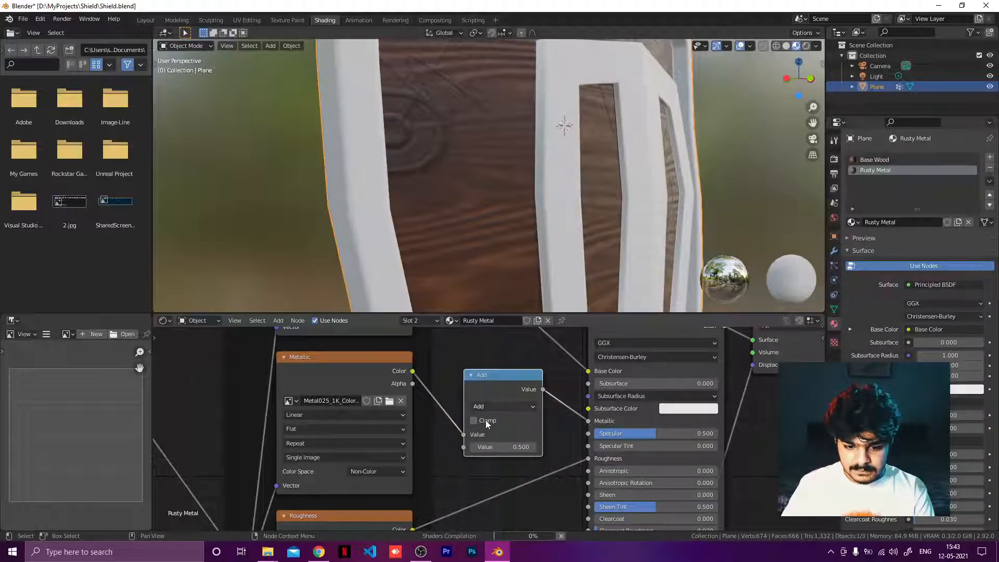
Step: Set the Math node's operation to Multiply with a value of 1.5
left_click(532, 408)
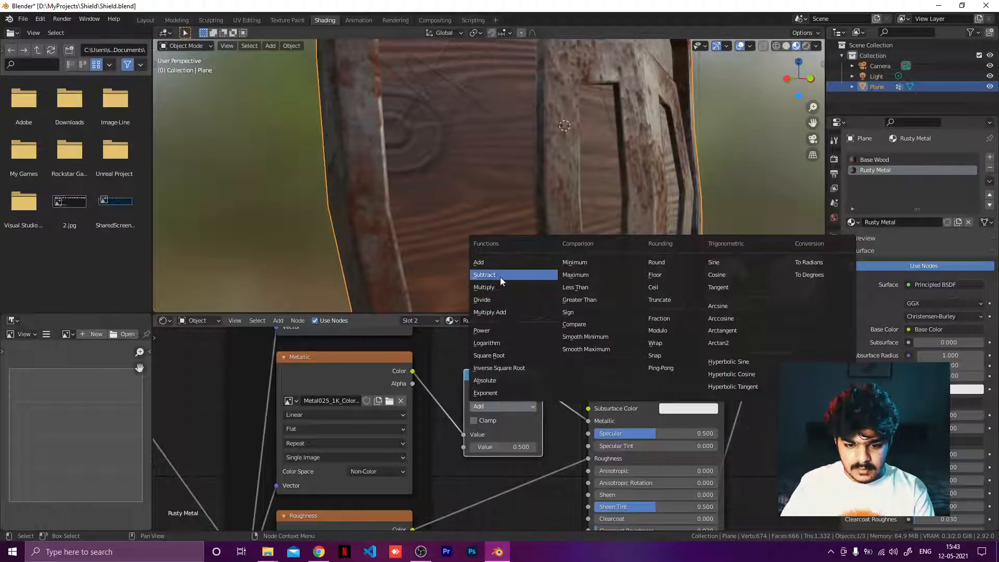
left_click(494, 294)
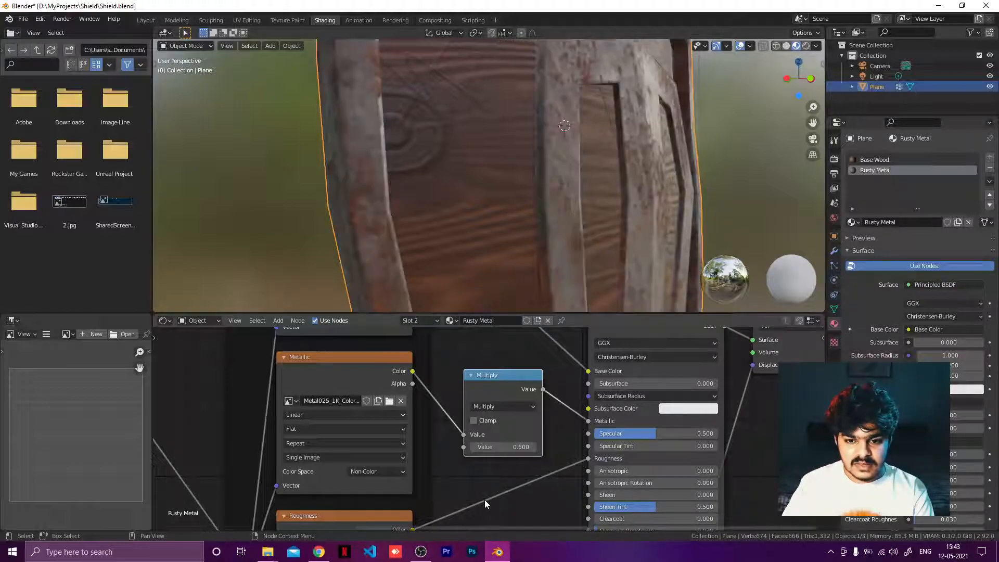
left_click(509, 447)
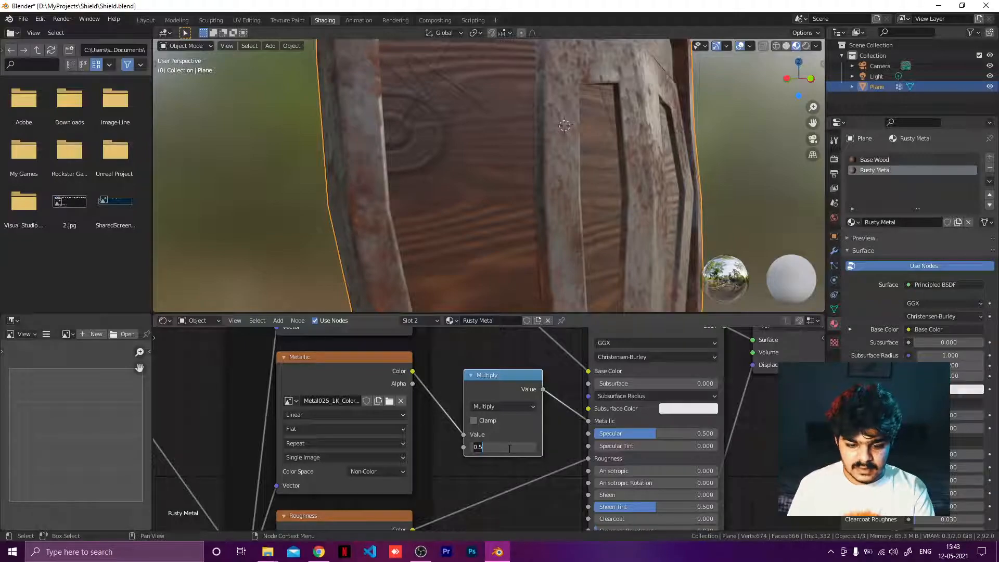
type("1.5")
key("Return")
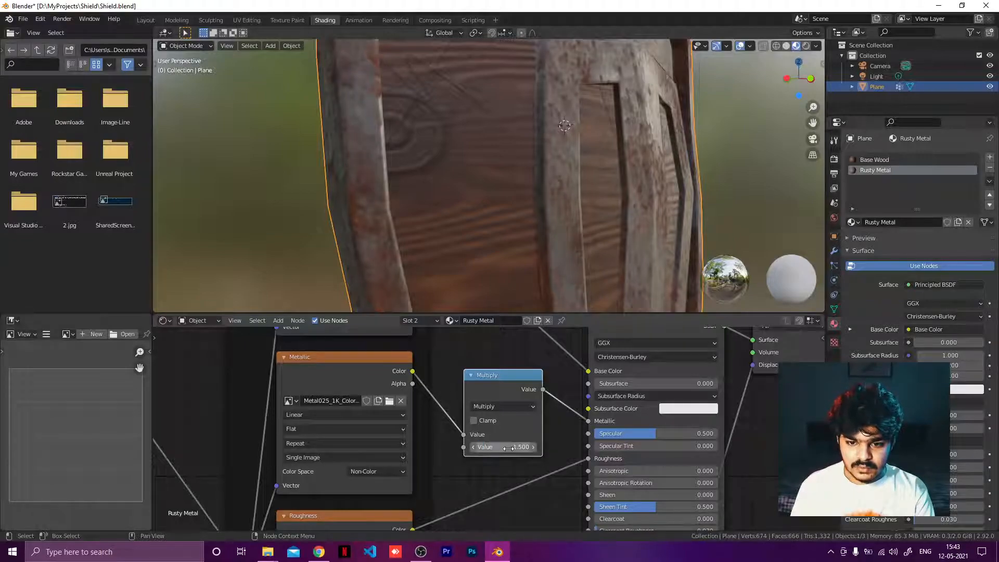
Step: Set the Math node's multiply value to 2
scroll(570, 237, "down", 5)
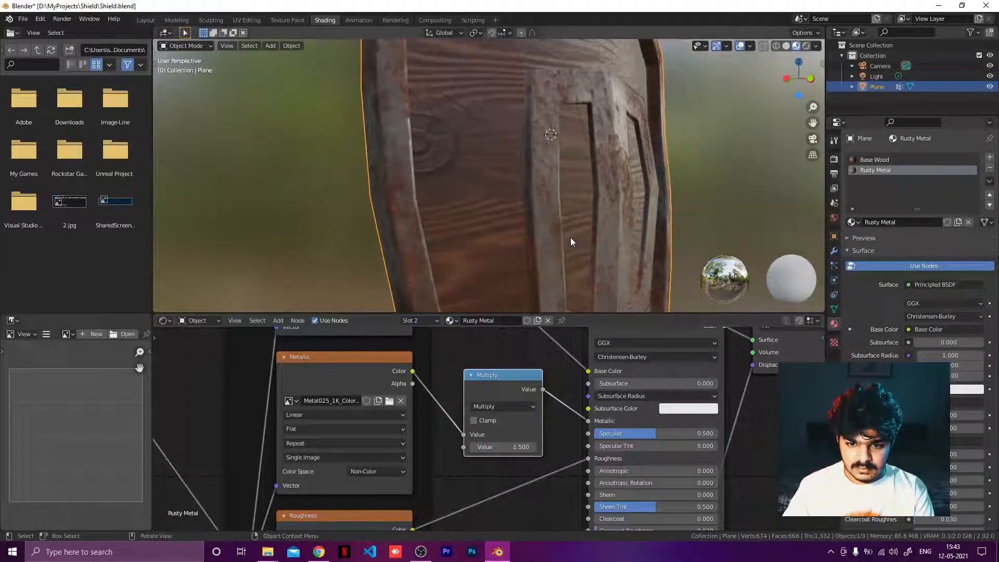
mouse_move(579, 235)
middle_mouse_down()
mouse_move(602, 236)
mouse_move(582, 244)
middle_mouse_up()
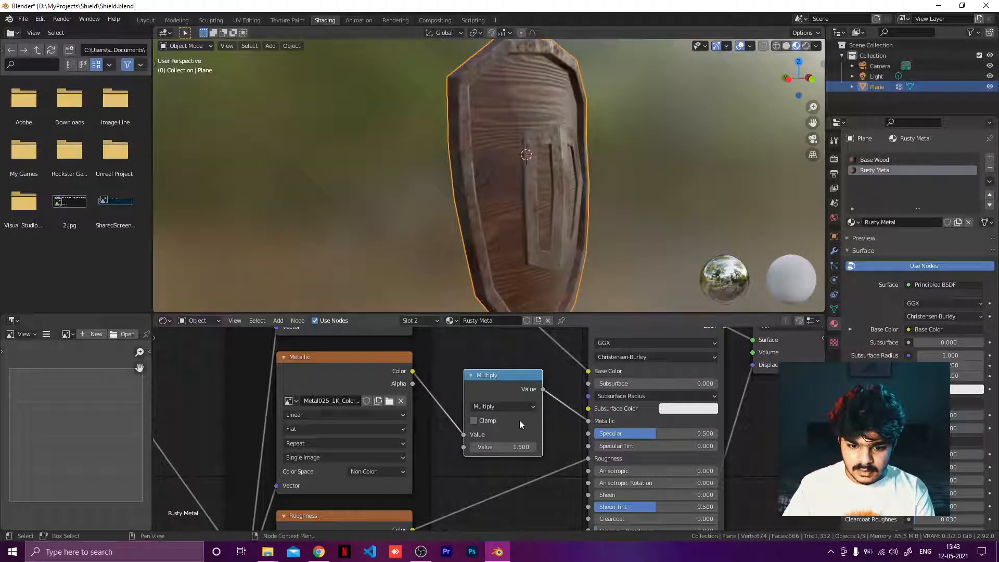
left_click(509, 448)
key("Return")
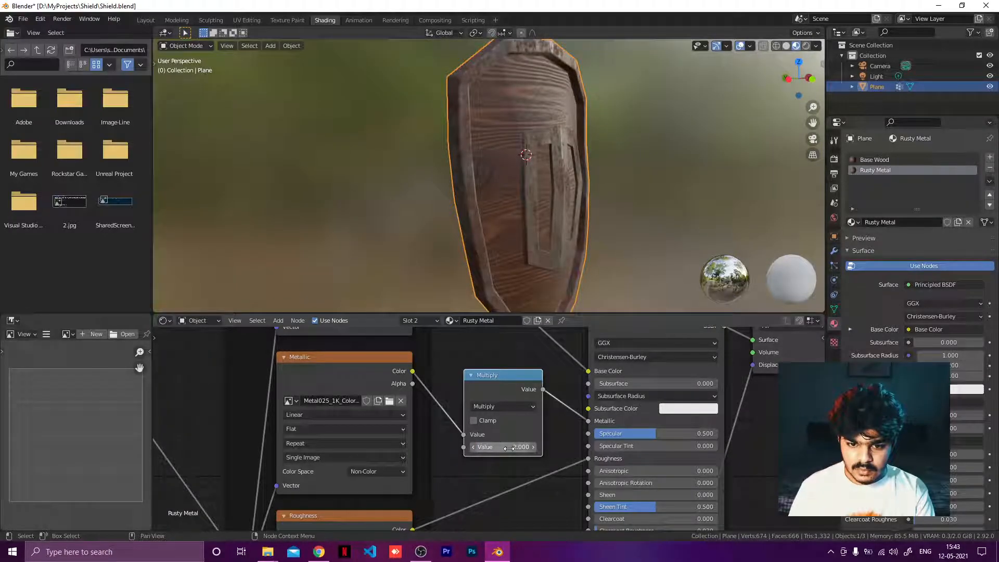
Step: Switch the Math node's operation to Add and set its value to 0.2
middle_click_drag(534, 235, 504, 312)
left_click(503, 406)
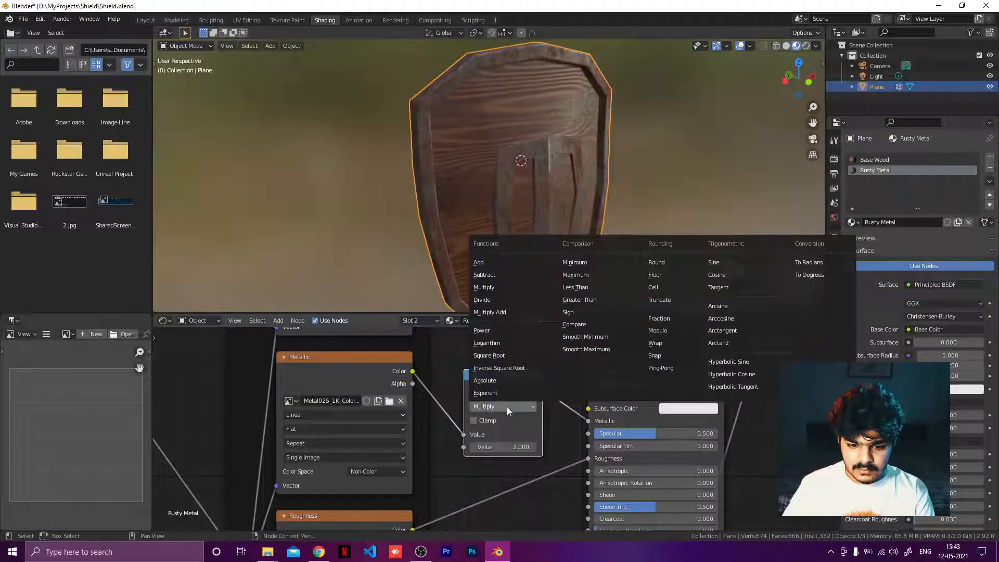
left_click(486, 264)
middle_click_drag(562, 229, 493, 238)
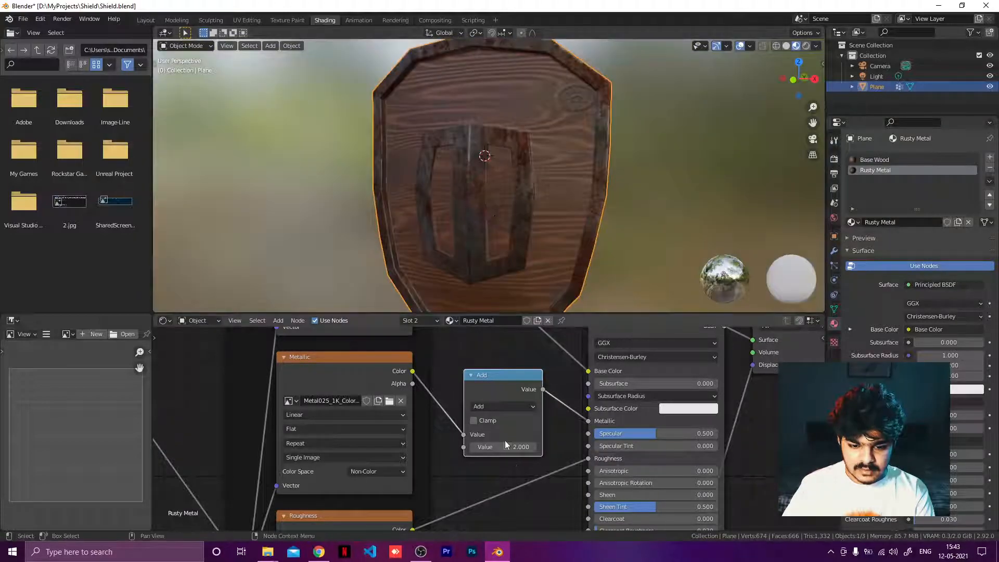
mouse_move(501, 447)
left_mouse_down()
mouse_move(525, 448)
mouse_move(484, 447)
mouse_move(501, 448)
left_mouse_up()
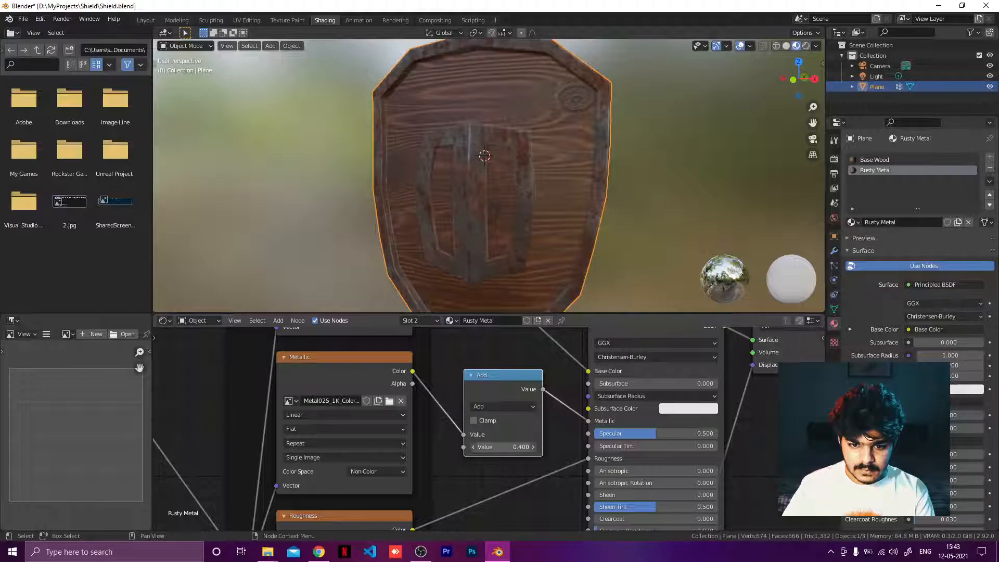
scroll(495, 230, "down", 5)
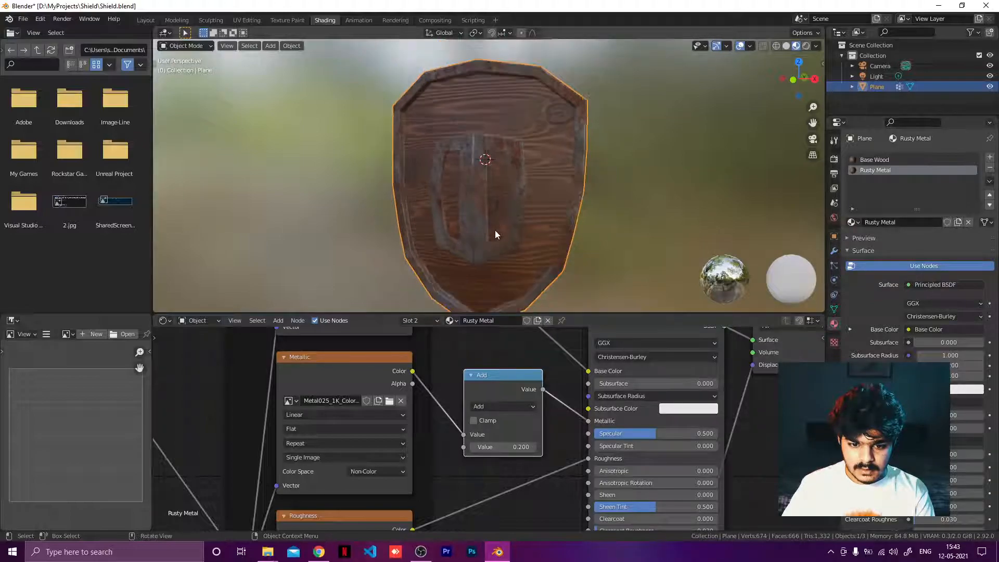
middle_click_drag(542, 237, 517, 204)
scroll(526, 223, "up", 6)
scroll(555, 231, "down", 6)
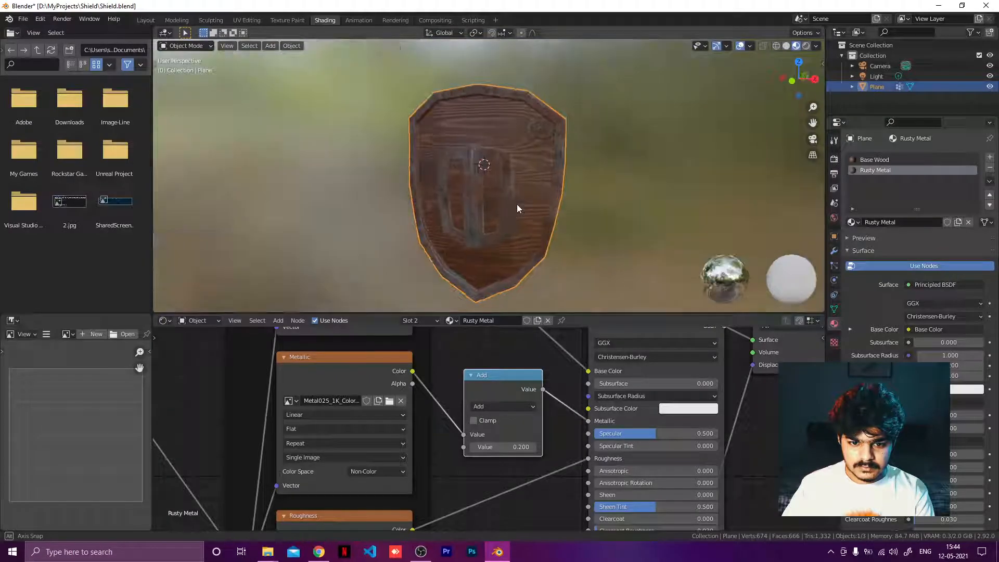
scroll(432, 401, "down", 2)
scroll(424, 414, "down", 5)
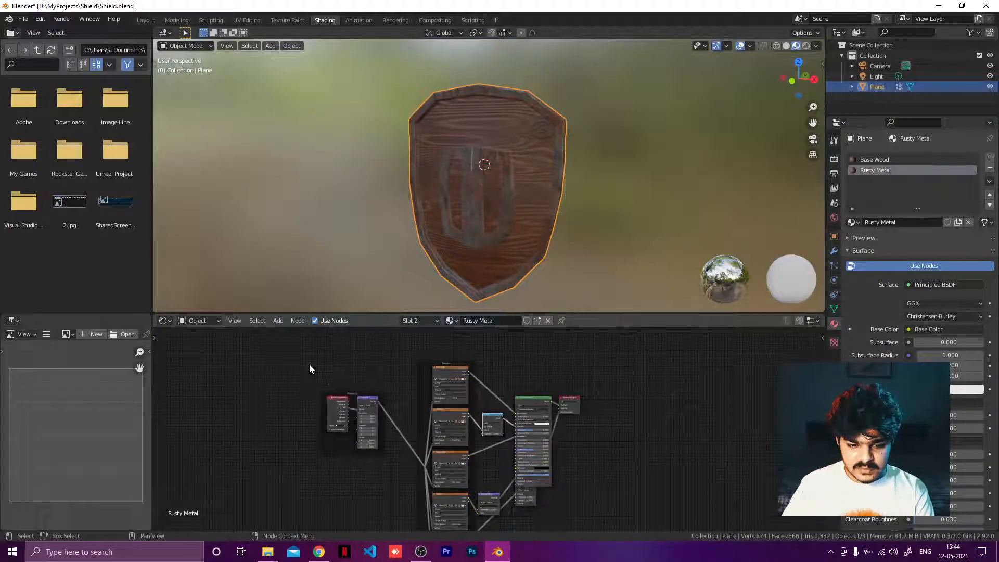
left_click_drag(309, 365, 502, 553)
Step: Search the CC0 Textures site for rusty metal
left_click(319, 552)
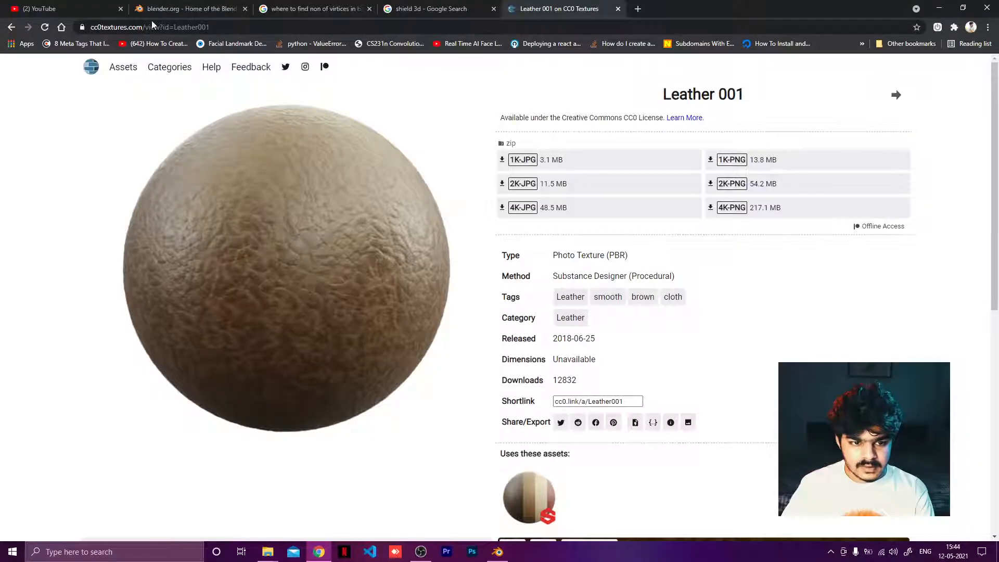
left_click(18, 27)
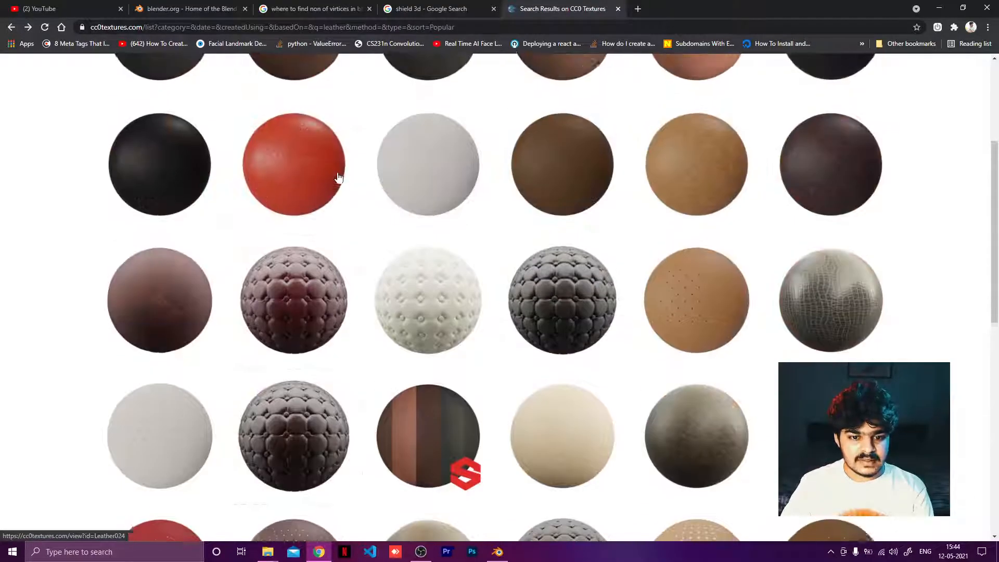
scroll(338, 177, "up", 4)
left_click(167, 105)
double_click(168, 106)
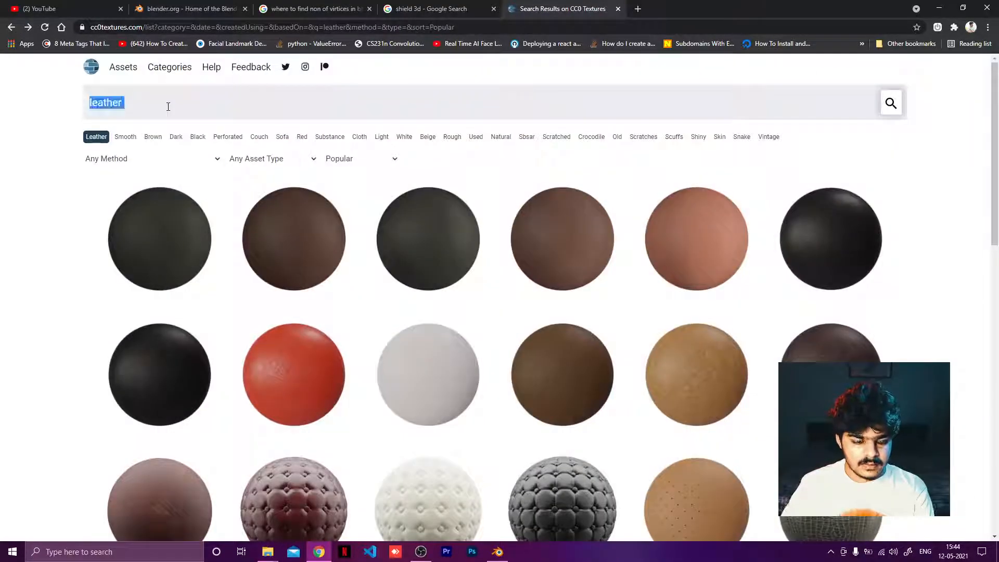
type("rusty metal")
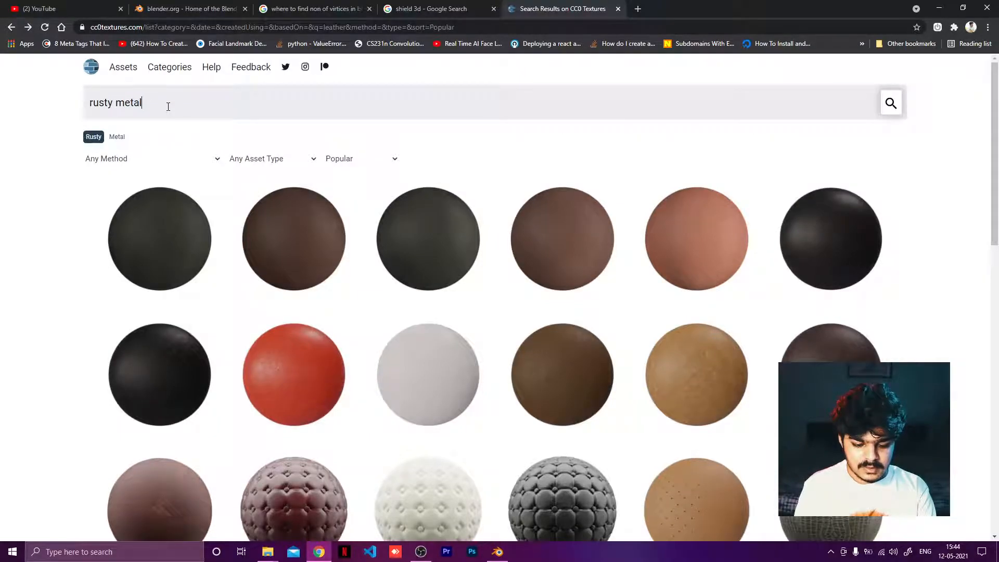
key("Return")
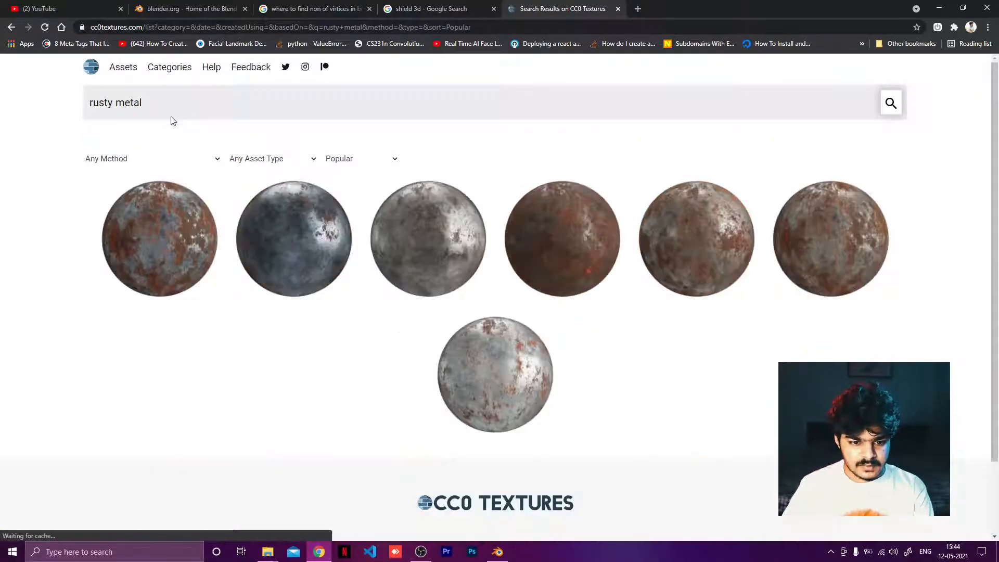
Step: Download the Metal 021 texture as a 1K-JPG zip and open the project's rusty iron folder
left_click(334, 281)
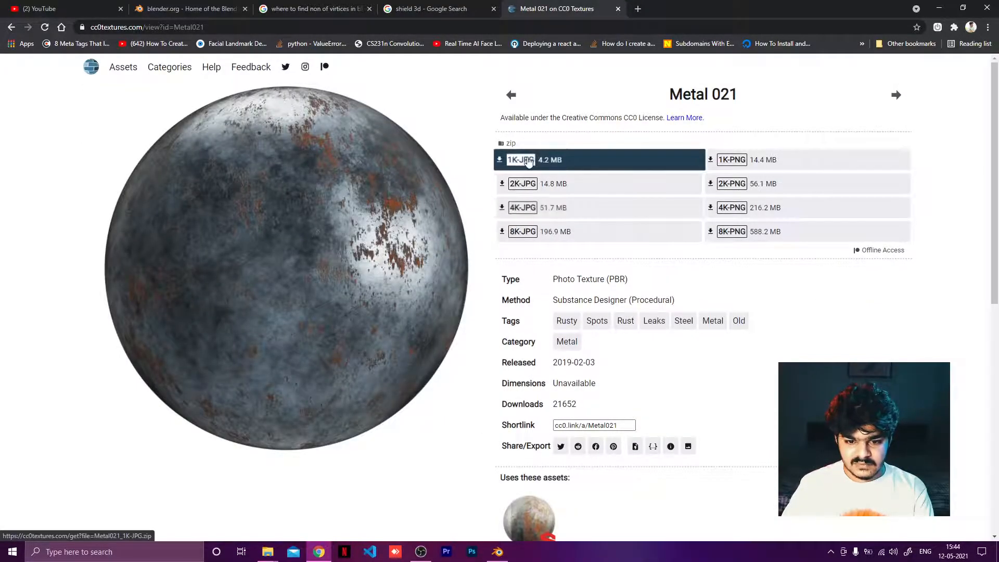
mouse_move(268, 551)
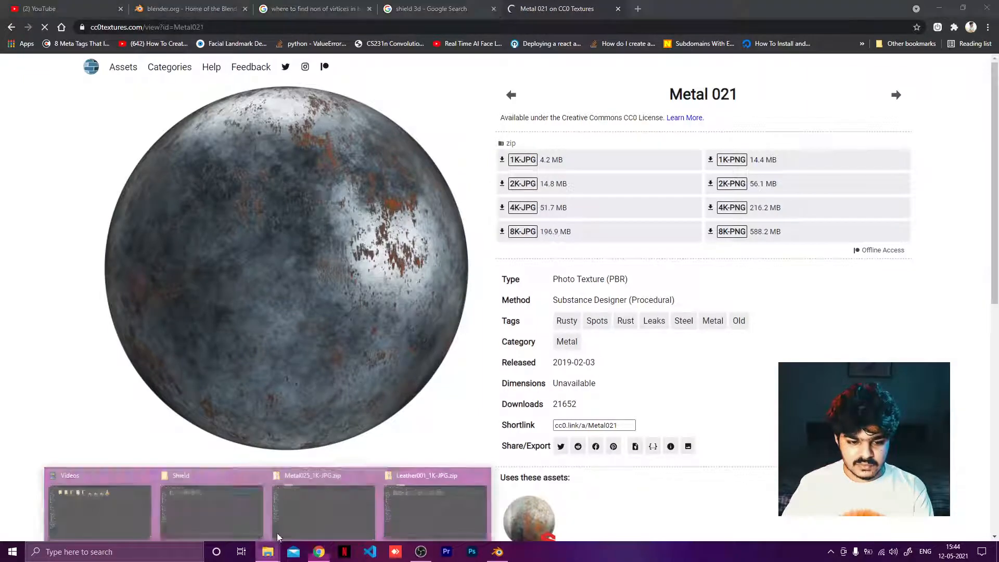
left_click(211, 507)
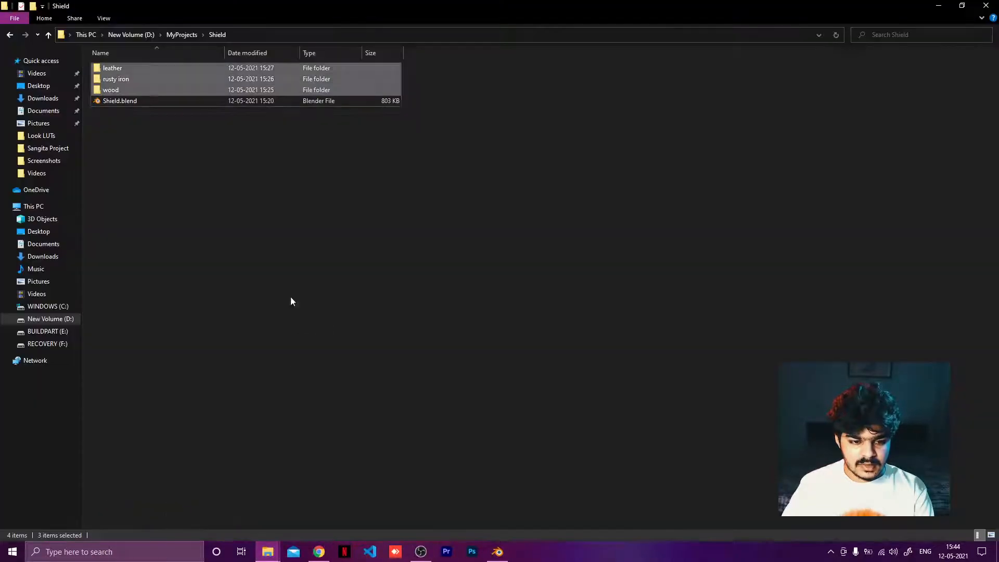
left_click(121, 82)
double_click(121, 82)
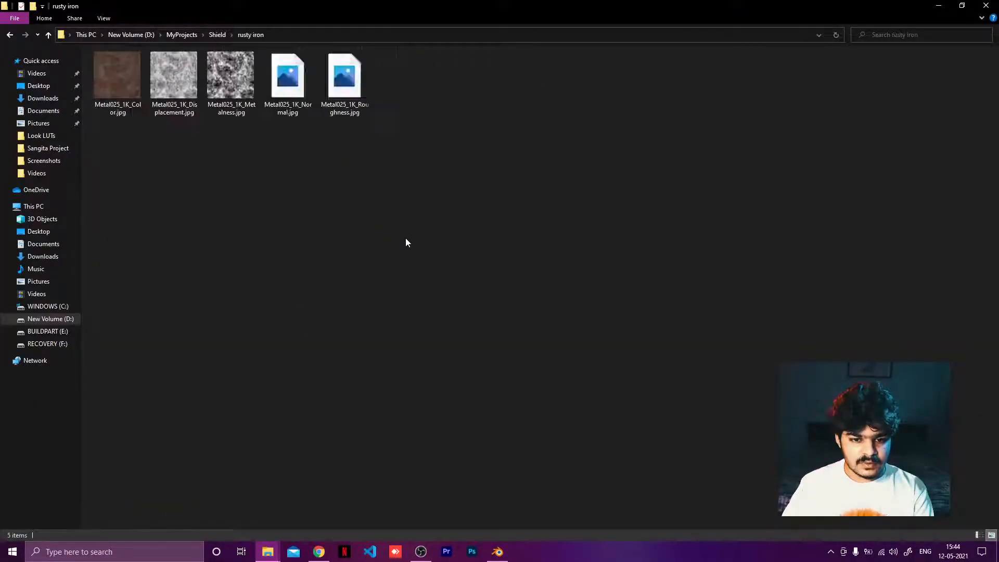
left_click_drag(487, 216, 254, 111)
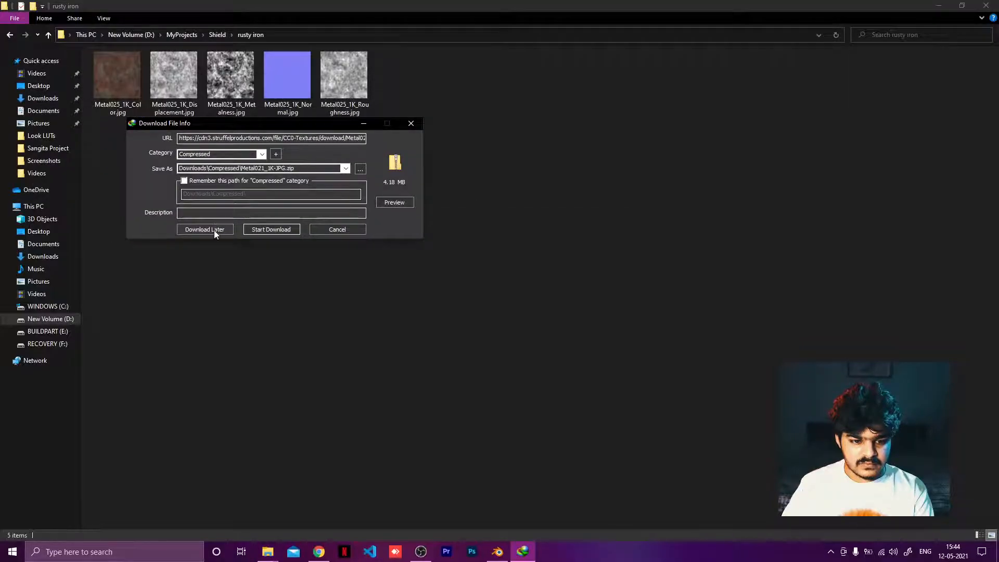
left_click(257, 229)
left_click(422, 311)
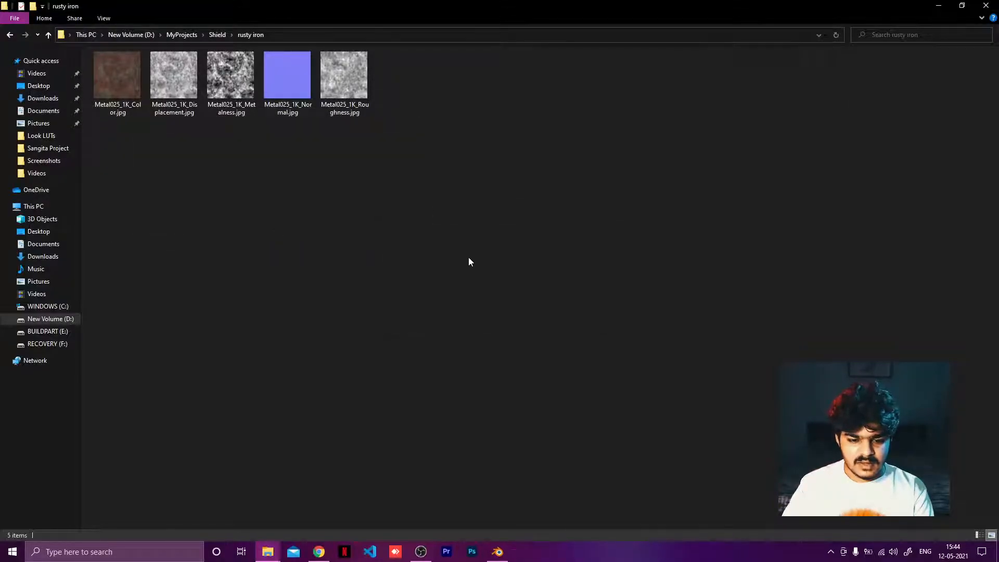
Step: Delete the old Metal025 texture images from the rusty iron folder
left_click_drag(452, 158, 147, 70)
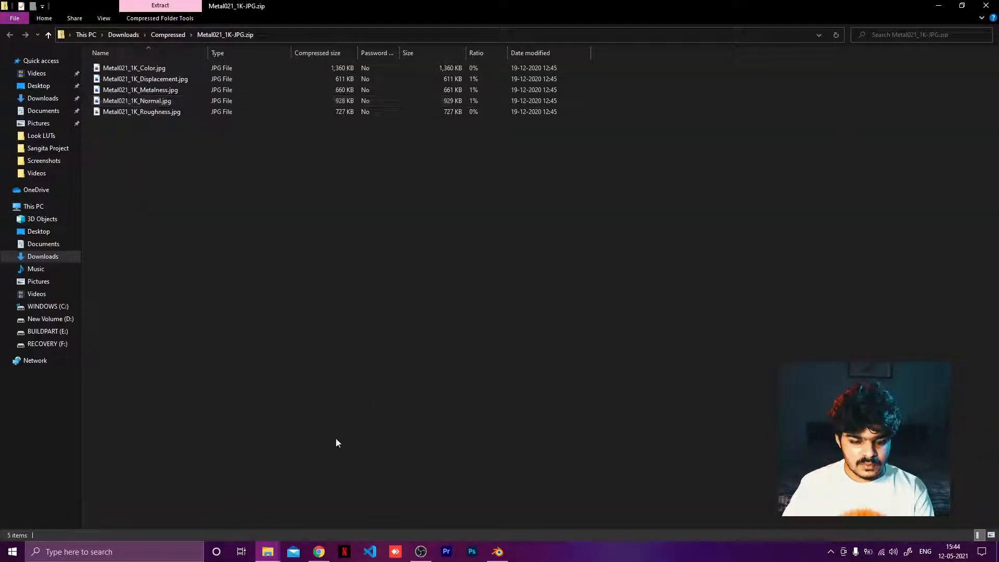
mouse_move(268, 551)
left_click(138, 507)
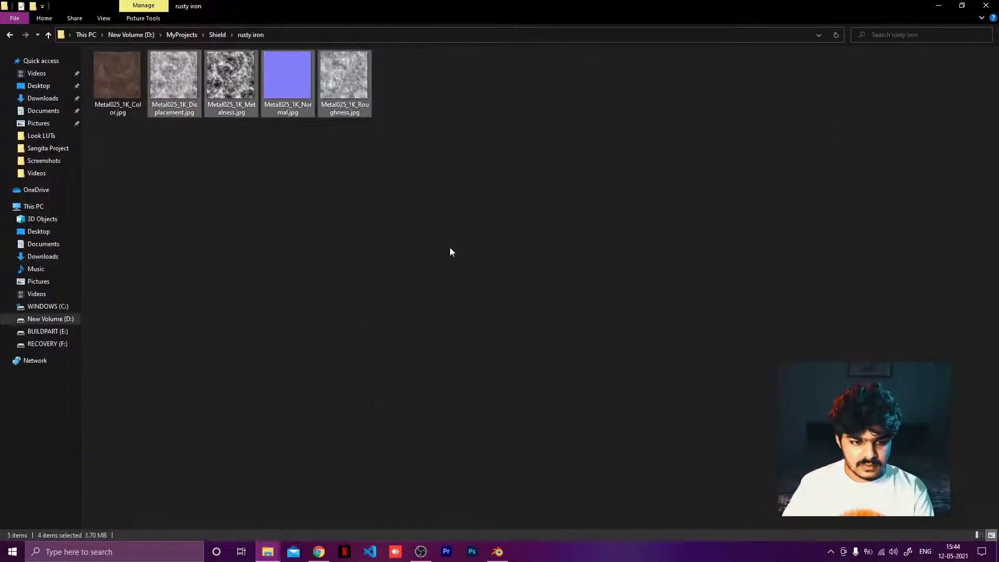
left_click_drag(450, 248, 113, 95)
key("Delete")
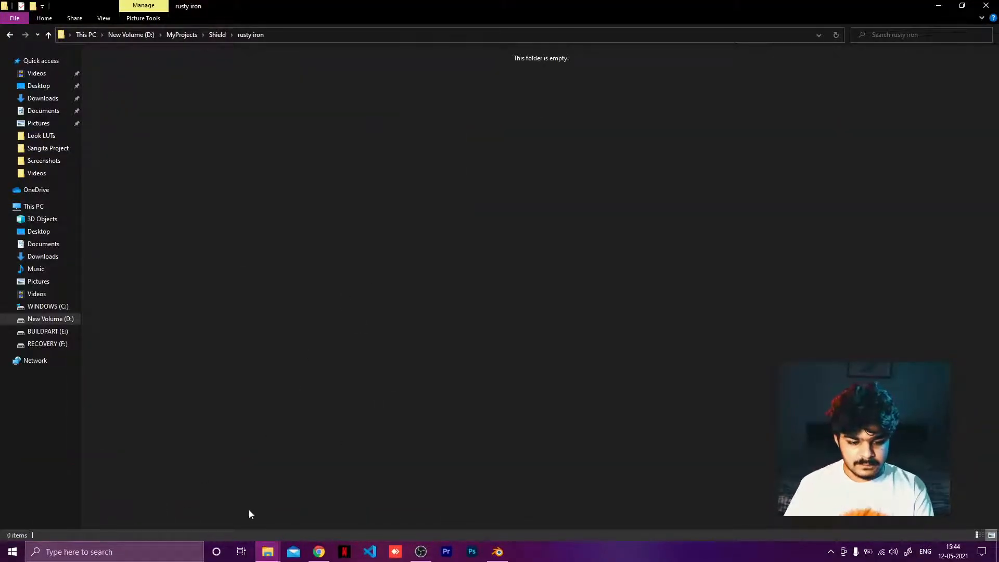
Step: Extract the Metal021 texture images from the downloaded zip into the rusty iron folder
left_click(269, 551)
left_click(479, 503)
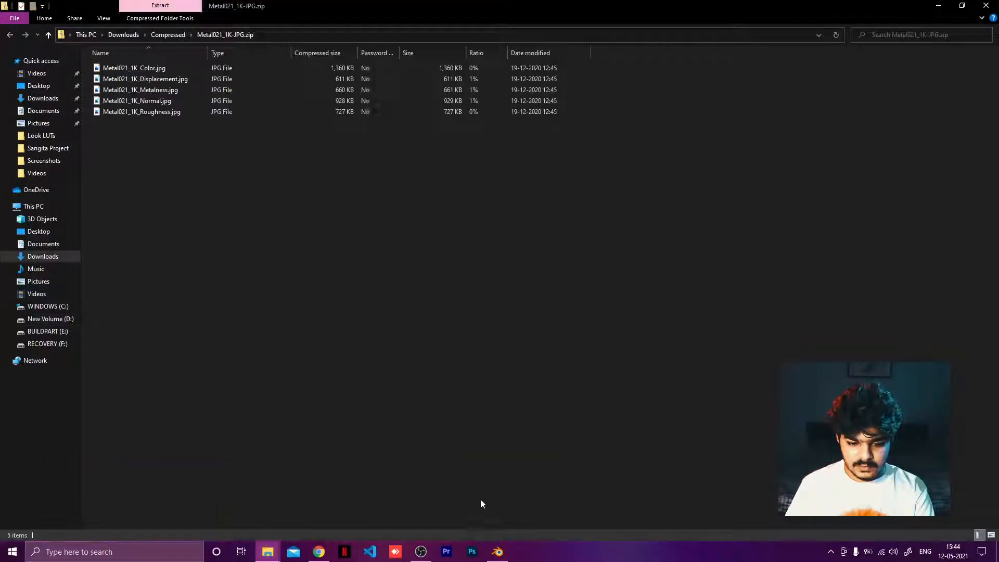
left_click_drag(229, 168, 216, 308)
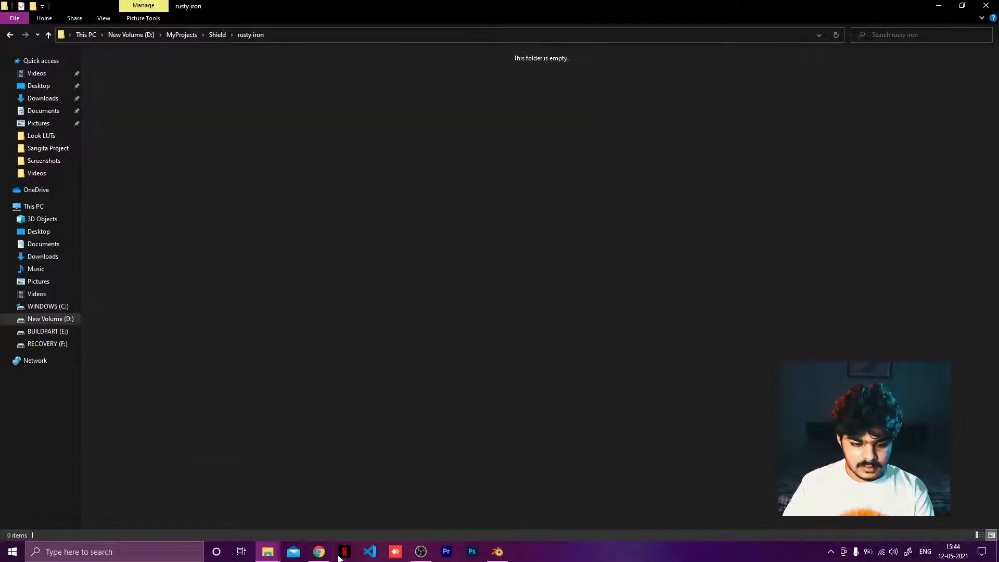
left_click(319, 552)
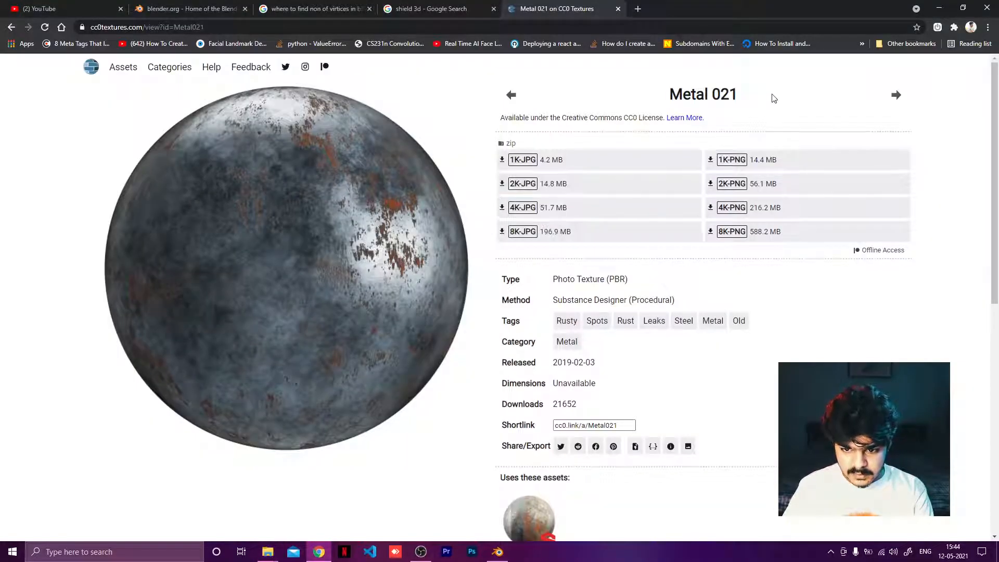
mouse_move(267, 551)
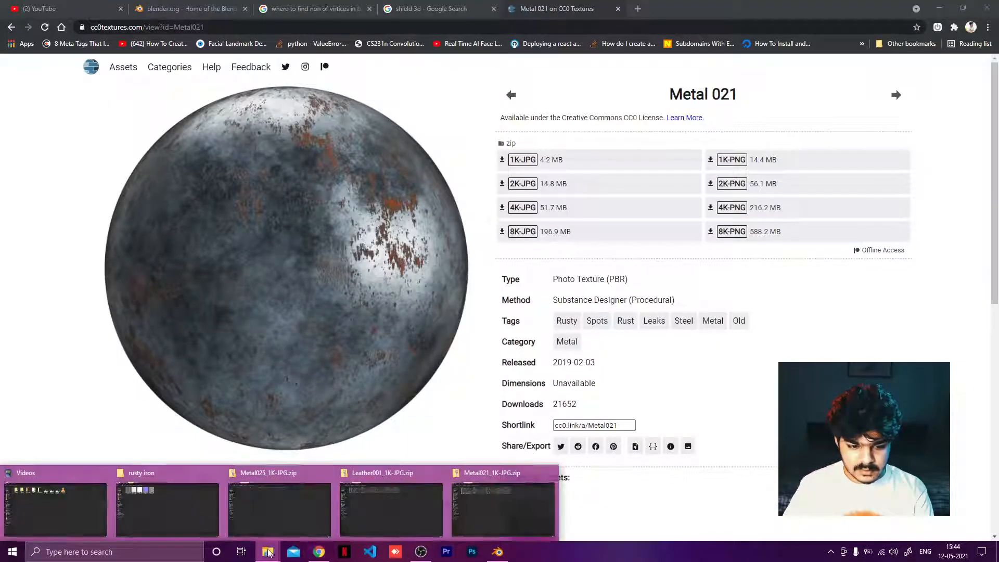
left_click(171, 519)
left_click(285, 236)
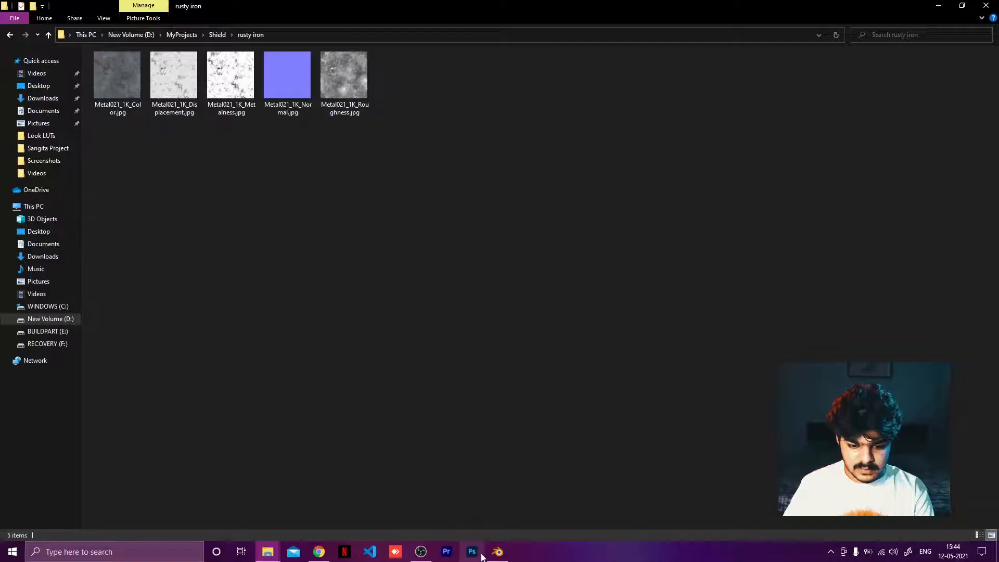
Step: Delete the old Metal025 texture nodes from the Rusty Metal material's node tree
left_click(497, 552)
left_click_drag(329, 353, 503, 524)
key("x")
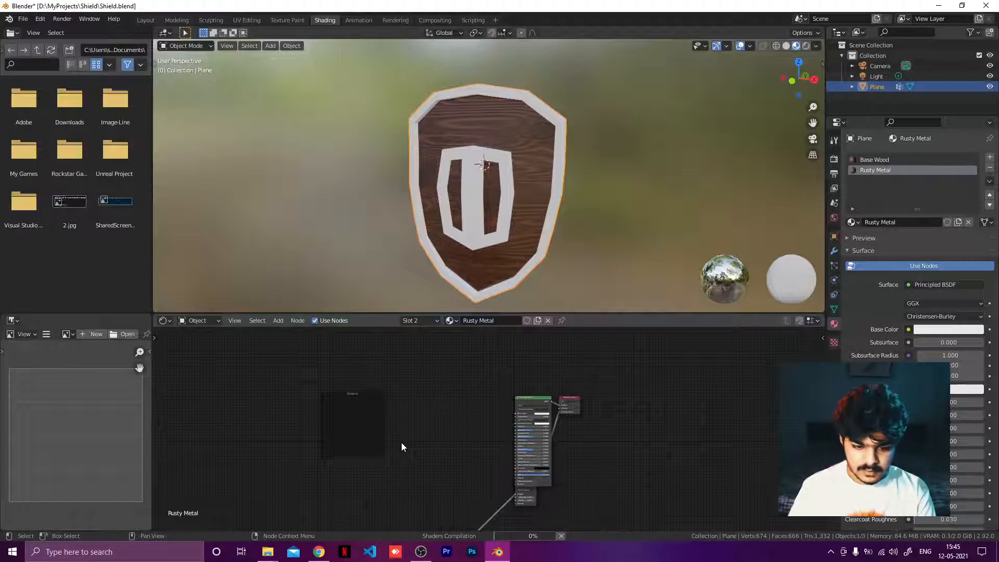
Step: Delete the remaining leftover node from the Rusty Metal node tree
scroll(368, 395, "up", 1)
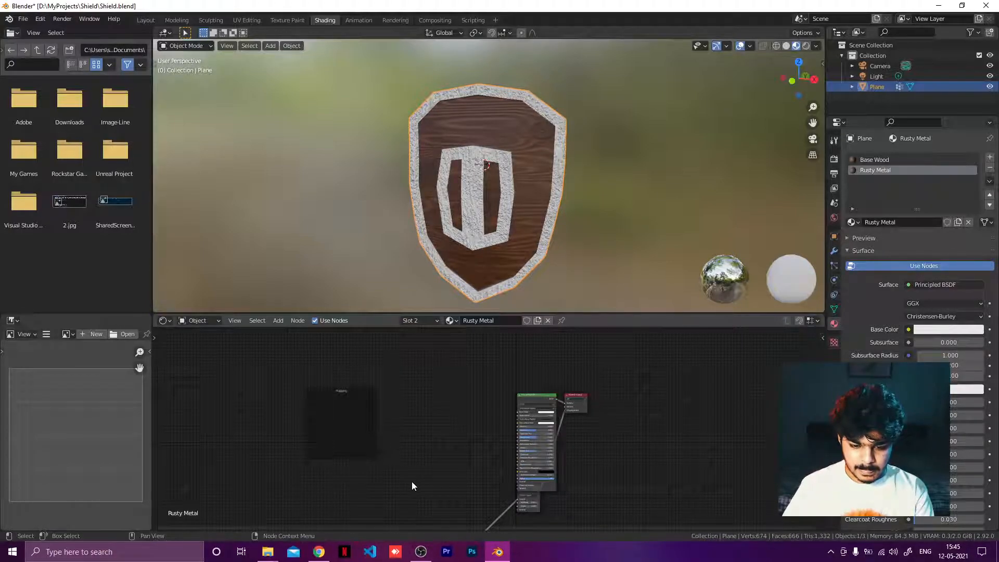
scroll(413, 484, "down", 3)
middle_click_drag(426, 470, 414, 391)
left_click_drag(402, 415, 481, 479)
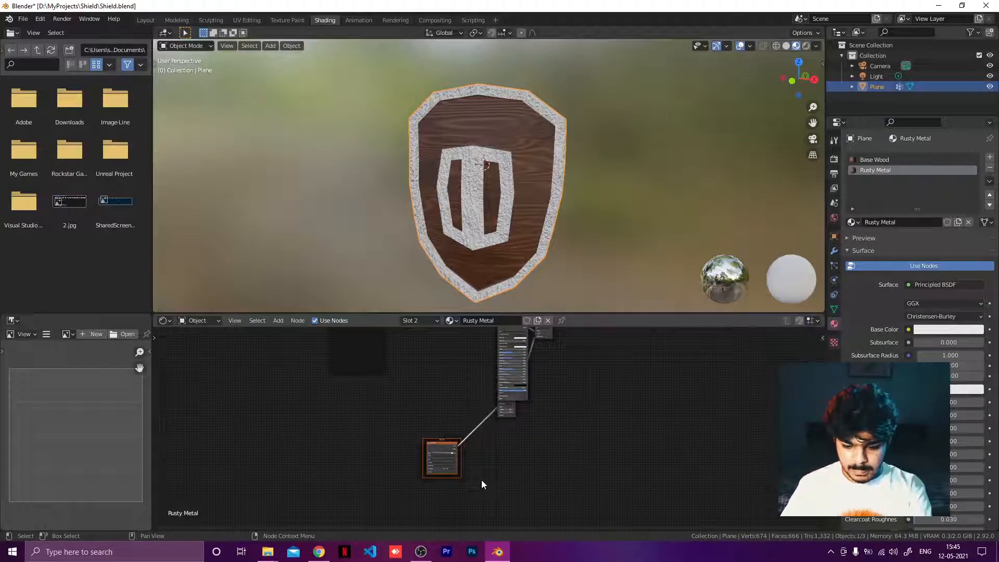
key("x")
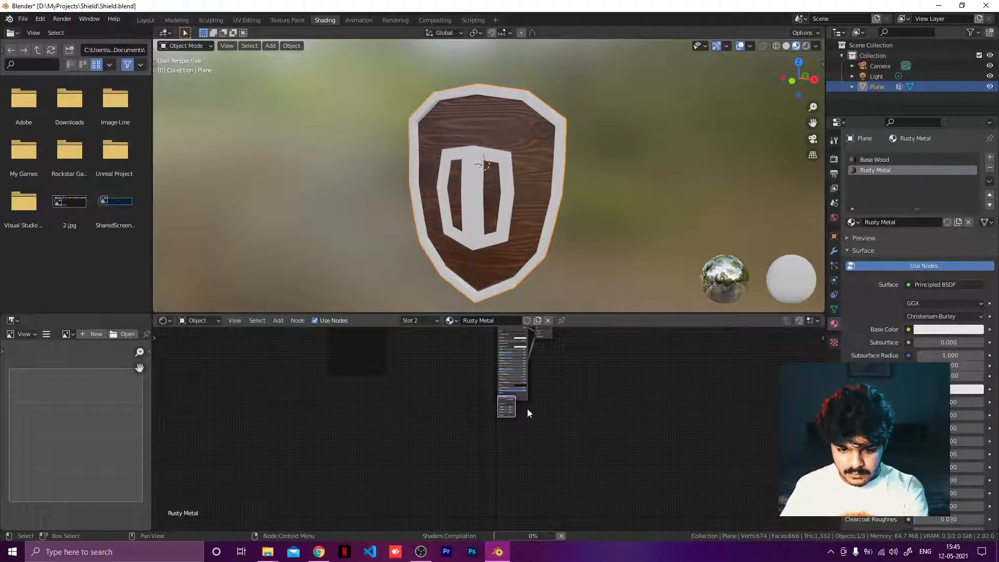
key("x")
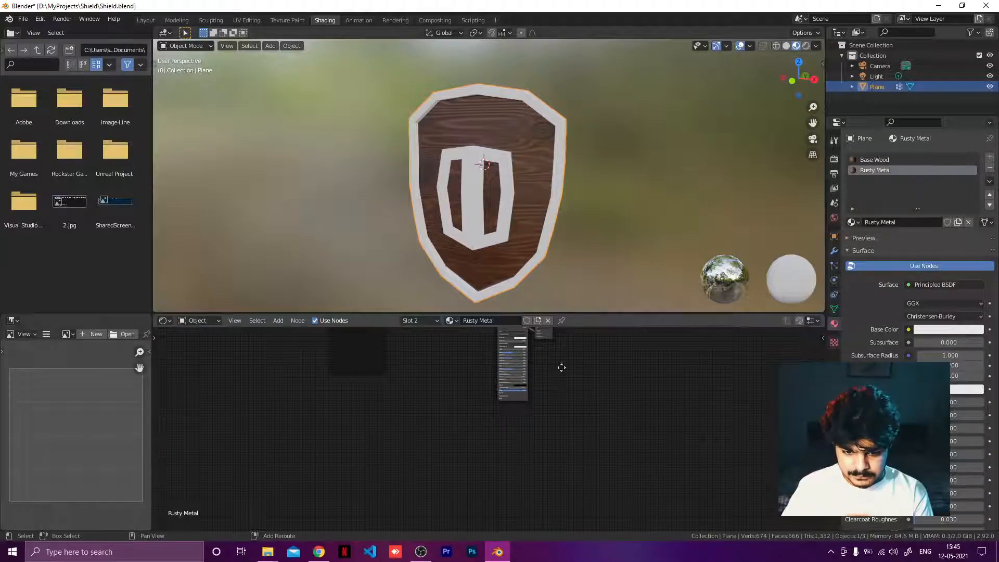
Step: Load all five Metal021 maps into the Rusty Metal material with Node Wrangler's Principled Texture Setup
scroll(537, 408, "up", 3)
scroll(534, 403, "up", 2)
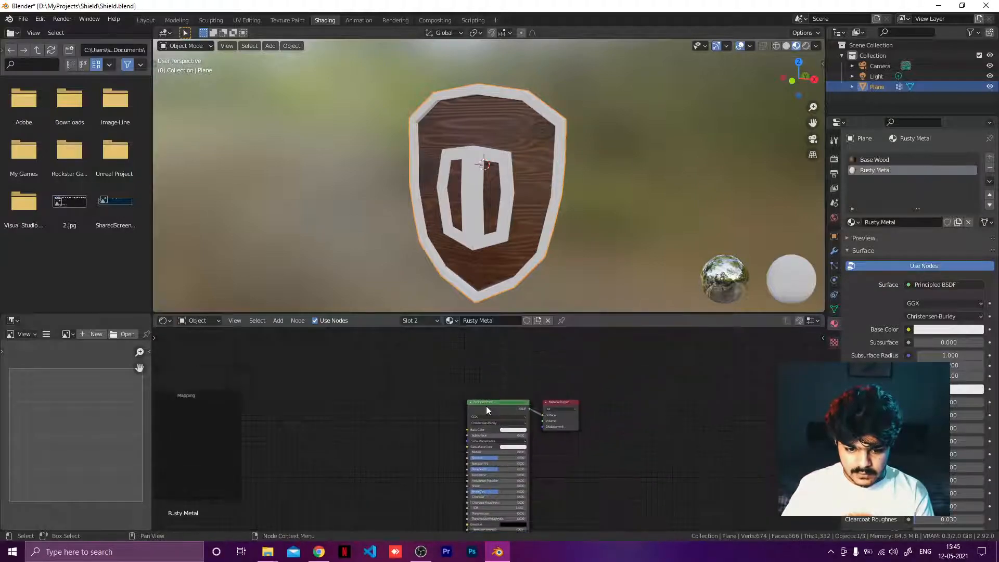
key("ctrl+shift+t")
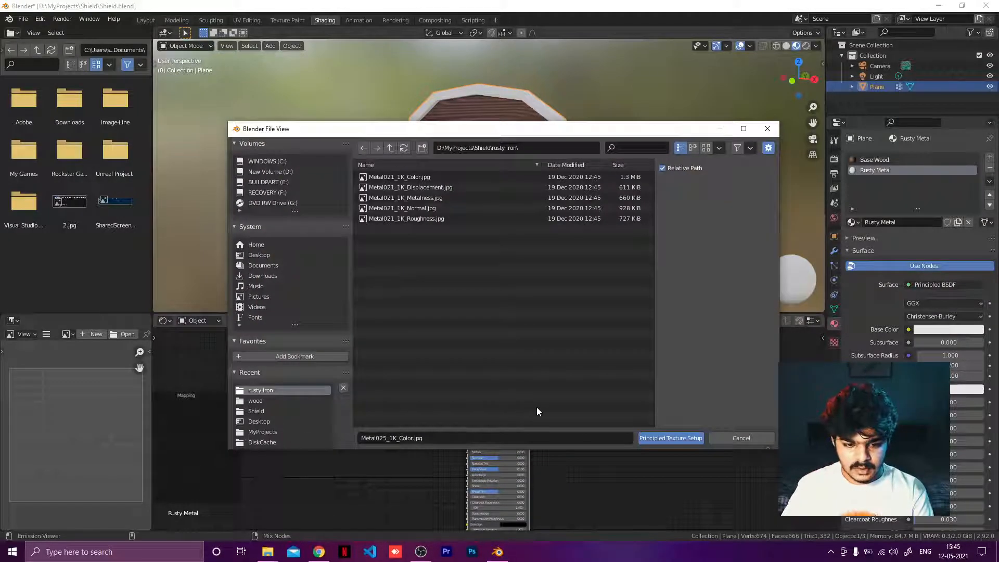
left_click_drag(464, 320, 423, 174)
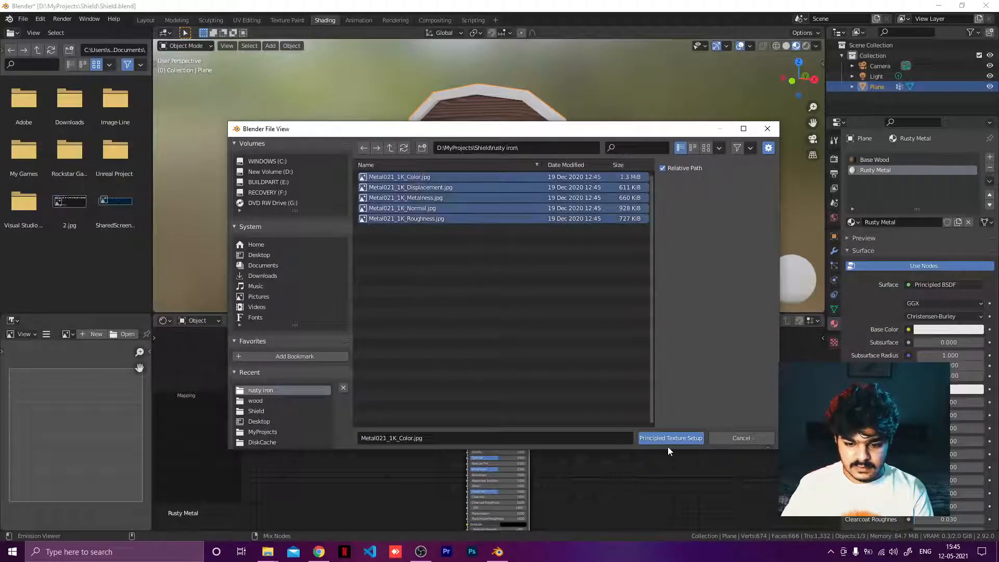
left_click(670, 439)
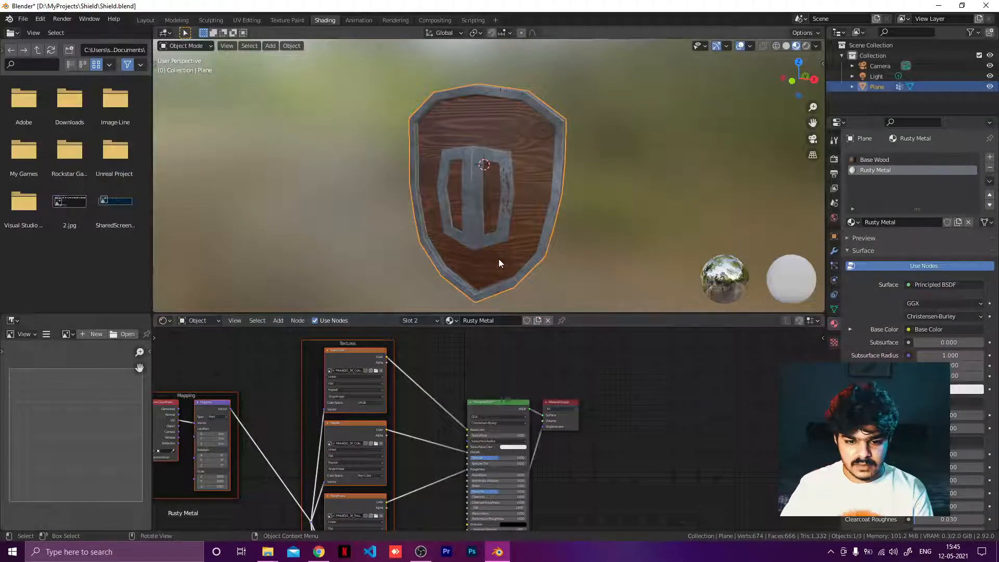
Step: Inspect the rusty metal texture on the shield from several angles in the UV Editing workspace
middle_click_drag(498, 258, 637, 229)
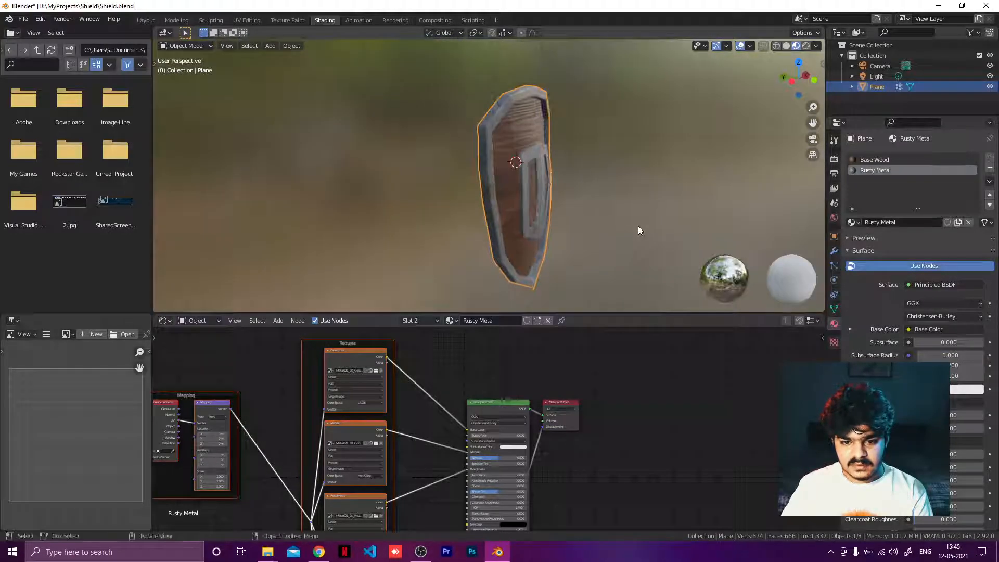
mouse_move(546, 186)
middle_mouse_down()
mouse_move(648, 179)
mouse_move(595, 166)
mouse_move(549, 180)
middle_mouse_up()
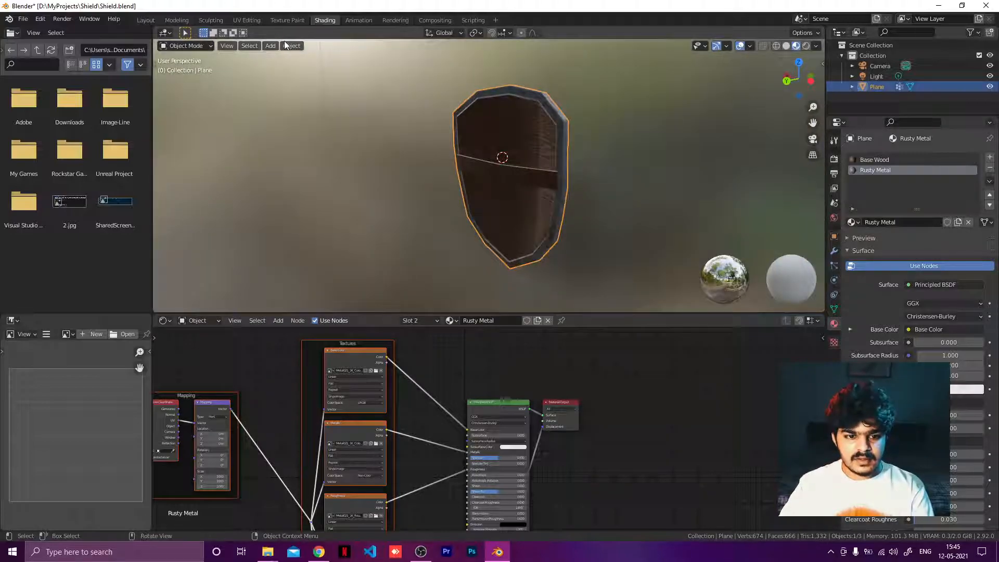
left_click(247, 20)
mouse_move(676, 249)
middle_mouse_down()
mouse_move(814, 243)
mouse_move(756, 248)
middle_mouse_up()
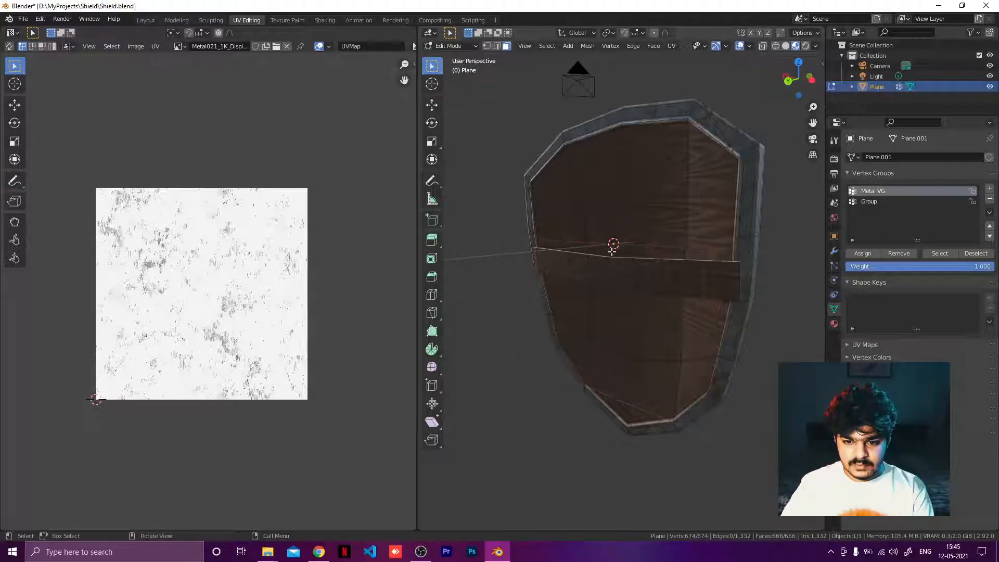
Step: Select the entire leather strap mesh piece in Edit Mode using solid shading
mouse_move(614, 247)
middle_mouse_down()
mouse_move(525, 259)
mouse_move(581, 262)
mouse_move(584, 303)
mouse_move(685, 296)
mouse_move(602, 268)
middle_mouse_up()
left_click(584, 302)
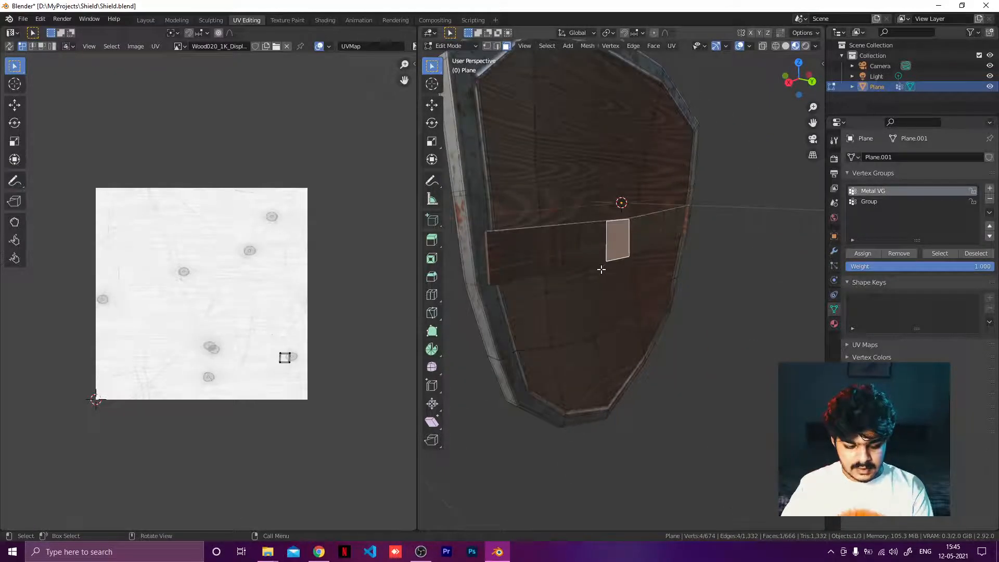
key("z")
left_click(666, 269)
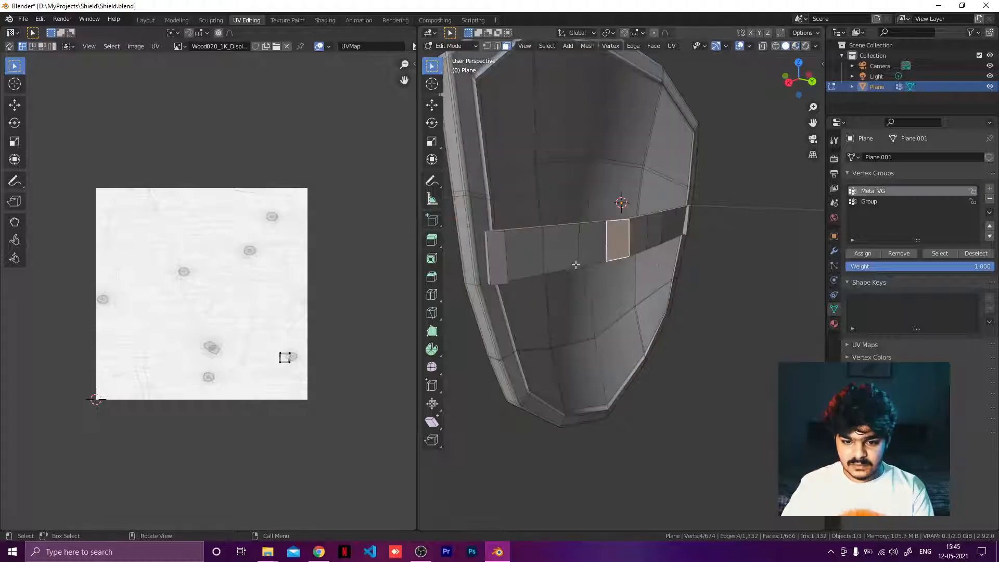
middle_click_drag(576, 265, 609, 280)
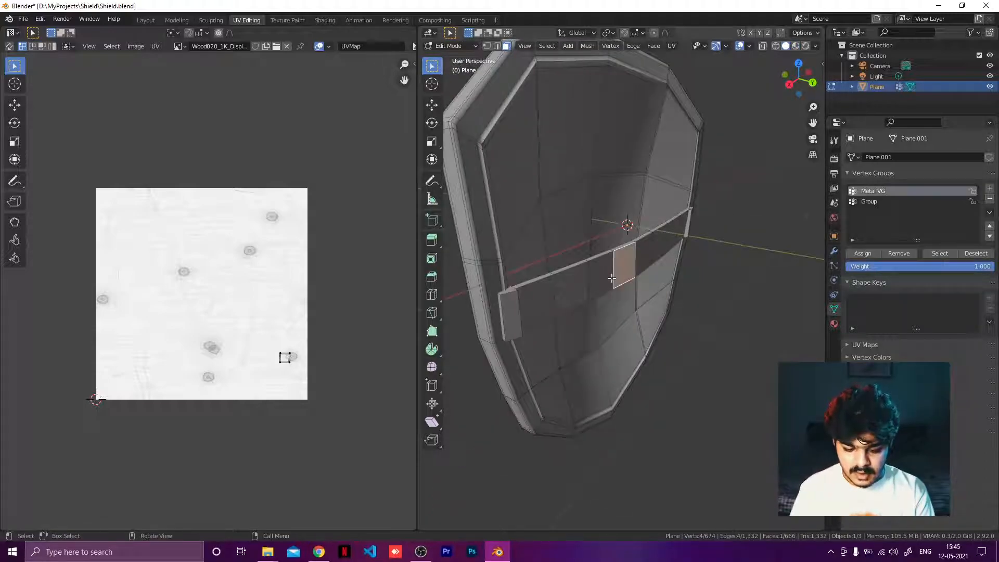
key("ctrl+l")
middle_click_drag(570, 327, 581, 288)
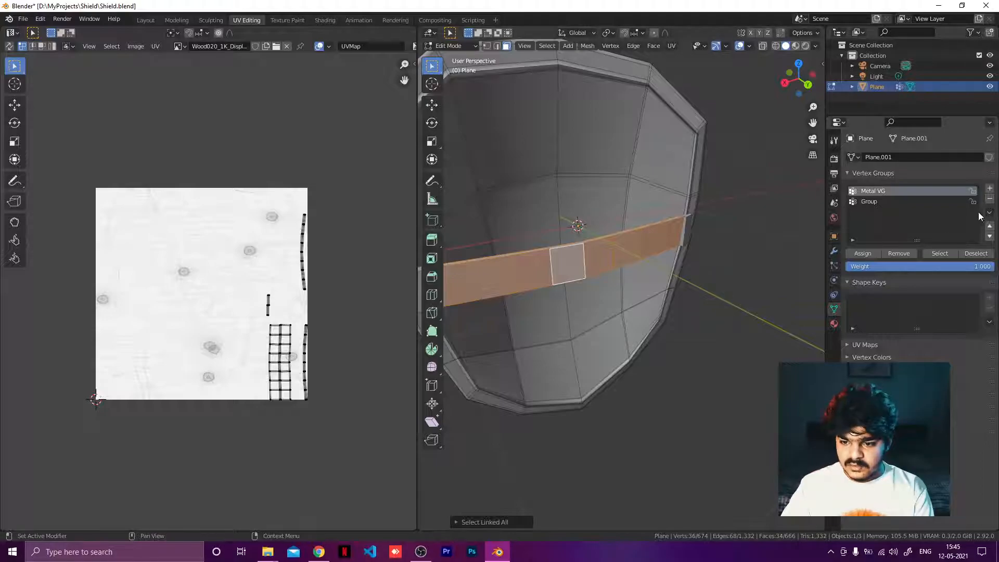
Step: Create a new vertex group named "Leather Strap" and assign the selected strap to it
left_click(989, 189)
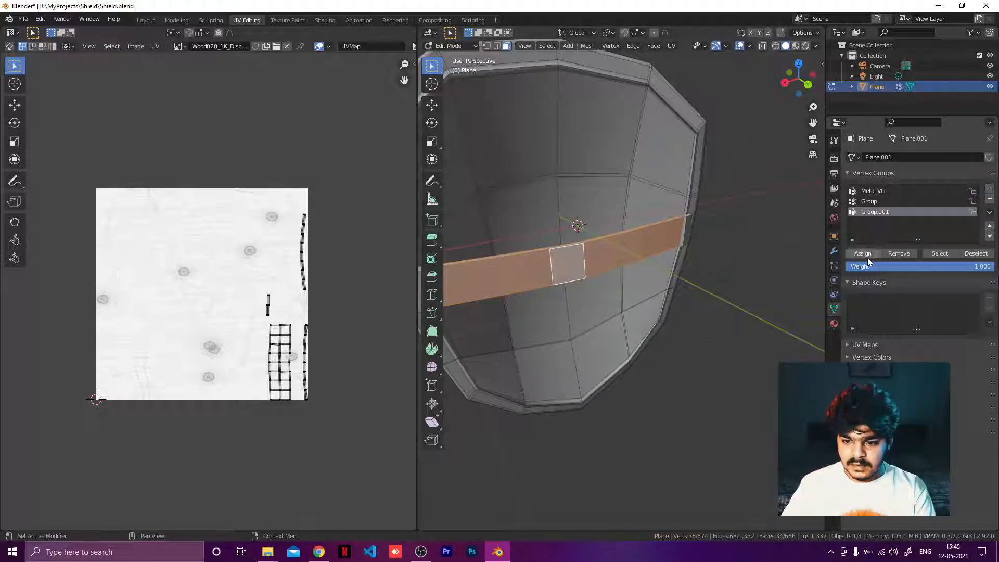
double_click(878, 212)
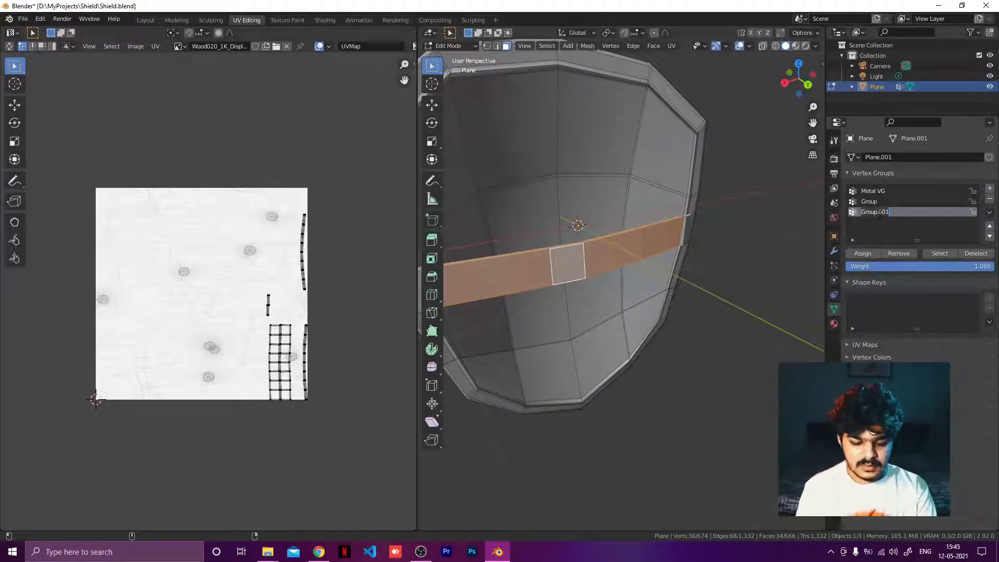
type("L")
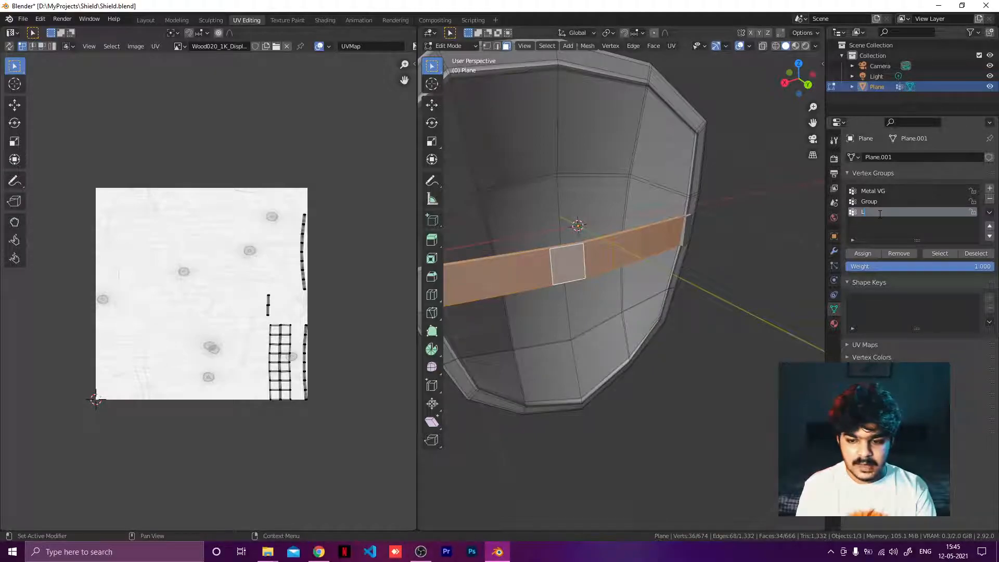
type("eather Strap")
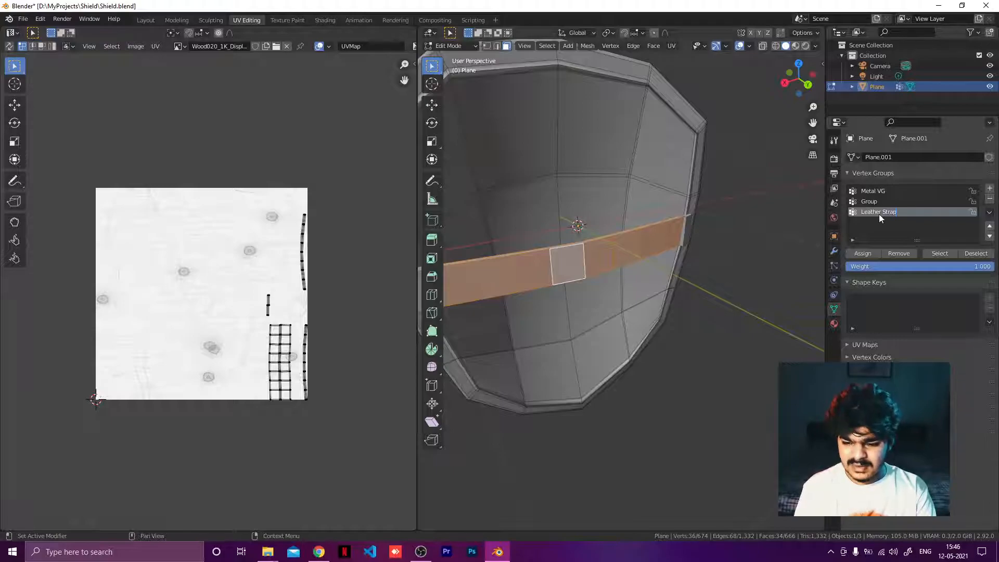
left_click(863, 255)
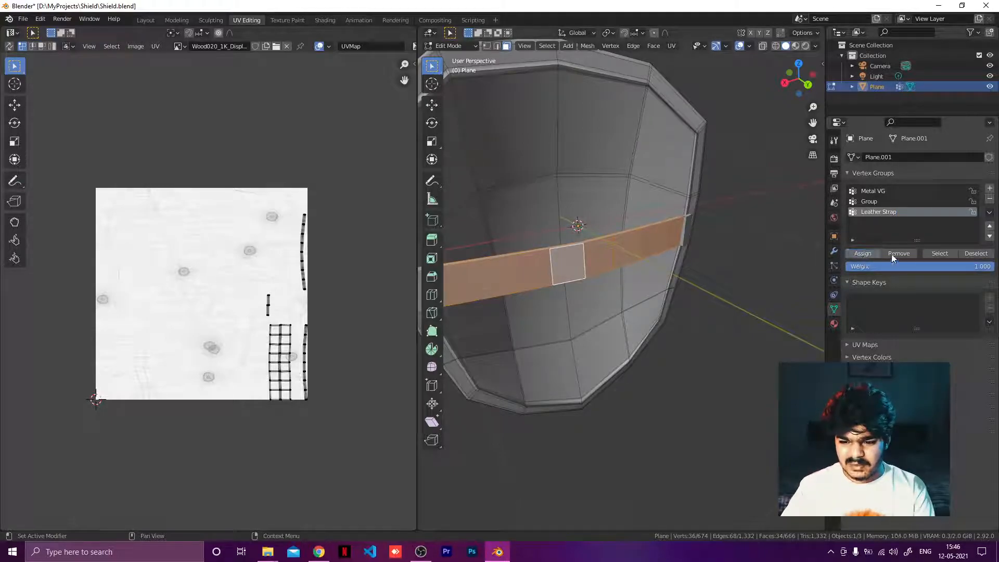
Step: Add a third material slot with a new material named "Leather"
left_click(328, 21)
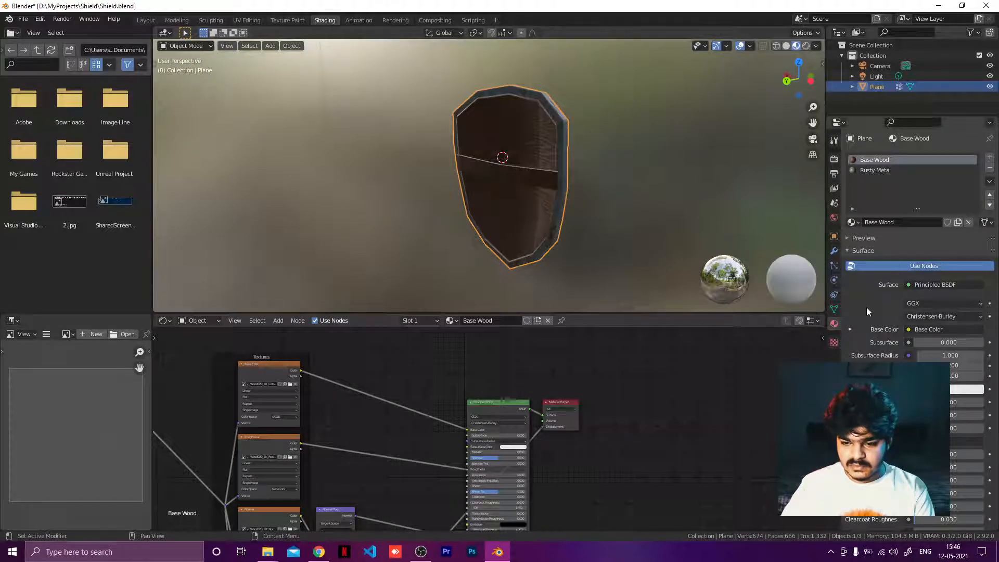
left_click(989, 157)
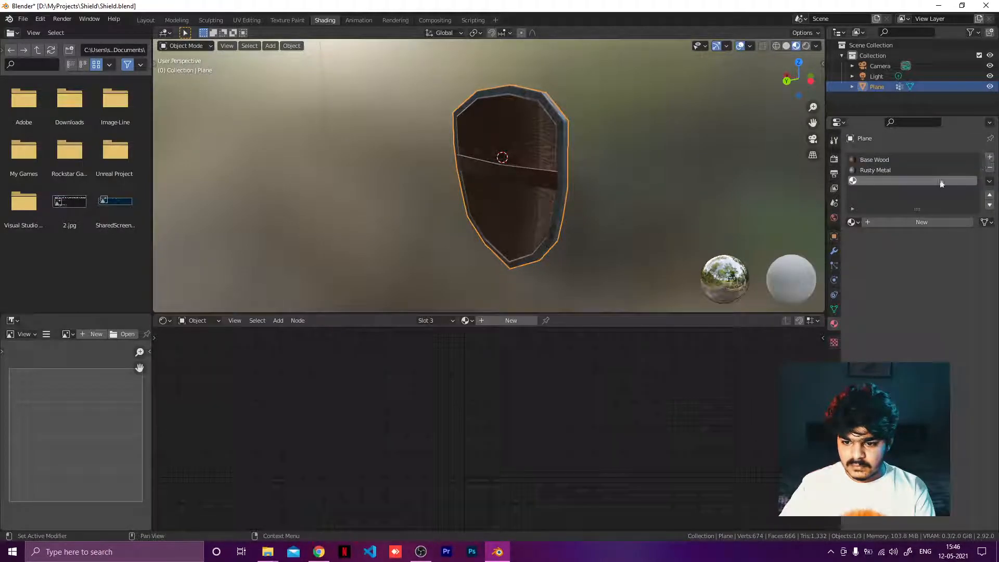
left_click(884, 223)
left_click(485, 320)
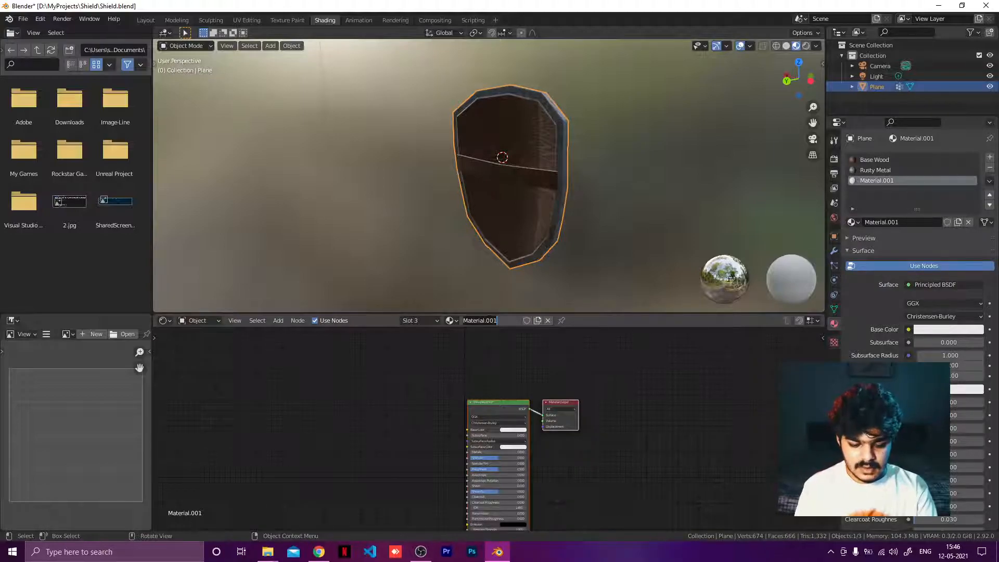
type("Leather")
key("Return")
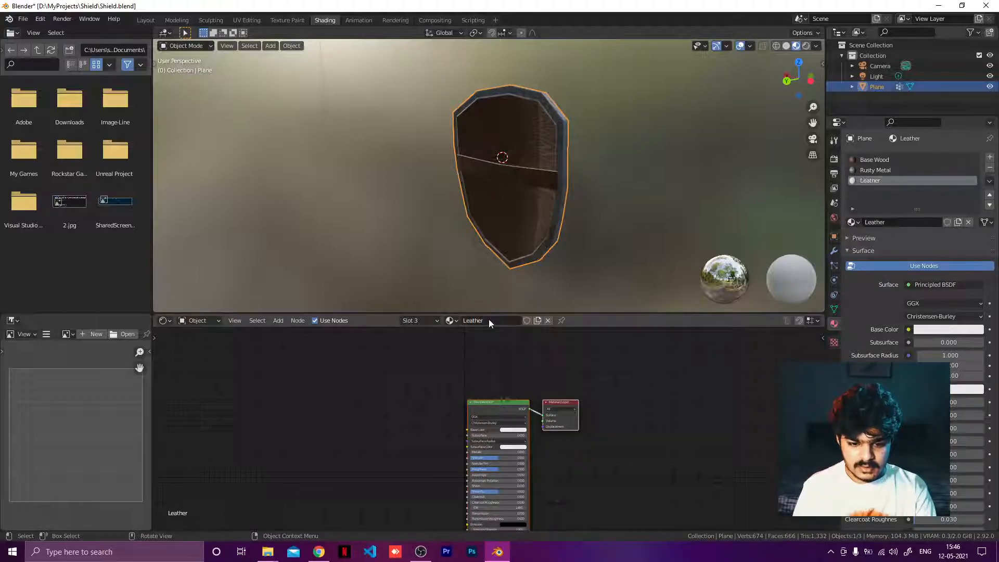
Step: Load the four Leather001 maps from the leather folder with Node Wrangler's Principled Texture Setup
key("ctrl+shift+t")
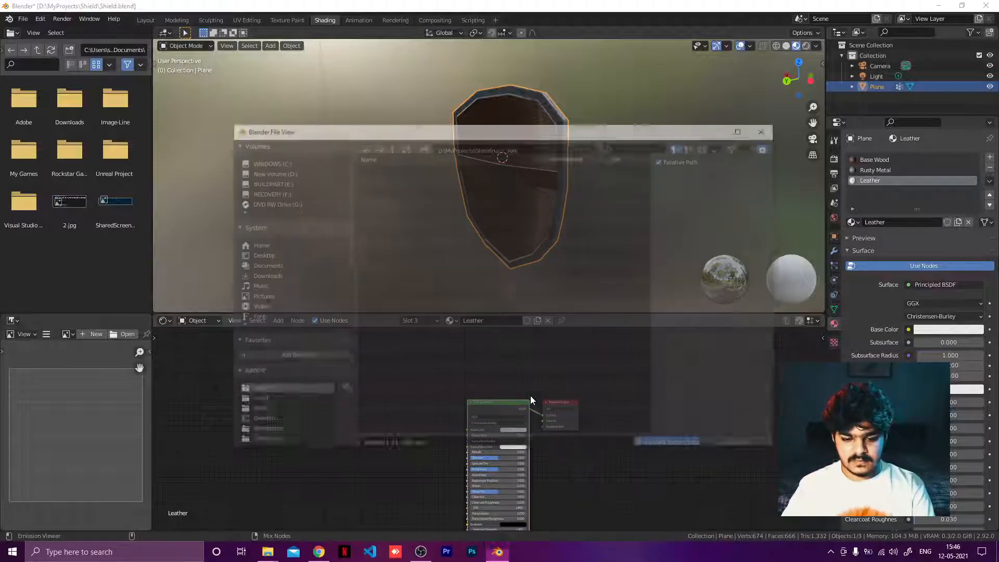
left_click(390, 148)
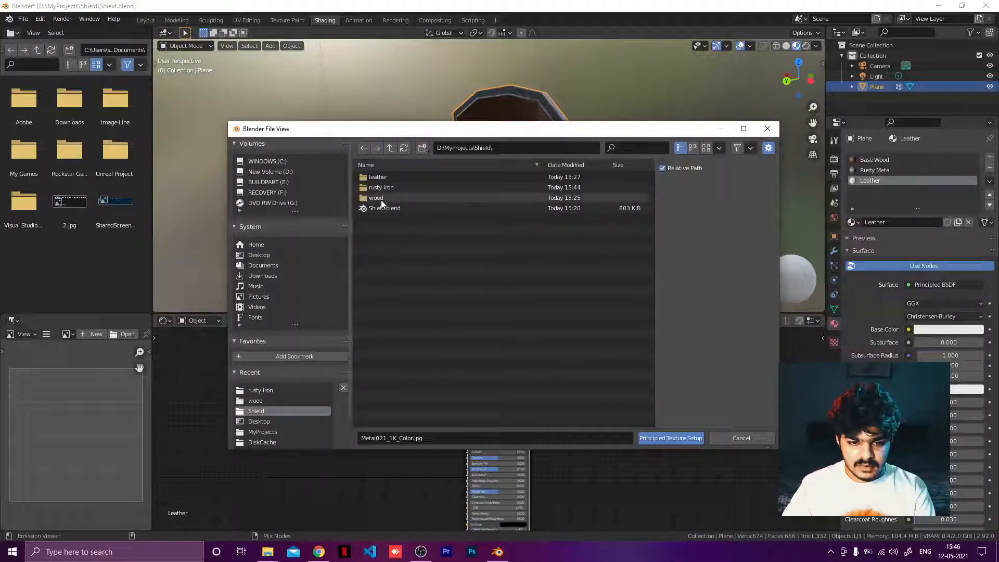
double_click(394, 177)
left_click_drag(410, 243, 404, 169)
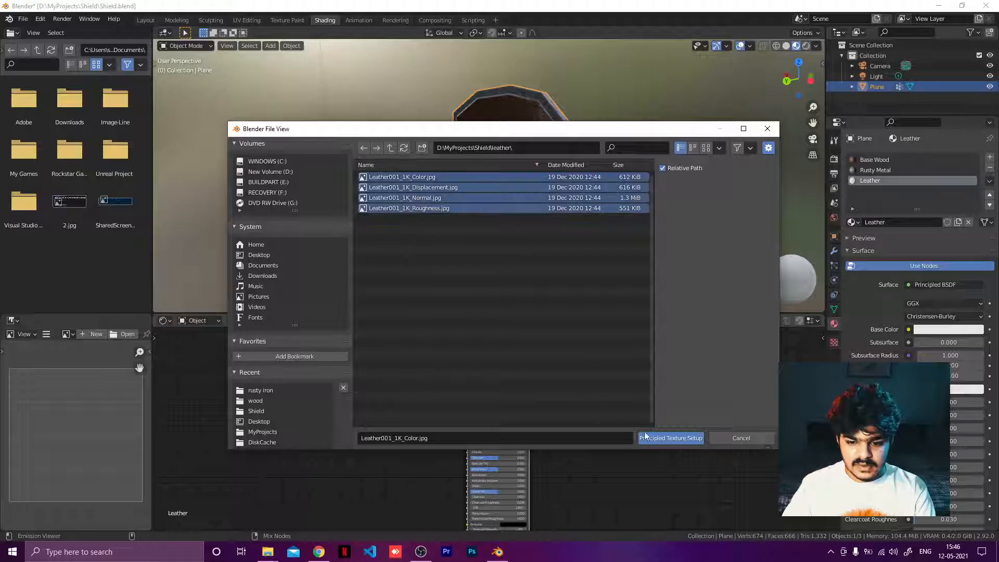
left_click(661, 439)
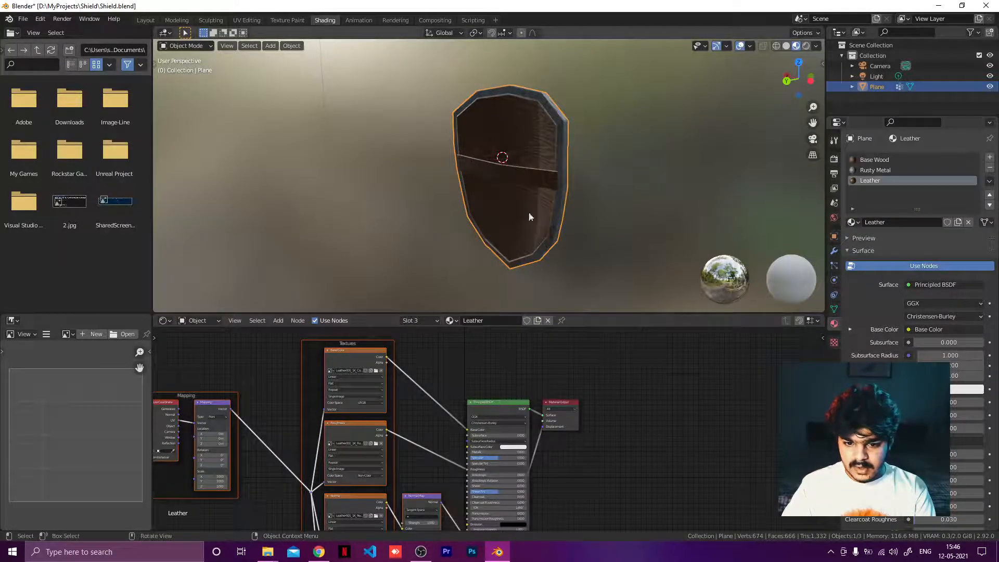
Step: Assign the Leather material to the selected strap faces
key("Tab")
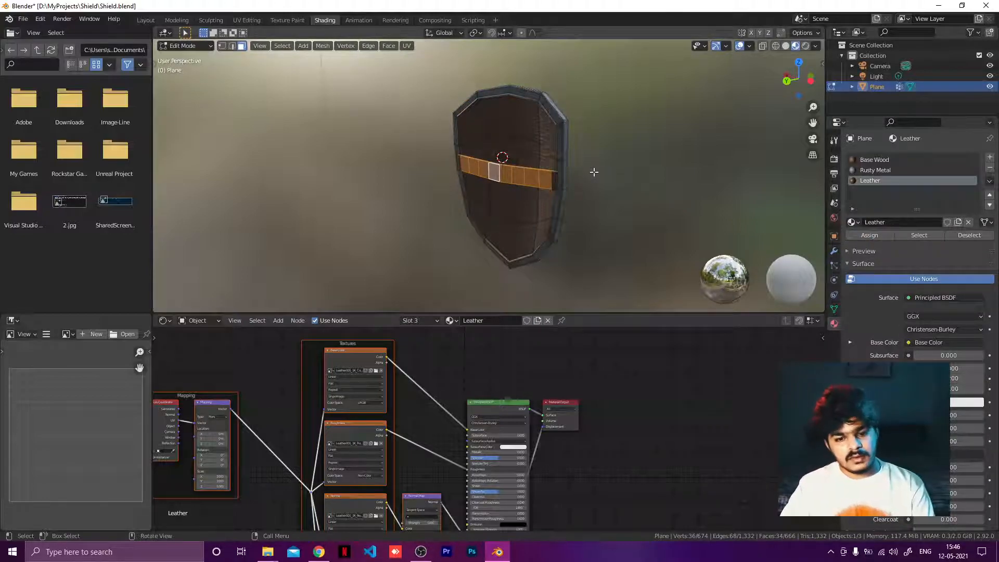
key("Tab")
scroll(594, 171, "up", 6)
middle_click_drag(594, 176, 494, 198)
middle_click_drag(313, 369, 512, 345)
scroll(410, 400, "up", 6)
scroll(409, 407, "up", 5)
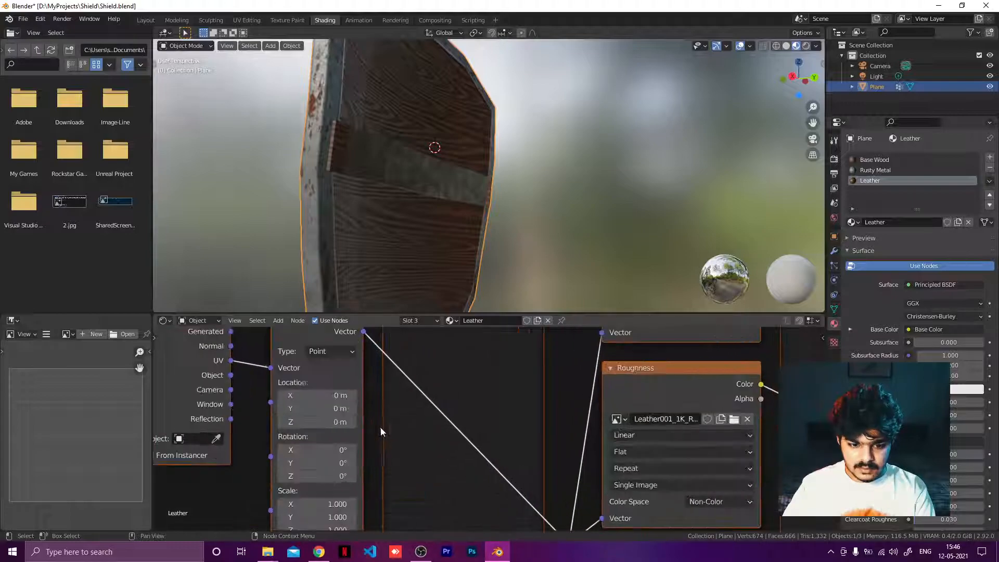
Step: Set the X scale of the leather Mapping node to 2
middle_click_drag(390, 419, 477, 329)
left_click(401, 426)
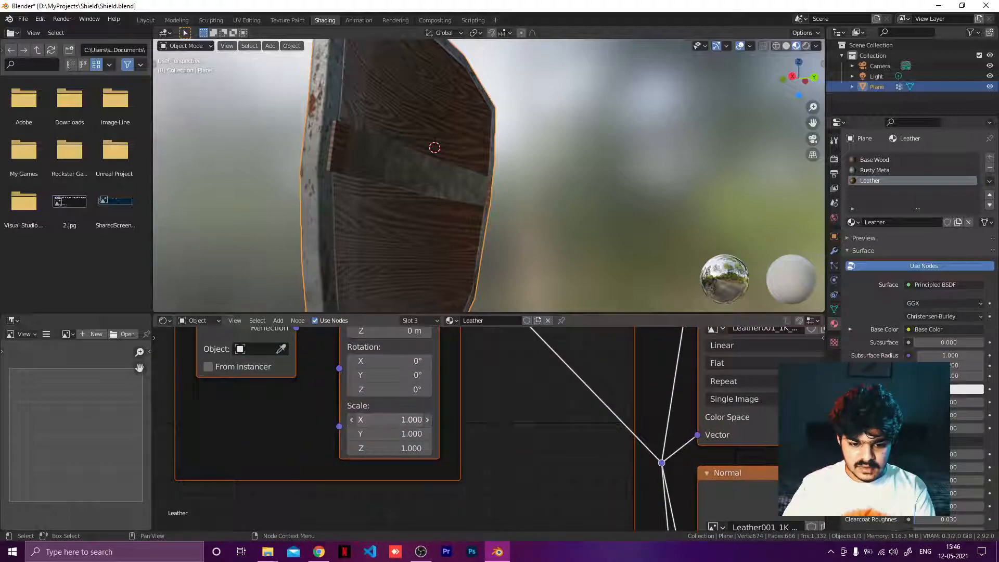
type("1.0")
key("BackSpace")
key("BackSpace")
key("BackSpace")
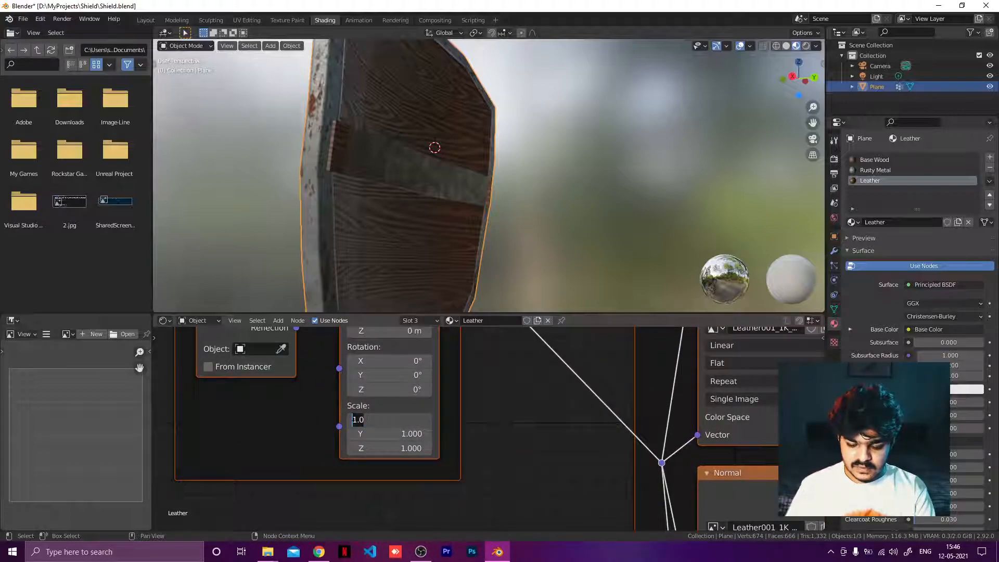
type("20")
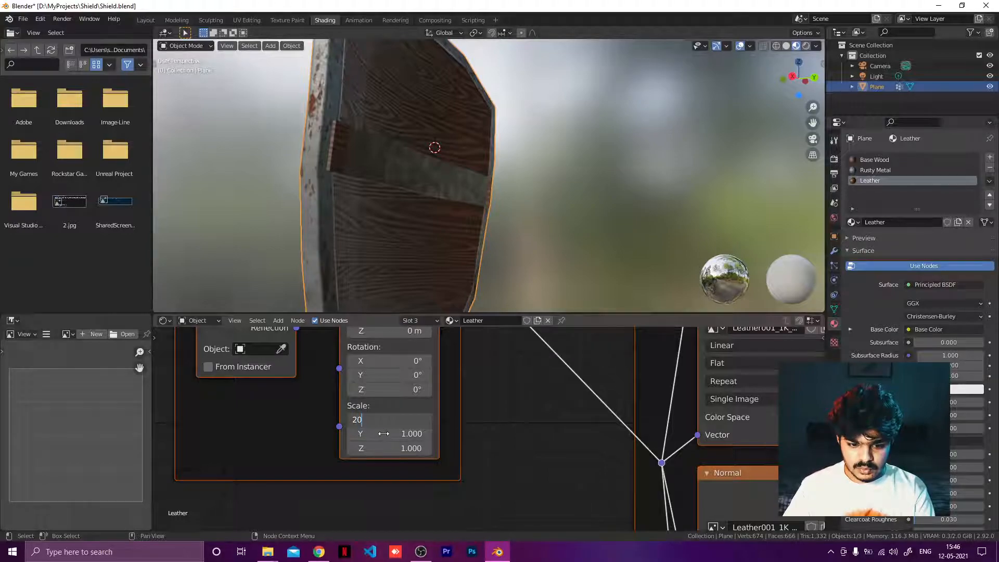
key("Return")
left_click(390, 419)
type("10")
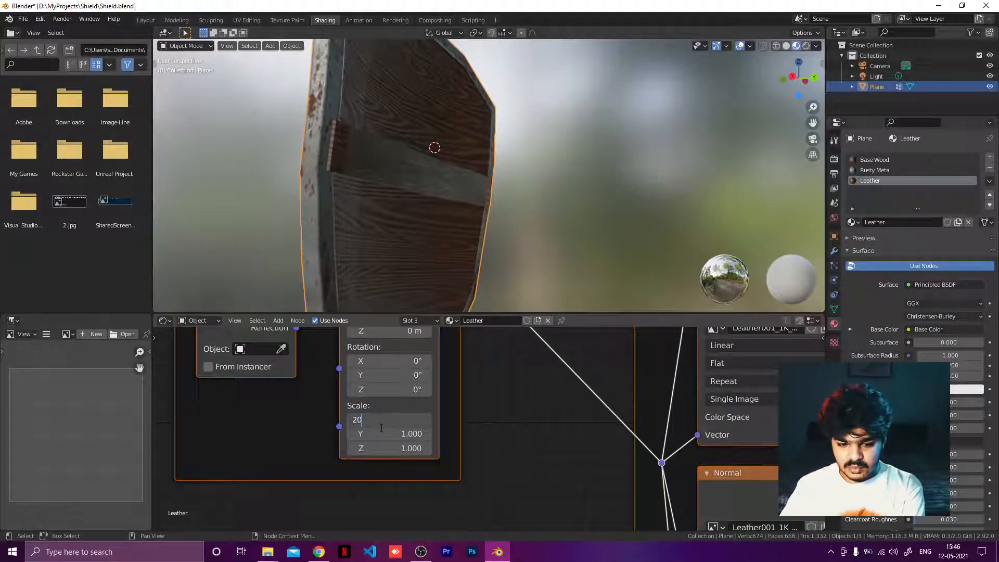
key("Return")
left_click(385, 422)
type("2")
key("Return")
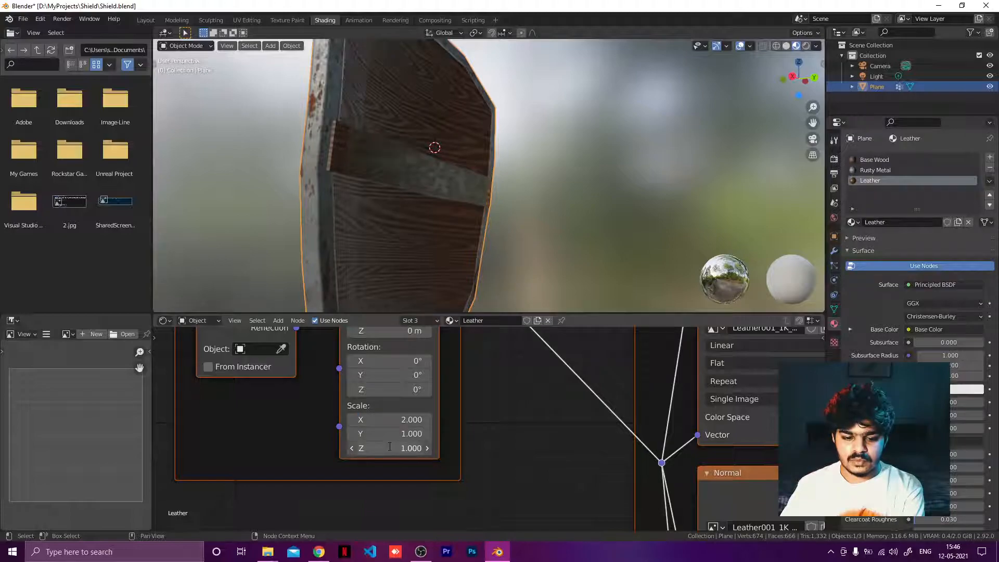
Step: Set the leather Mapping node's Z and Y scale to 2
left_click(409, 448)
type("2")
key("Return")
left_click(411, 436)
type("2")
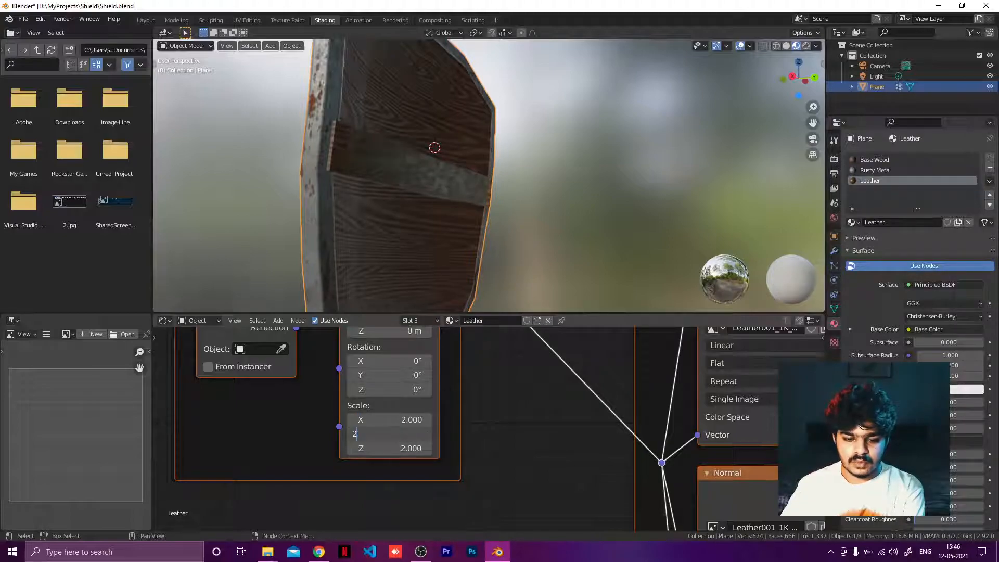
key("Return")
Step: Select the whole metal clip piece at the end of the strap in Edit Mode
middle_click_drag(479, 163, 502, 204)
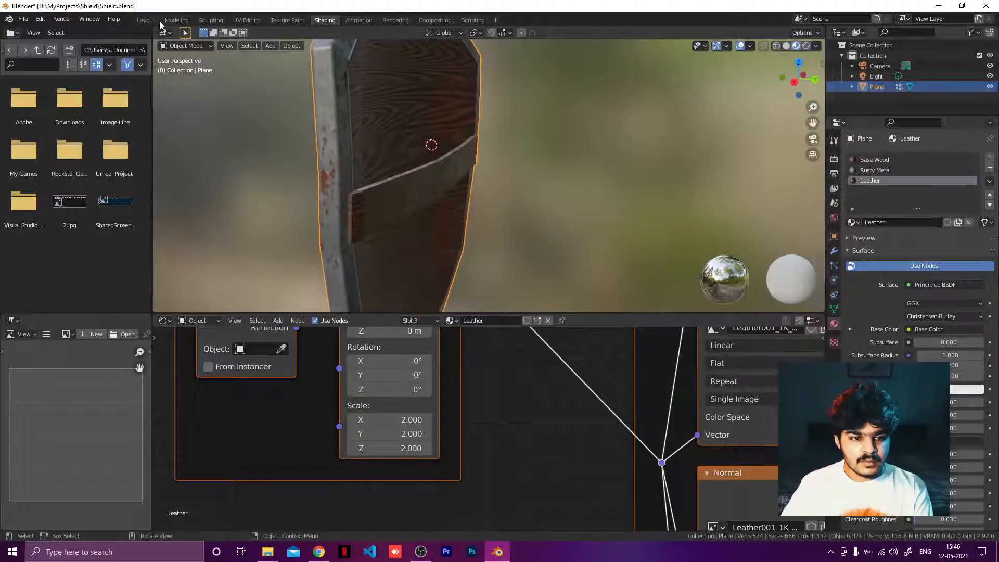
left_click(211, 21)
left_click(241, 21)
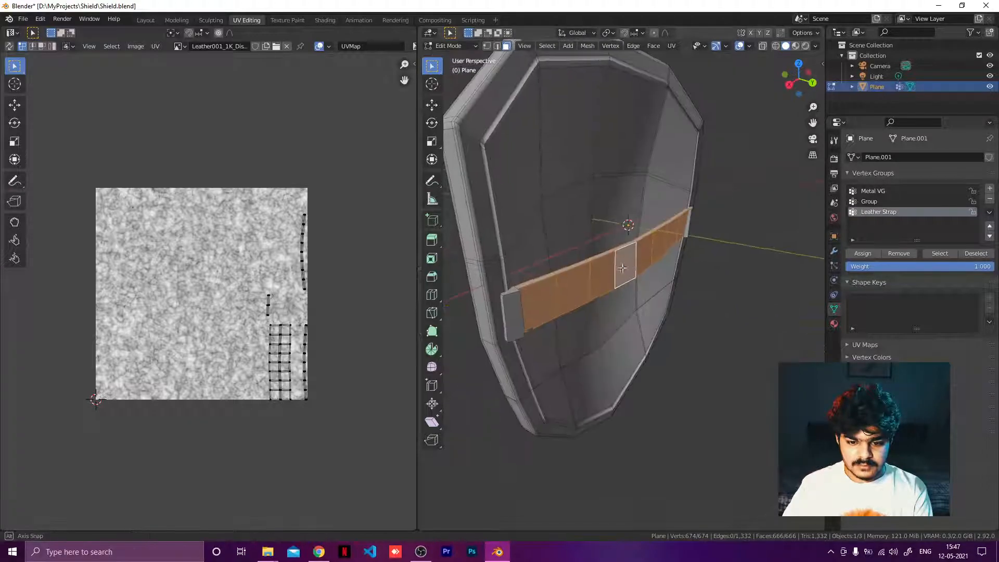
left_click(514, 307)
middle_click_drag(514, 307, 663, 255)
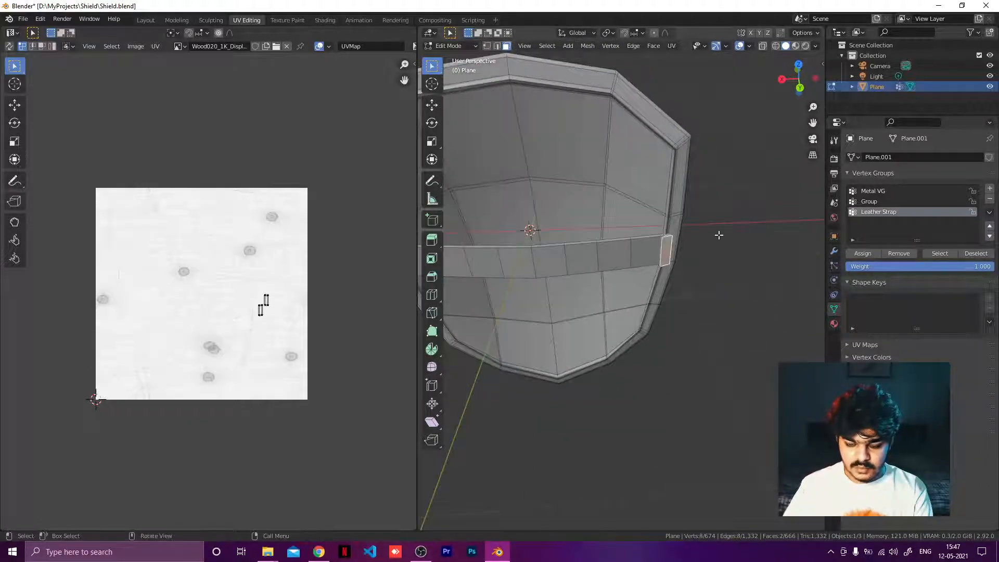
key("ctrl+l")
mouse_move(675, 259)
middle_mouse_down()
mouse_move(622, 330)
mouse_move(671, 250)
middle_mouse_up()
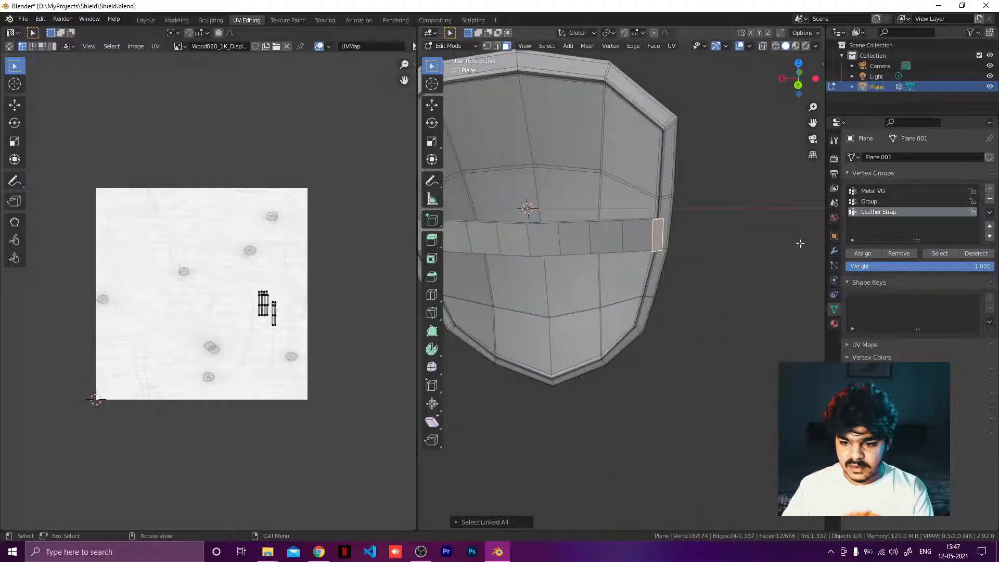
Step: Create a vertex group named "Clip" and assign the selected clip to it
left_click(989, 188)
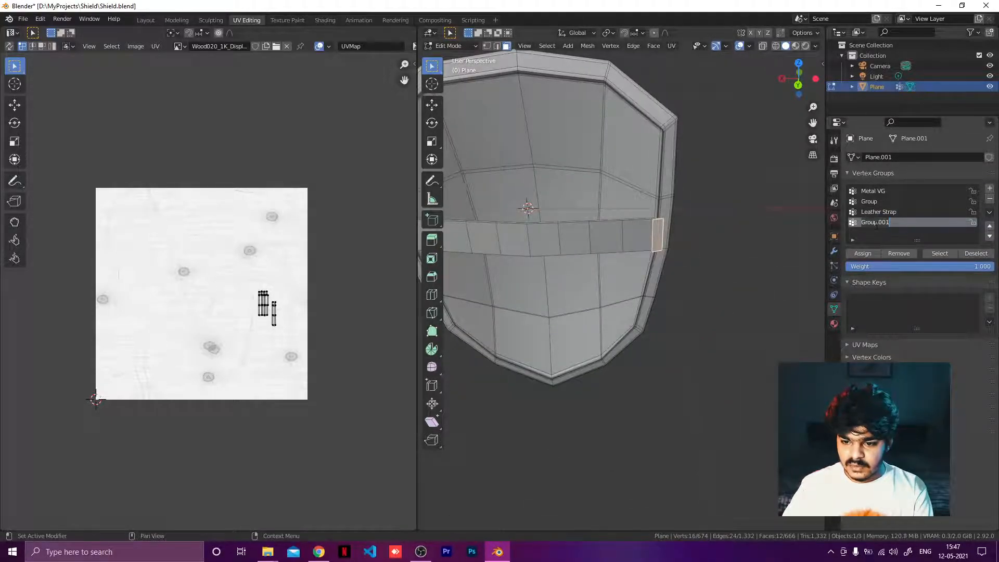
double_click(893, 221)
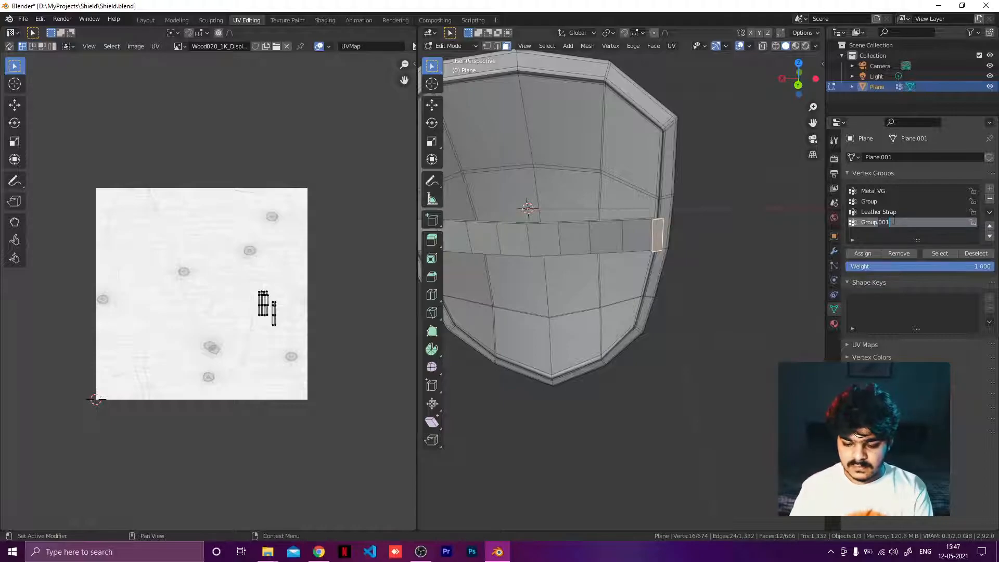
type("G")
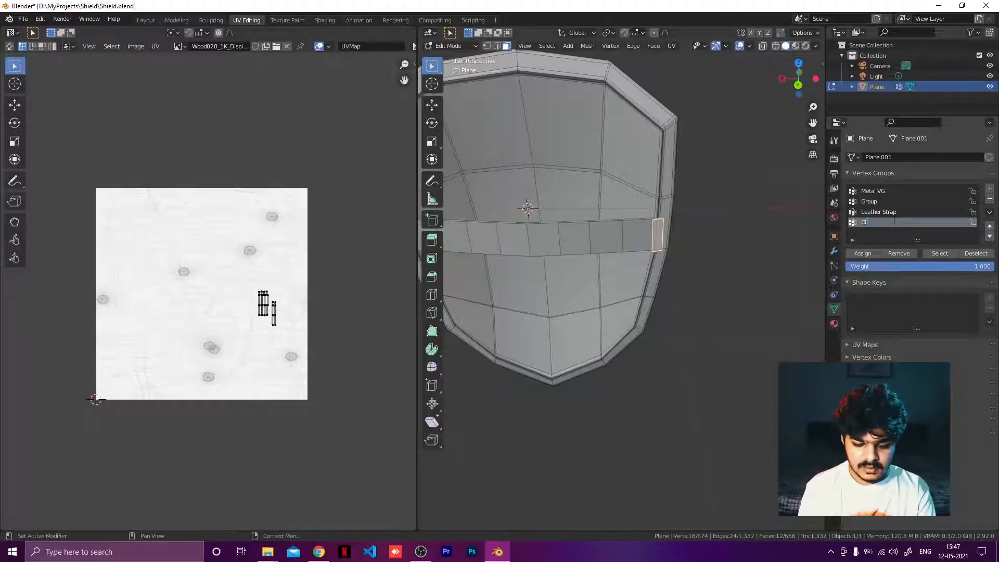
key("Return")
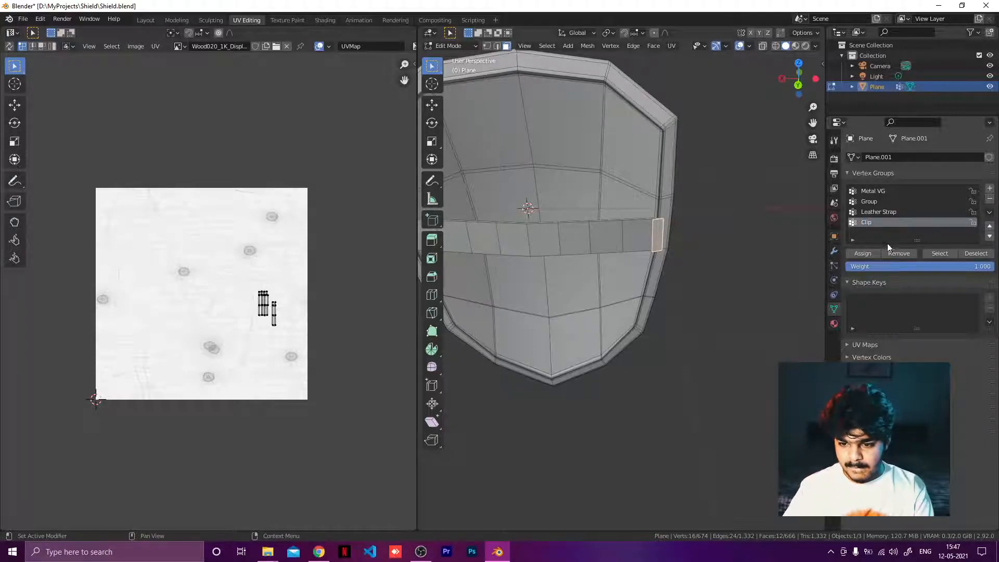
left_click(876, 256)
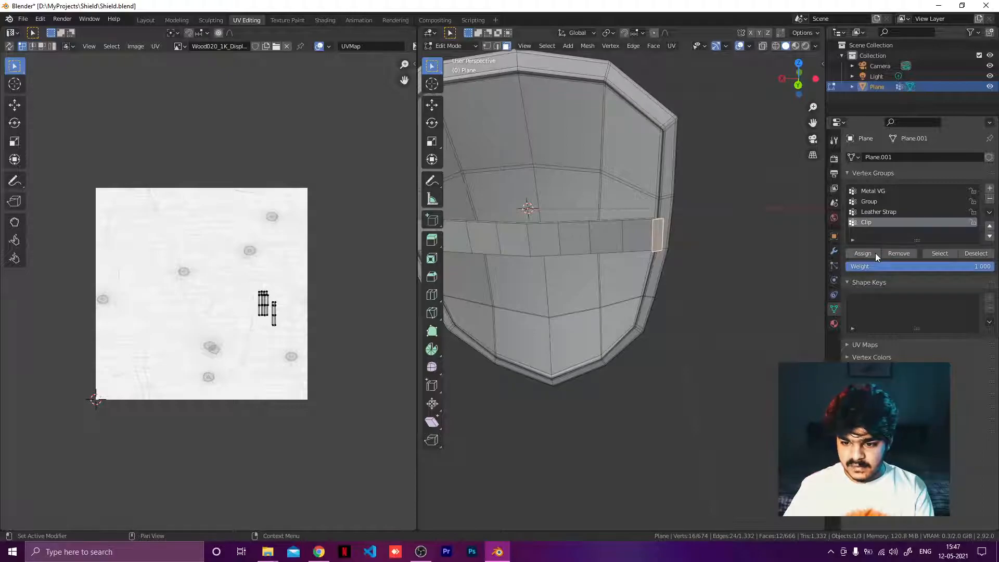
left_click(324, 19)
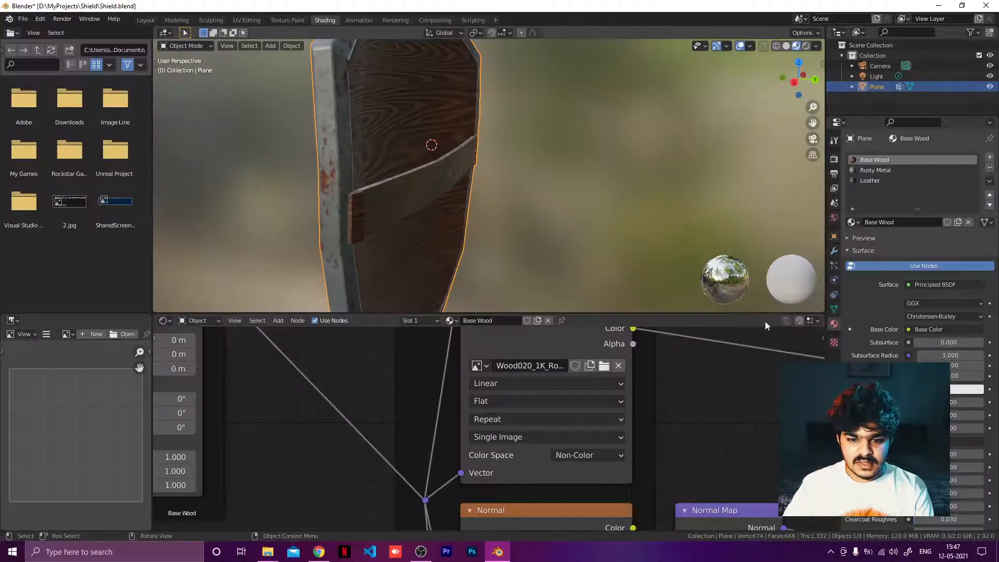
Step: Add a new material slot with a new material named "Clip"
left_click(989, 157)
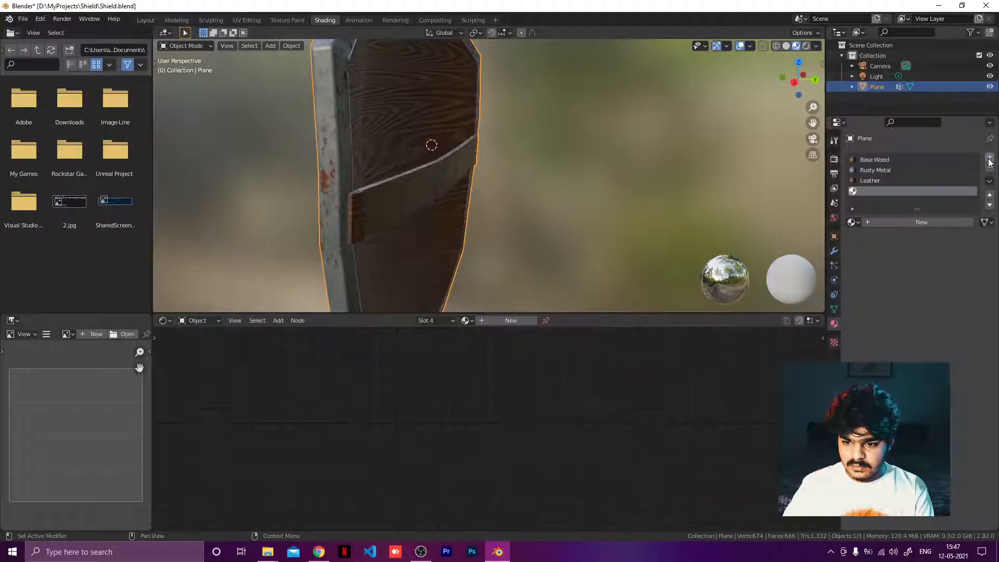
left_click(875, 223)
double_click(501, 321)
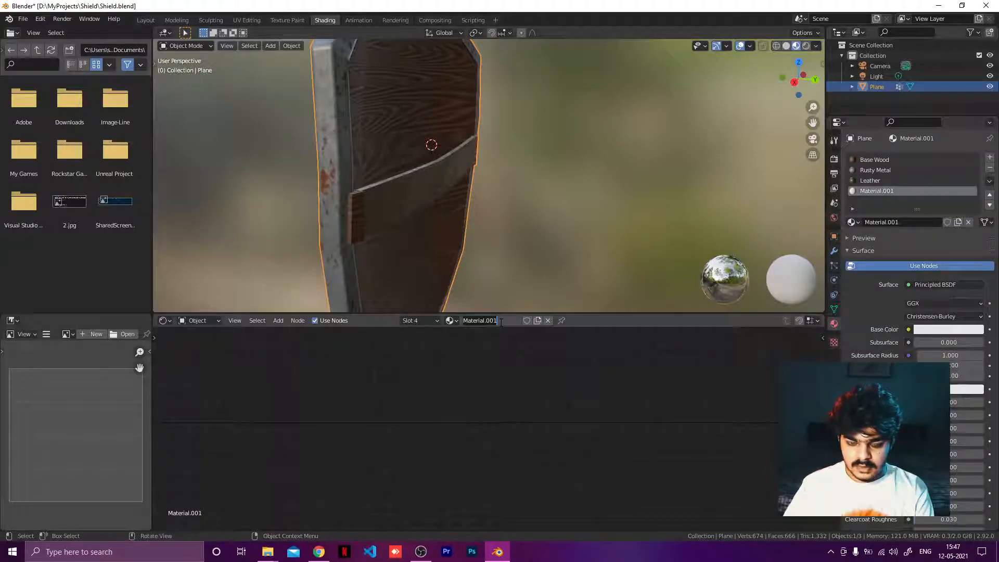
type("Str")
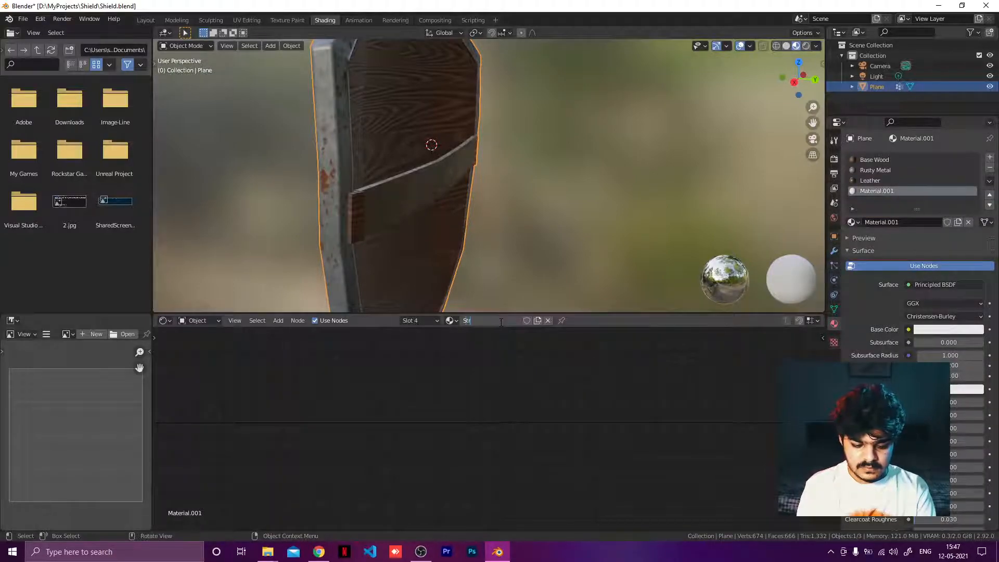
key("BackSpace")
key("BackSpace")
key("BackSpace")
type("Clip")
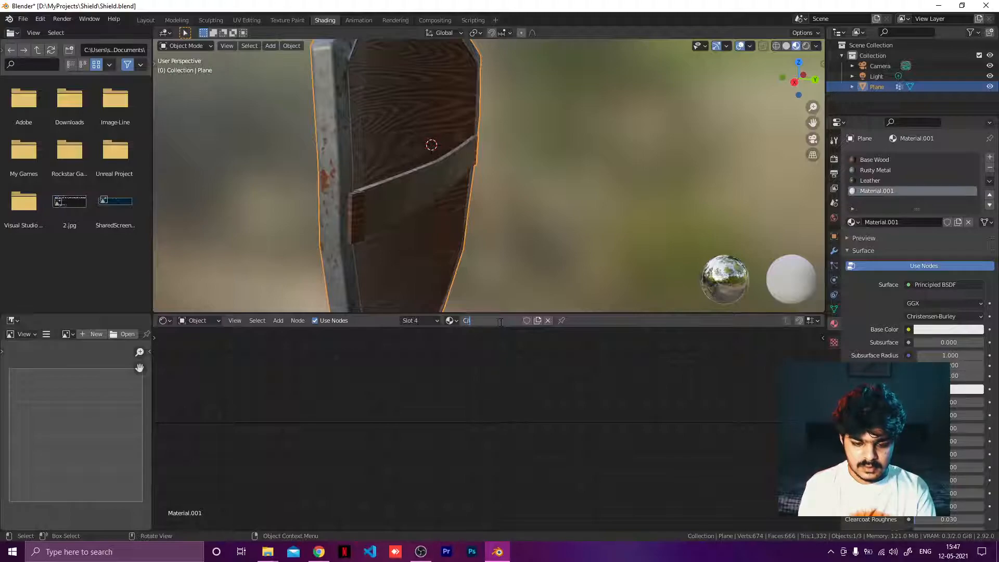
key("Return")
Step: Enter Edit Mode and assign the Clip material to the selected clip piece
key("Home")
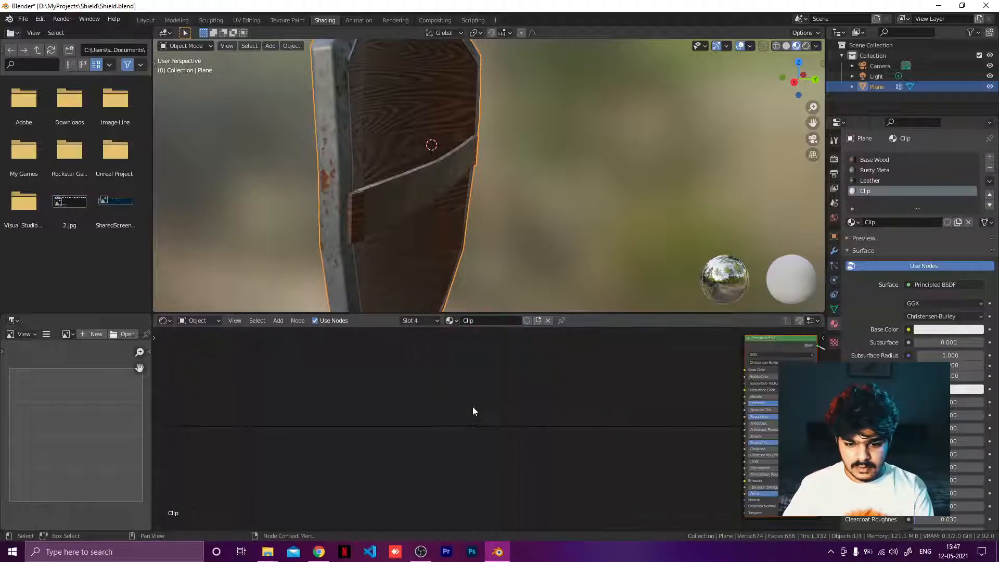
scroll(528, 414, "up", 4)
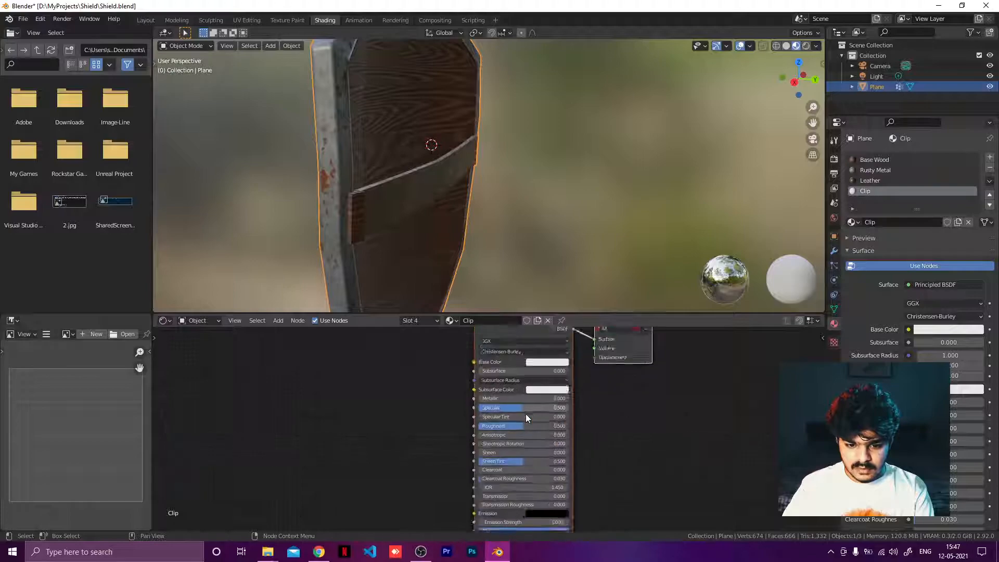
key("Tab")
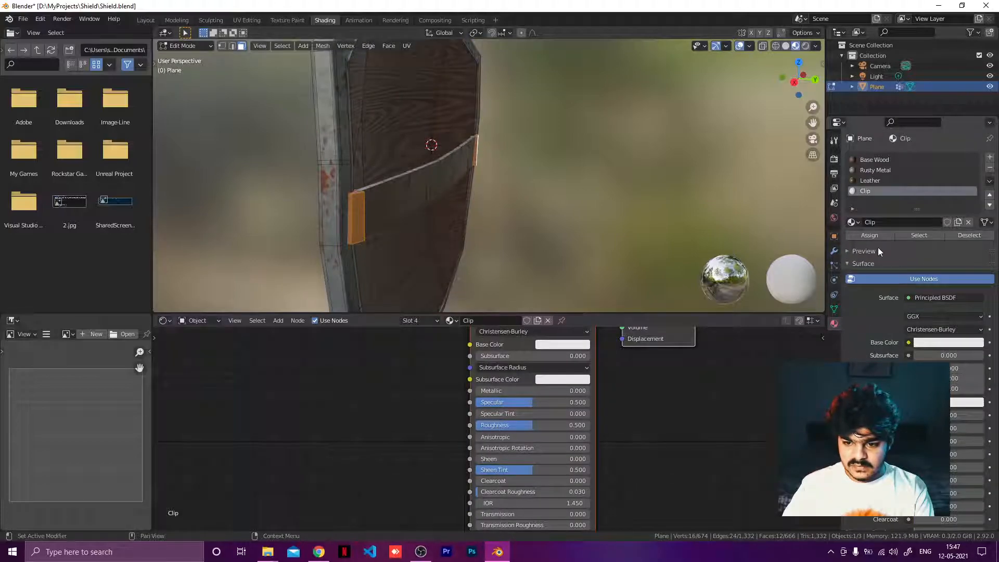
left_click(871, 236)
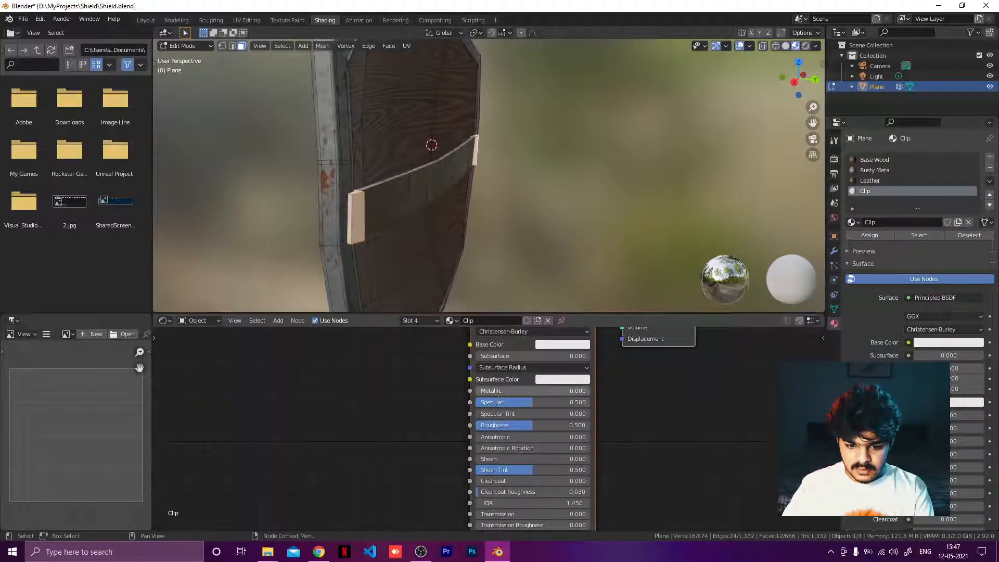
Step: Set the Clip material's Metallic to about 0.741 and Roughness to about 0.136
left_click_drag(507, 390, 540, 390)
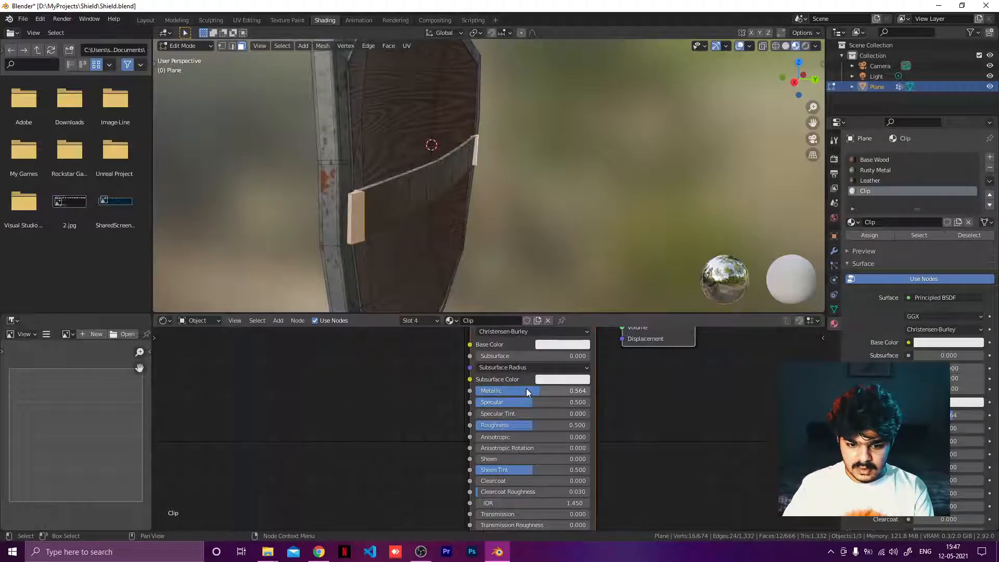
left_click_drag(525, 424, 451, 425)
left_click_drag(520, 390, 560, 390)
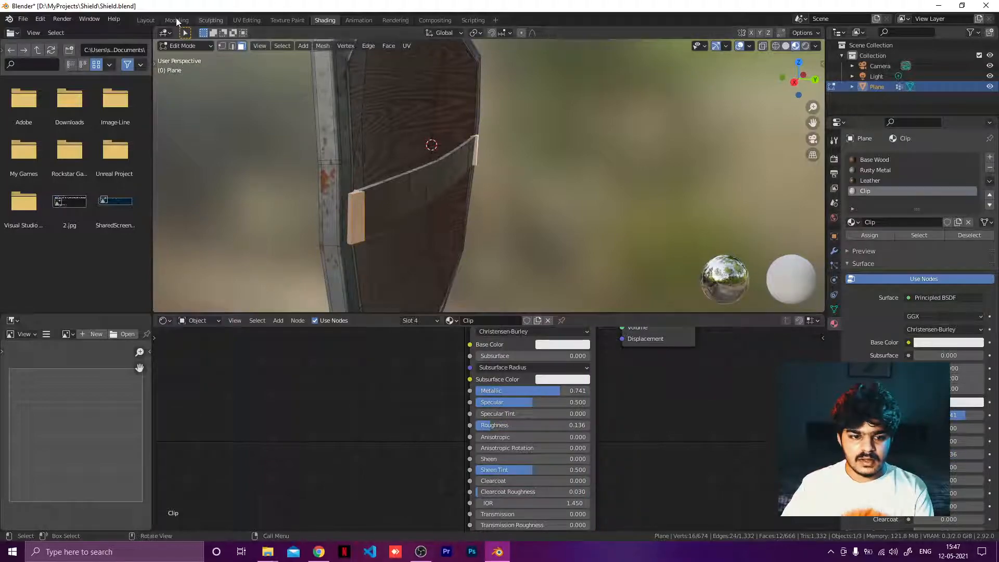
Step: Preview the shield in Rendered shading in the Layout workspace, then return to the Shading workspace
left_click(145, 20)
key("z")
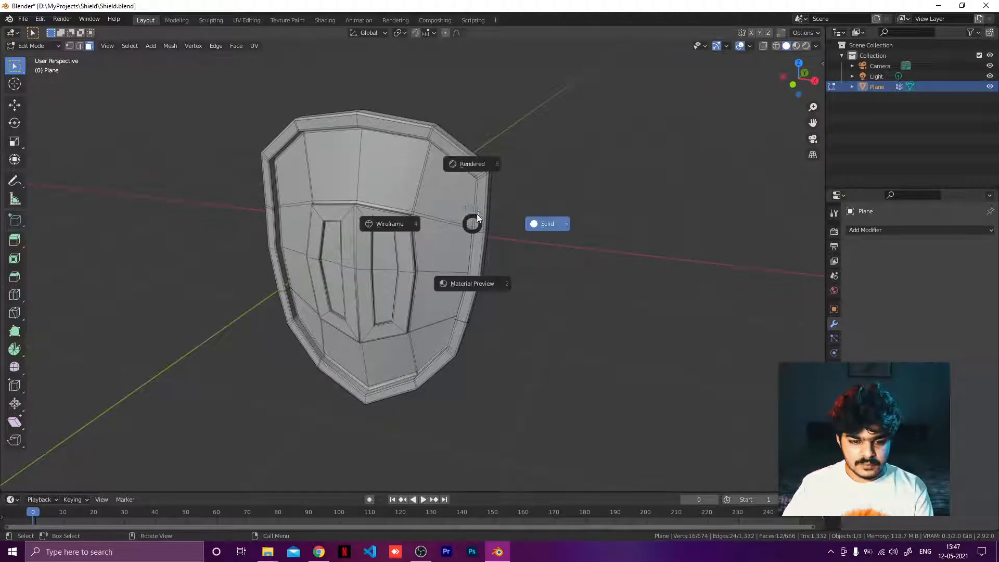
left_click(467, 162)
scroll(477, 177, "down", 4)
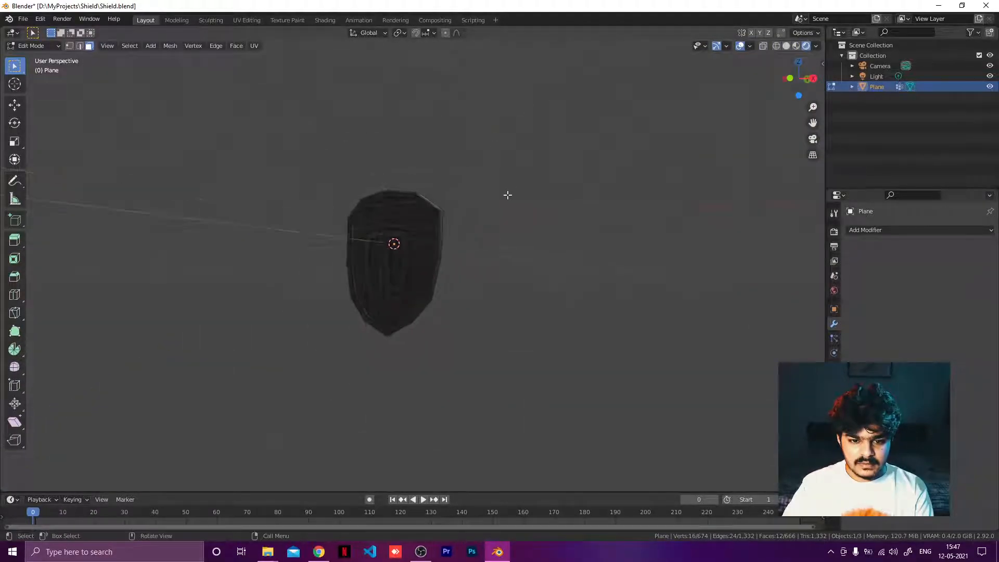
middle_click_drag(506, 196, 516, 236)
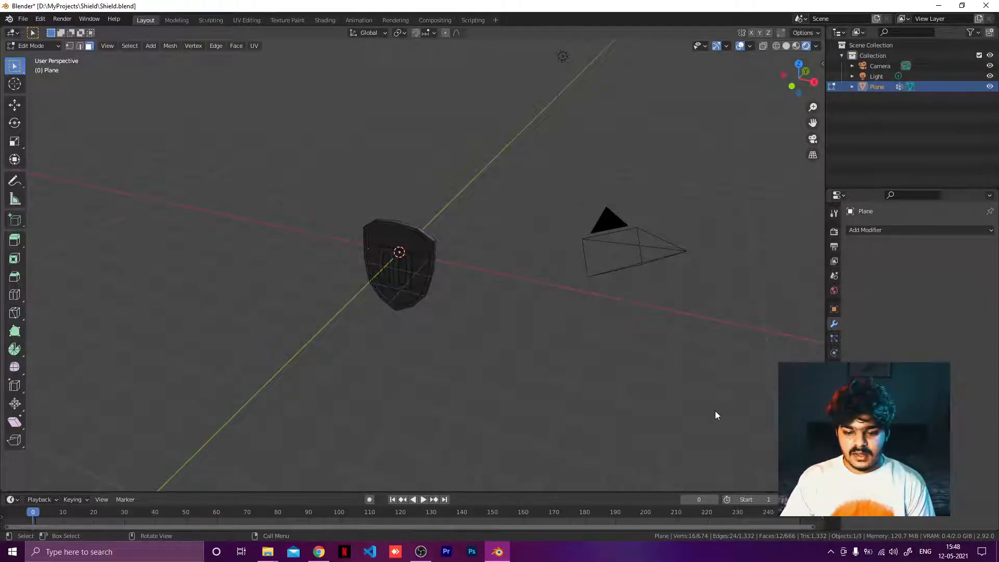
left_click(325, 20)
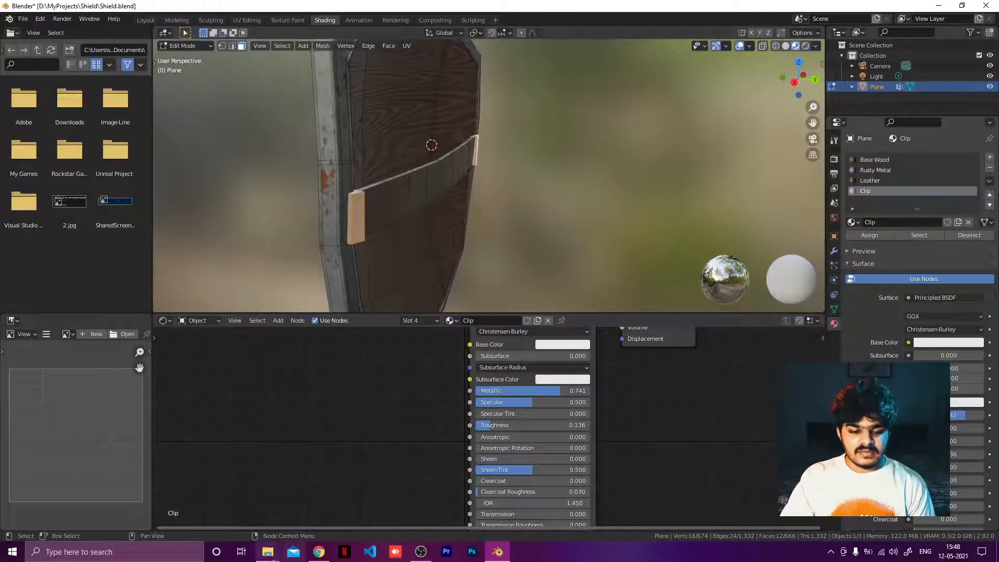
Step: Switch to File Explorer to show the Shield project folder with its texture folders, then return to Blender
mouse_move(271, 554)
left_click(183, 511)
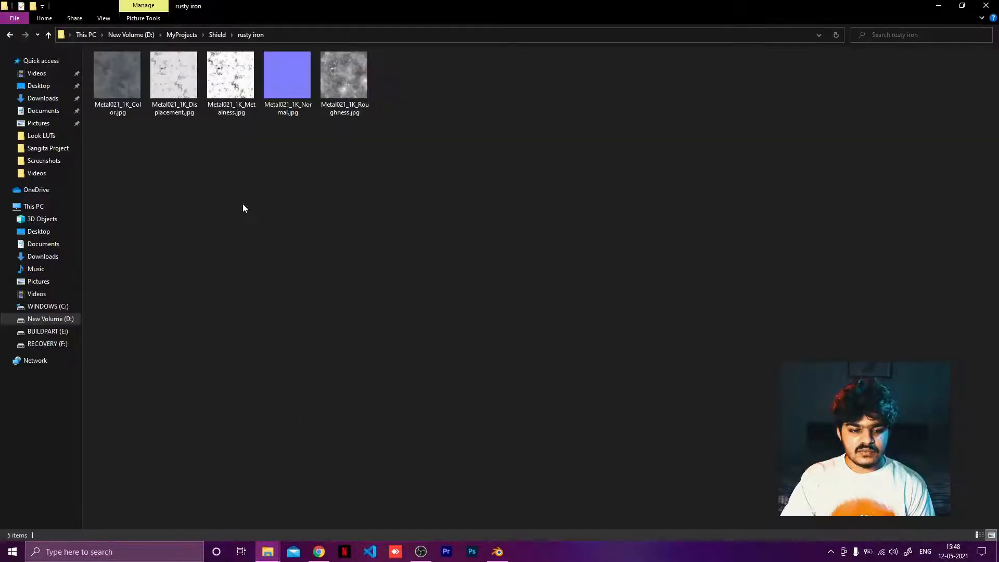
left_click(217, 34)
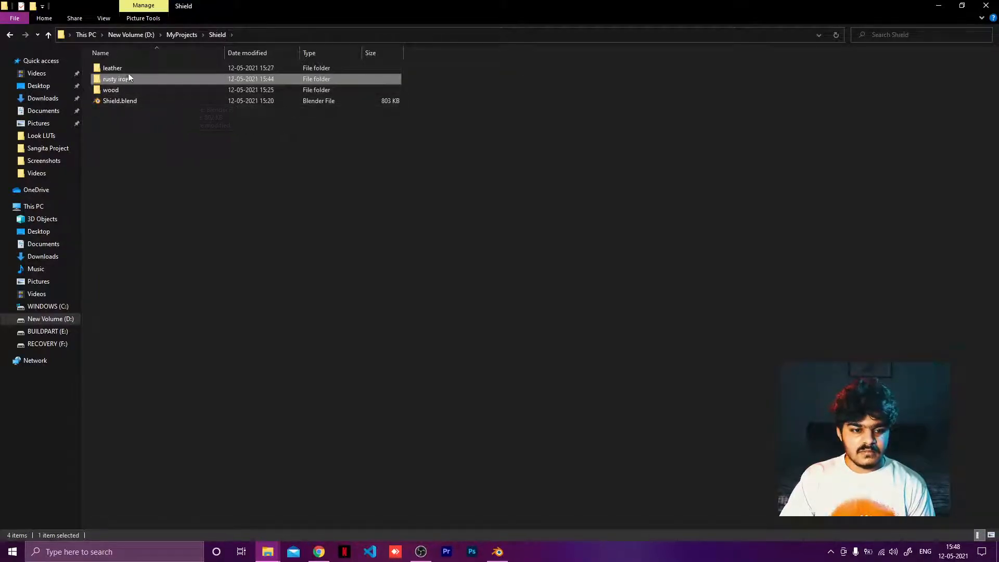
left_click_drag(407, 93, 319, 64)
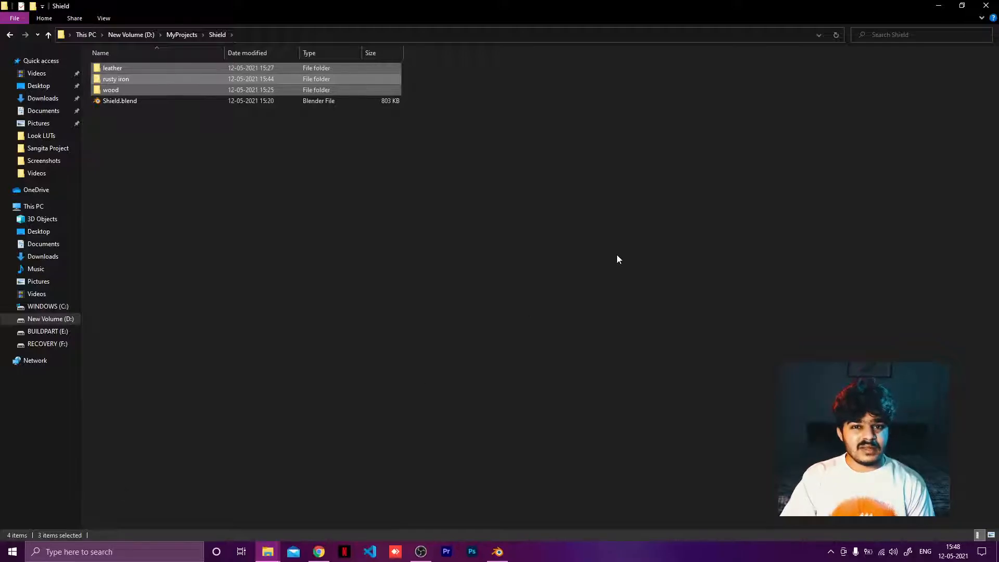
left_click(497, 552)
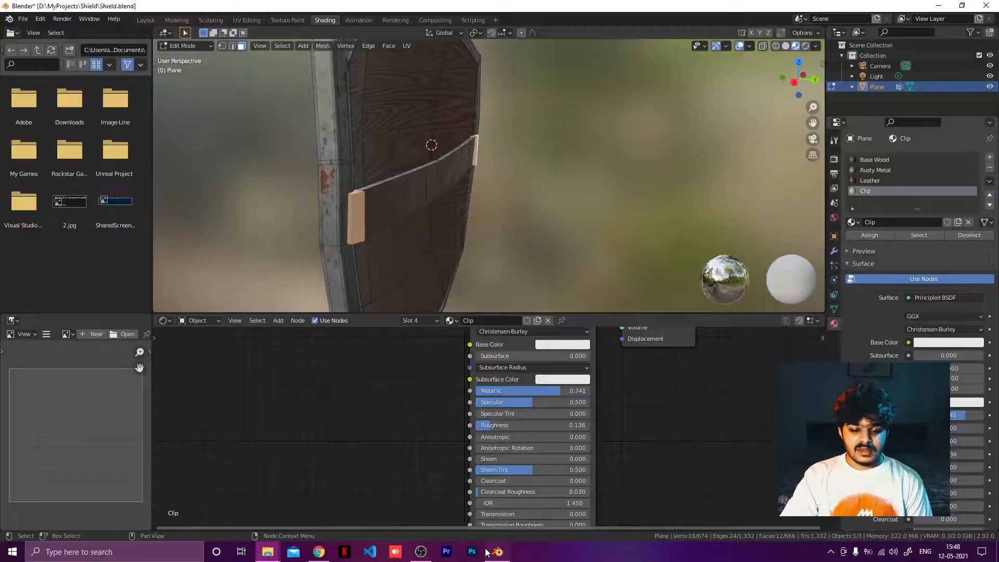
Step: Orbit around the shield and toggle between Solid and Material Preview shading to inspect the clip
middle_click_drag(361, 222, 535, 205)
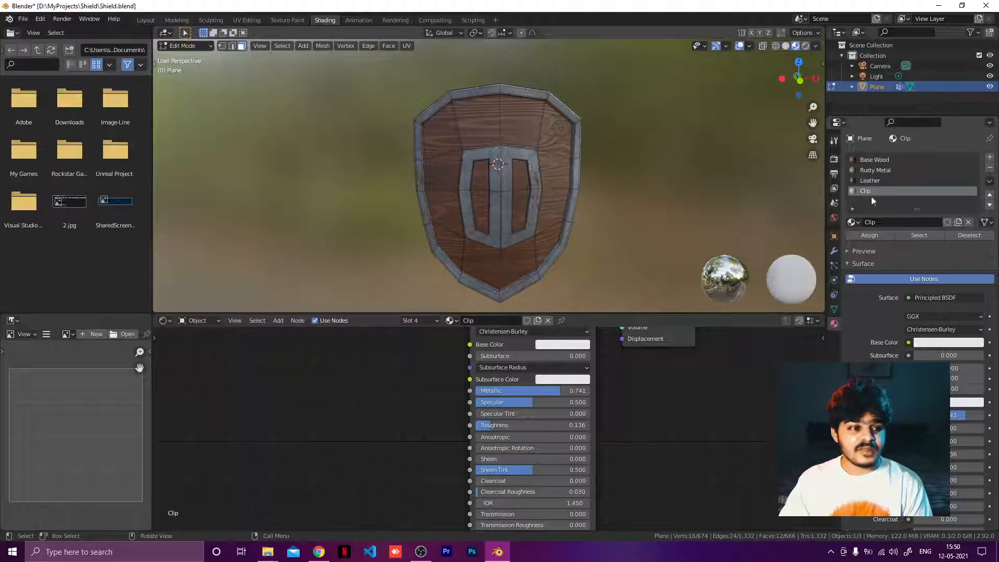
middle_click_drag(314, 249, 504, 192)
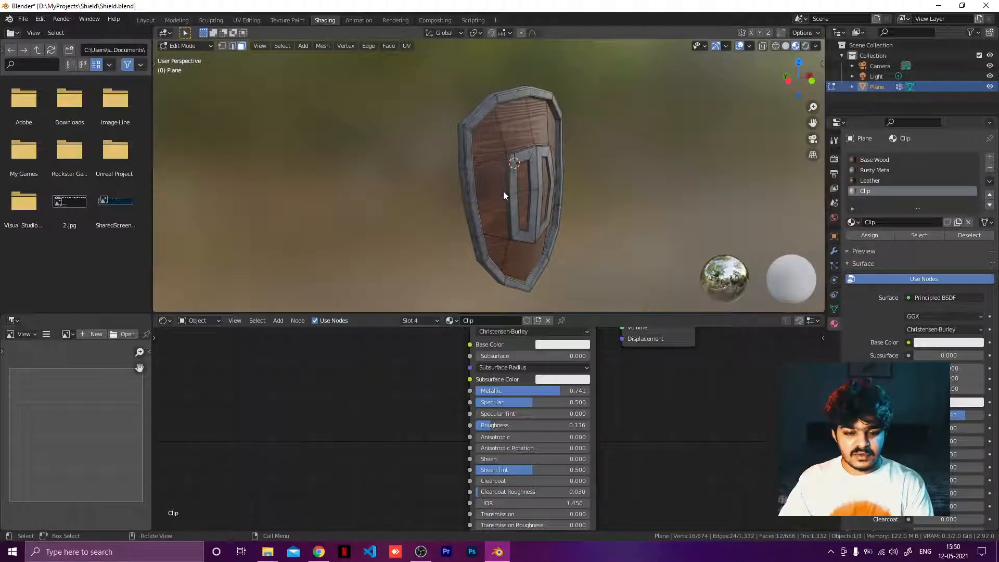
key("z")
left_click(569, 192)
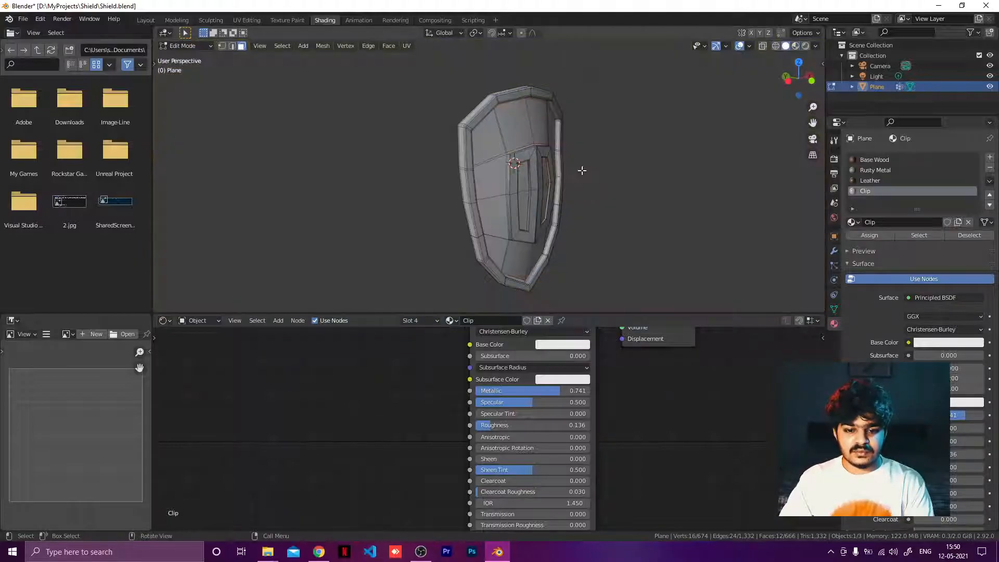
key("z")
left_click(536, 257)
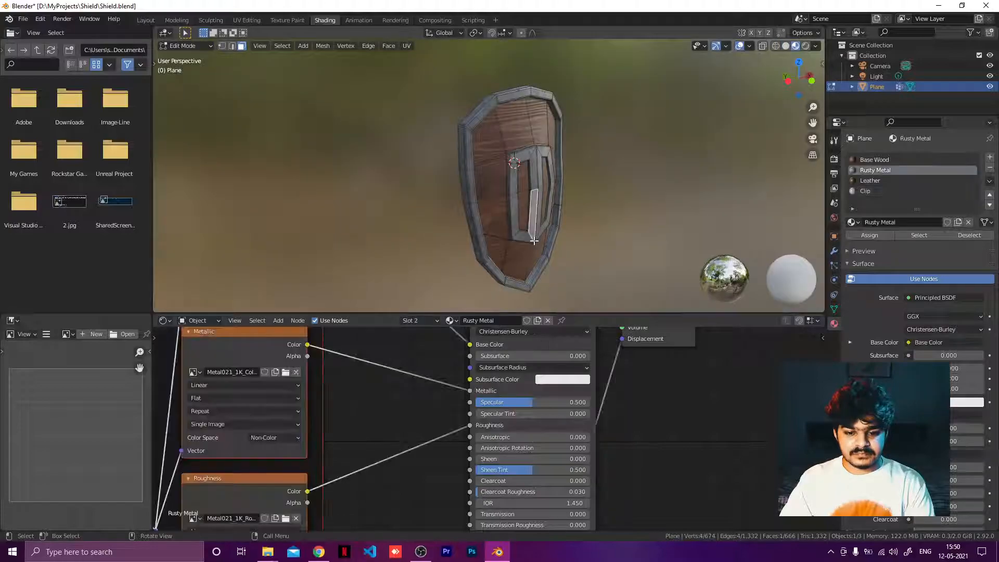
Step: Switch to Material Preview, leave Edit Mode and orbit to inspect the finished textured shield
key("z")
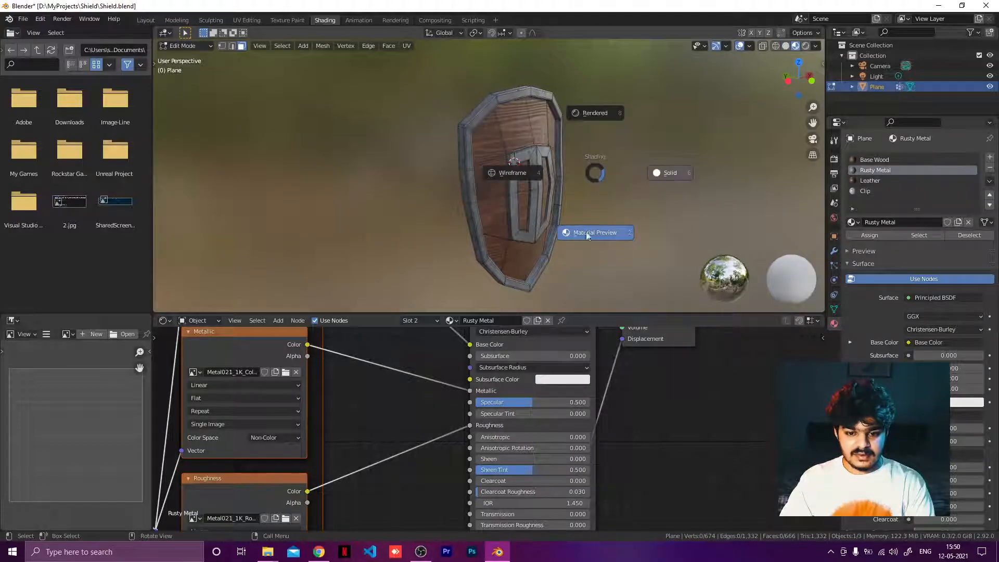
left_click(588, 233)
key("Tab")
middle_click_drag(627, 181, 559, 183)
left_click(629, 163)
middle_click_drag(629, 163, 660, 158)
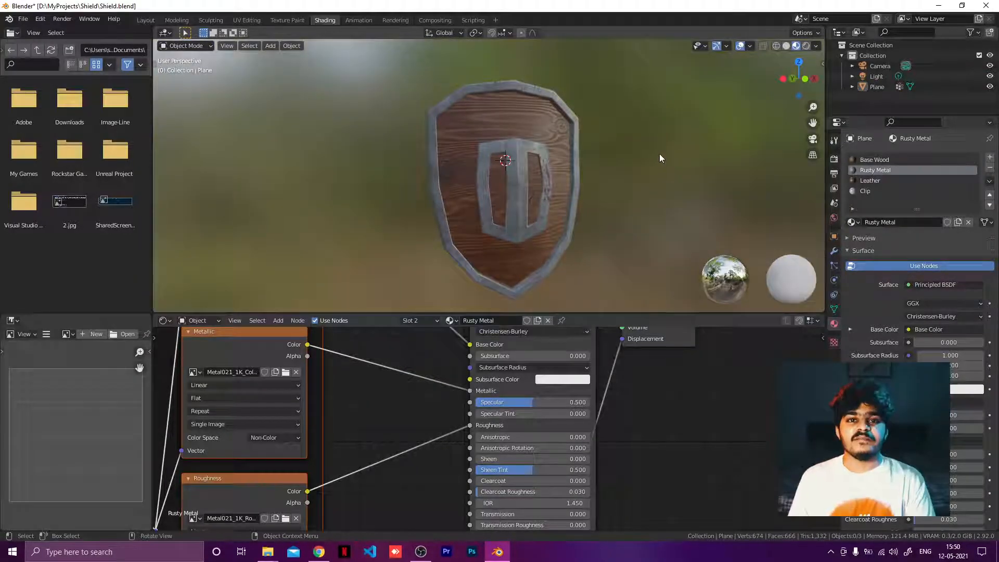